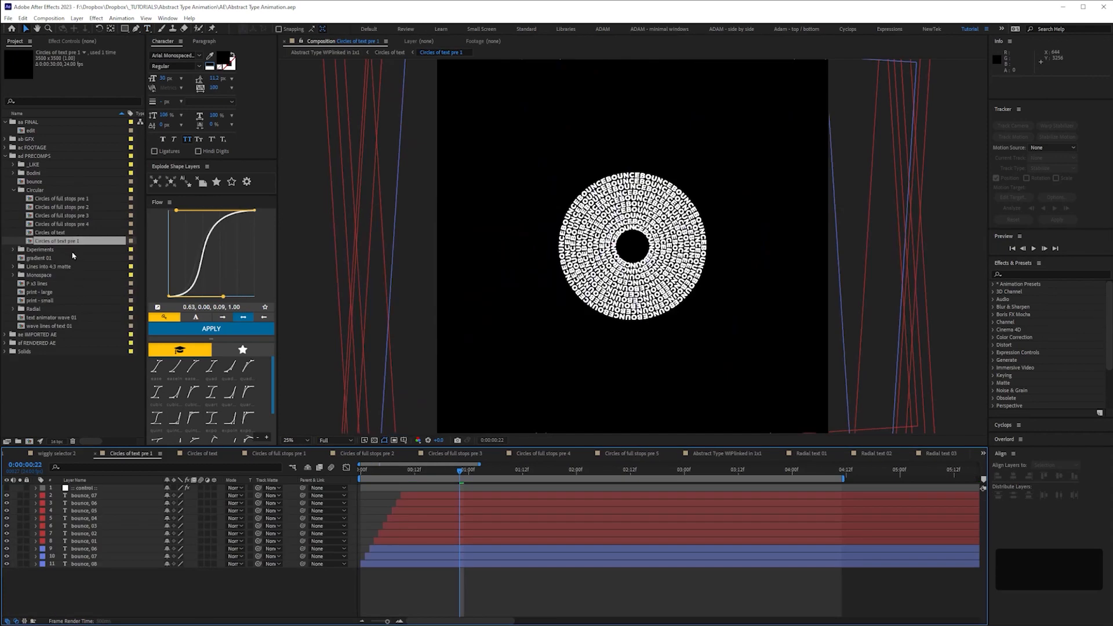
click(74, 242)
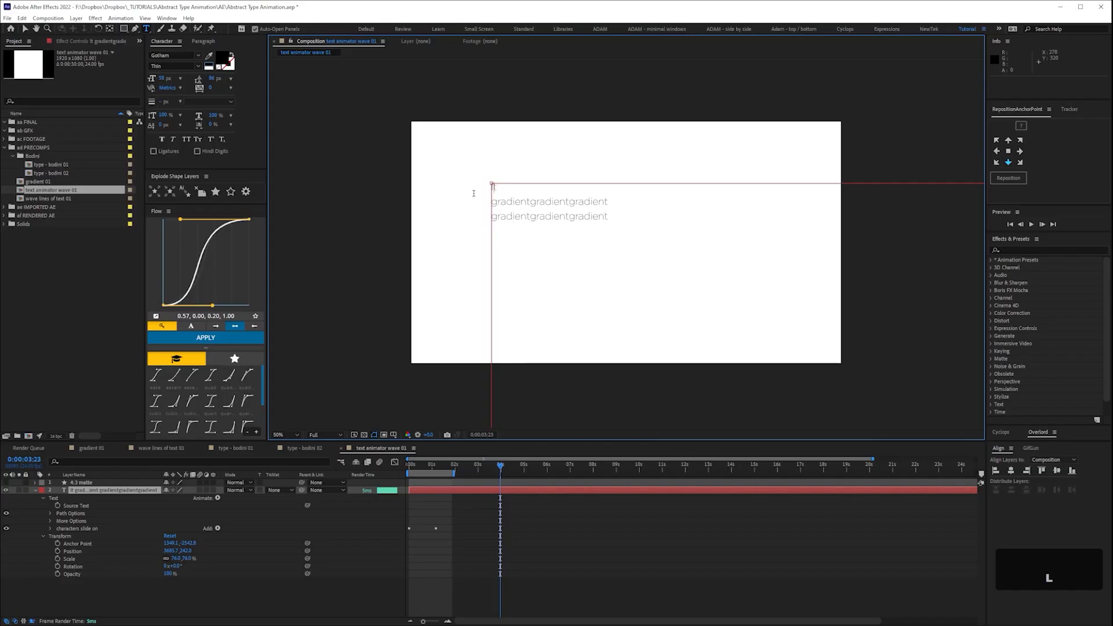
text(llllllllllllll)
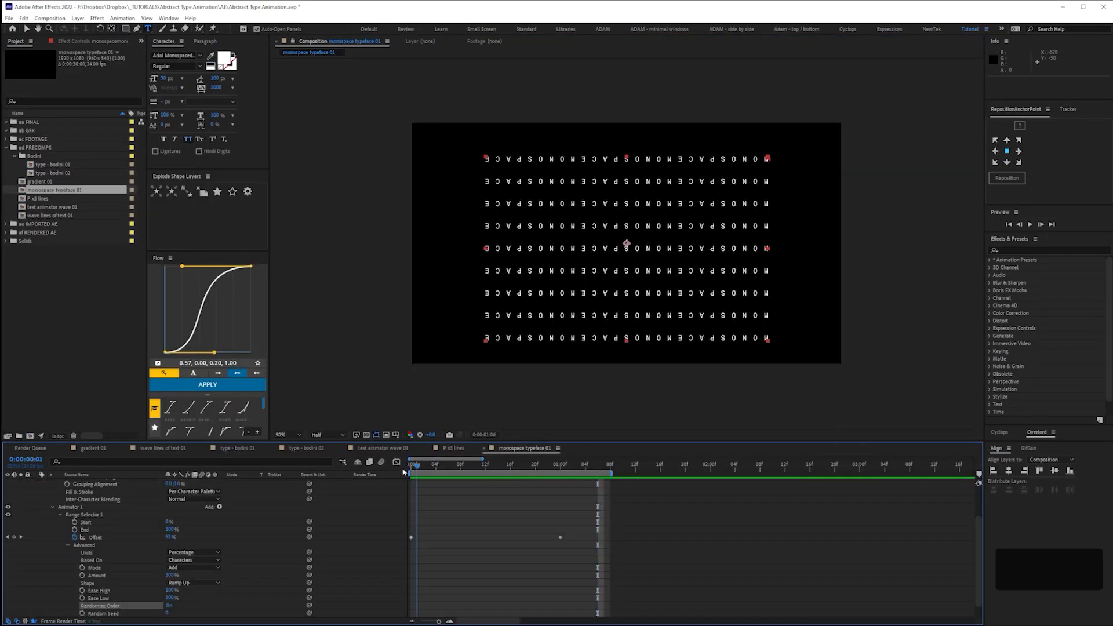
key(KP_0)
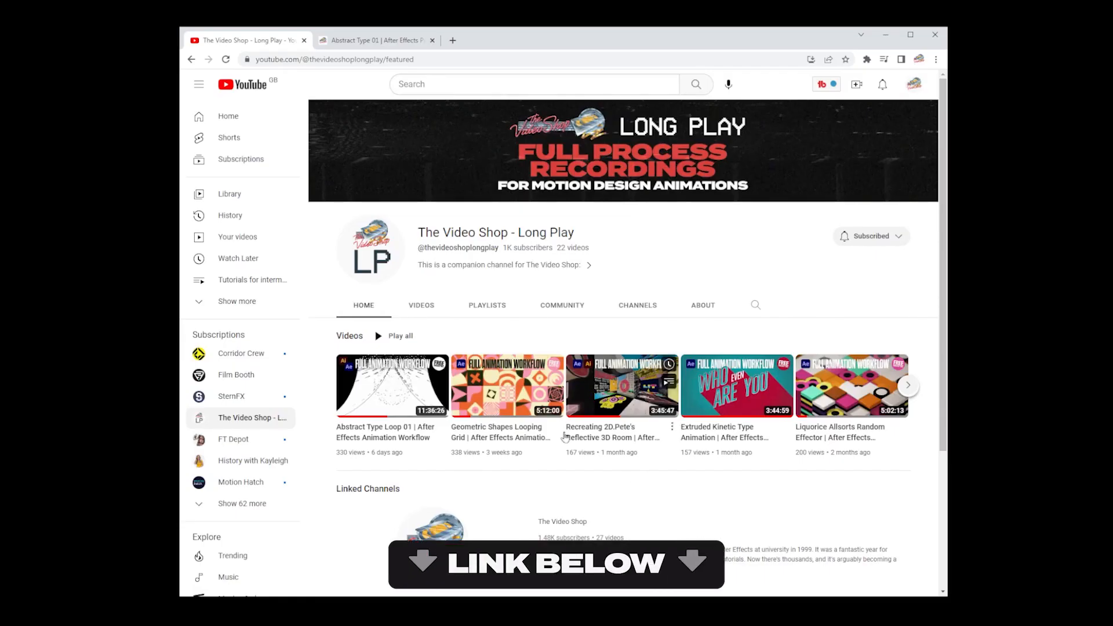
Open the "Abstract Type Loop 01" workflow video on YouTube and read through its expanded description.
click(396, 435)
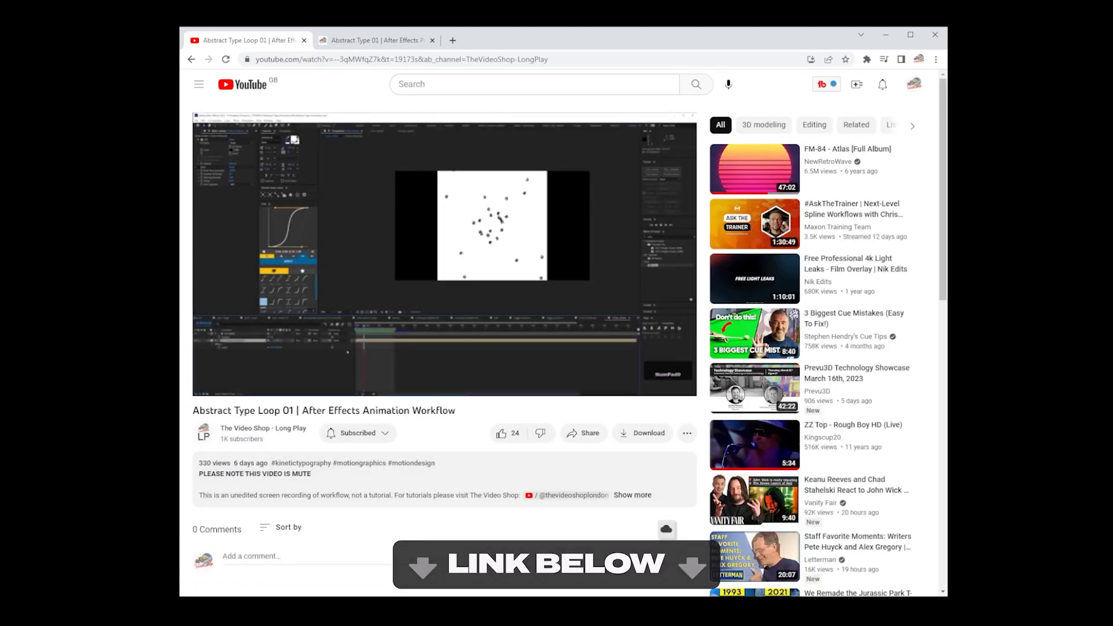
click(633, 495)
scroll(946, 381, down, 6)
scroll(947, 381, down, 4)
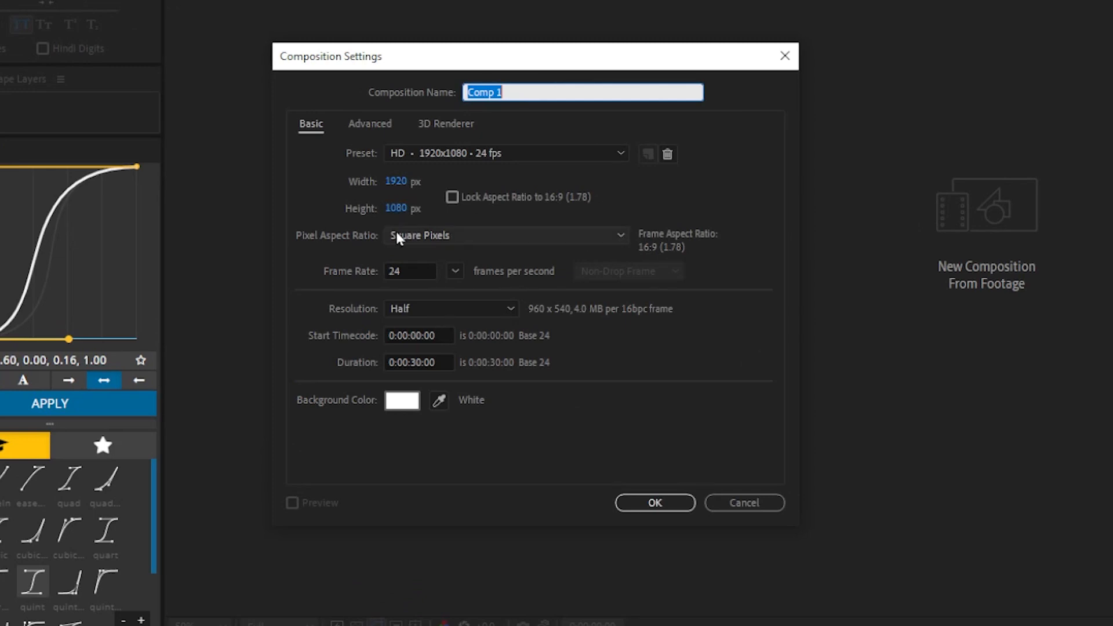
Create an HD 1920x1080, 24 fps composition named "Radial Text Lines" with a white background, and copy its name.
click(448, 123)
click(311, 124)
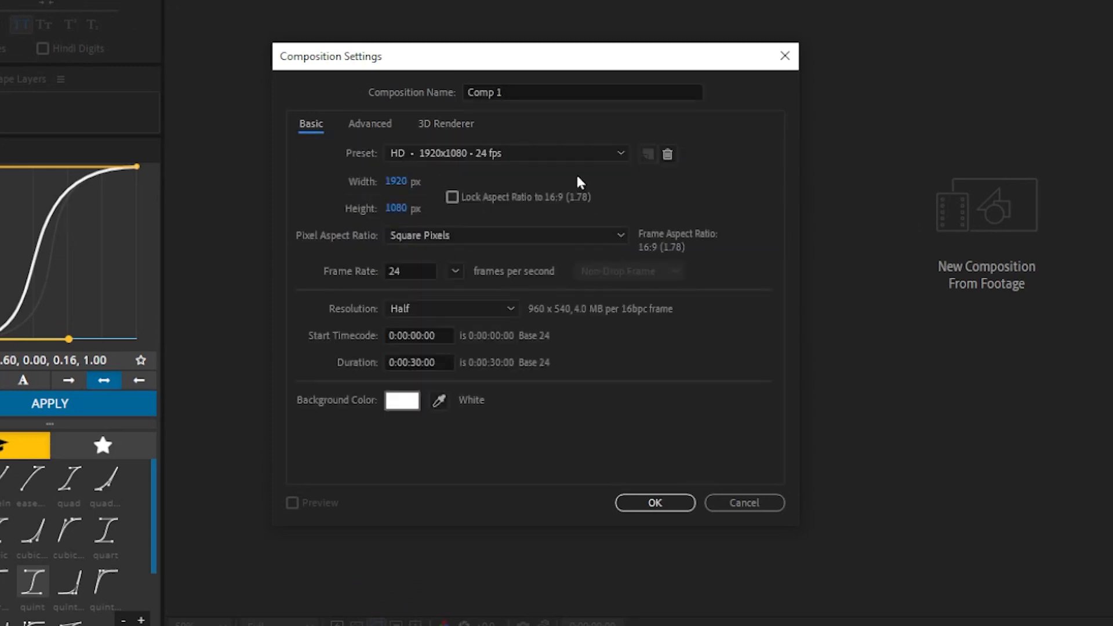
click(516, 94)
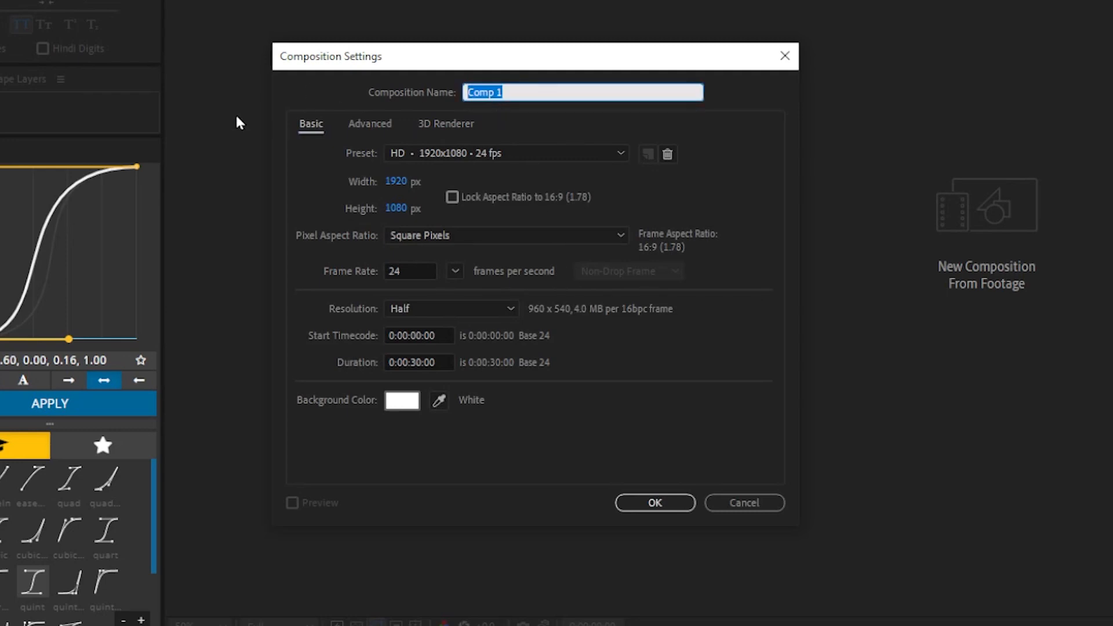
text(Radial Text Lines)
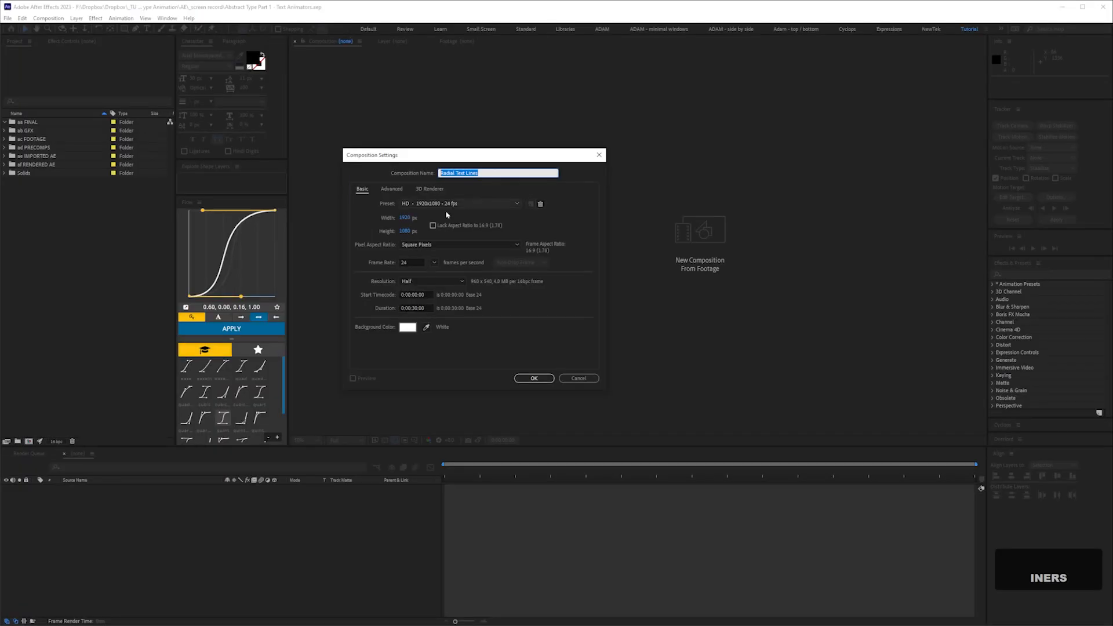
key(ctrl+a)
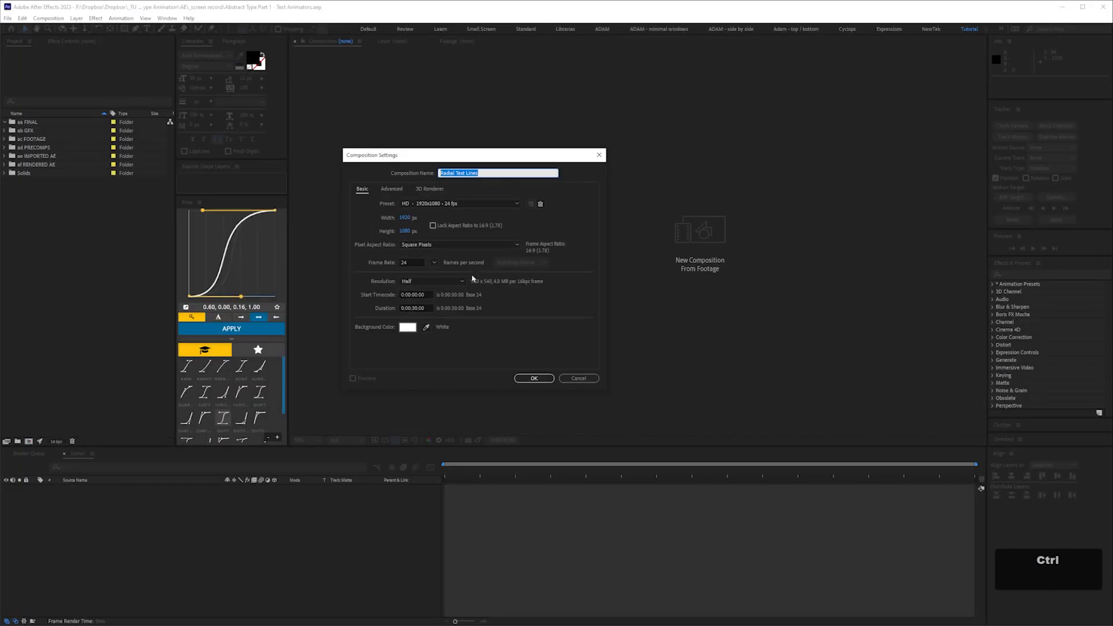
key(ctrl+c)
click(539, 378)
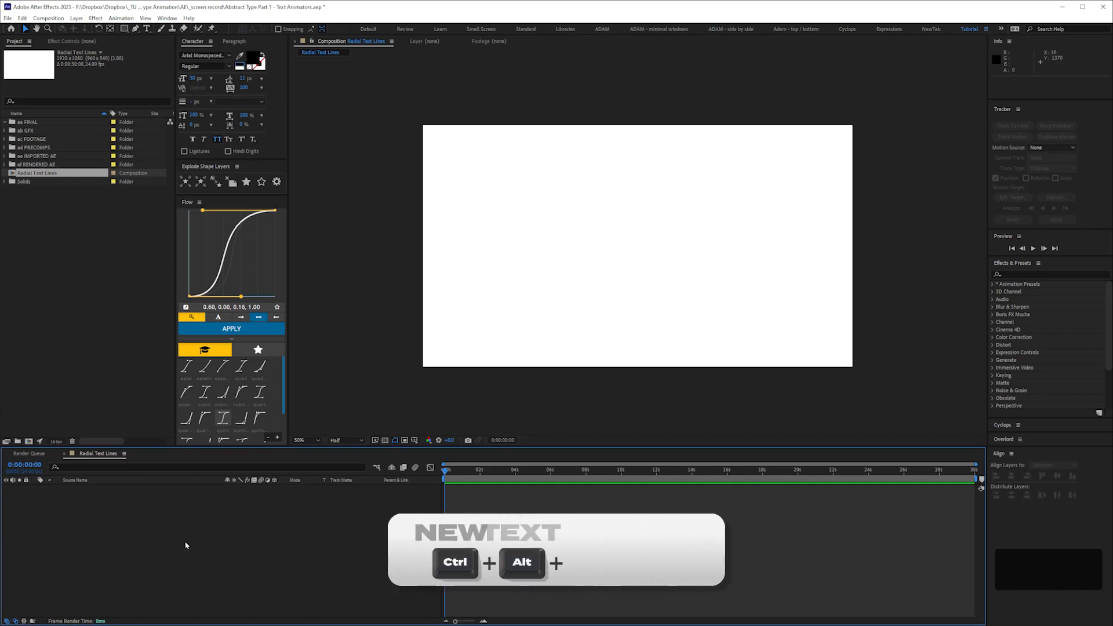
Add a new text layer at the composition's centre containing the copied text "Radial Text Lines".
key(ctrl+alt+shift+t)
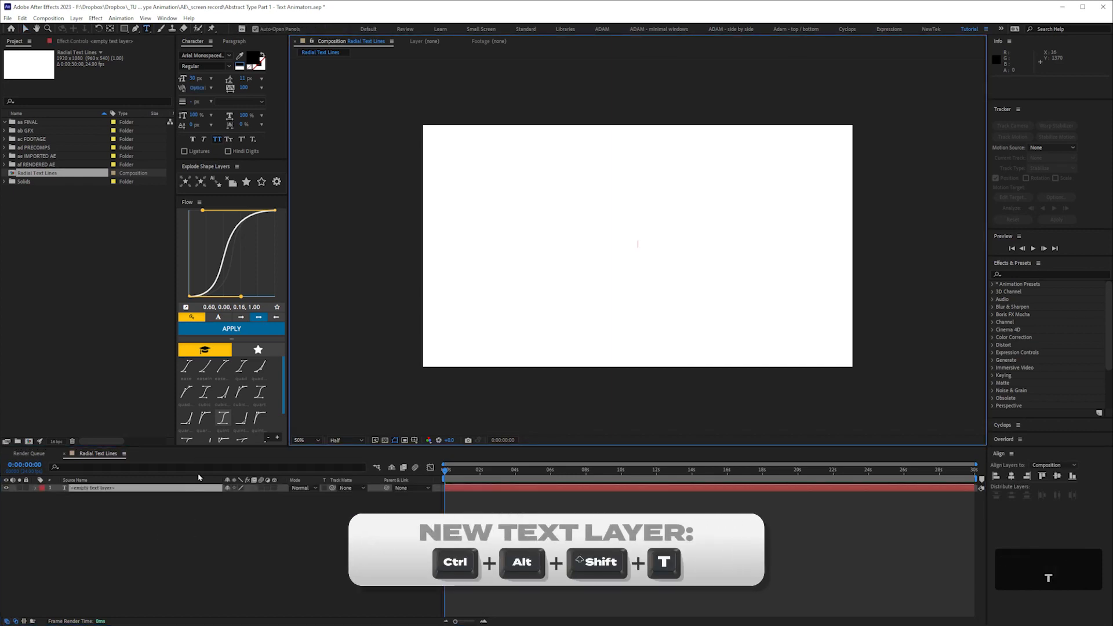
key(ctrl+v)
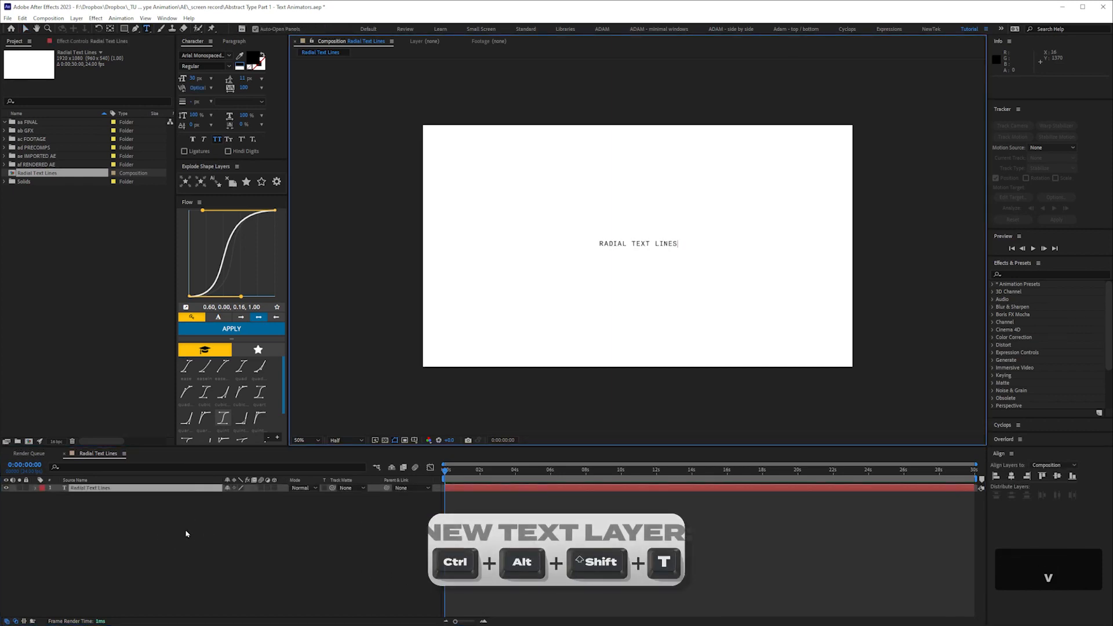
click(105, 550)
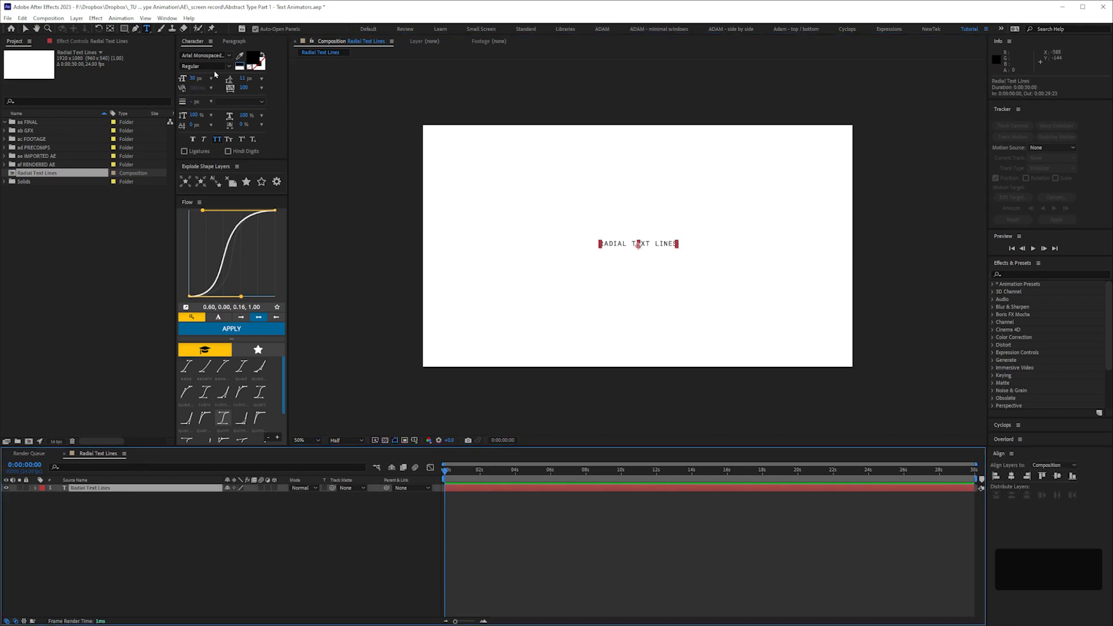
Check the fonts, keeping Arial Monospaced MT Regular for the text layer, and adjust its leading.
click(203, 55)
scroll(263, 169, up, 2)
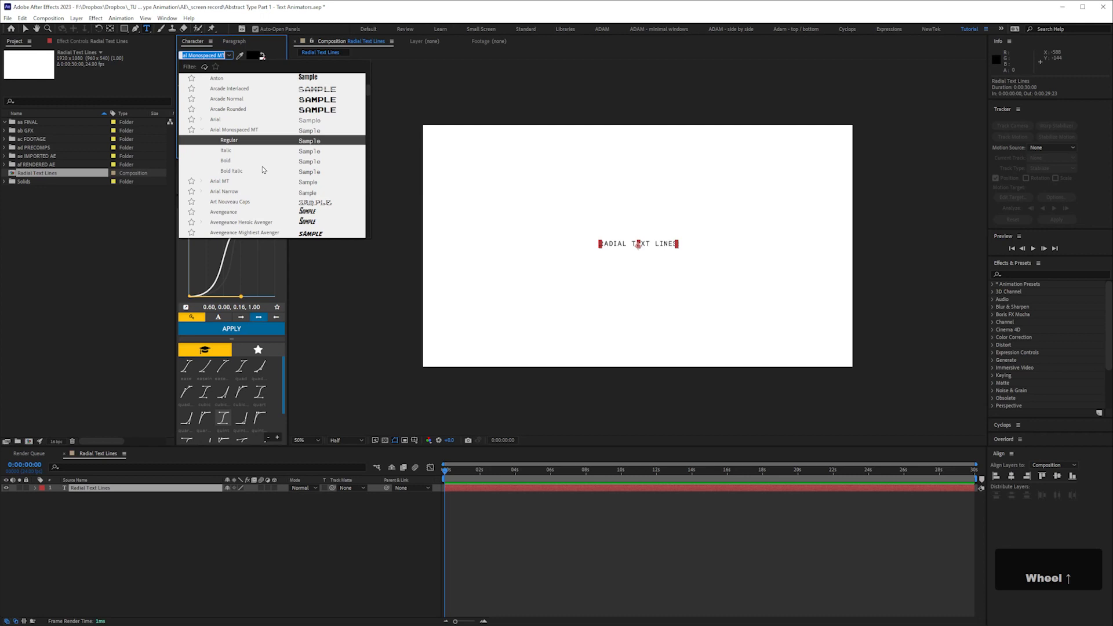
click(216, 53)
click(229, 57)
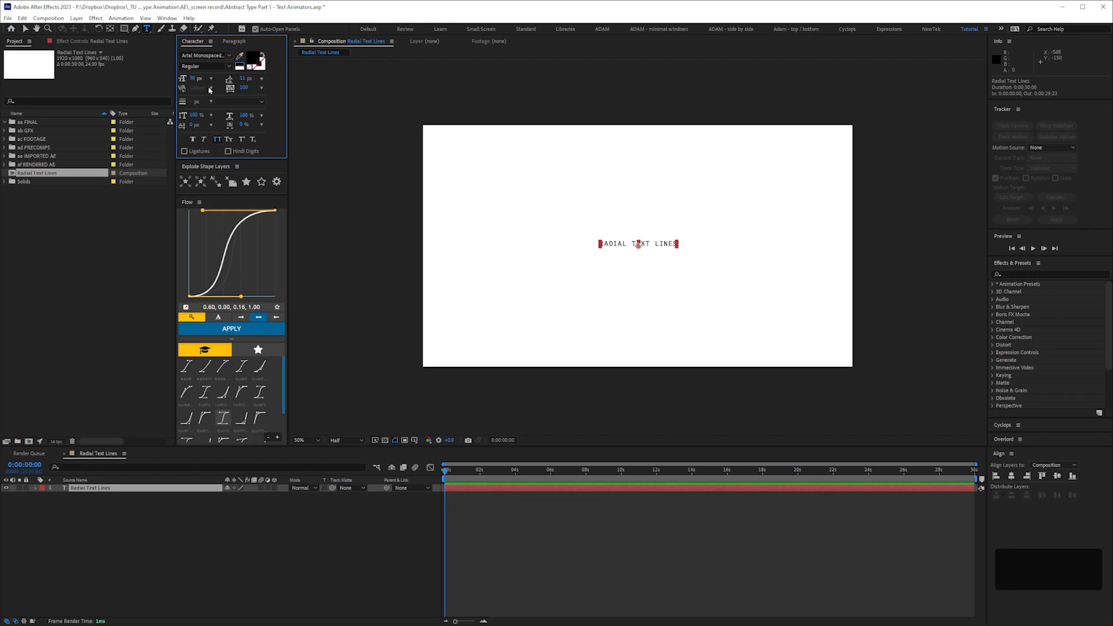
click(244, 80)
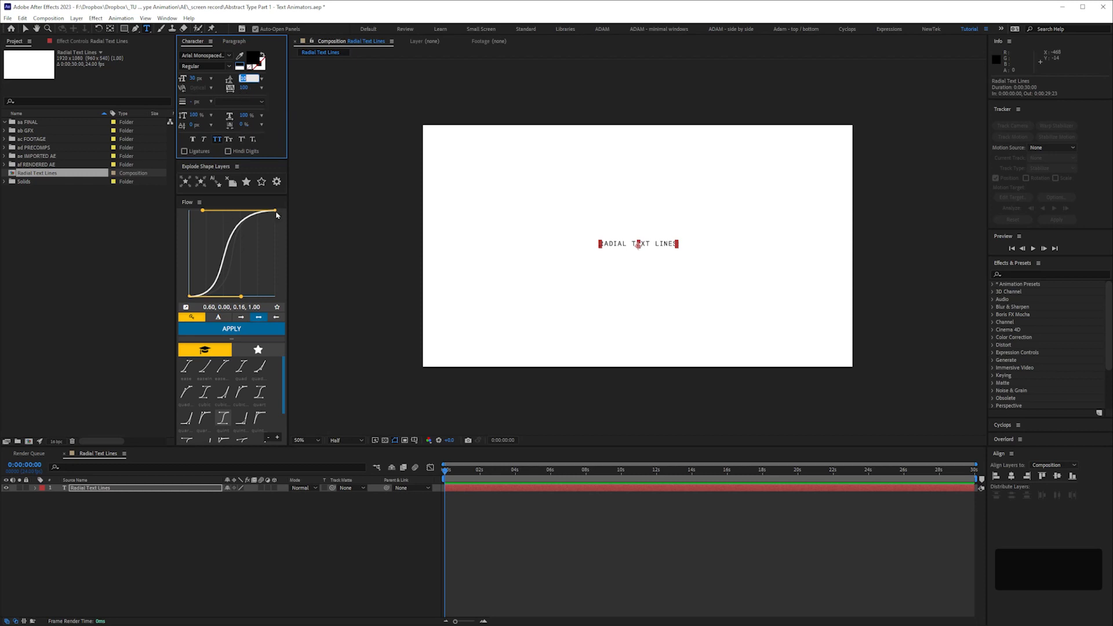
key(Return)
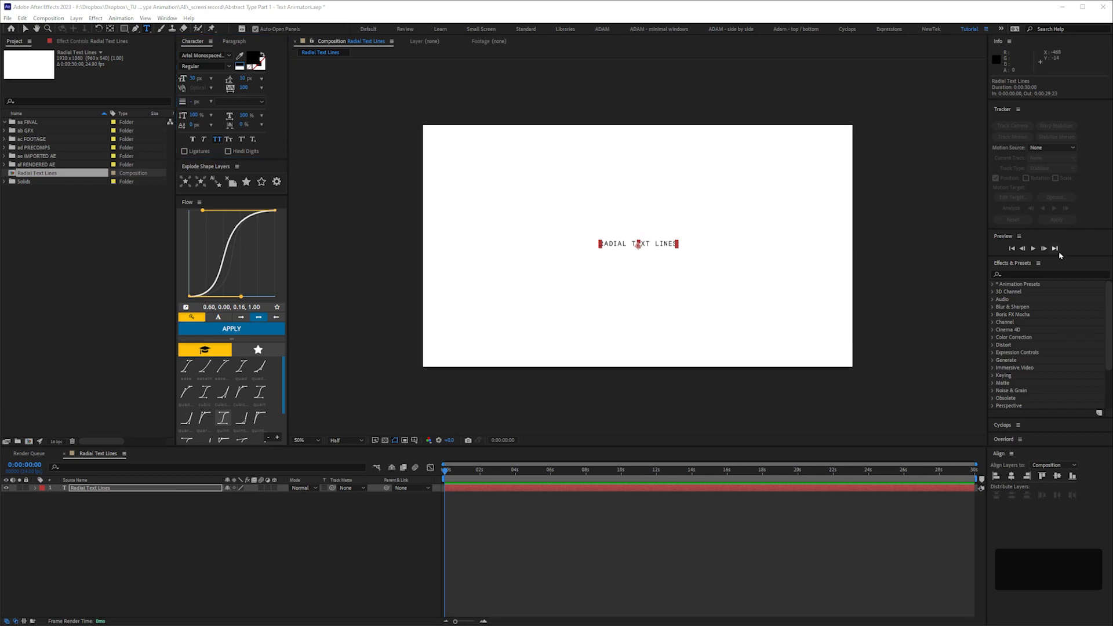
Add the expression repeat(3) to the Source Text property of the Radial Text Lines layer.
click(36, 488)
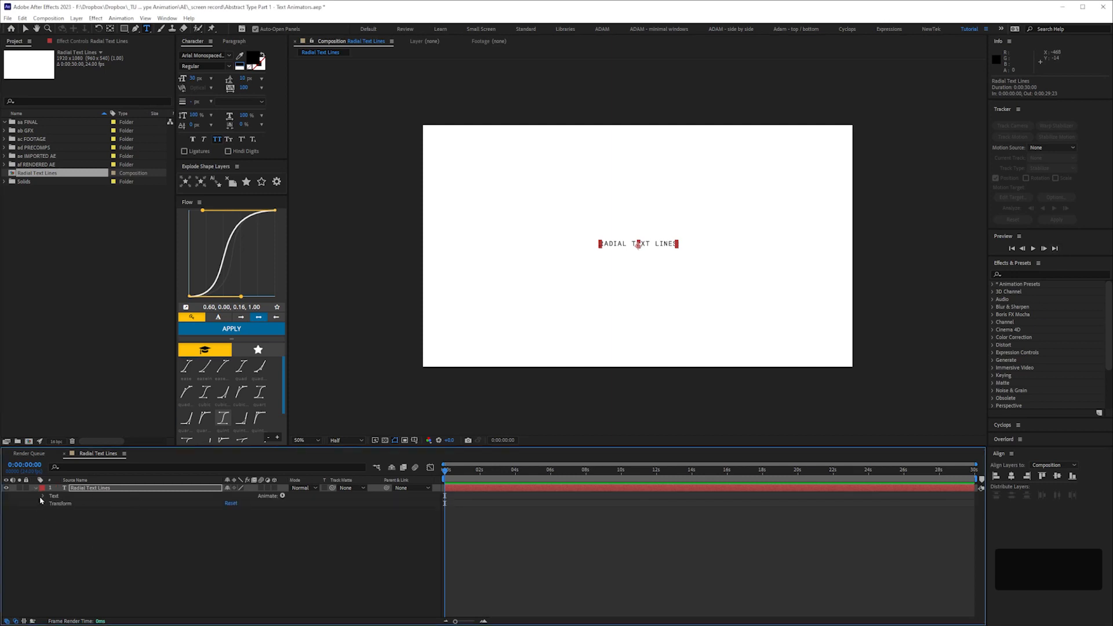
click(43, 496)
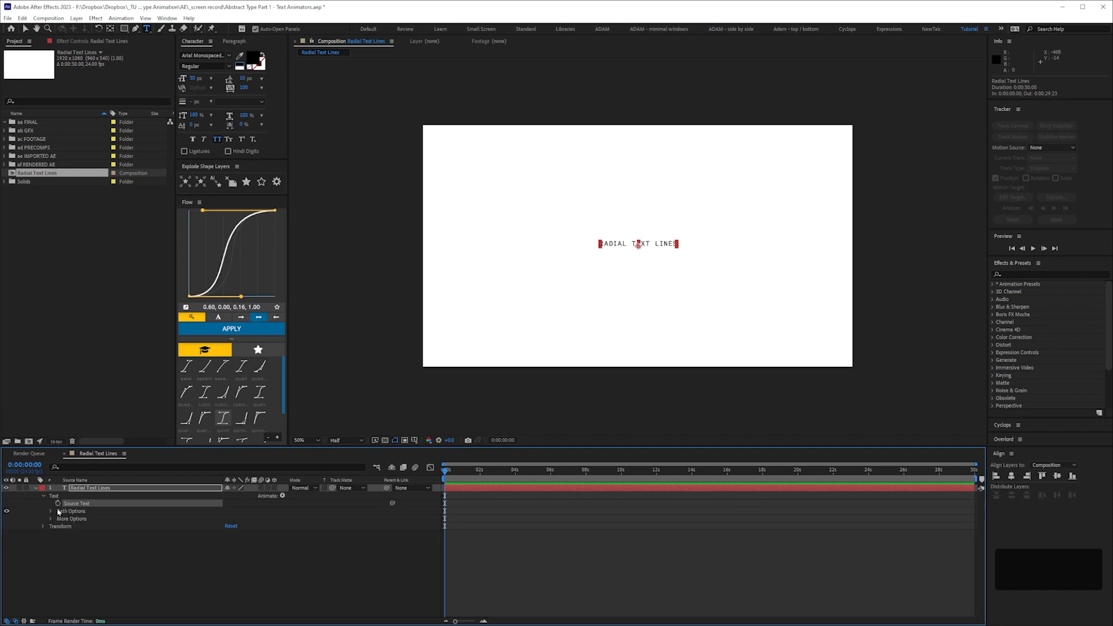
key(alt)
alt+click(58, 503)
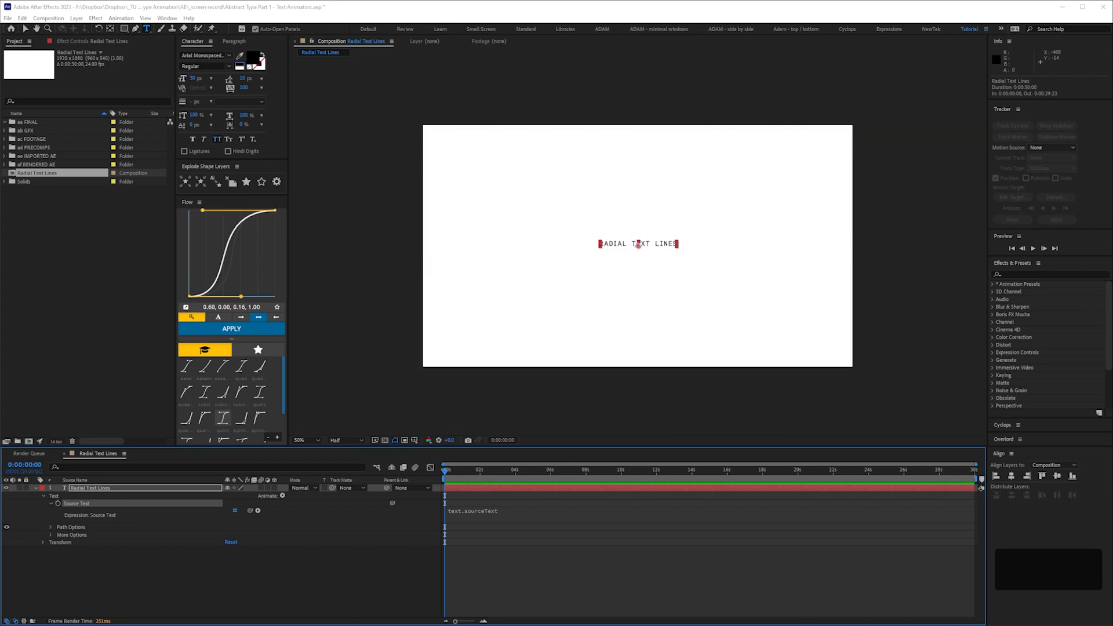
click(472, 521)
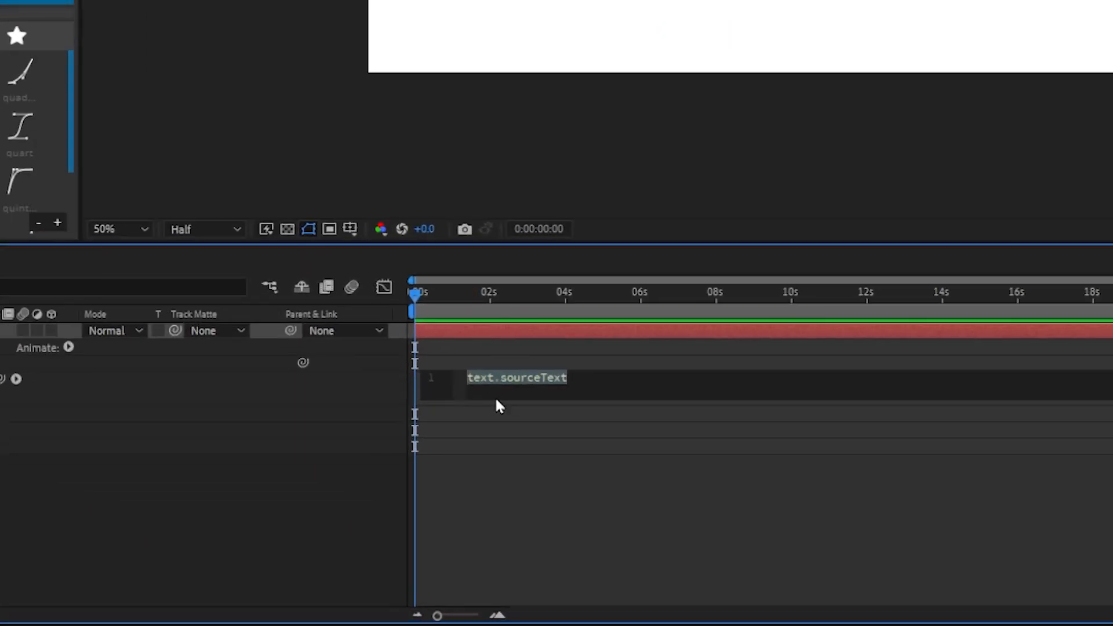
text(repeat)
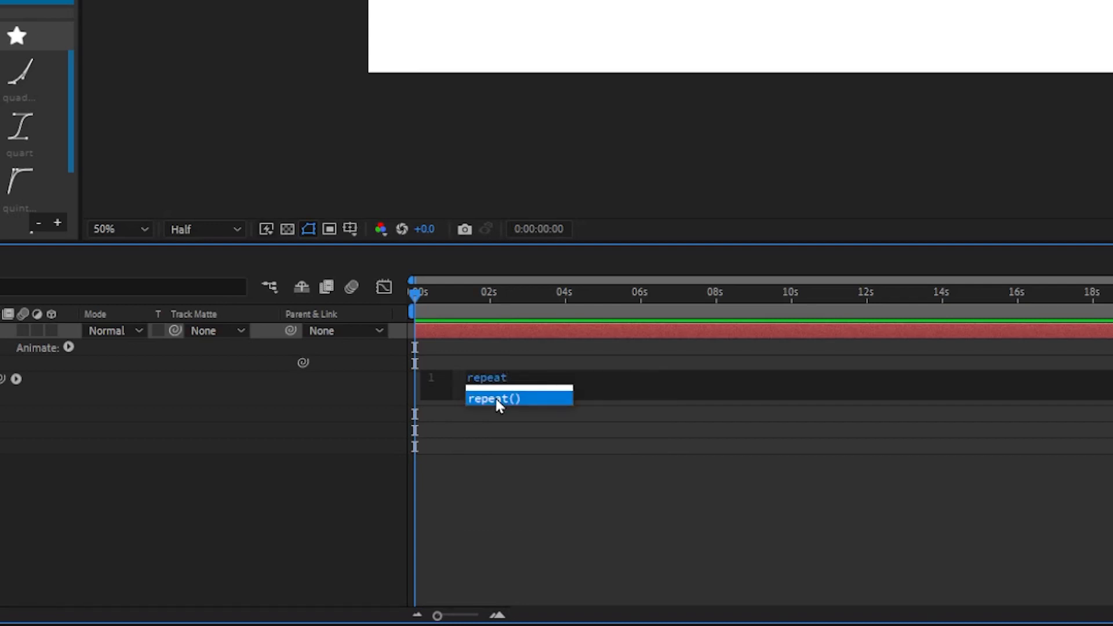
click(496, 398)
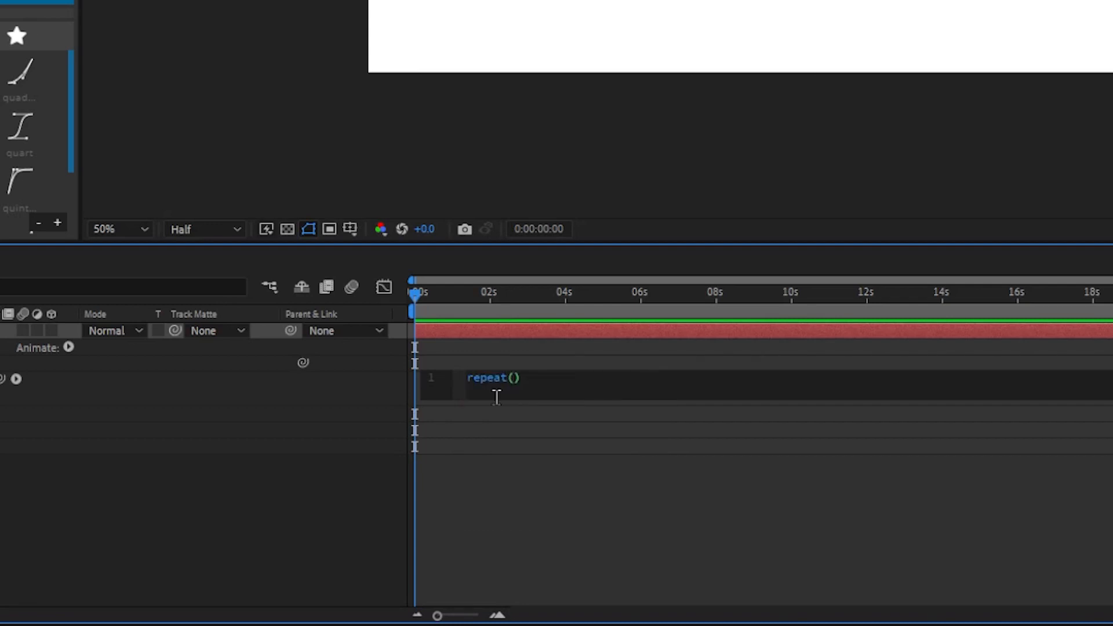
text(3)
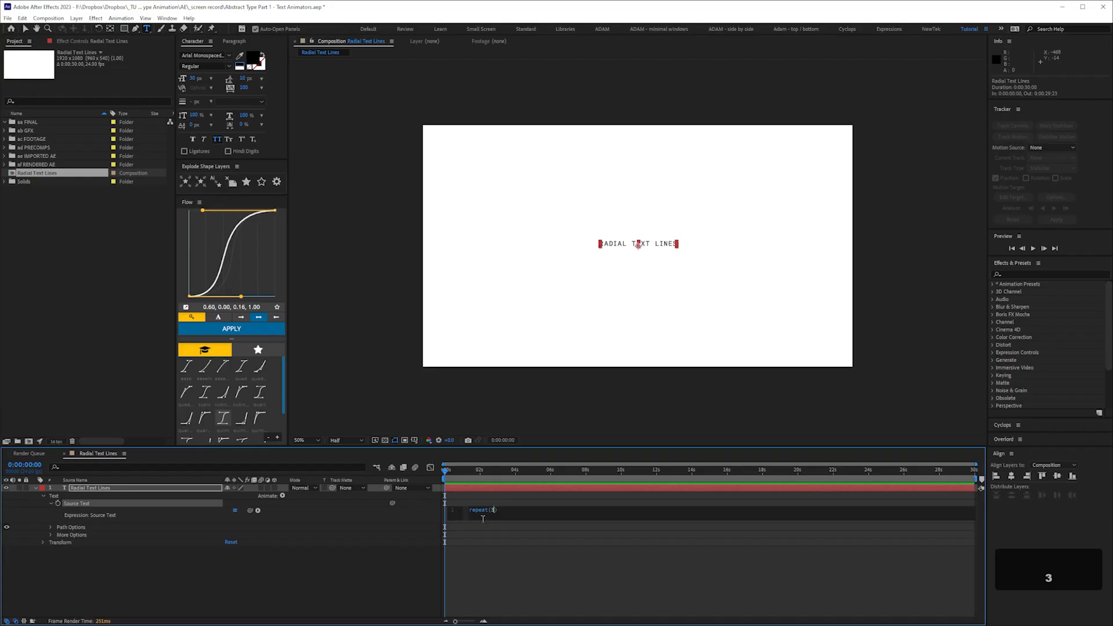
key(KP_Enter)
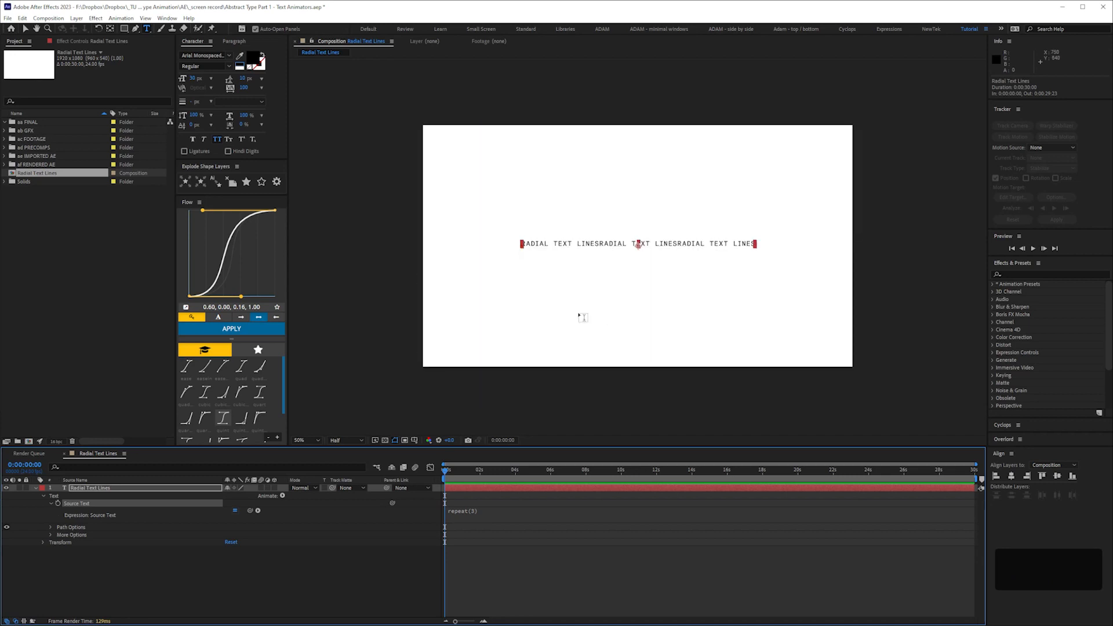
Disable the Source Text expression, add a trailing space after "Radial Text Lines", and re-enable the expression.
click(235, 511)
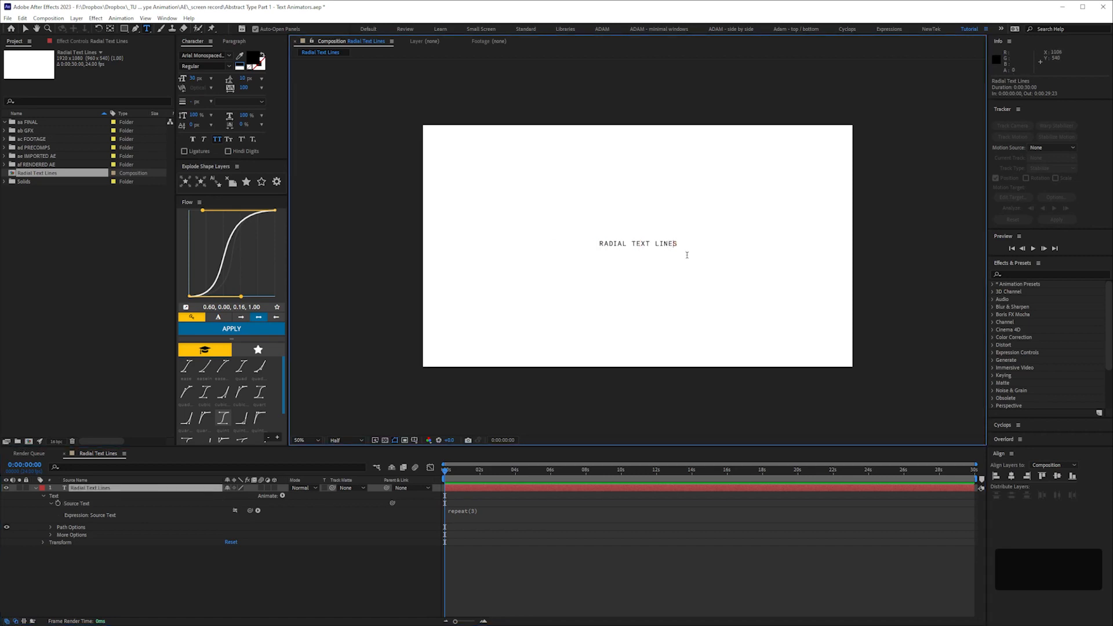
text(0)
key(BackSpace)
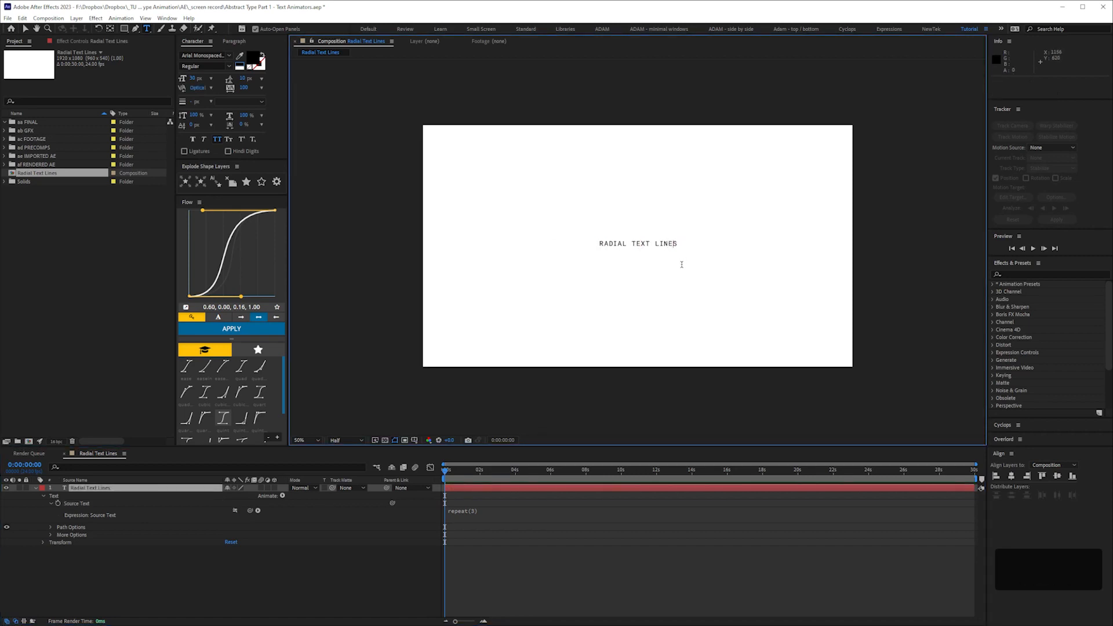
key(Right)
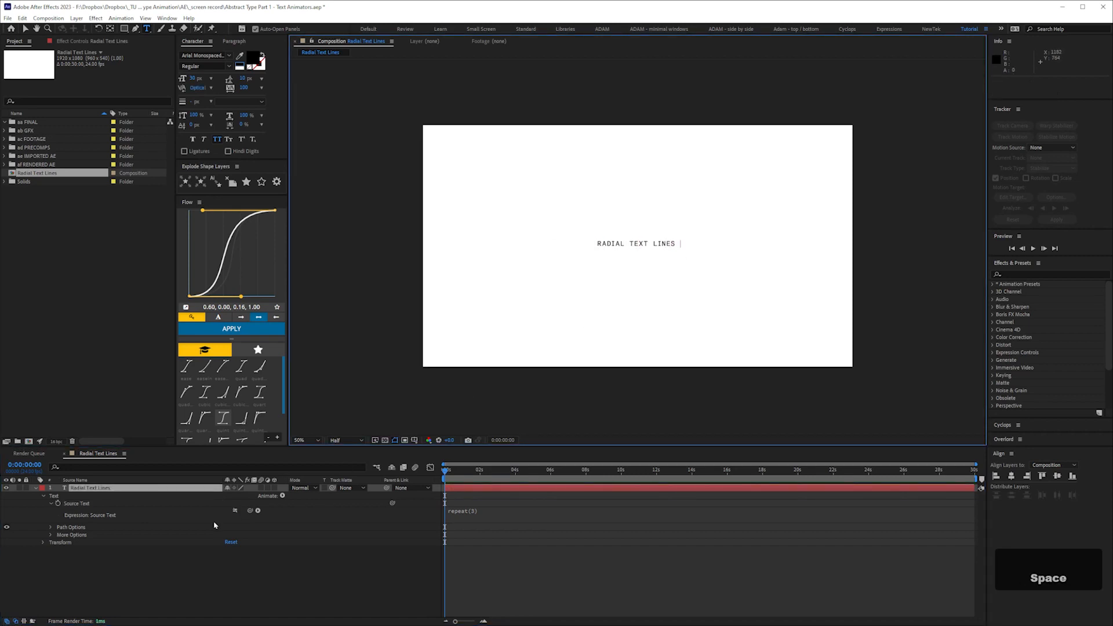
click(210, 579)
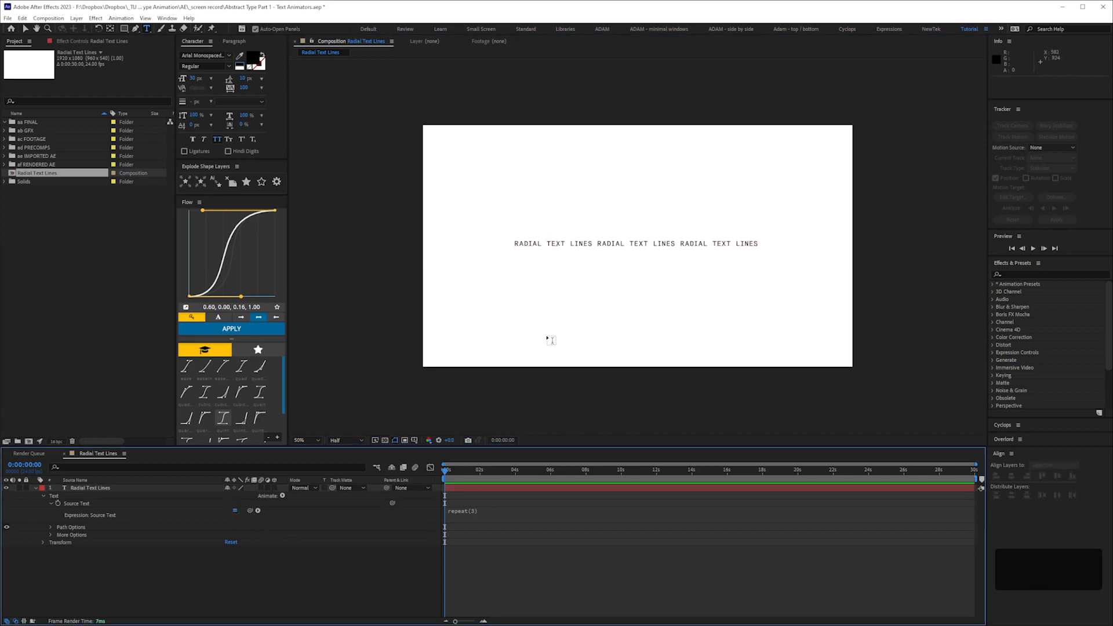
Set the tracking of the Radial Text Lines layer to 50.
click(109, 489)
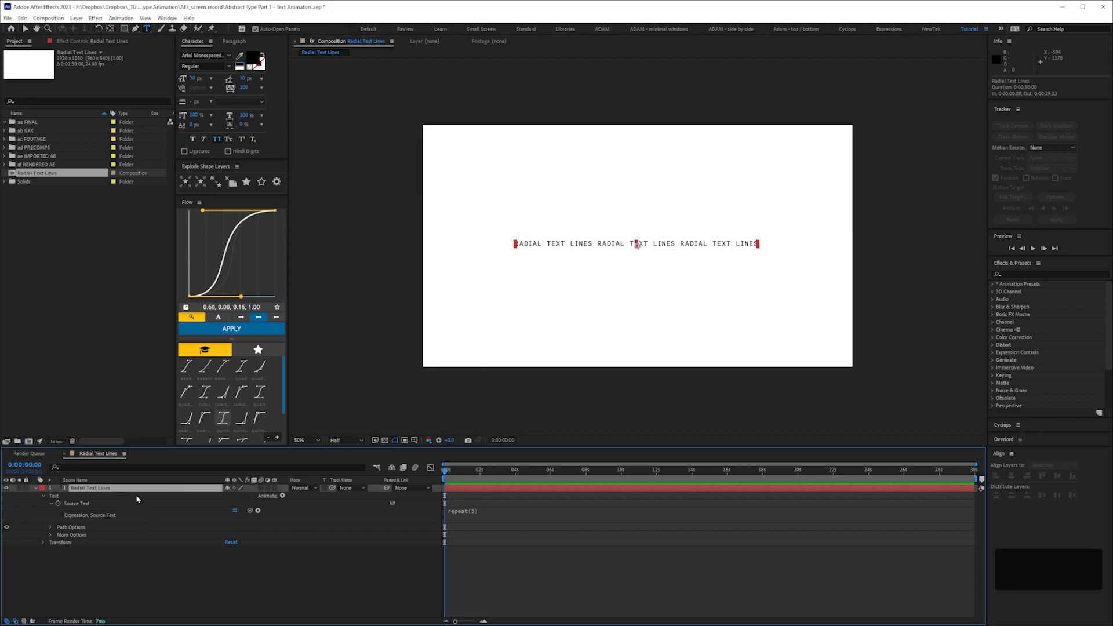
click(249, 89)
text(50)
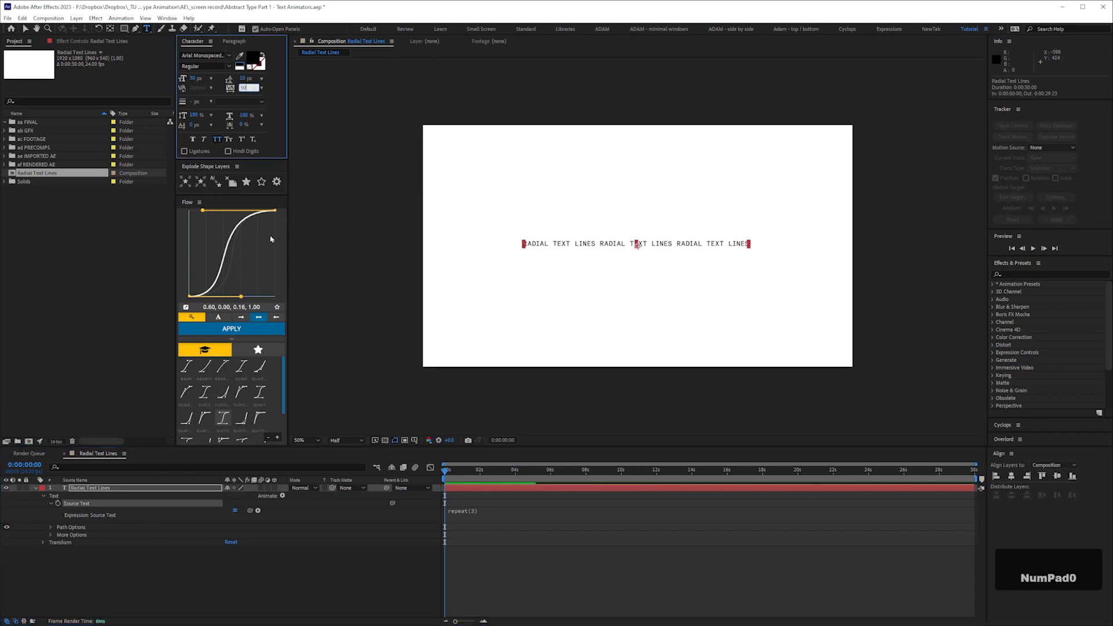
click(200, 573)
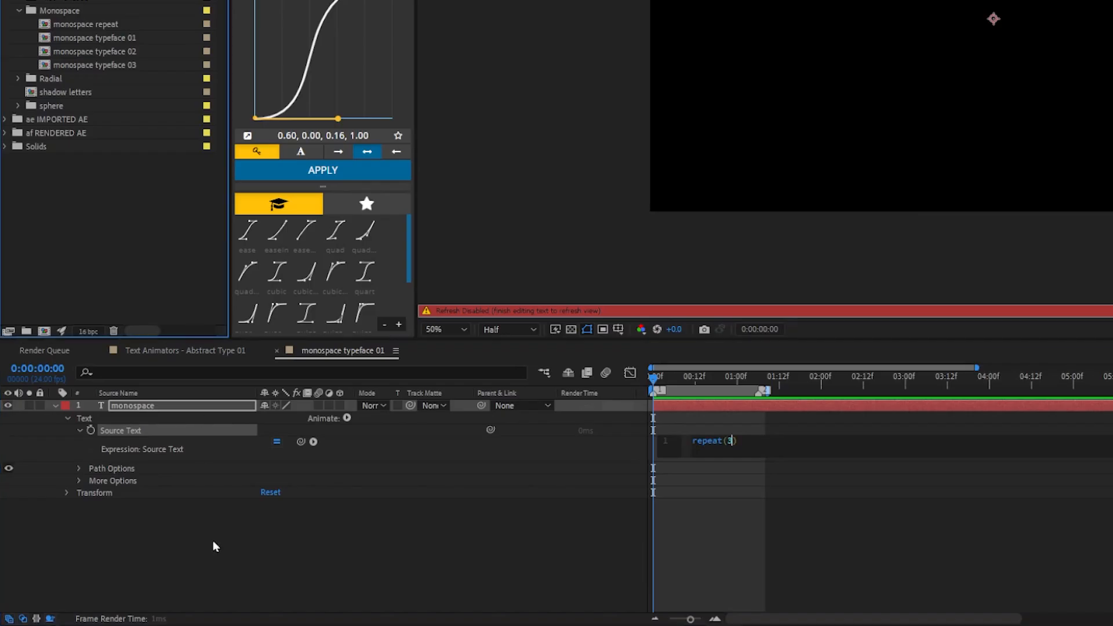
Commit the repeat(3) expression on the monospace layer and switch the project's expressions engine to JavaScript.
click(216, 547)
click(265, 445)
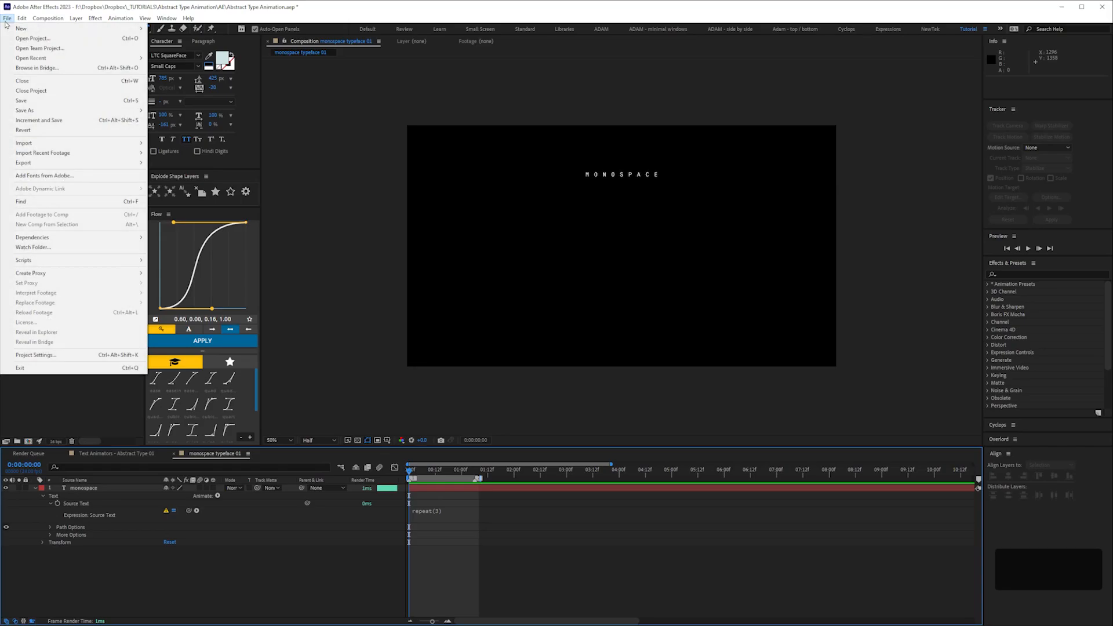
click(60, 363)
click(581, 152)
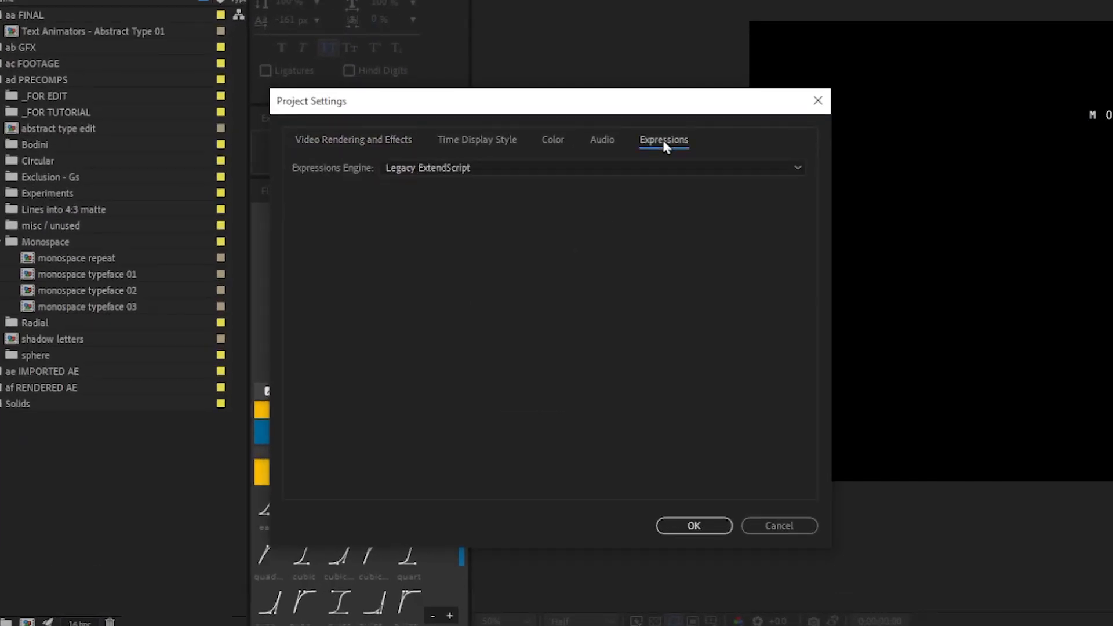
click(352, 178)
click(382, 208)
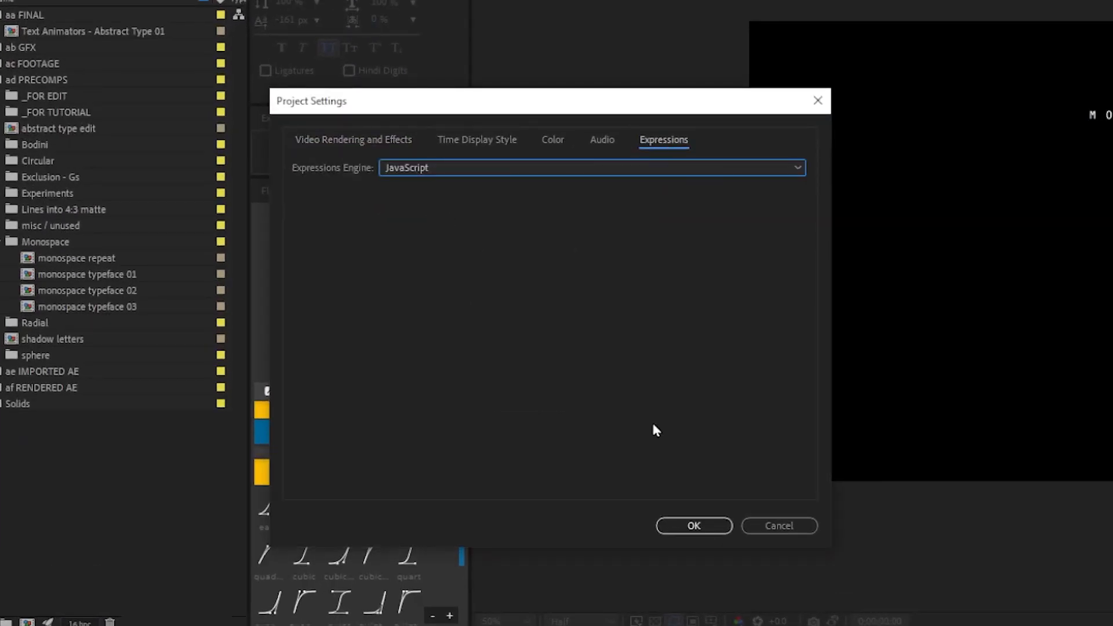
click(695, 526)
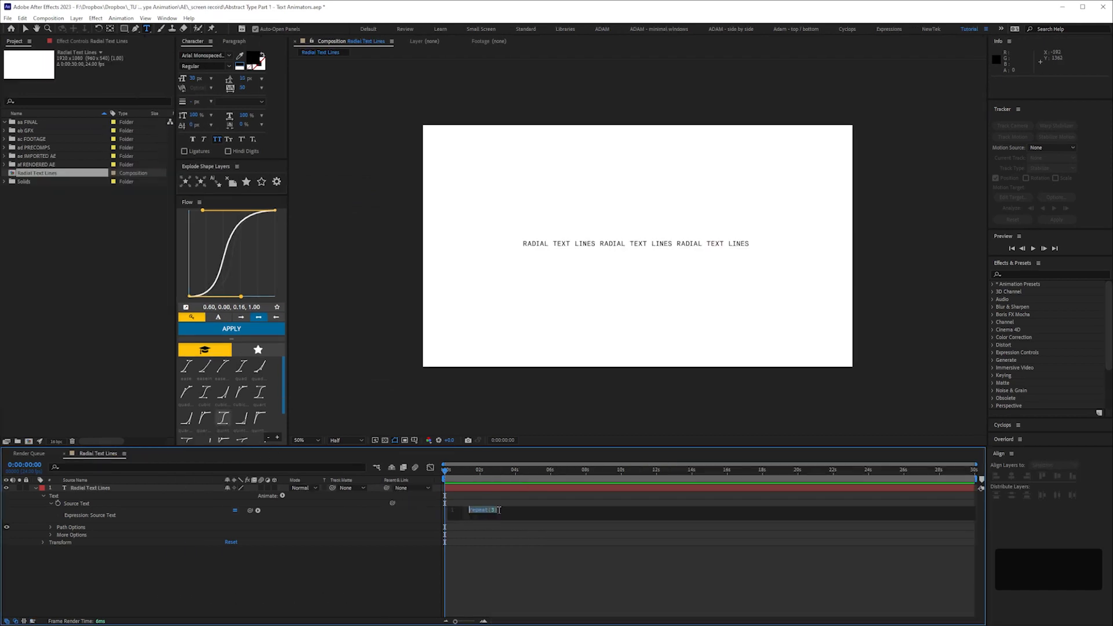
Extend the Source Text expression of the Radial Text Lines layer to (repeat(3) + "\n").repeat(50).
click(503, 521)
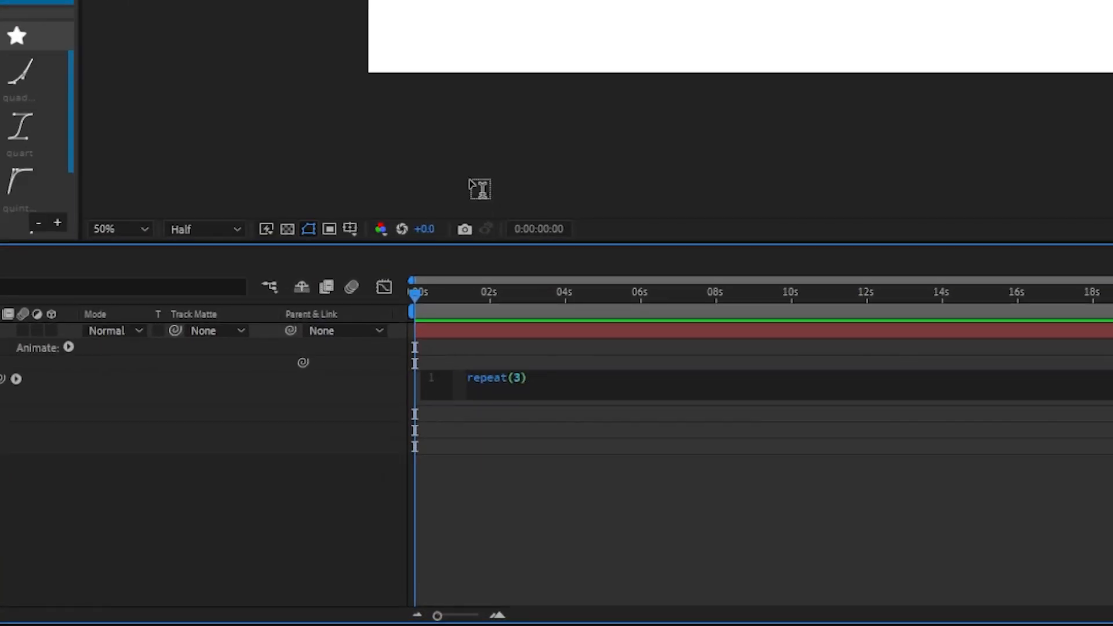
text(+ "\n"))
key(Left)
key(Left)
key(Left)
key(Left)
key(Left)
key(Left)
key(Left)
key(Left)
key(Left)
key(Left)
key(Left)
key(Left)
key(Left)
key(Left)
key(Left)
key(Left)
key(Left)
text(()
key(Right)
key(End)
text(.repeat)
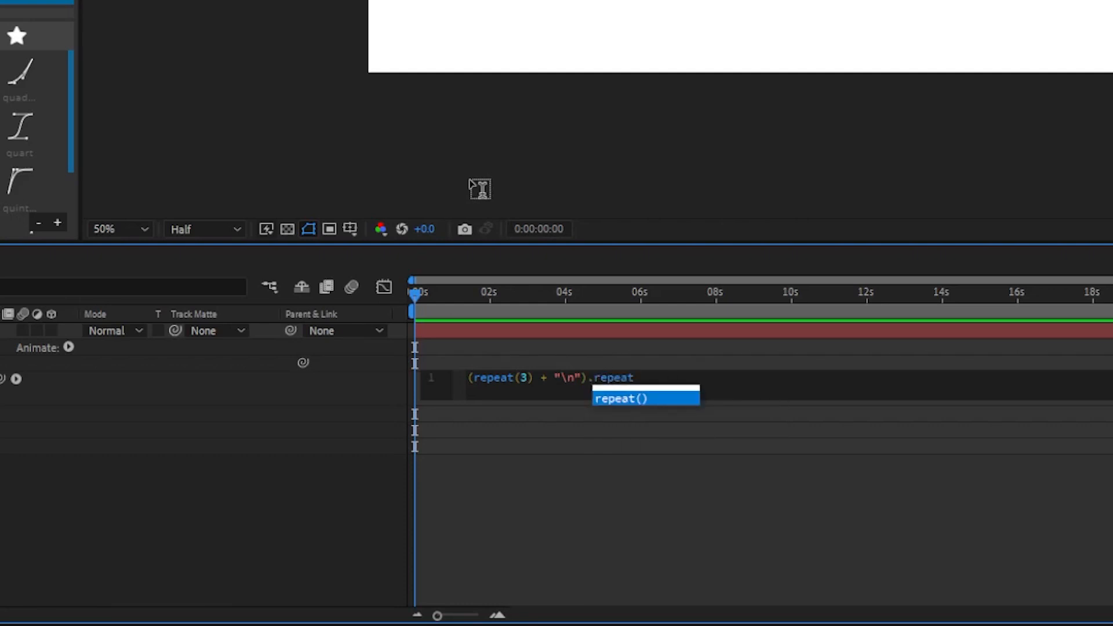
key(Return)
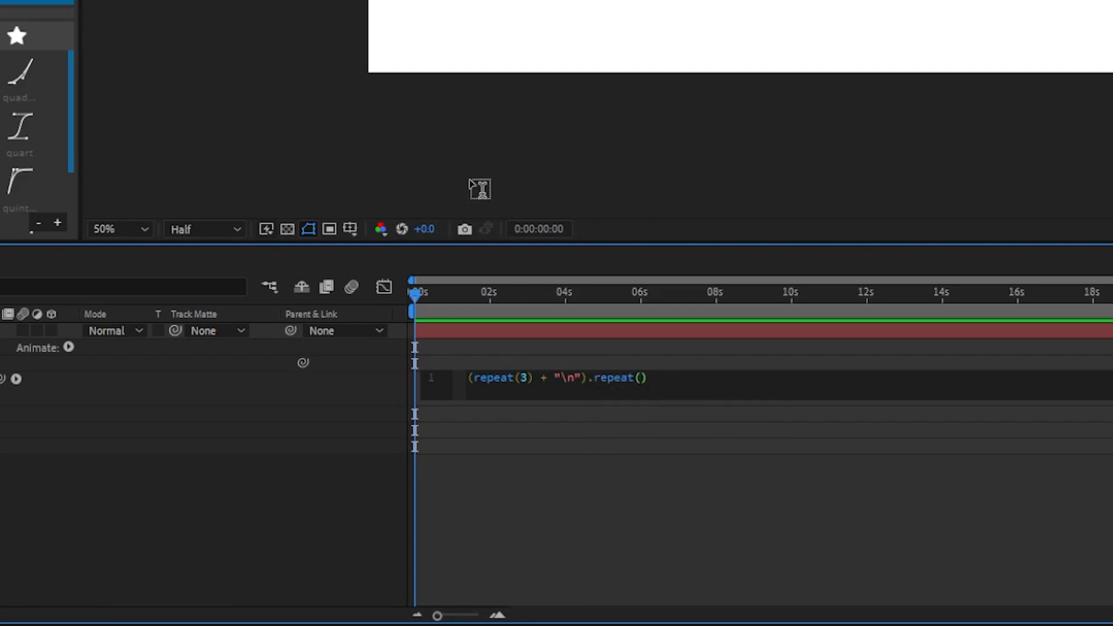
text(50)
key(KP_Enter)
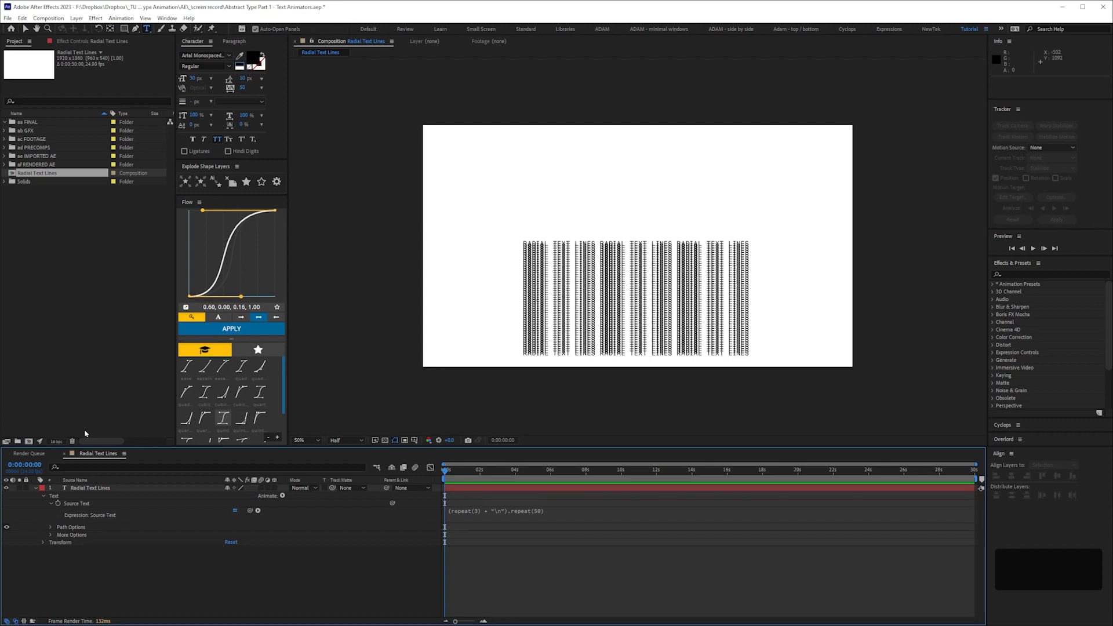
Change the repeats per line in the Source Text expression to 2, giving (repeat(2) + "\n").repeat(50).
click(485, 516)
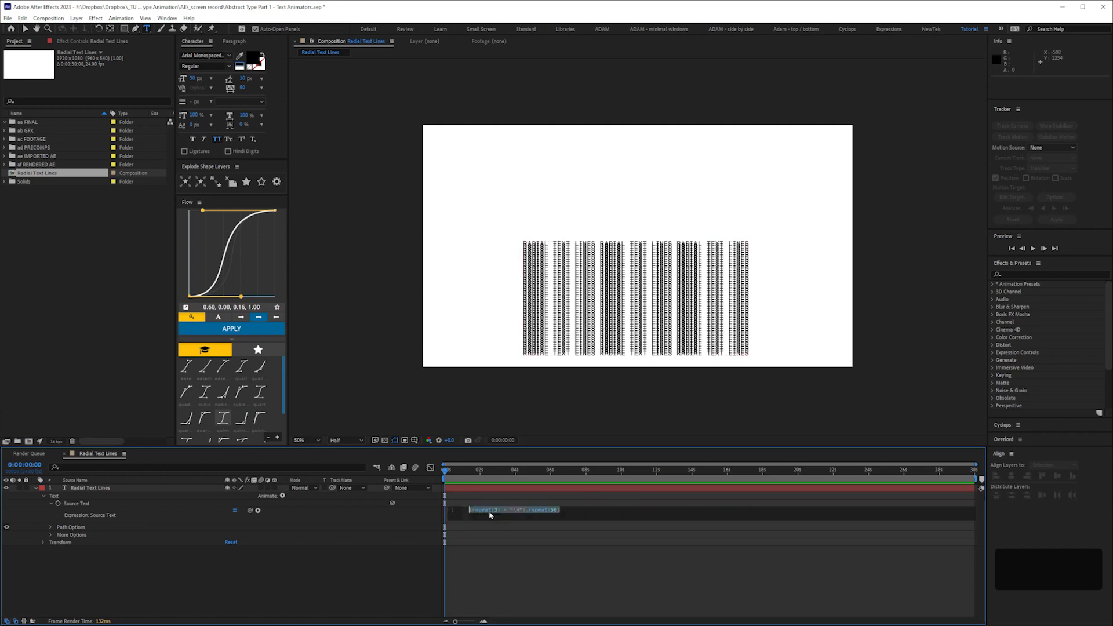
click(494, 514)
key(Right)
key(BackSpace)
text(2)
click(333, 580)
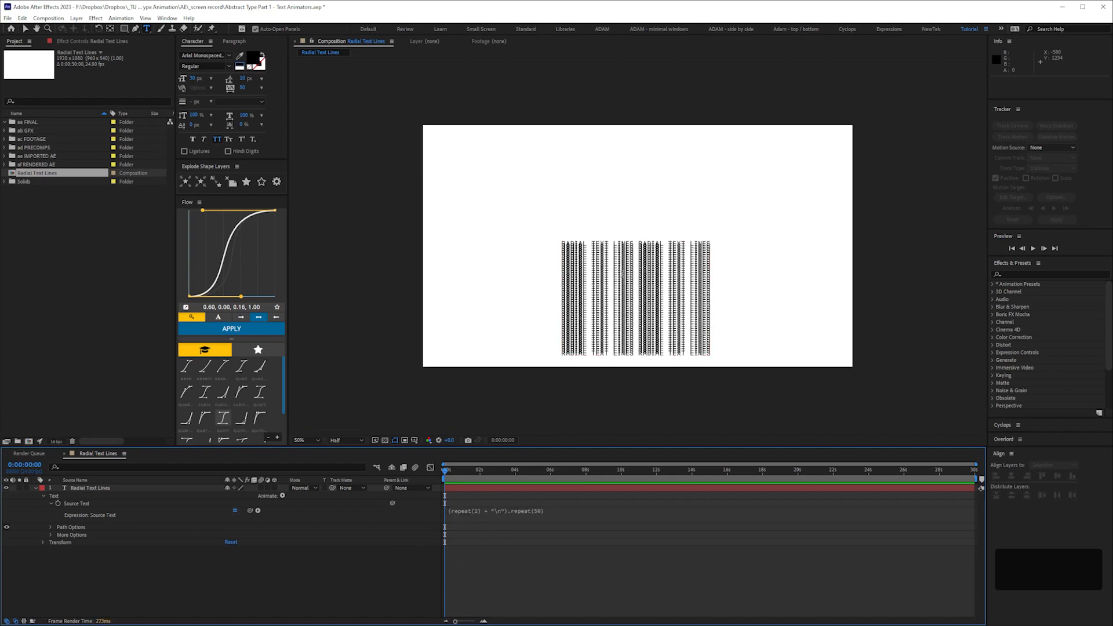
Center the Radial Text Lines layer's anchor point in its content and center the layer in the composition.
click(96, 491)
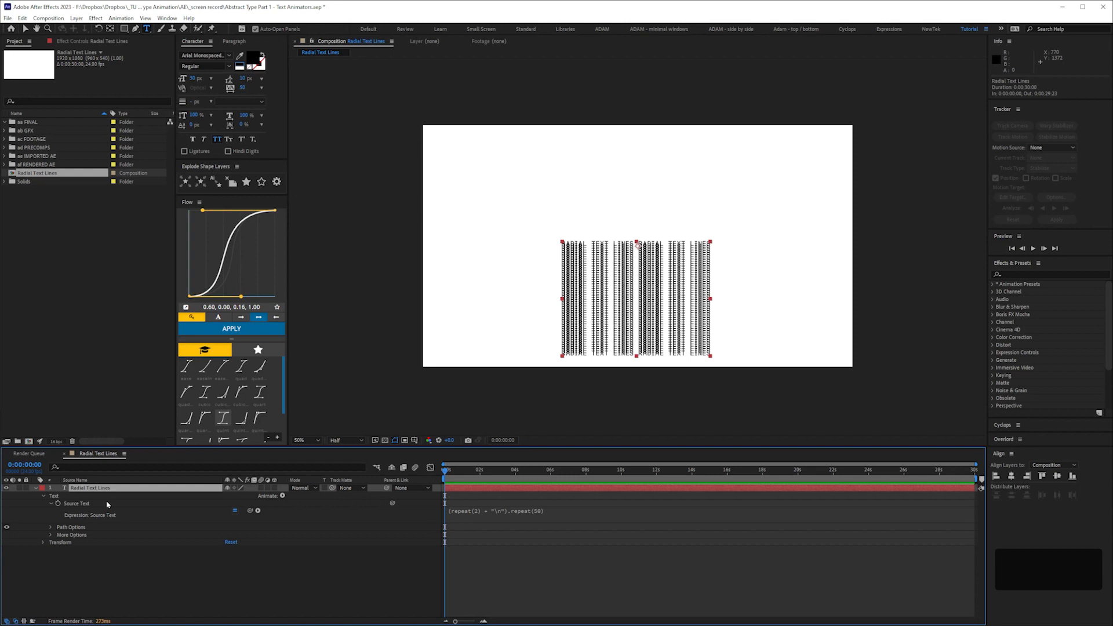
key(ctrl+alt+Home)
key(ctrl+Home)
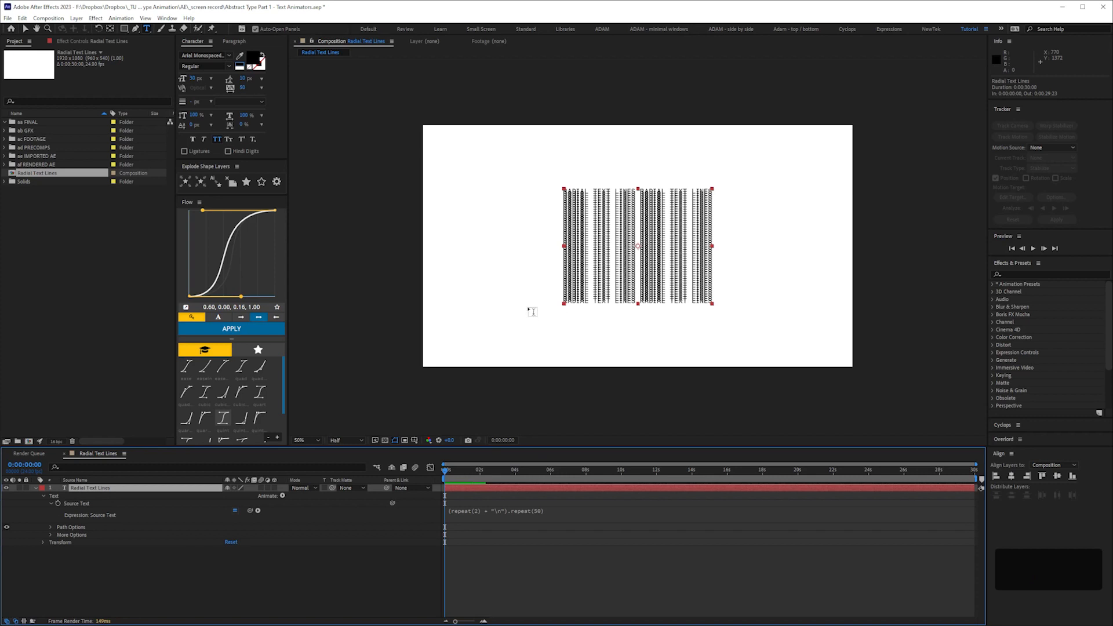
Set the tracking of the Radial Text Lines layer to 25.
click(246, 91)
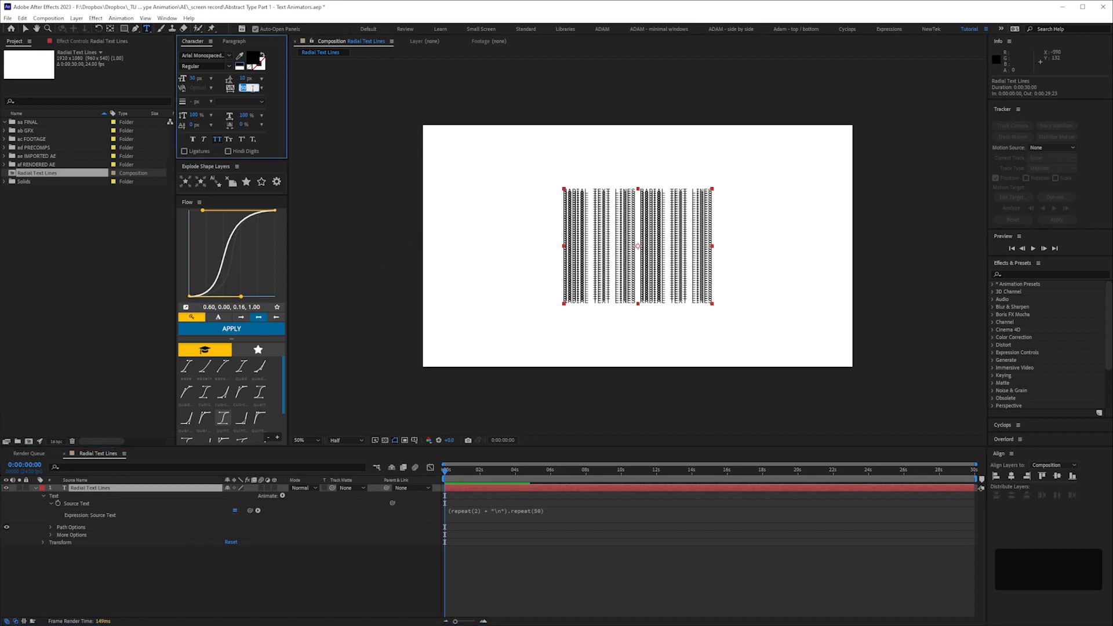
text(25)
key(Return)
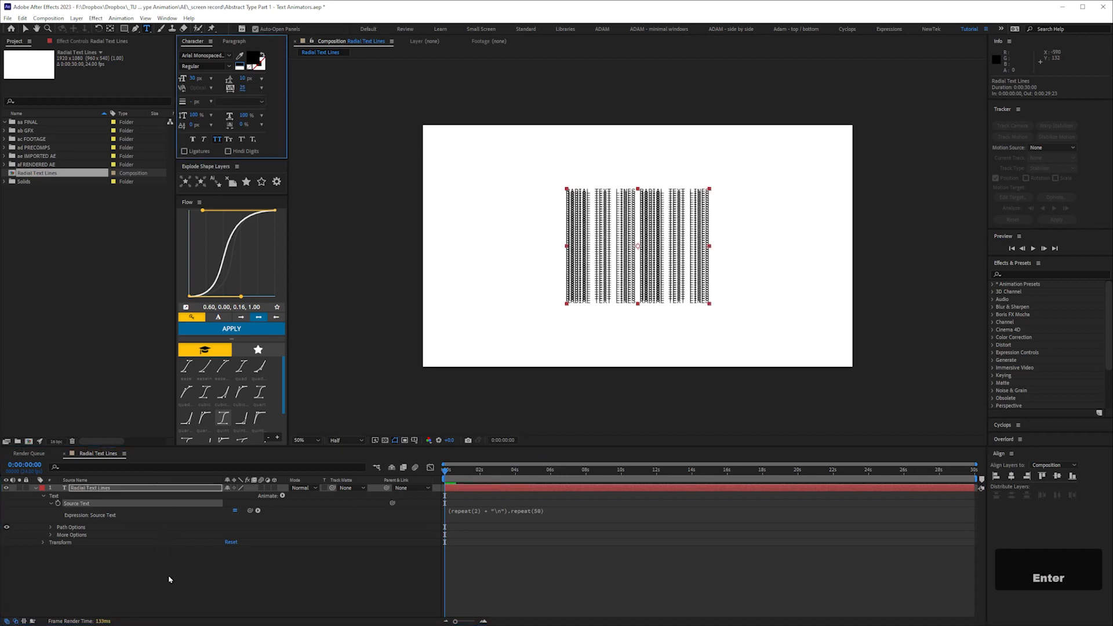
click(172, 583)
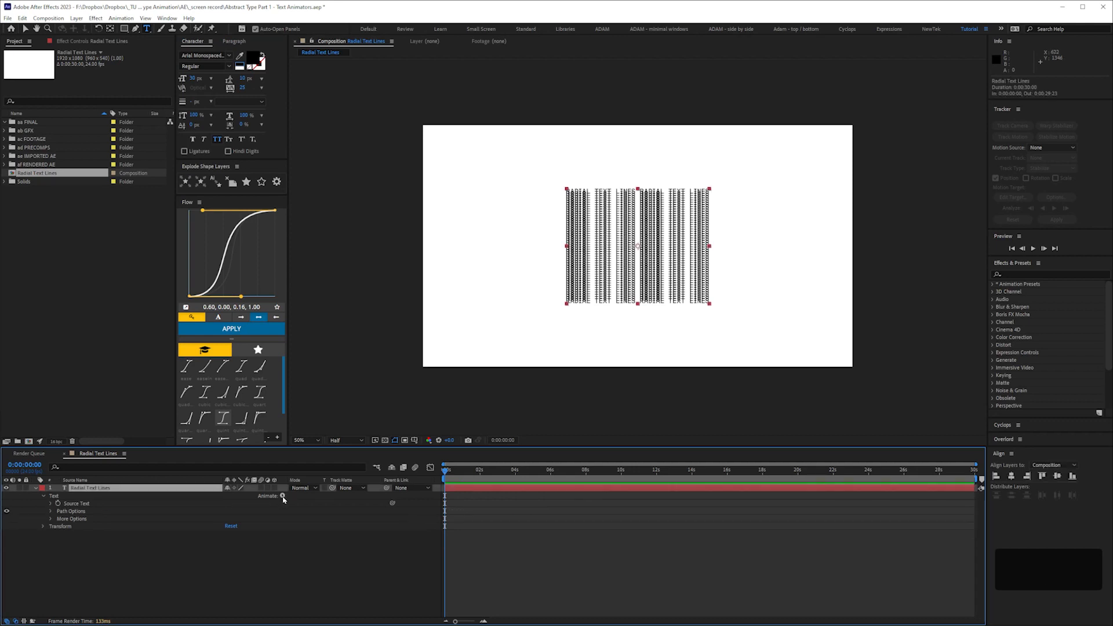
Add a Rotation text animator to the Radial Text Lines layer and rename the animator "rotation".
click(282, 496)
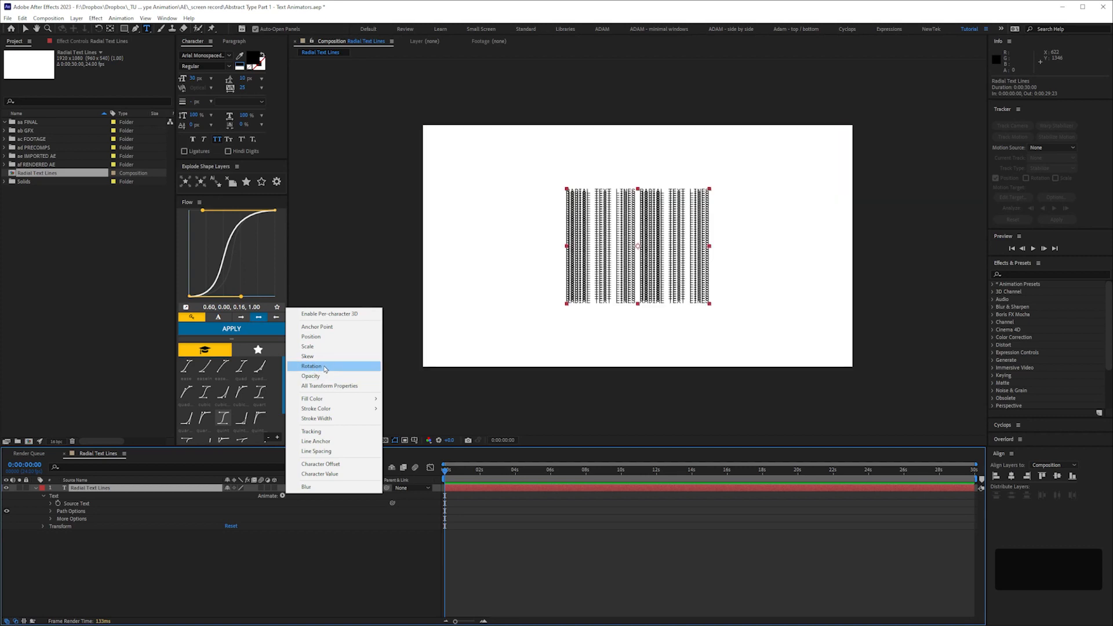
click(322, 367)
click(78, 527)
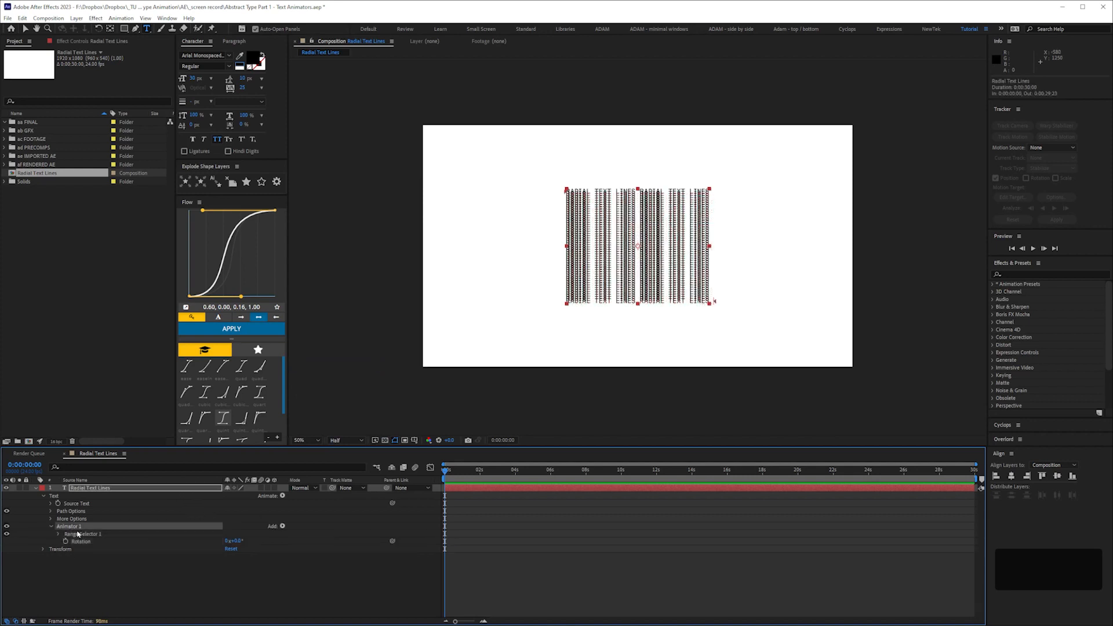
key(Return)
text(rotation)
key(Return)
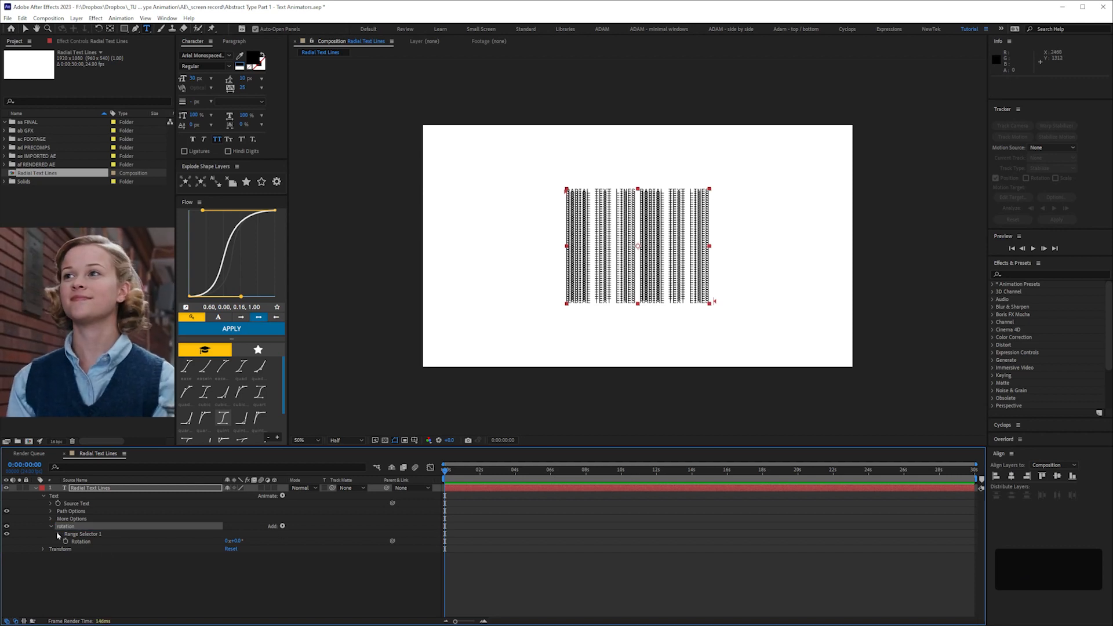
Set the Rotation value of the rotation animator to one full revolution.
click(226, 541)
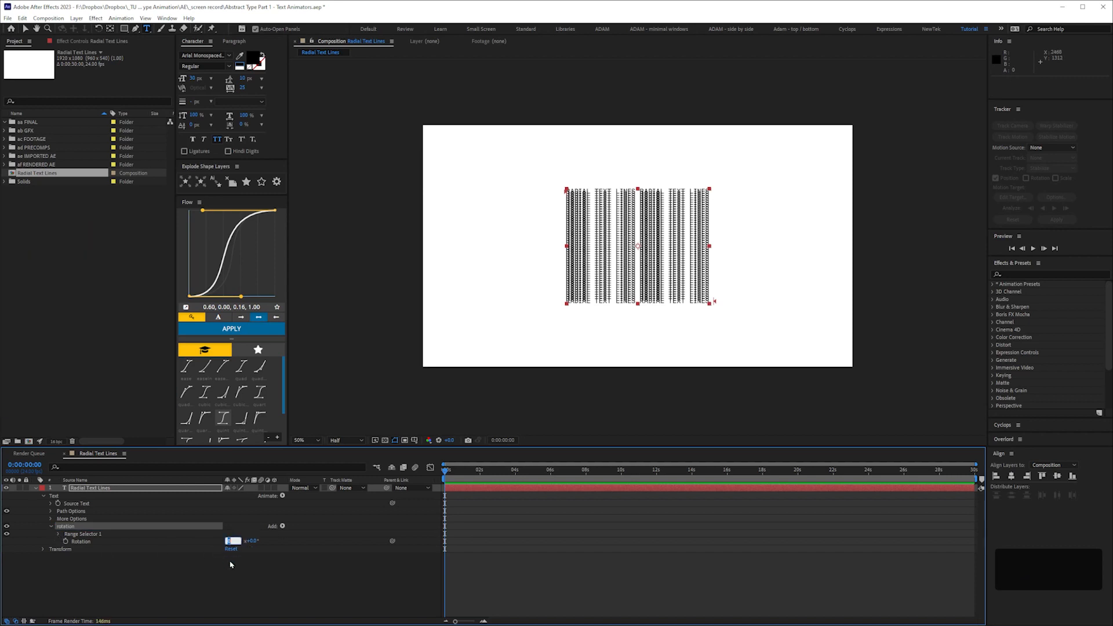
text(1)
key(Return)
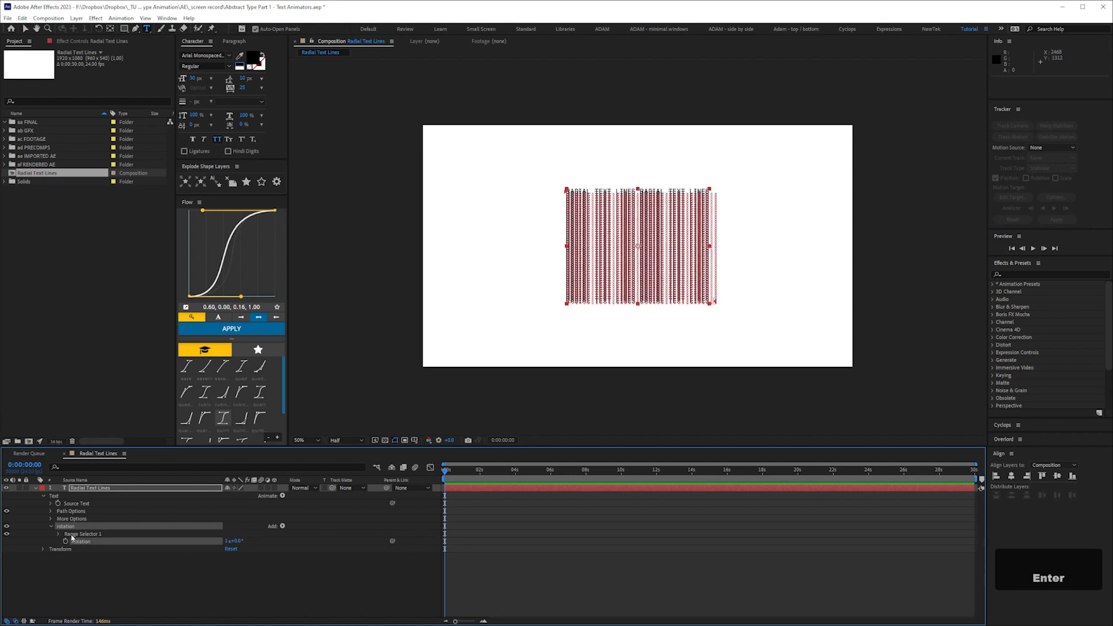
In the rotation animator's range selector, set Shape to Ramp Down and Based On to Lines.
click(57, 534)
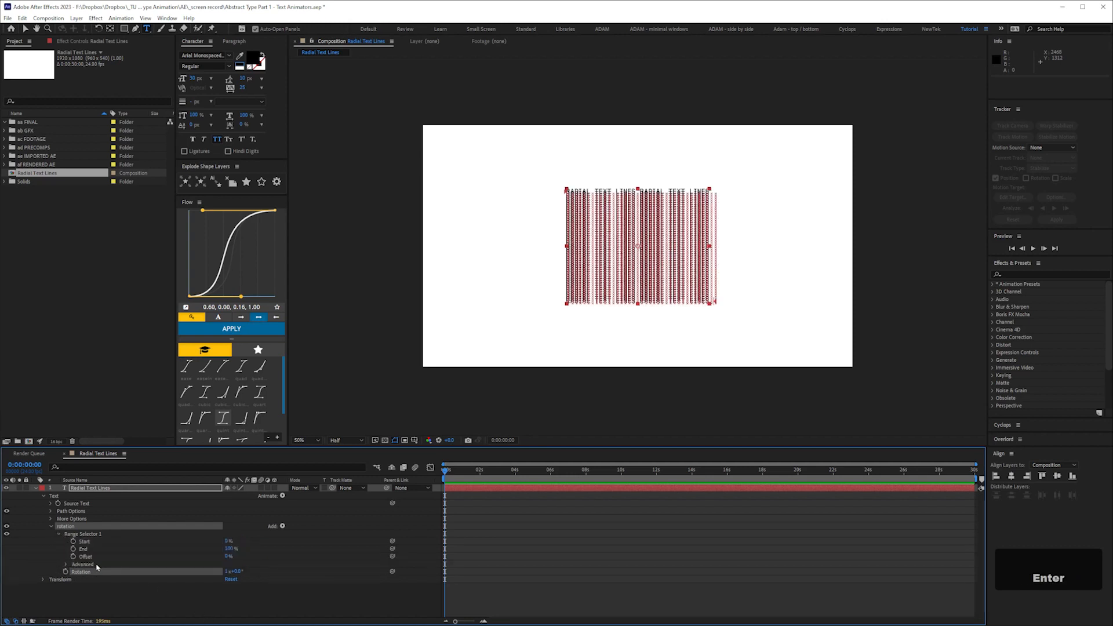
click(66, 564)
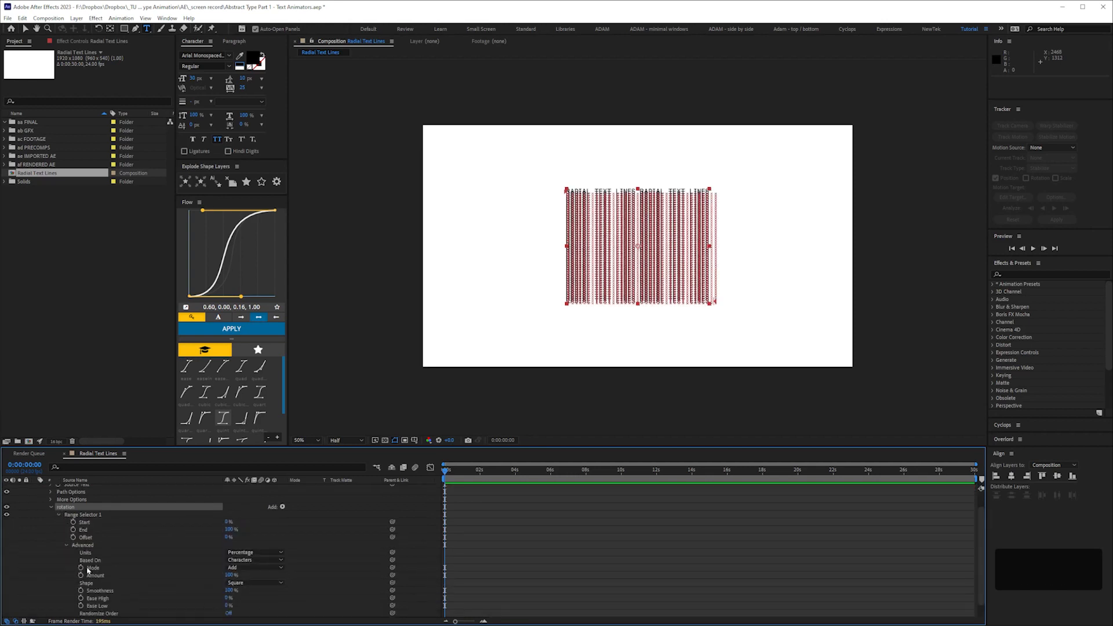
click(250, 582)
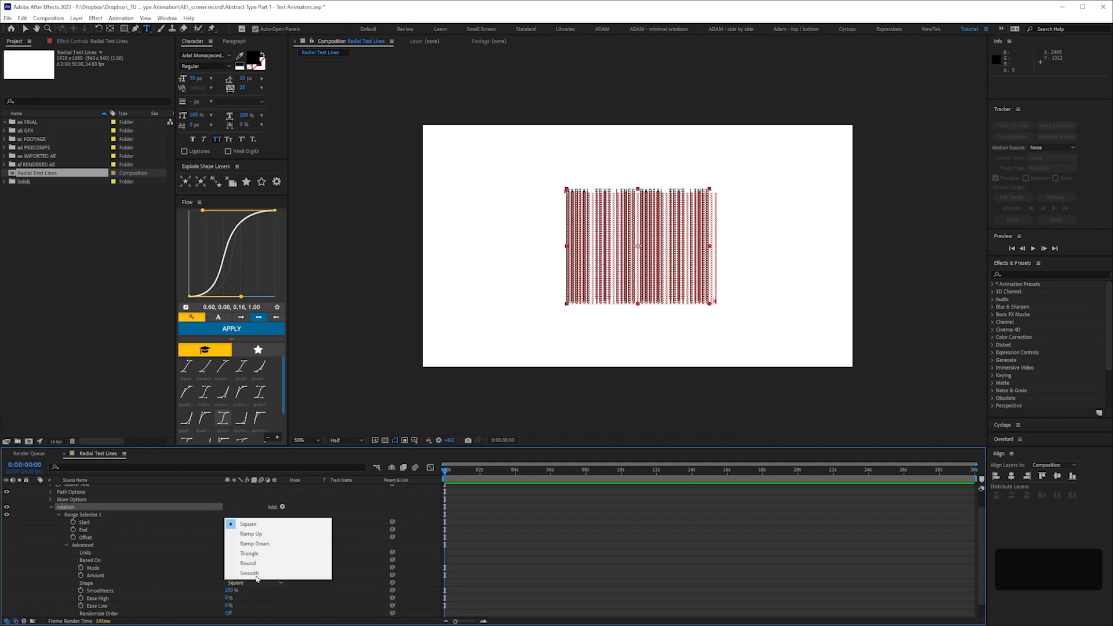
click(279, 545)
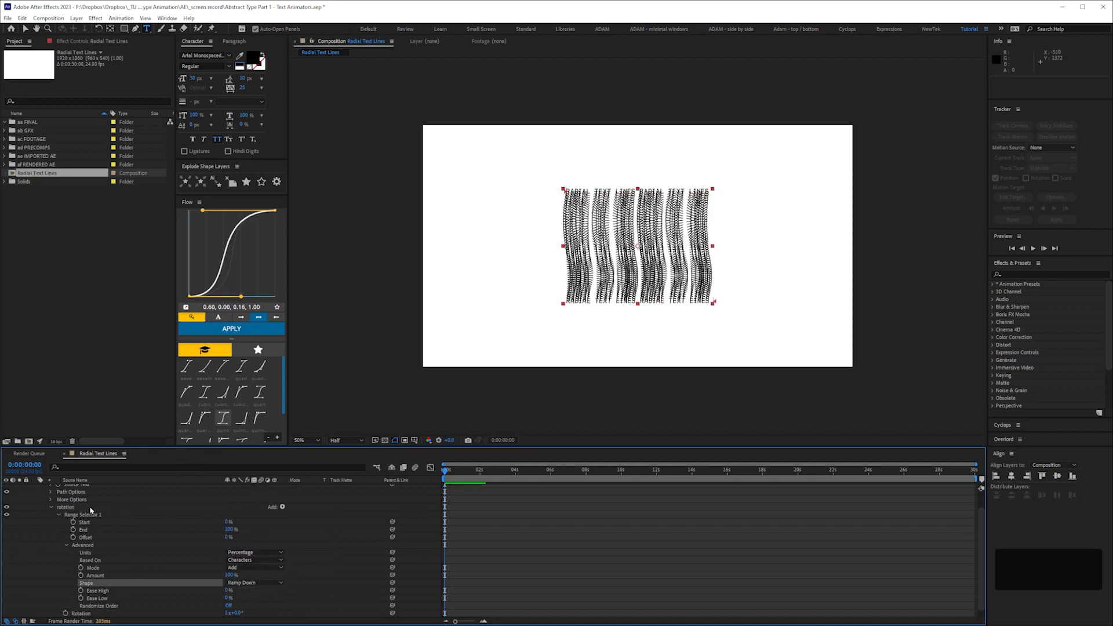
click(257, 561)
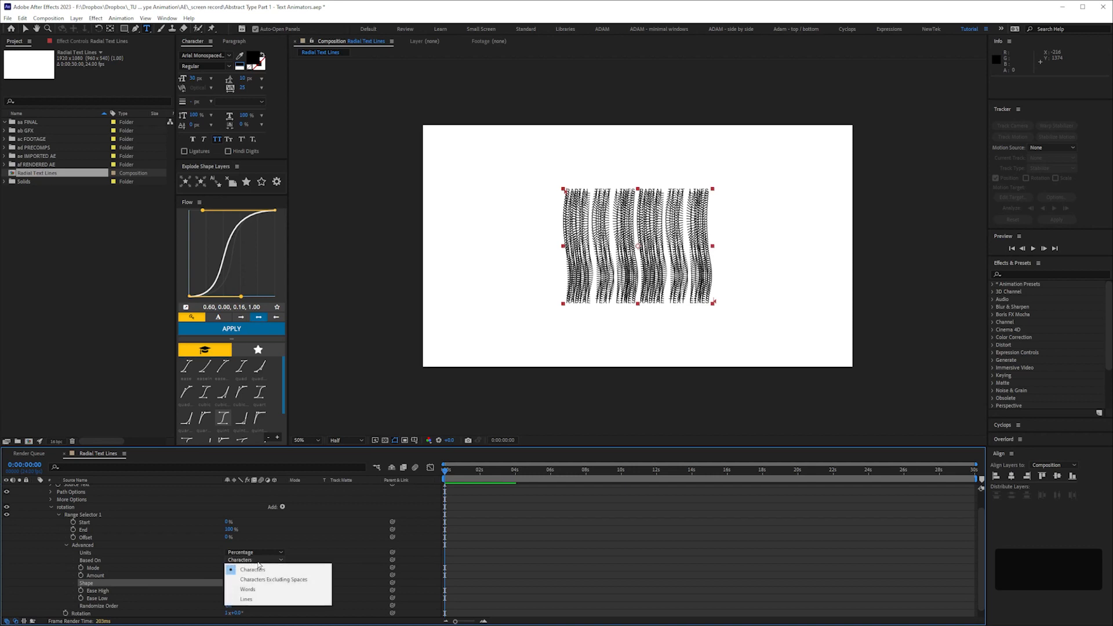
click(247, 599)
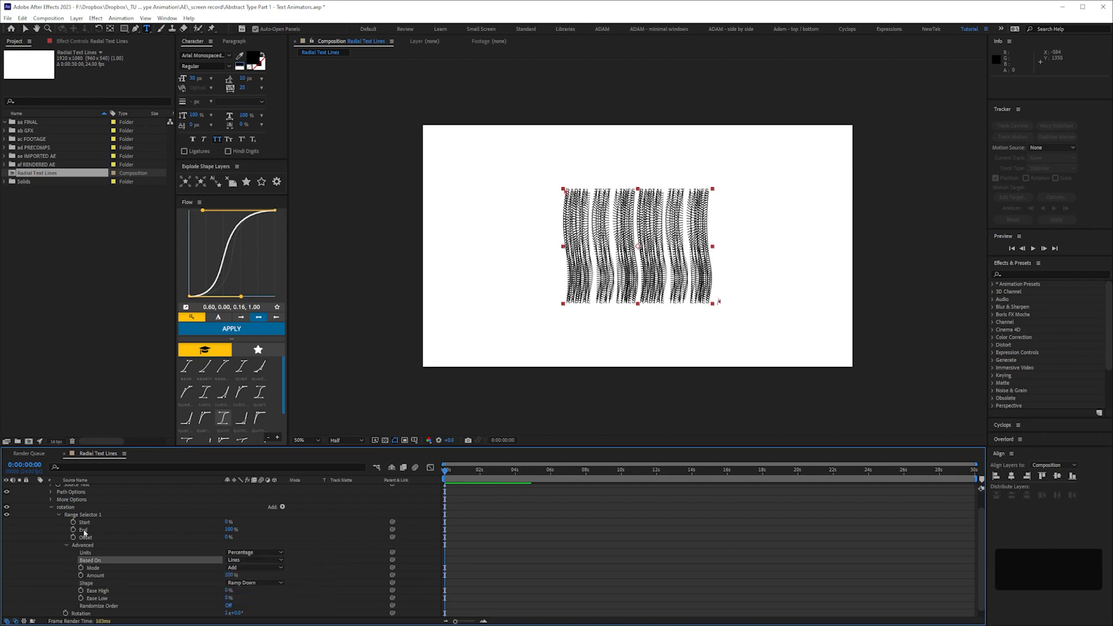
Set the text layer's Anchor Point Grouping to Line.
click(50, 499)
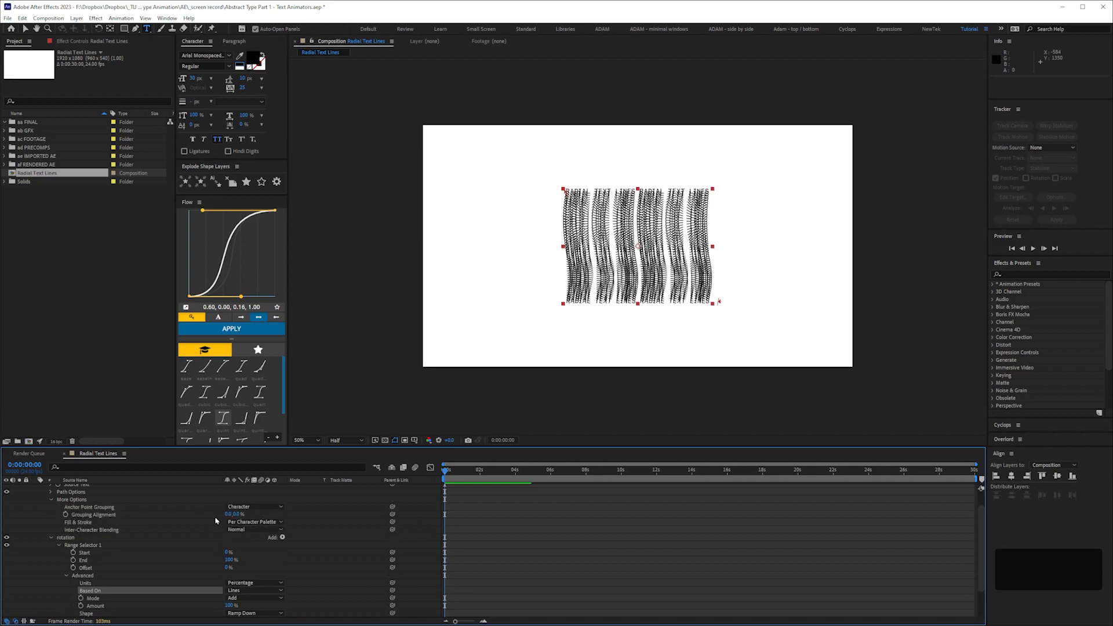
click(255, 507)
click(258, 538)
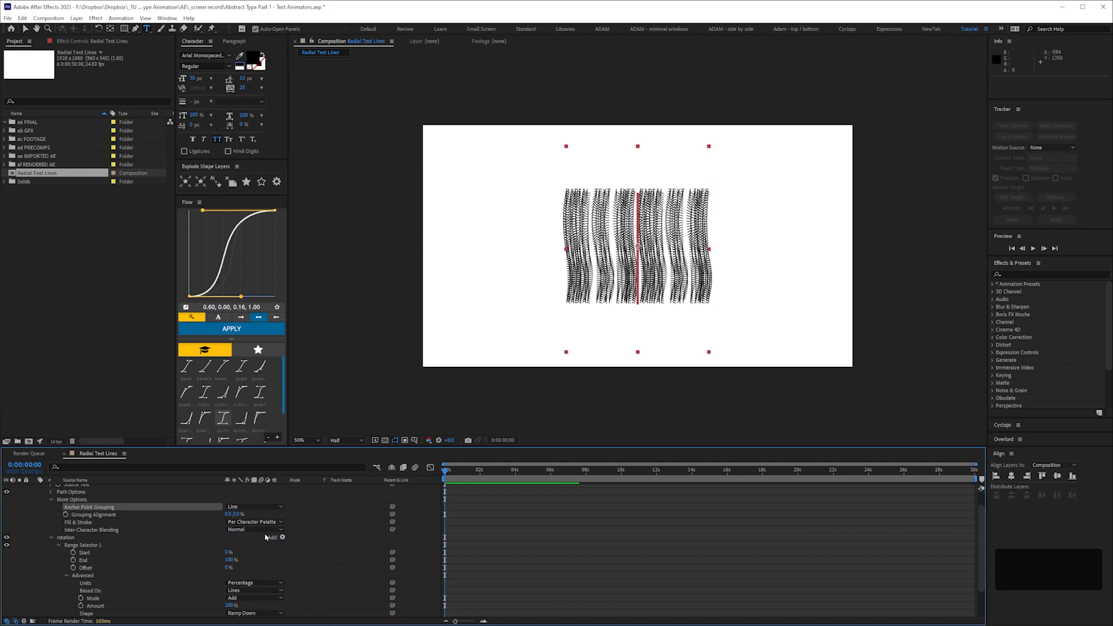
click(335, 380)
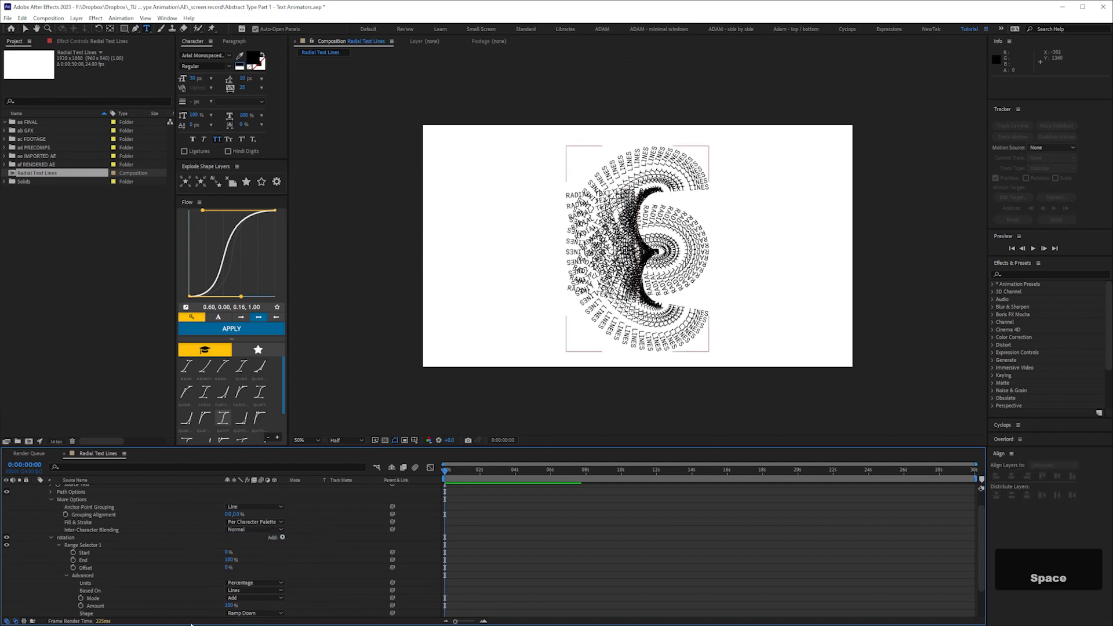
key(space)
Set both Ease High and Ease Low of the rotation range selector to 70%.
scroll(232, 606, down, 3)
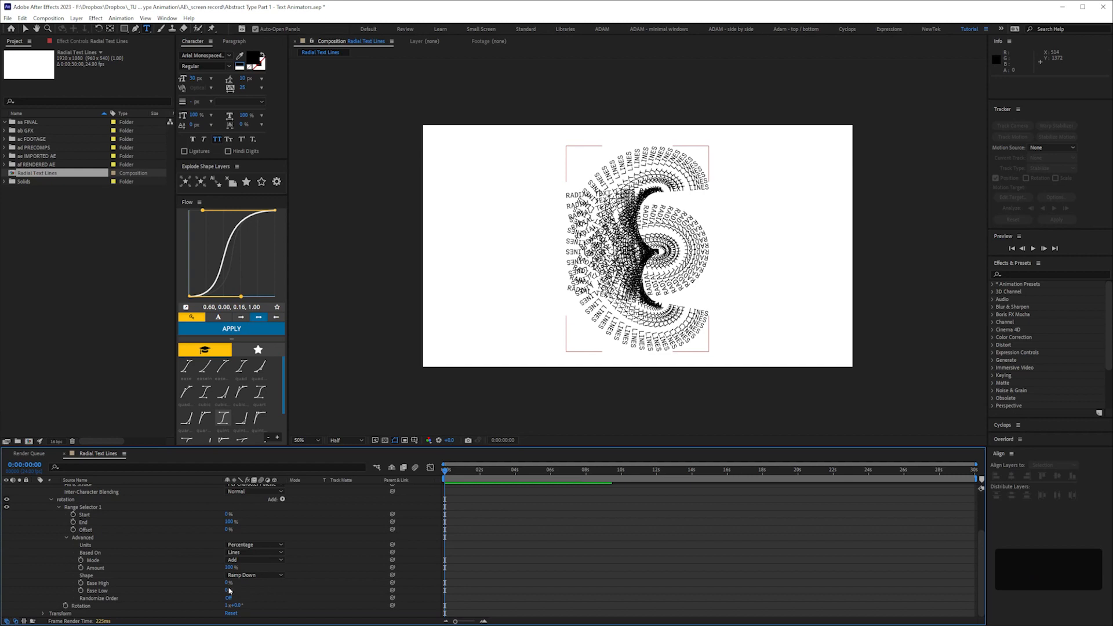
click(229, 583)
text(70)
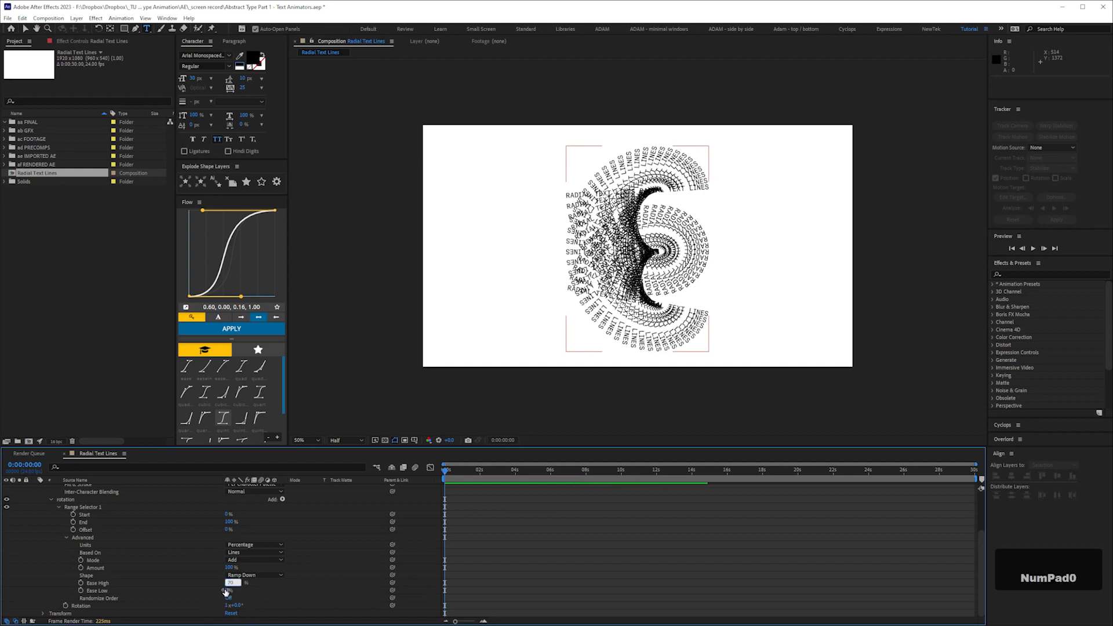
key(Tab)
text(70)
click(267, 596)
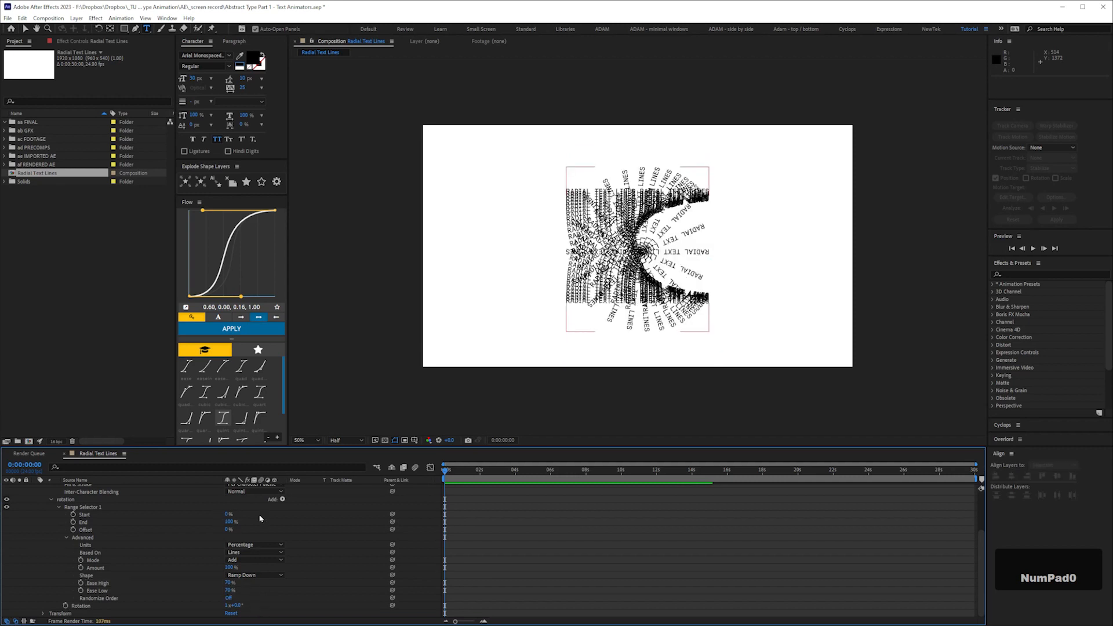
Set the rotation range selector's Offset to -100% and keyframe it at the start of the composition.
click(529, 530)
drag(229, 529, 115, 533)
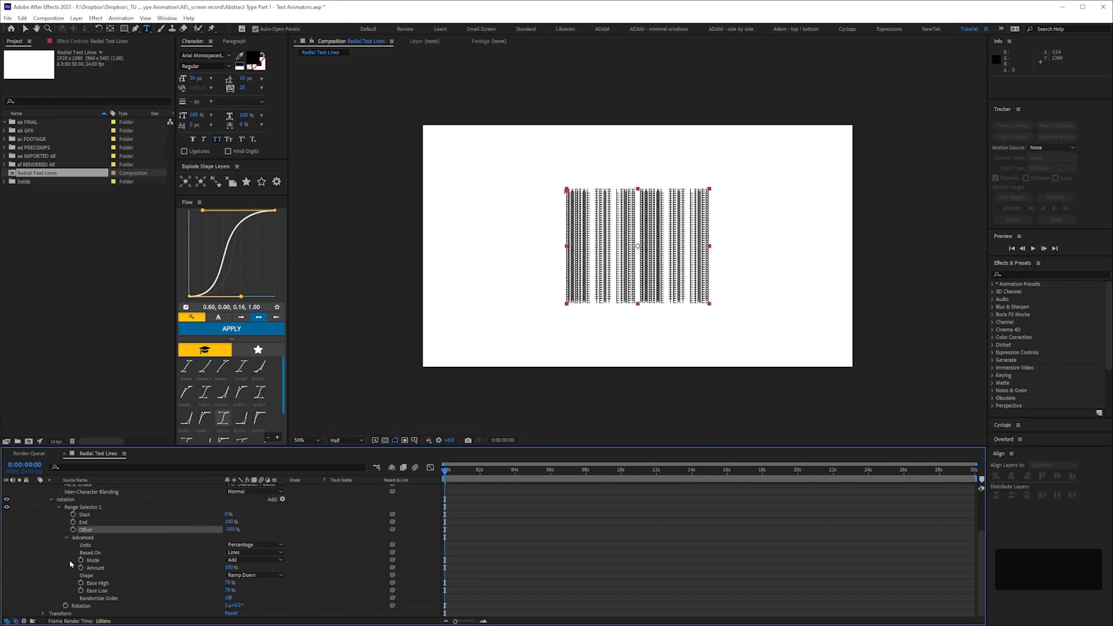
click(73, 529)
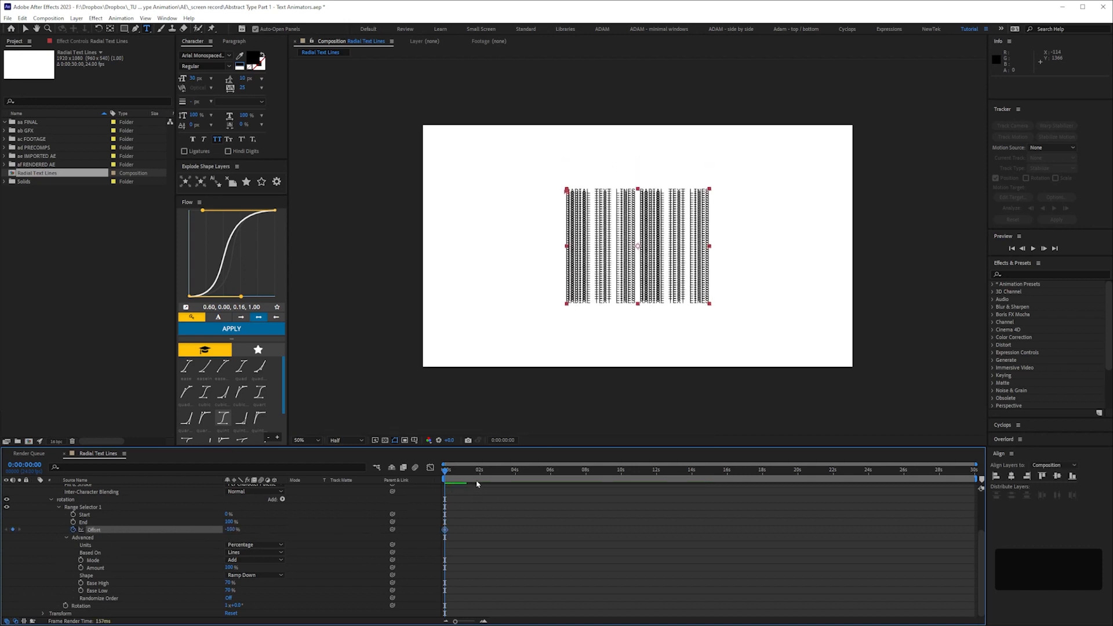
Keyframe the rotation range selector's Offset at 100% at the 2-second mark, end the work area there and preview the animation.
drag(481, 475, 481, 480)
key(equal)
key(equal)
key(space)
drag(492, 539, 597, 481)
click(586, 477)
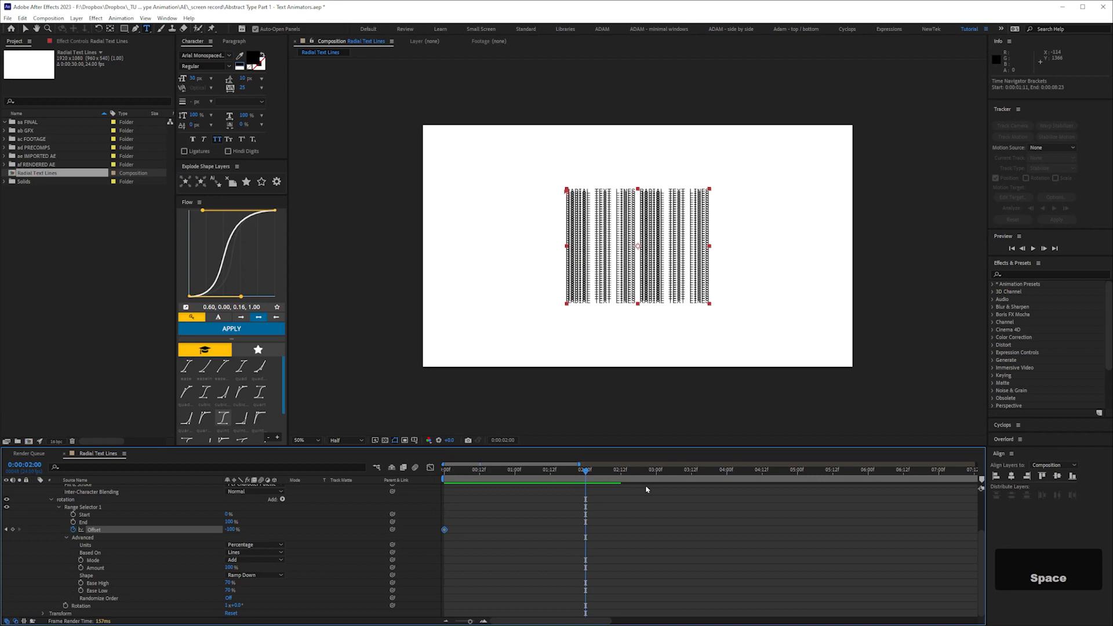
click(230, 530)
click(231, 529)
text(100)
key(Return)
click(626, 528)
key(KP_0)
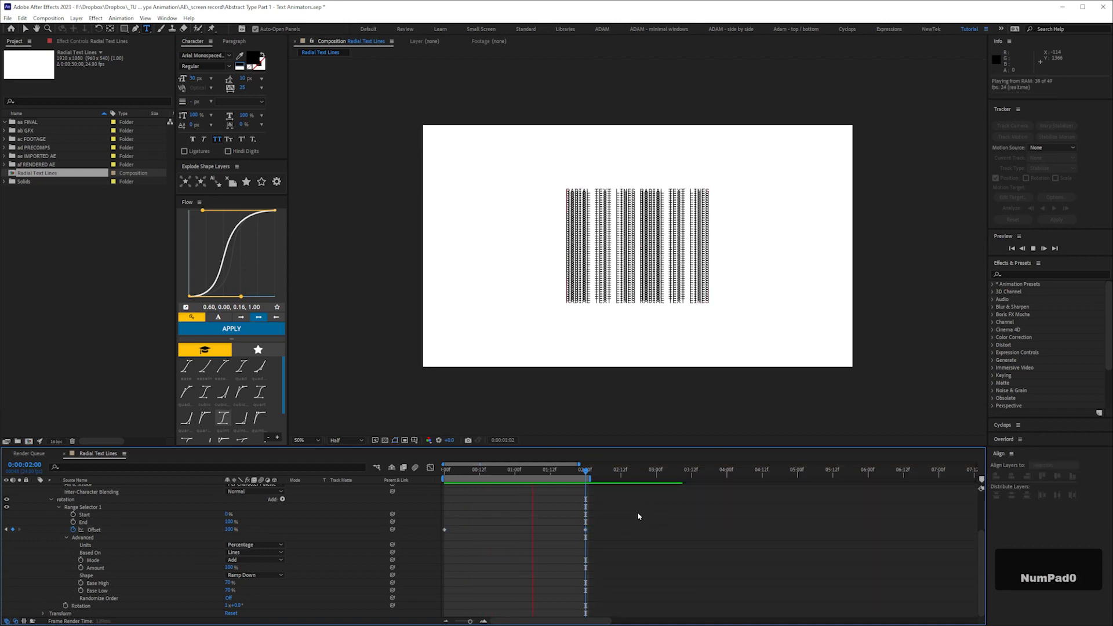
key(space)
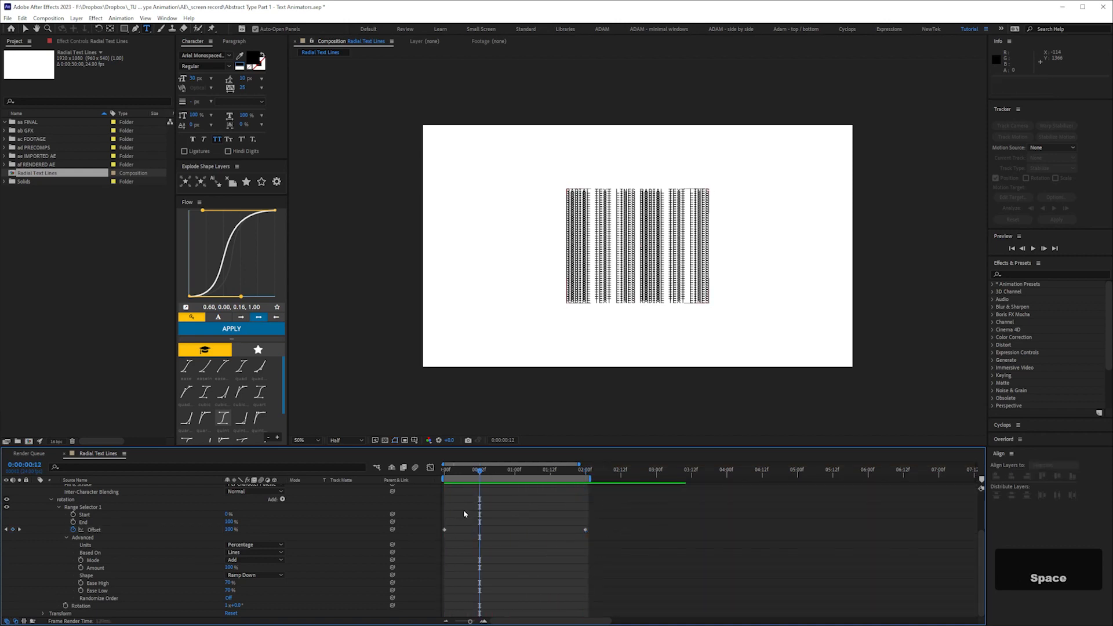
Set the rotation selector's Offset to -100% at the start of the composition and preview the animation.
key(Home)
click(230, 529)
text(-100)
click(530, 551)
key(KP_0)
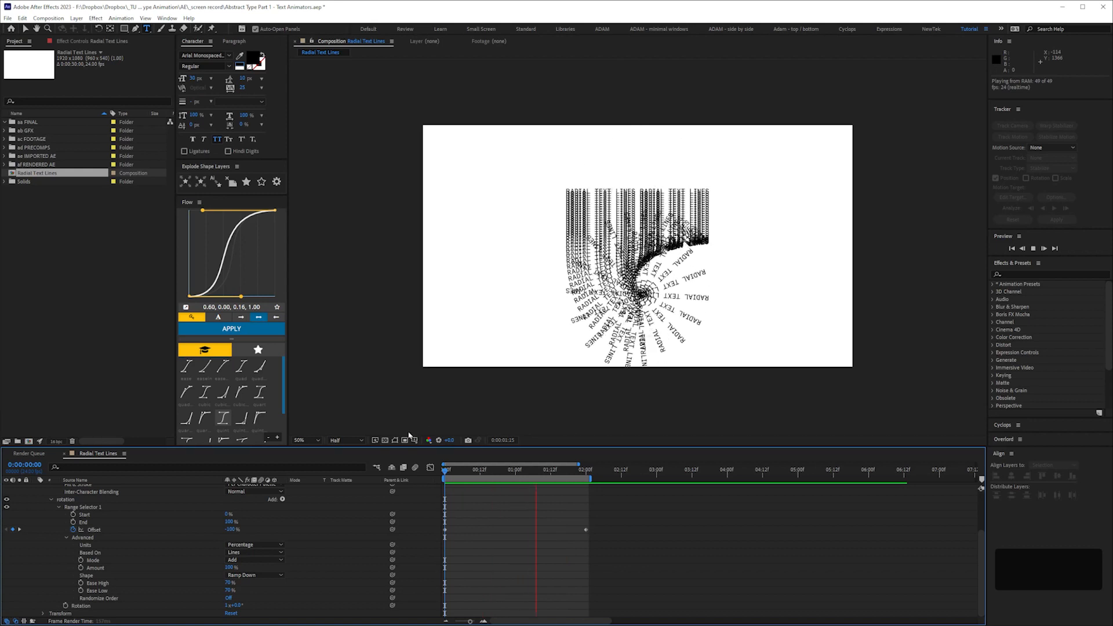
key(space)
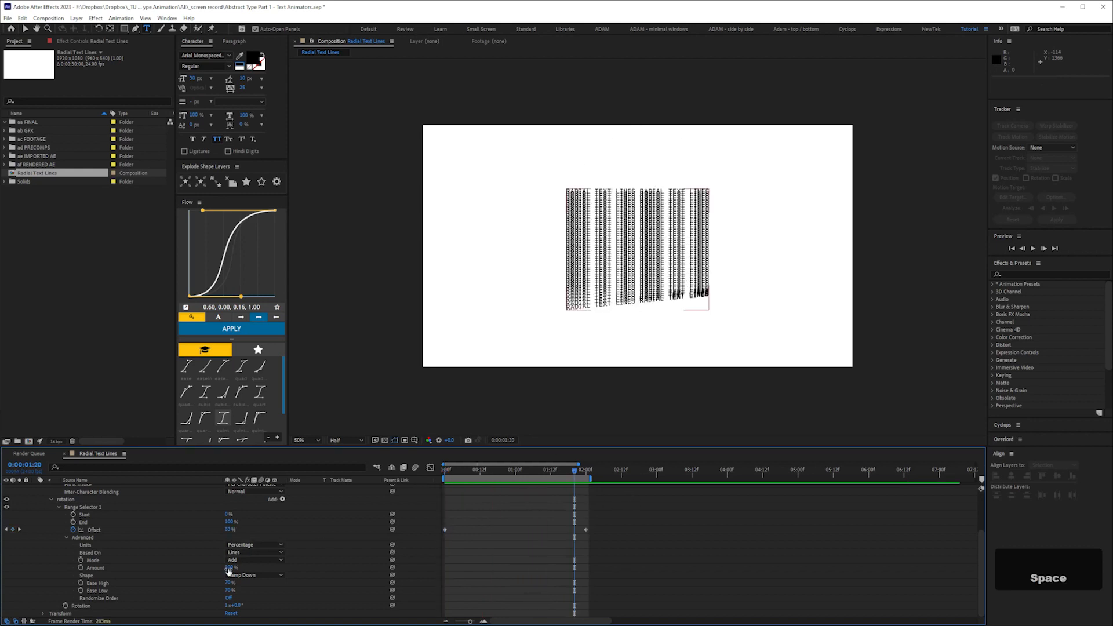
Try Ease High and Ease Low of the rotation selector at 100%, preview the motion, and undo both changes.
drag(228, 583, 313, 596)
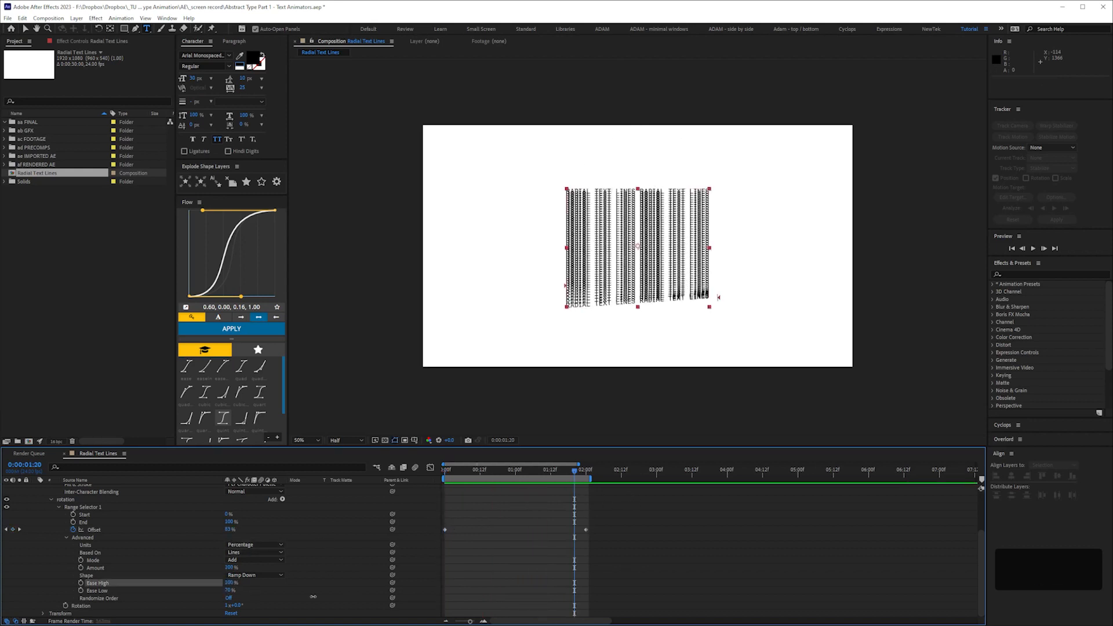
drag(229, 595, 520, 586)
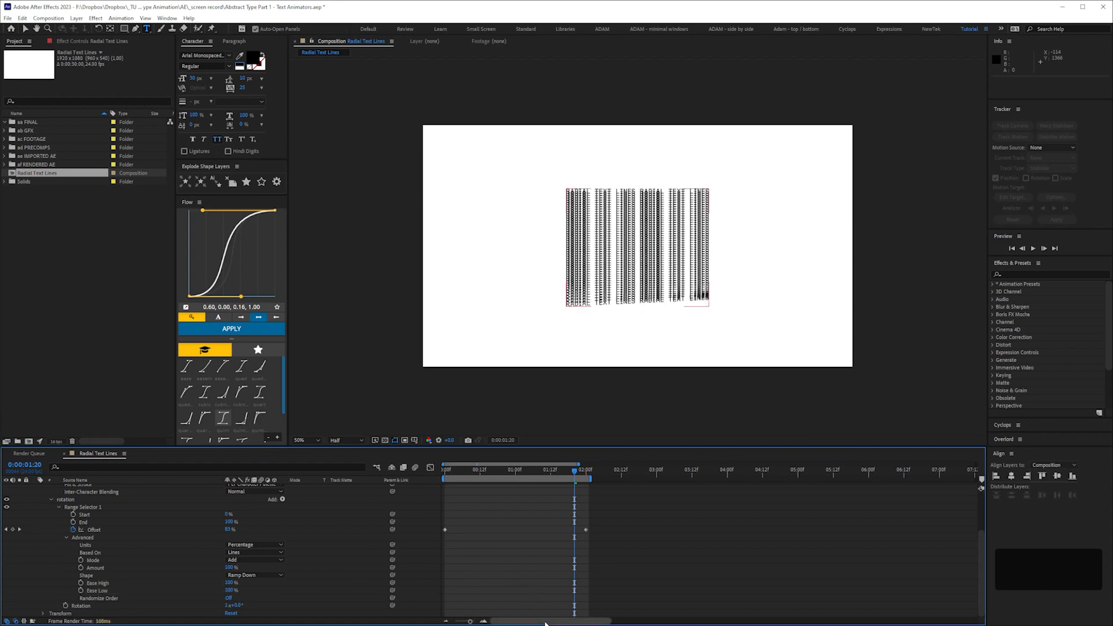
key(KP_0)
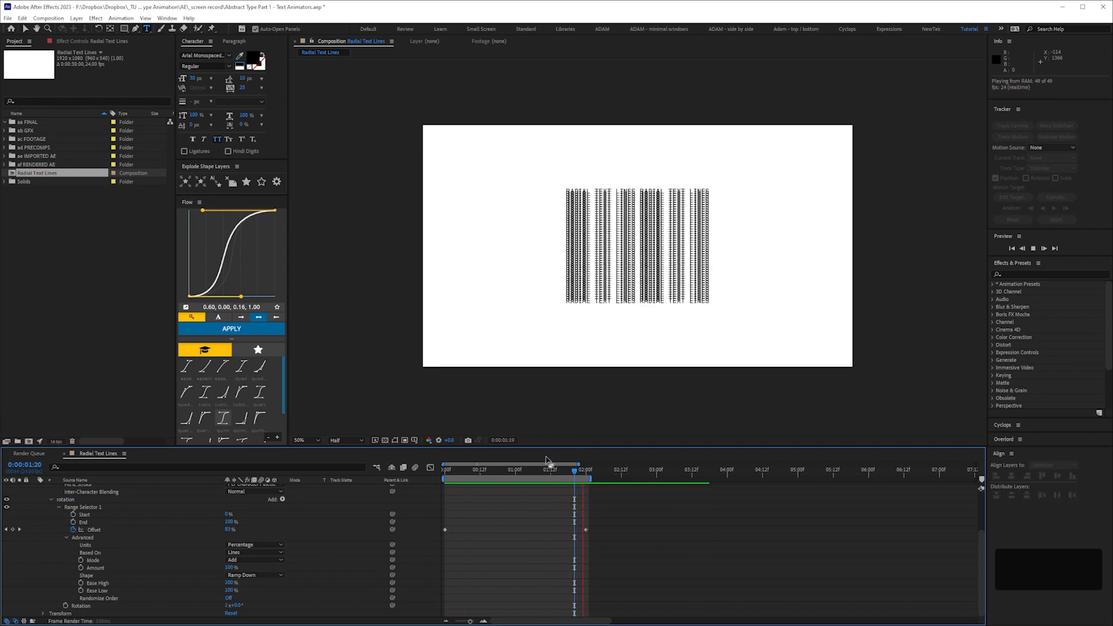
key(space)
key(ctrl+z)
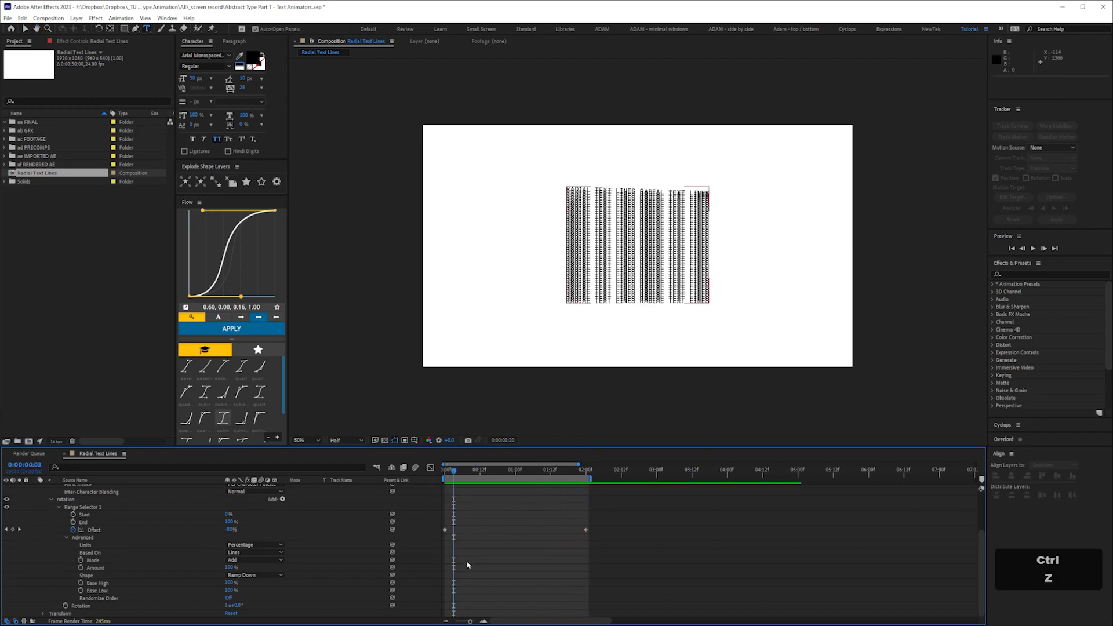
key(ctrl+z)
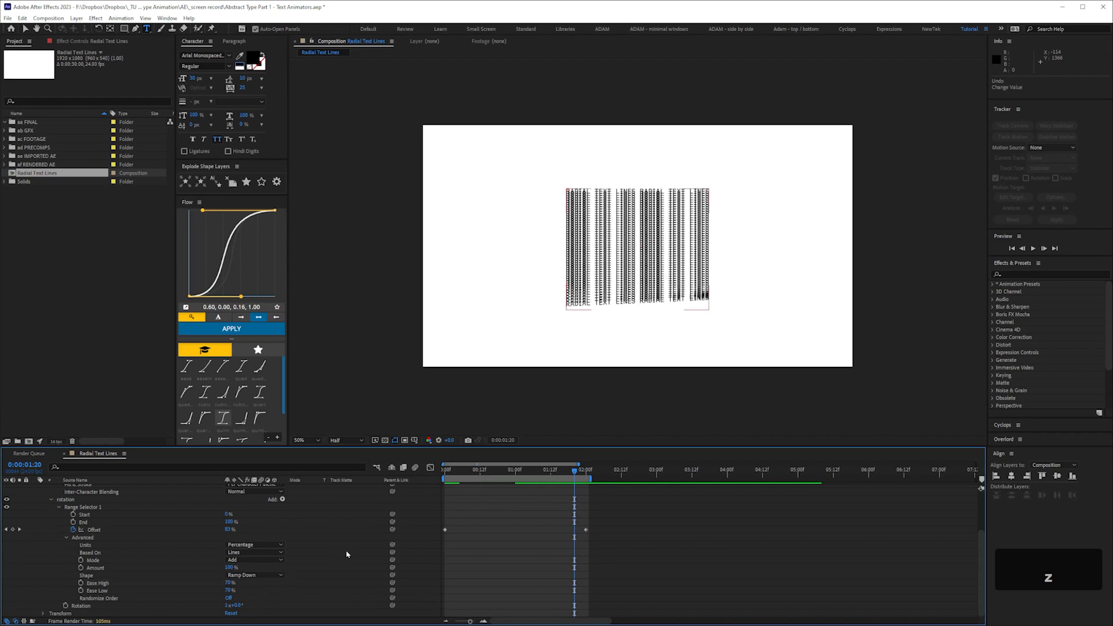
Apply the Flow curve 0.60, 0.00, 0.16, 1.00 to both rotation Offset keyframes, check their graph and preview the animation.
drag(623, 520, 384, 563)
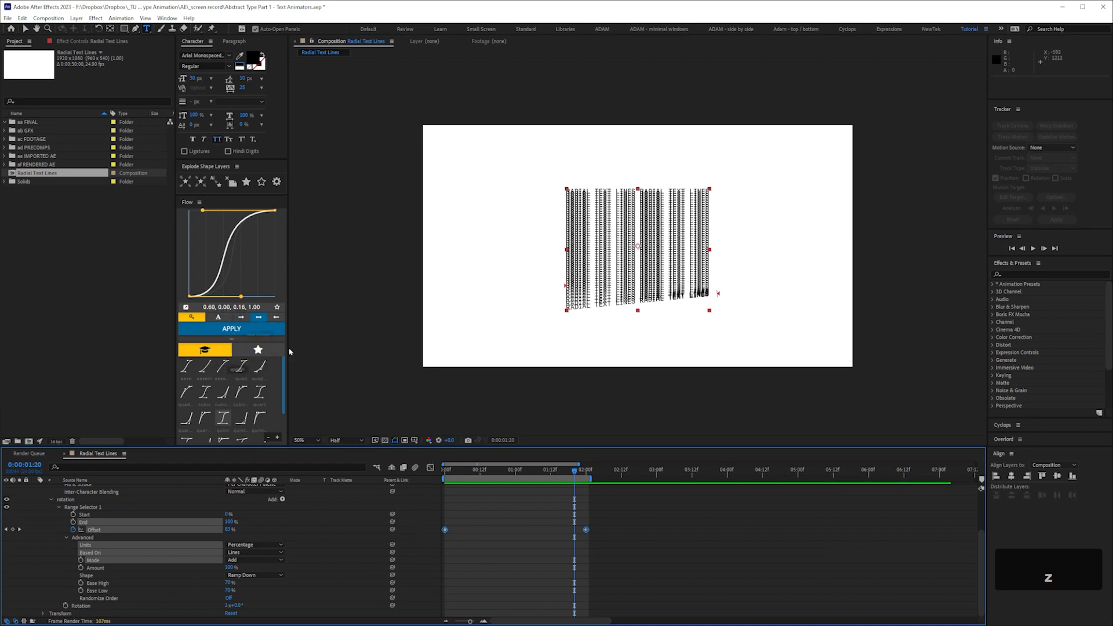
click(243, 328)
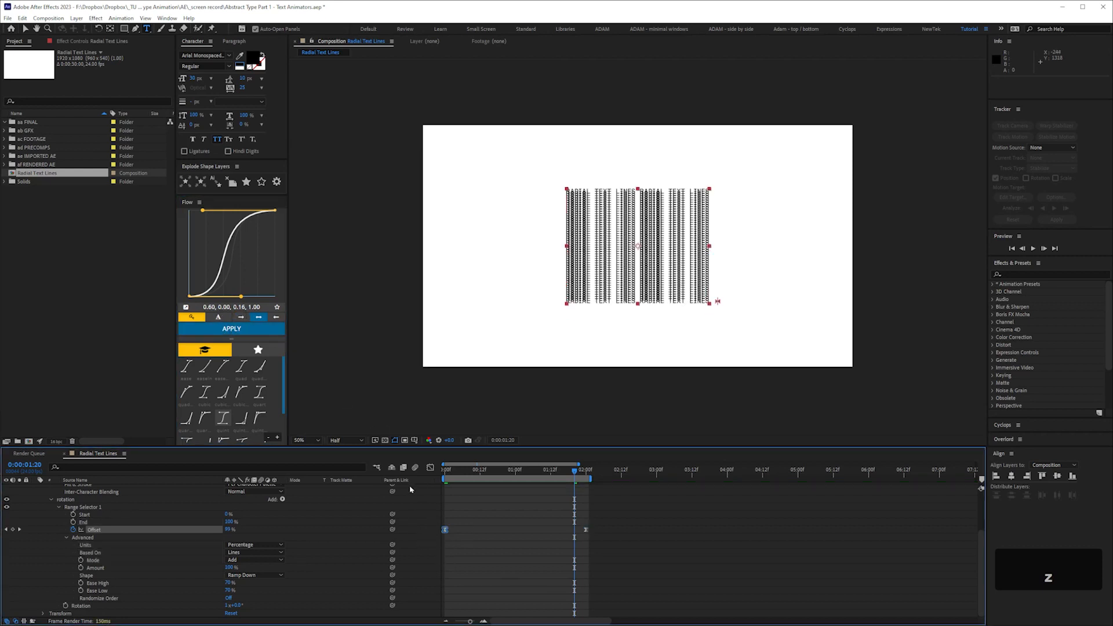
click(430, 468)
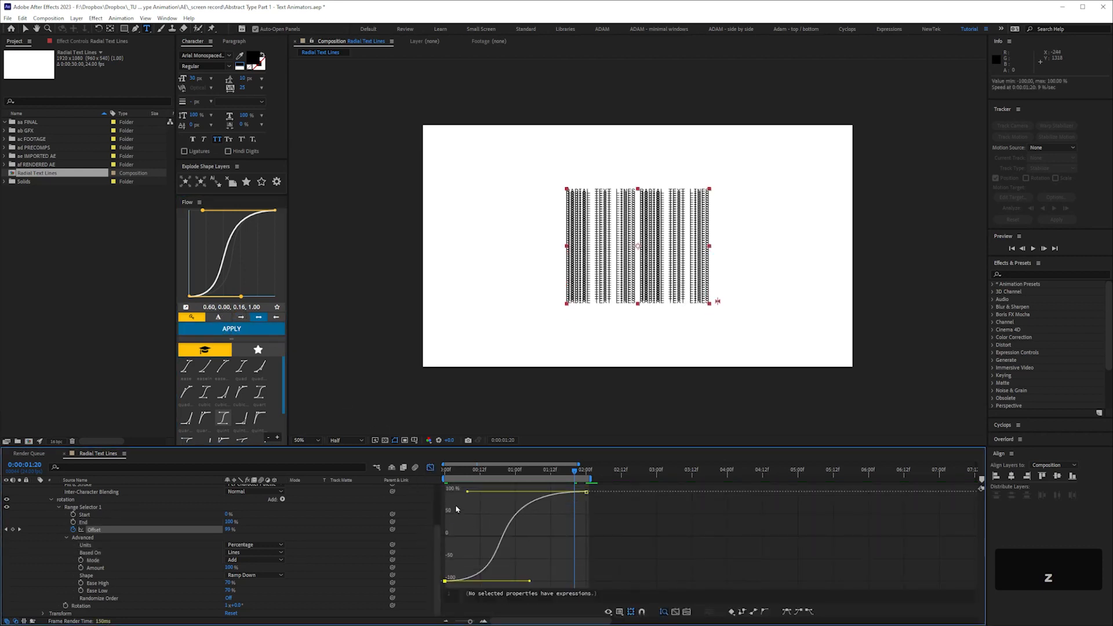
click(430, 467)
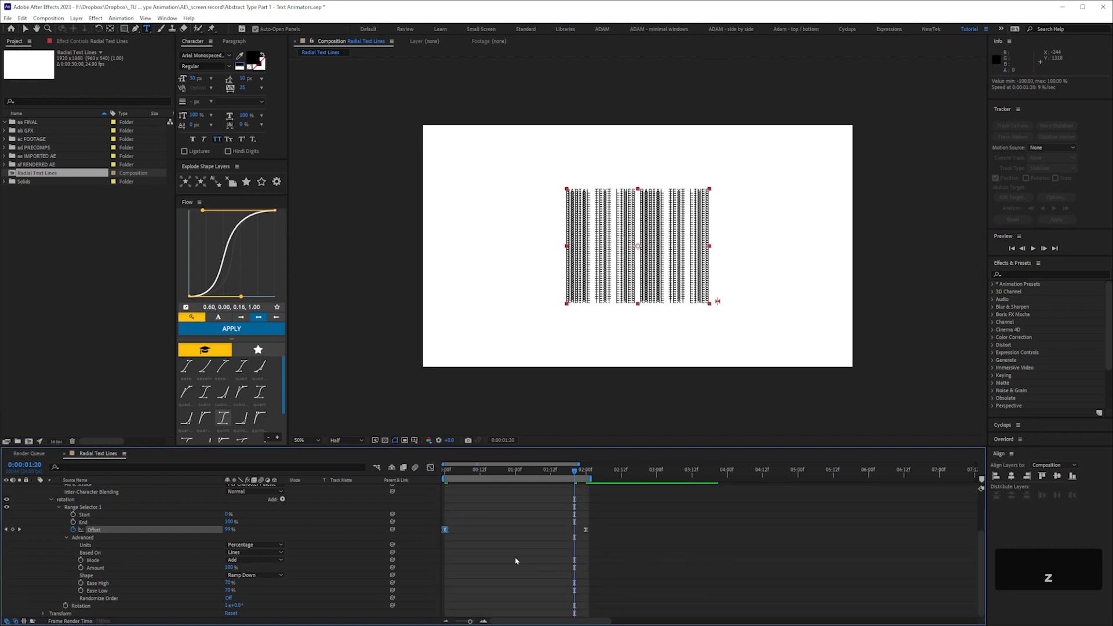
key(KP_0)
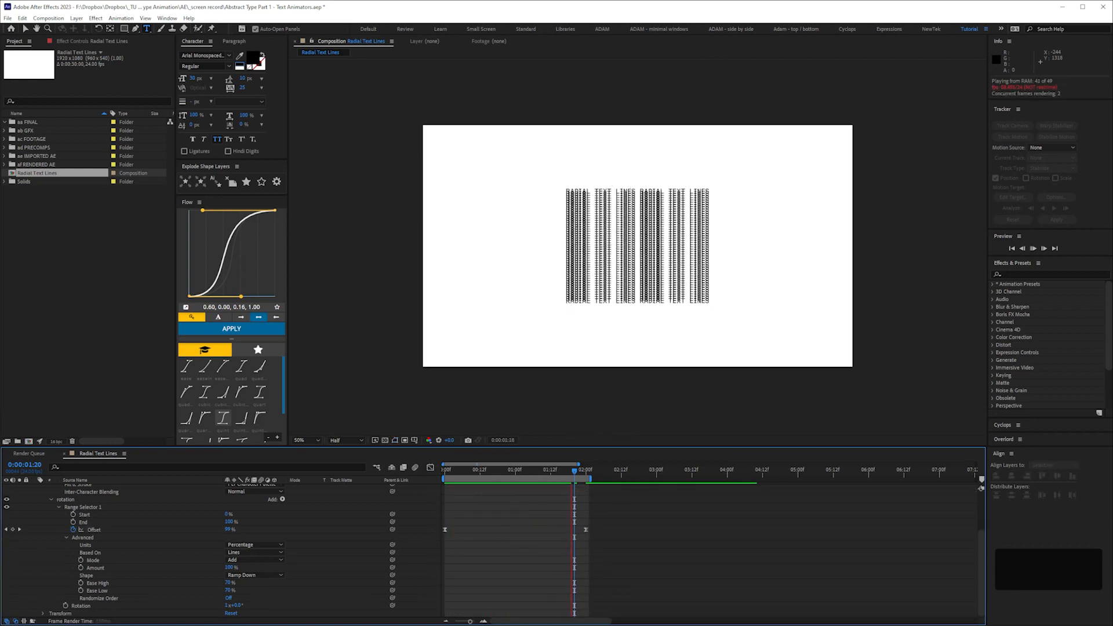
key(space)
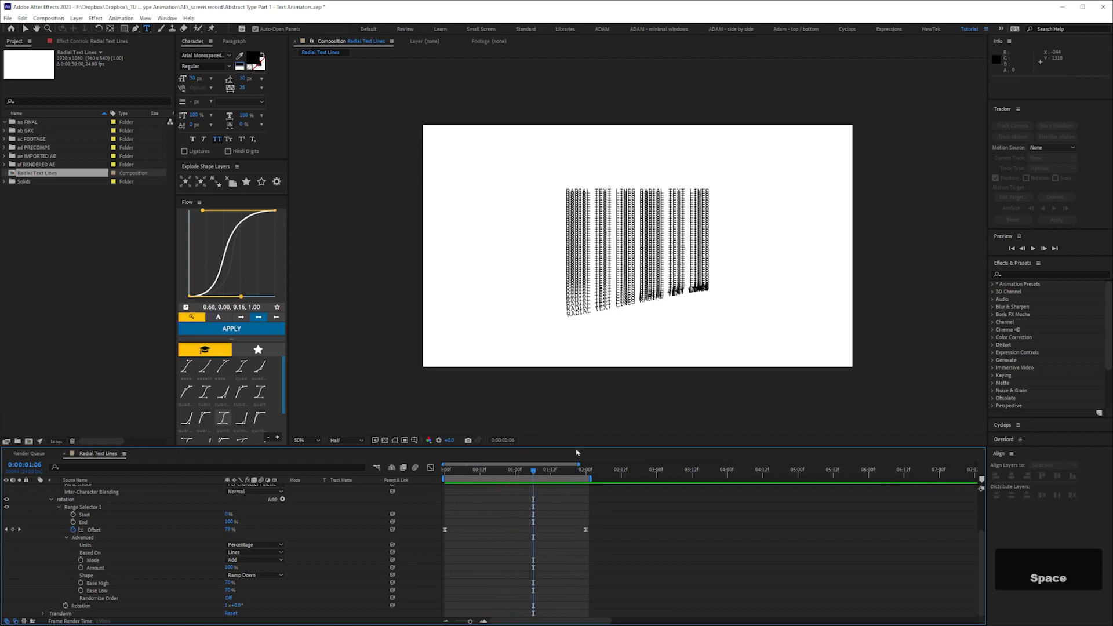
Add a separate Line Spacing animator to the text layer and rename it leading.
click(52, 500)
click(51, 519)
click(281, 497)
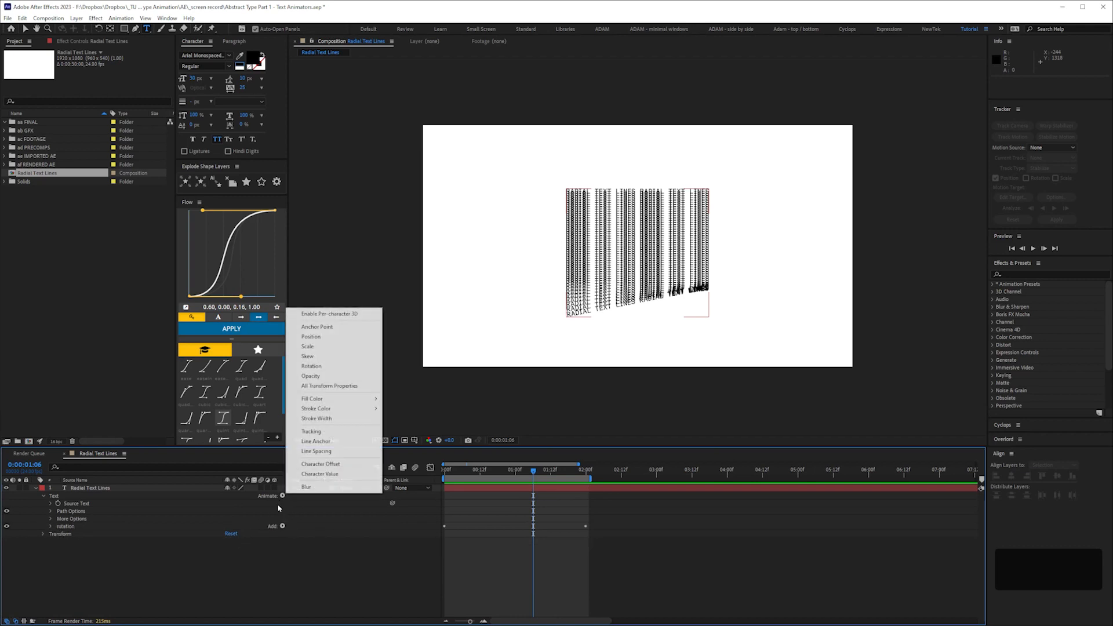
click(324, 456)
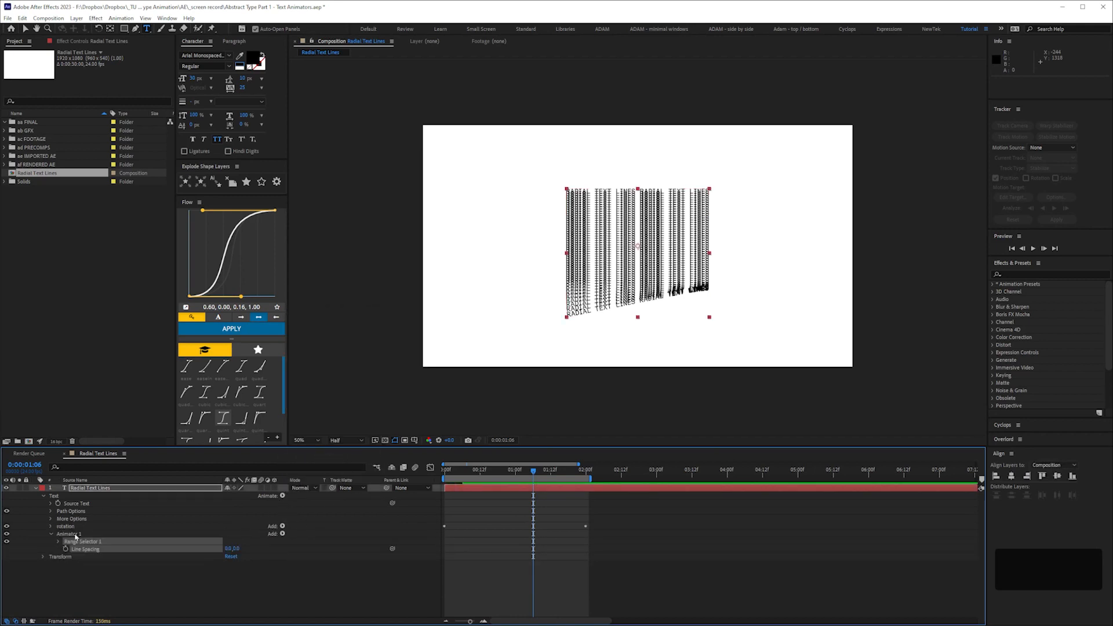
key(Return)
text(leading)
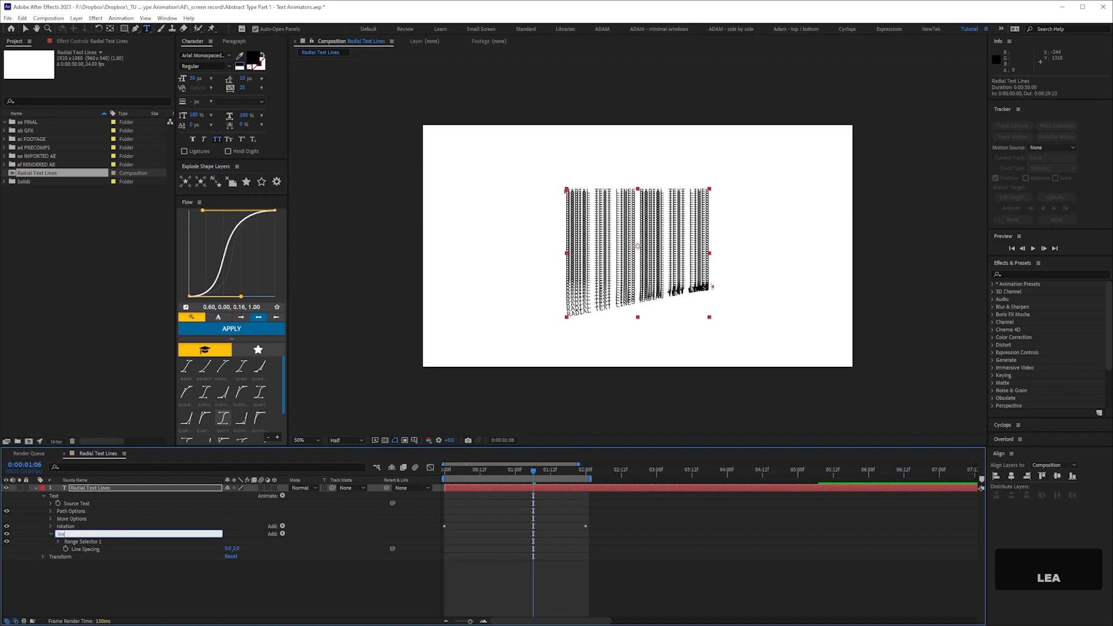
key(Return)
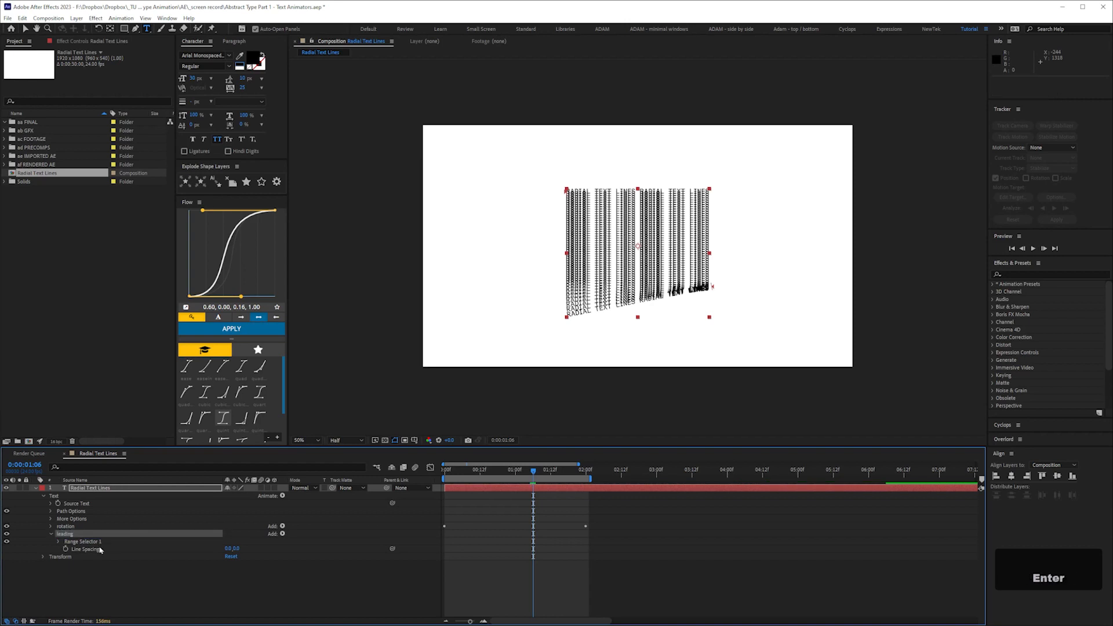
At the start of the composition, set the leading animator's Line Spacing to 0, -10, collapsing all the text lines into one.
key(Home)
click(58, 541)
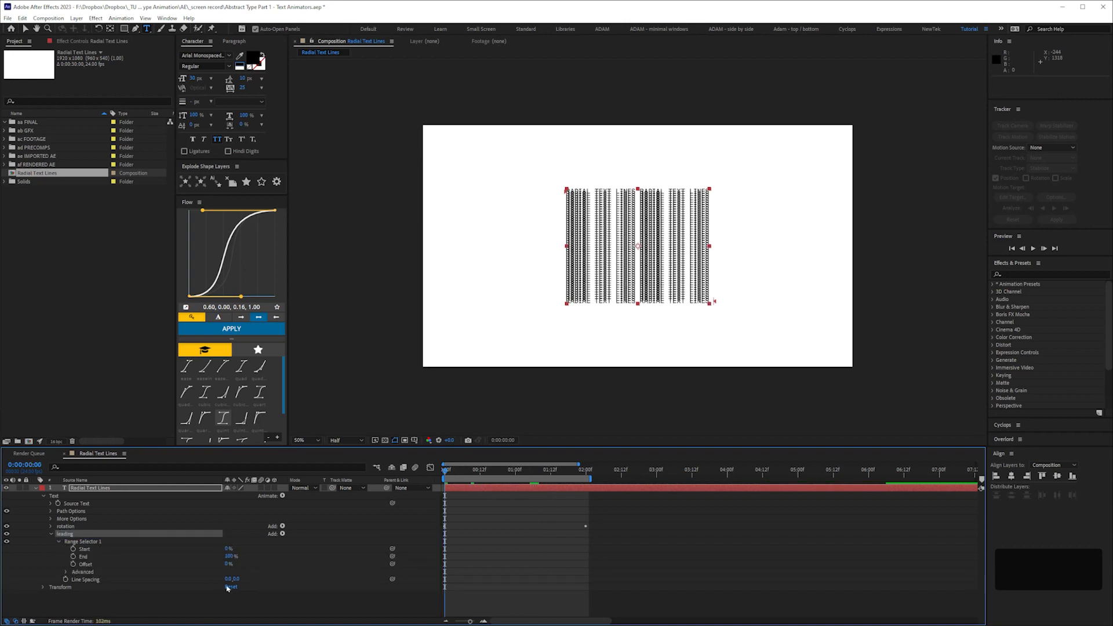
click(236, 580)
text(-10)
key(Return)
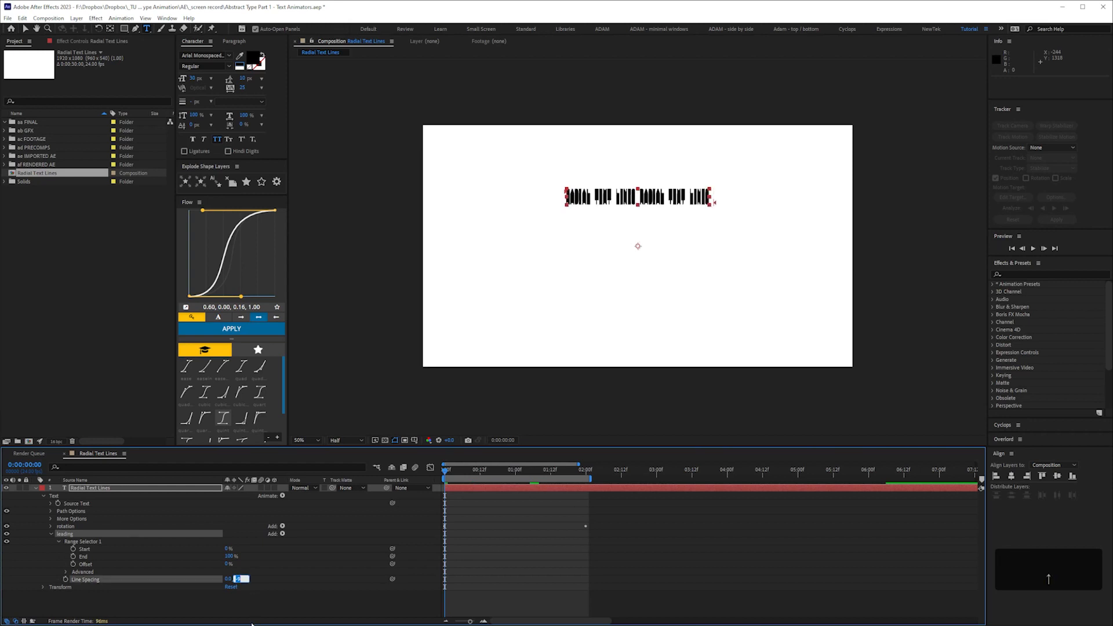
key(Down)
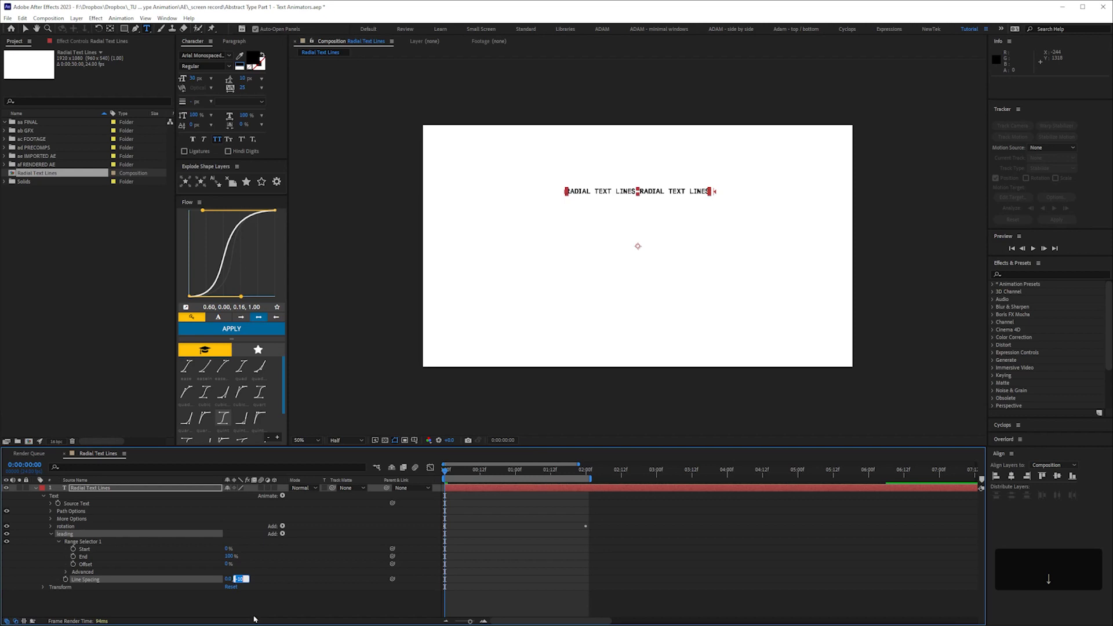
key(Down)
key(Down)
key(Down)
key(Down)
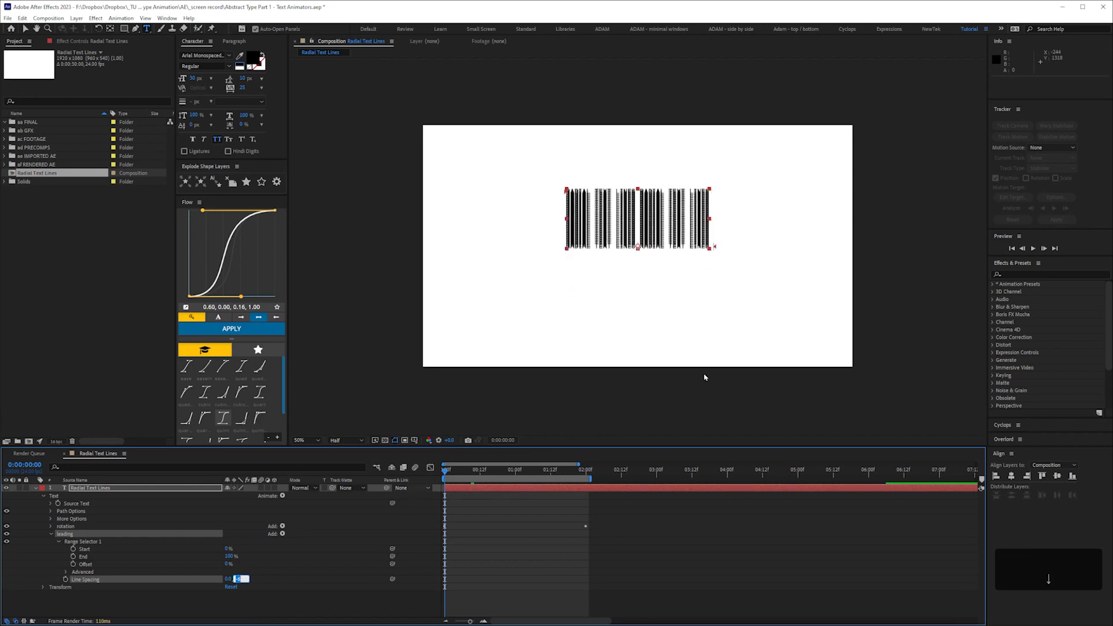
key(Down)
key(Down)
key(Down)
key(Down)
key(Down)
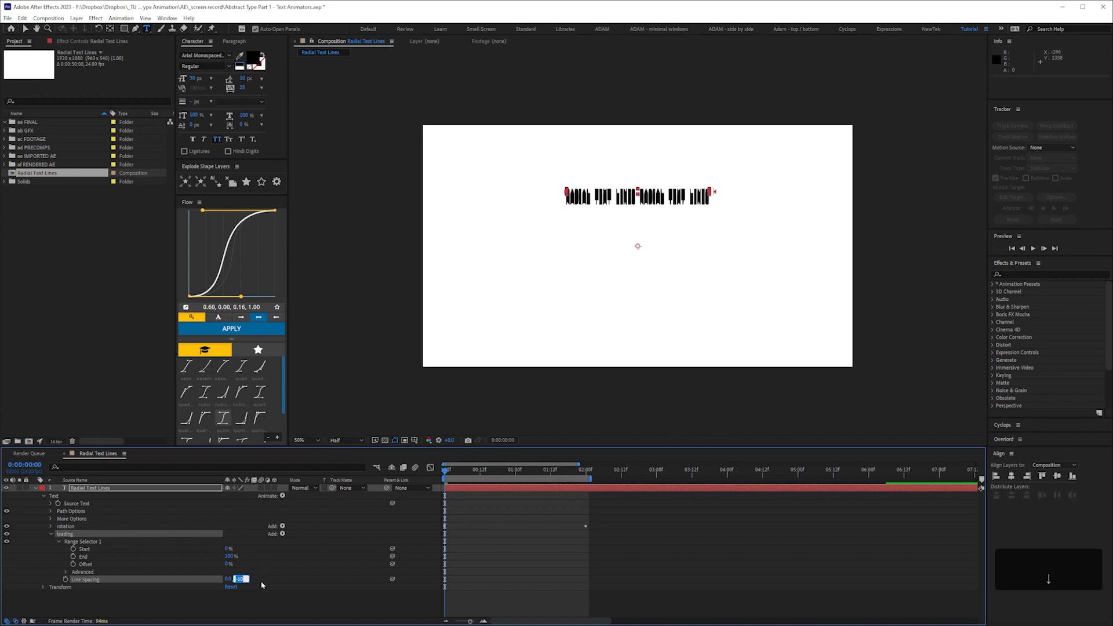
click(137, 594)
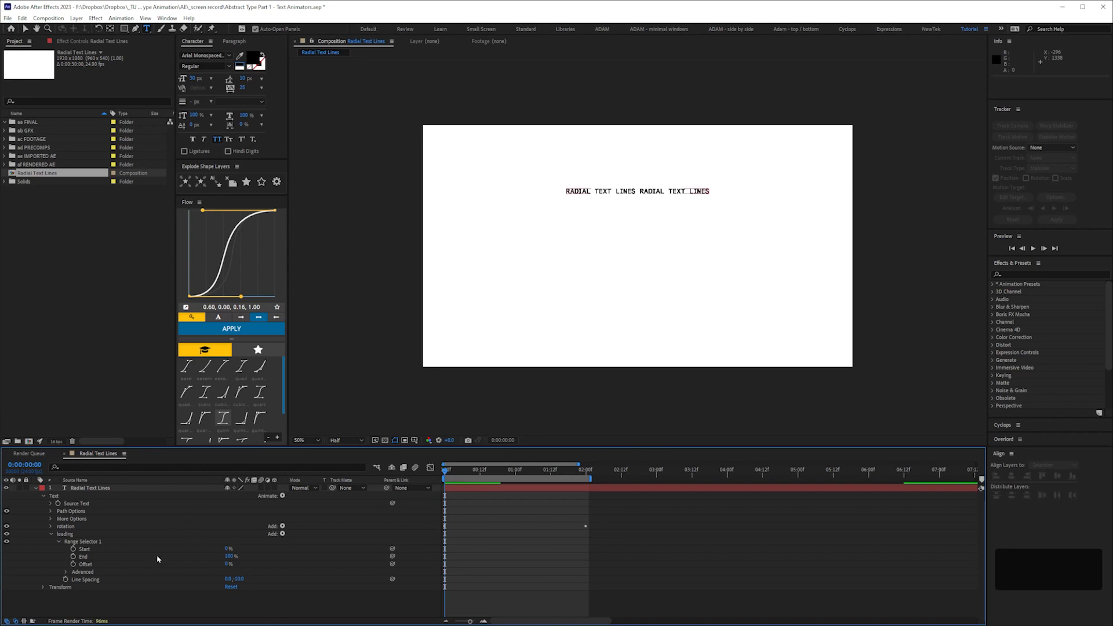
Set the Shape of the leading animator's range selector to Ramp Down.
click(66, 572)
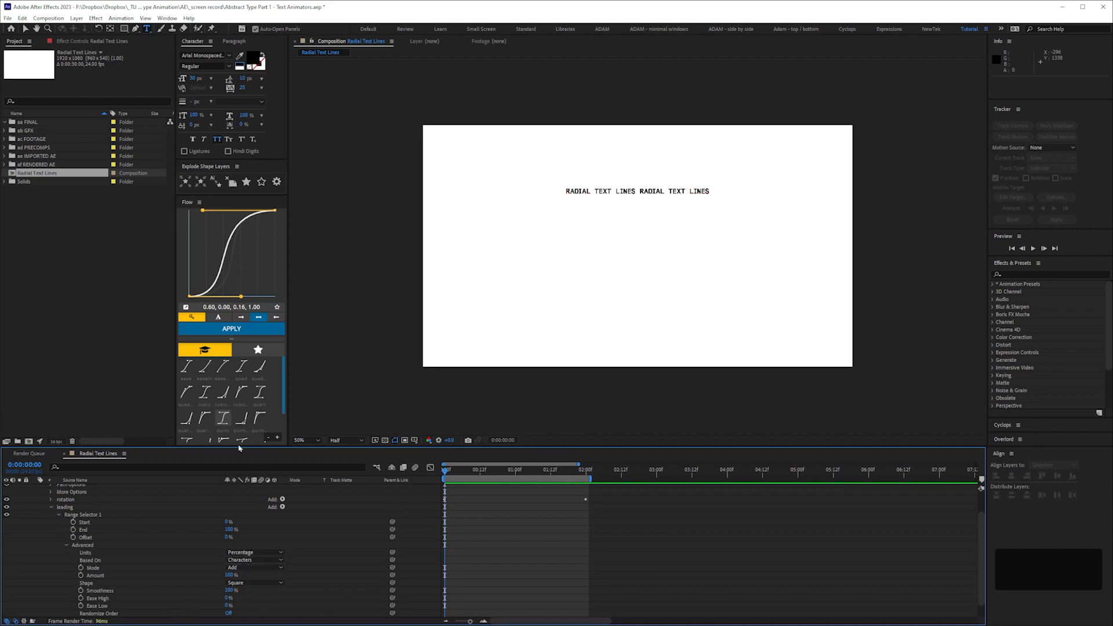
click(244, 583)
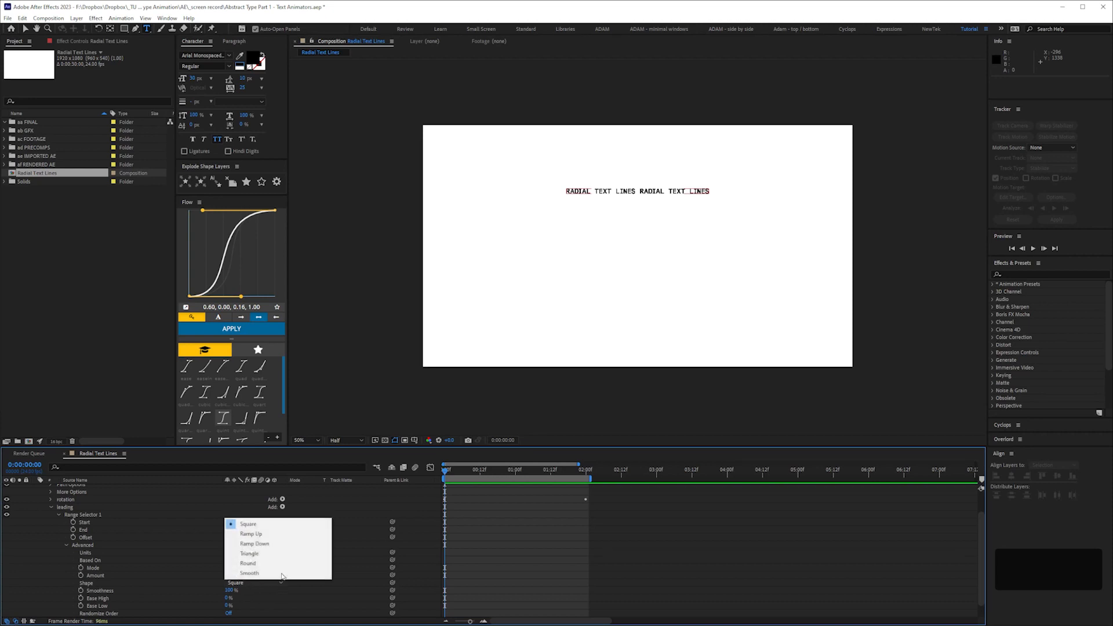
click(279, 545)
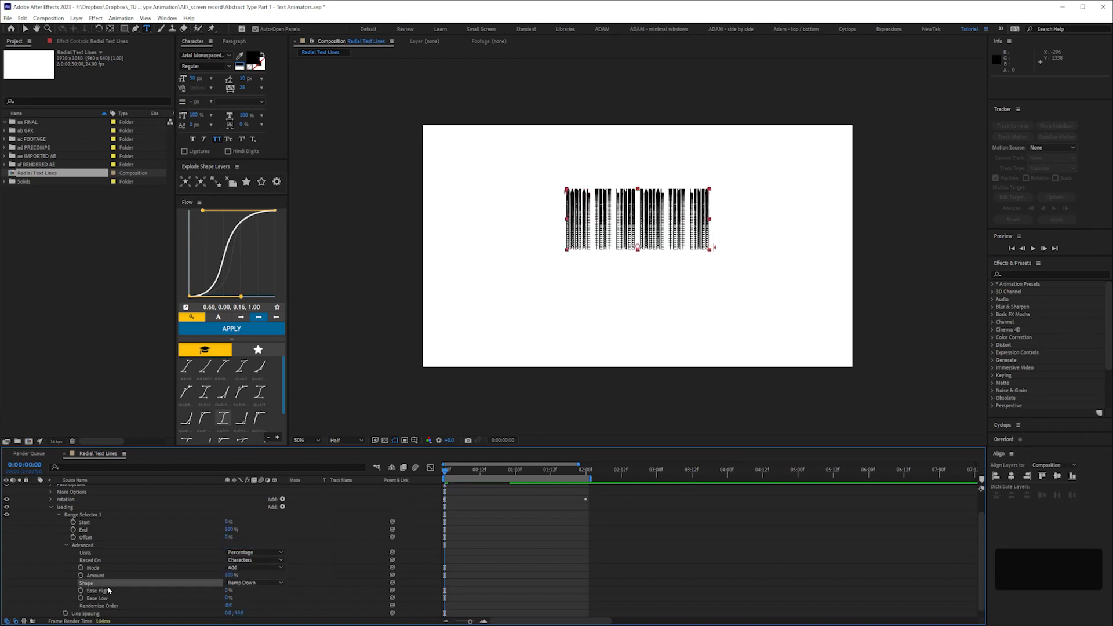
Keyframe the leading range selector's Offset from 100% at the composition start to -100% at 2 seconds, and check an early frame.
drag(227, 538, 364, 510)
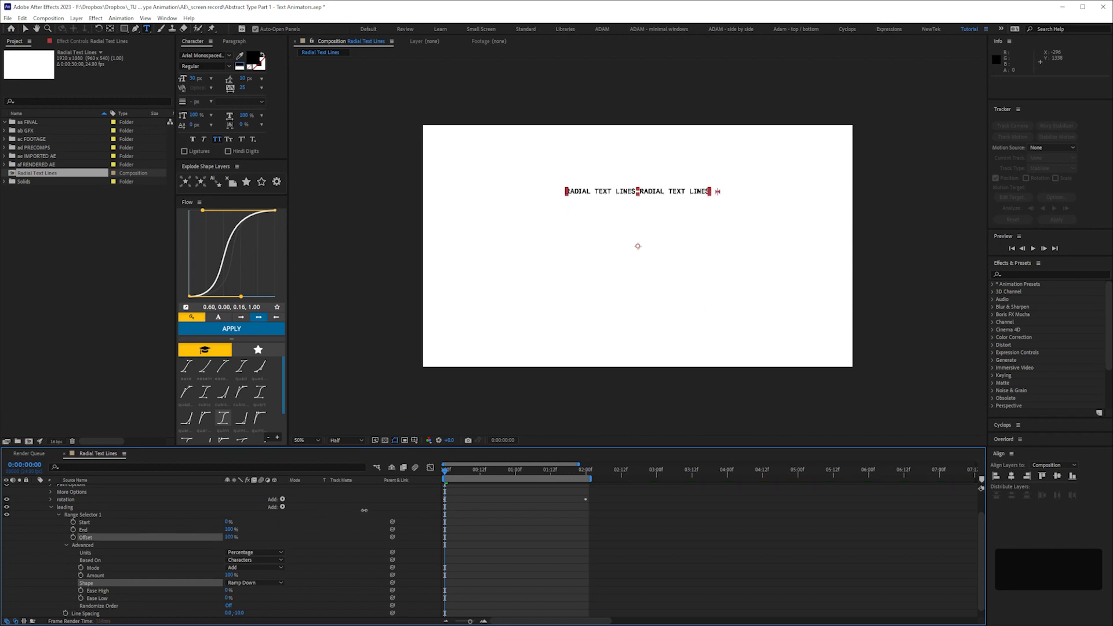
click(73, 538)
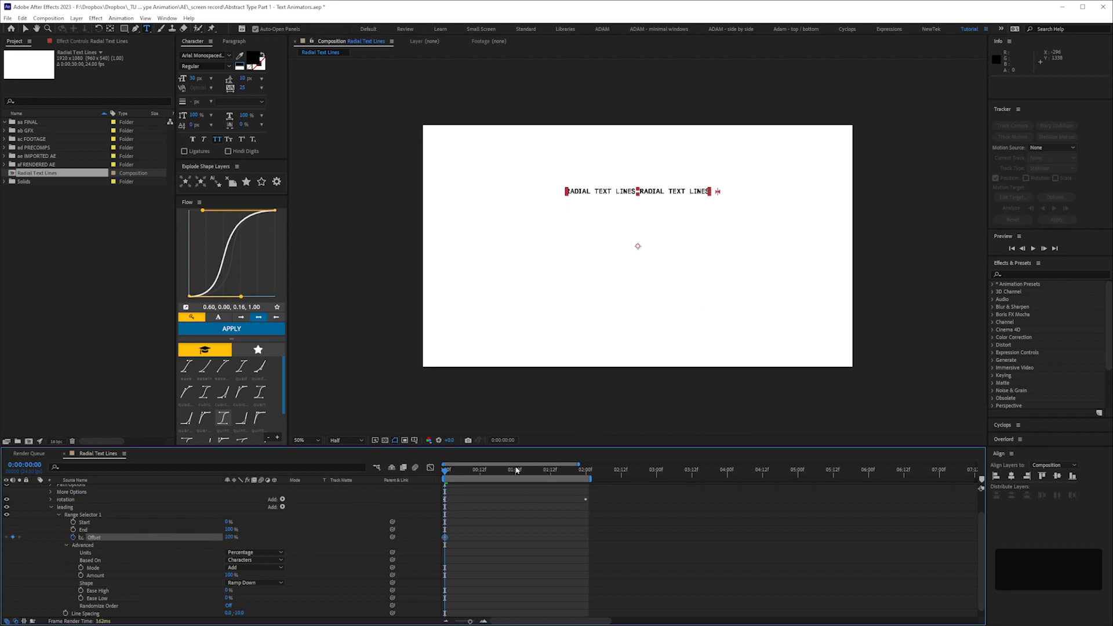
shift+click(586, 473)
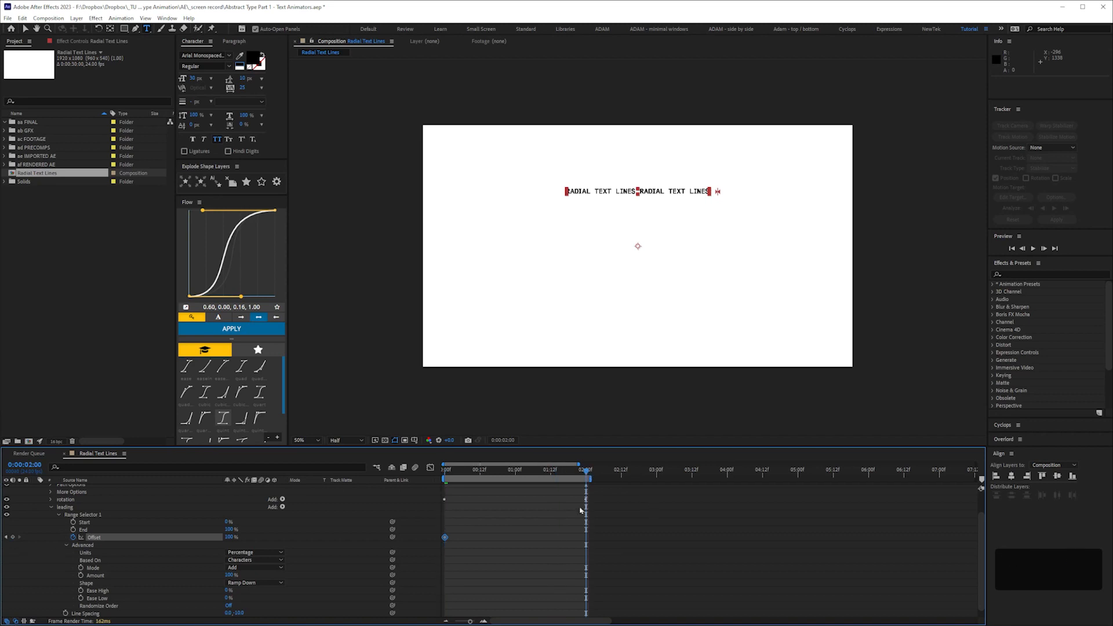
drag(231, 538, 42, 559)
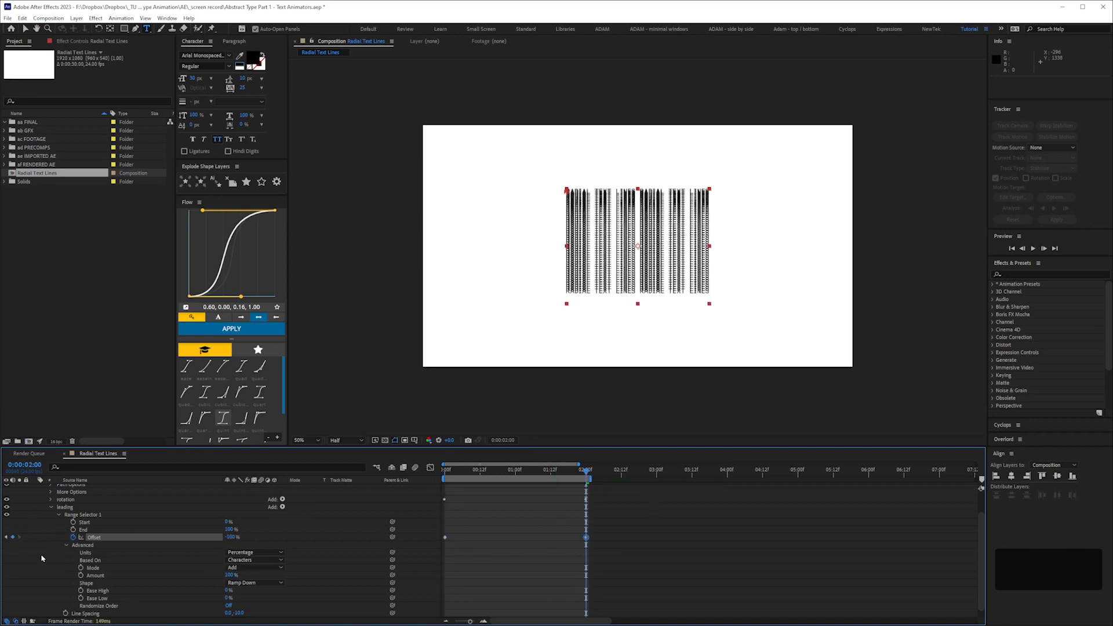
click(57, 583)
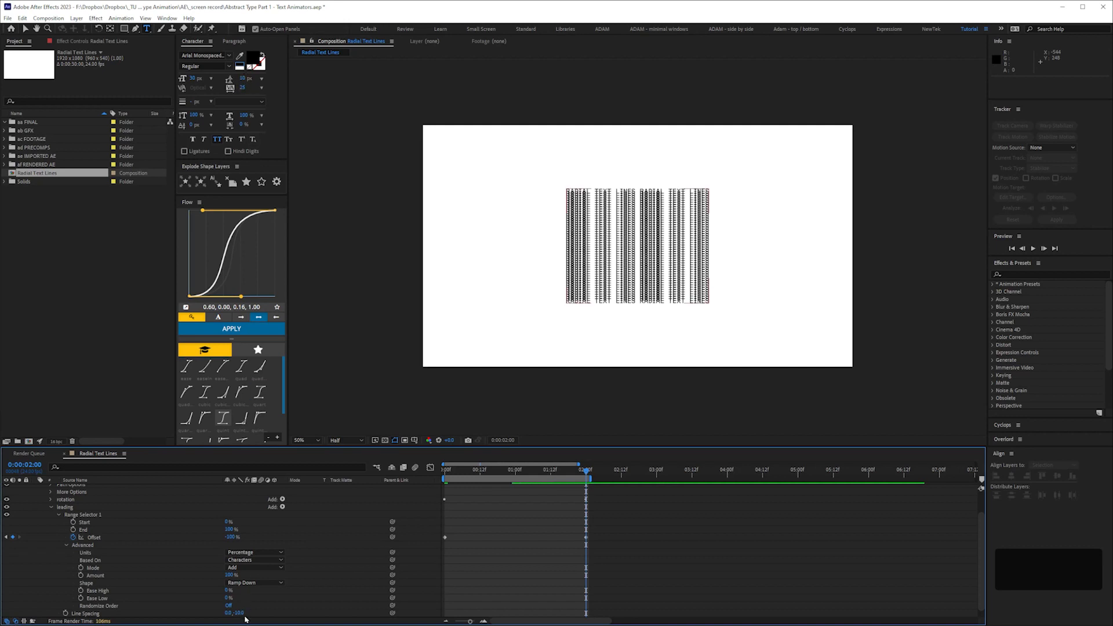
click(471, 471)
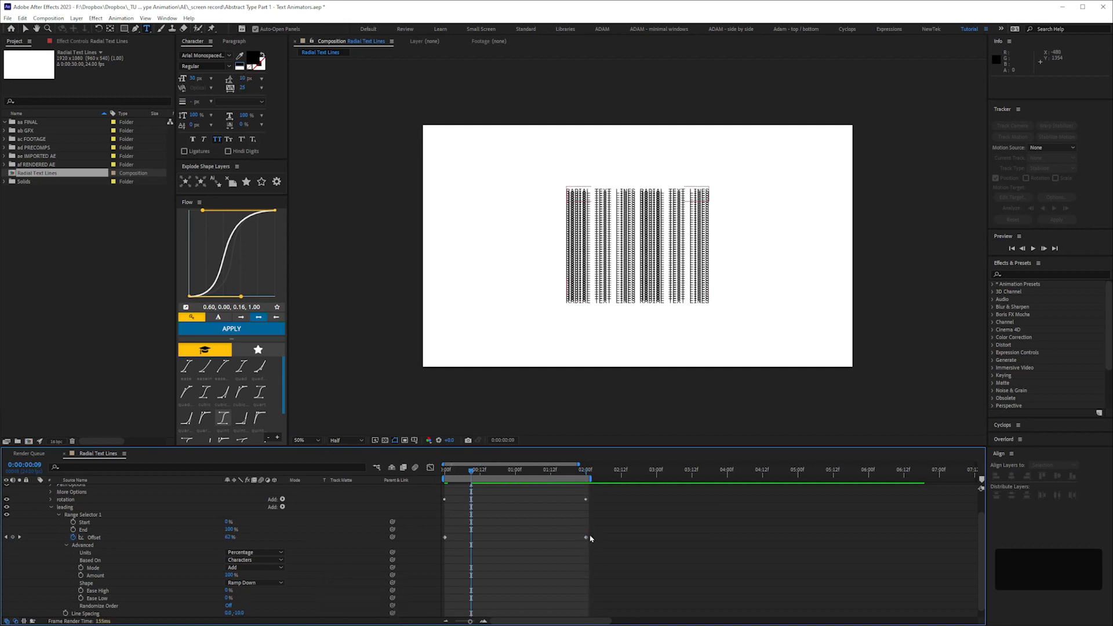
Set both Ease High and Ease Low of the leading animator's range selector to 50%.
click(228, 591)
text(50)
click(228, 598)
text(50)
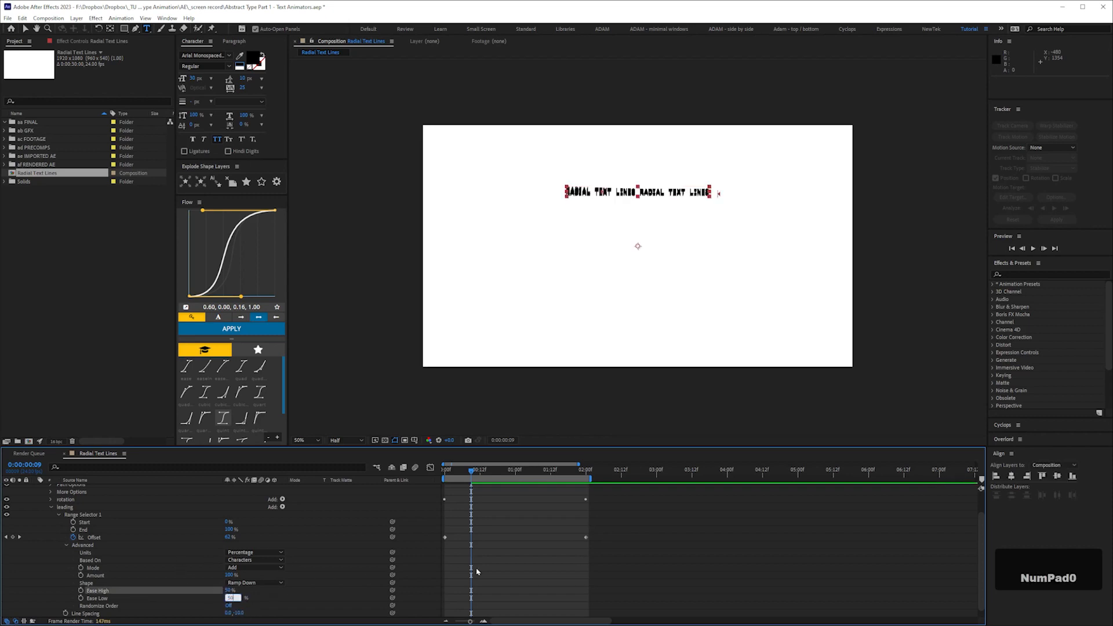
click(600, 561)
Apply the 0.60, 0.00, 0.16, 1.00 easing curve to both leading Offset keyframes and preview the animation.
drag(615, 550, 436, 531)
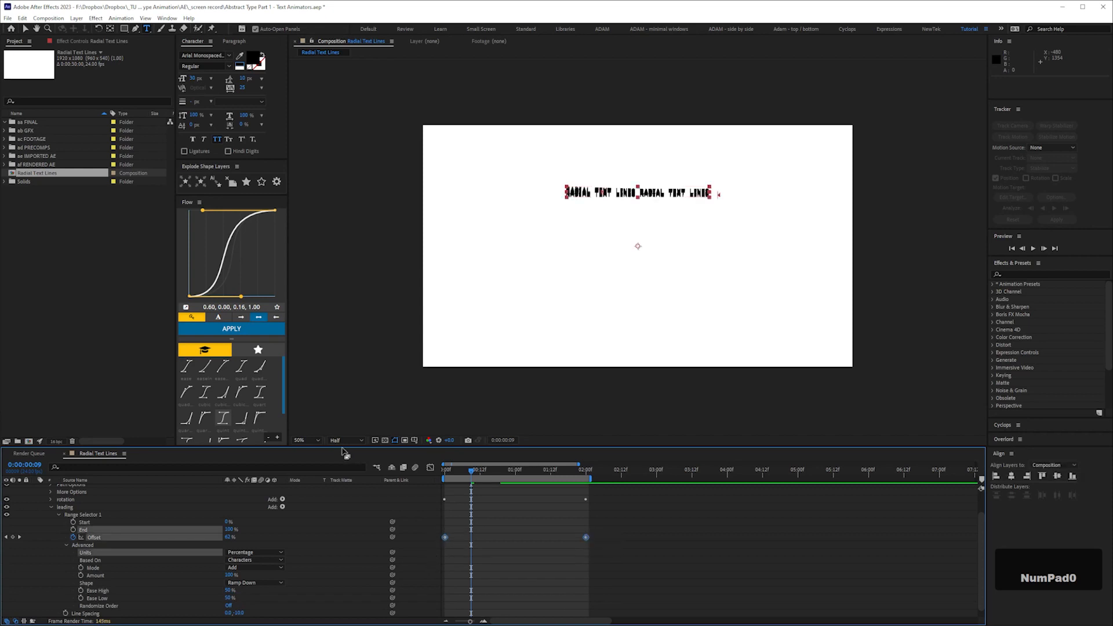
click(235, 329)
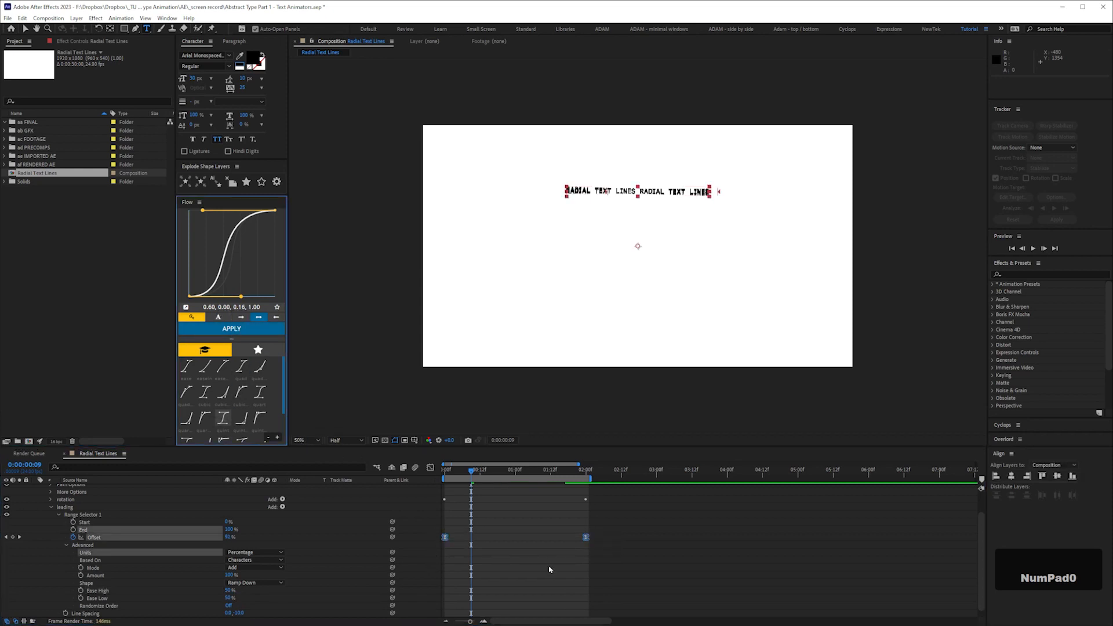
key(KP_0)
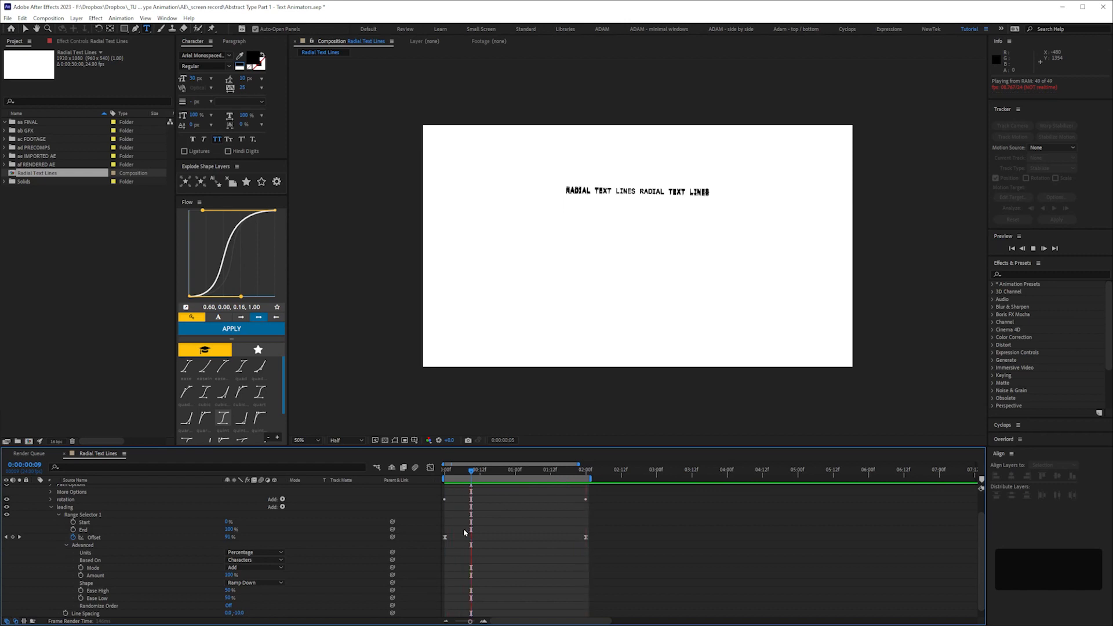
key(space)
drag(448, 471, 472, 472)
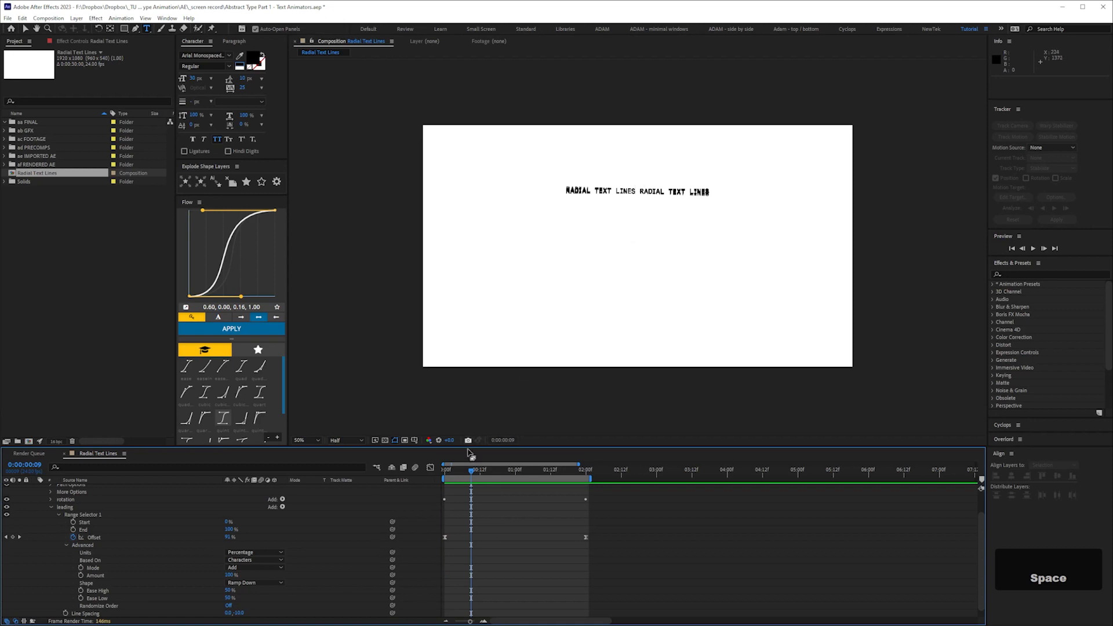
drag(468, 472, 465, 476)
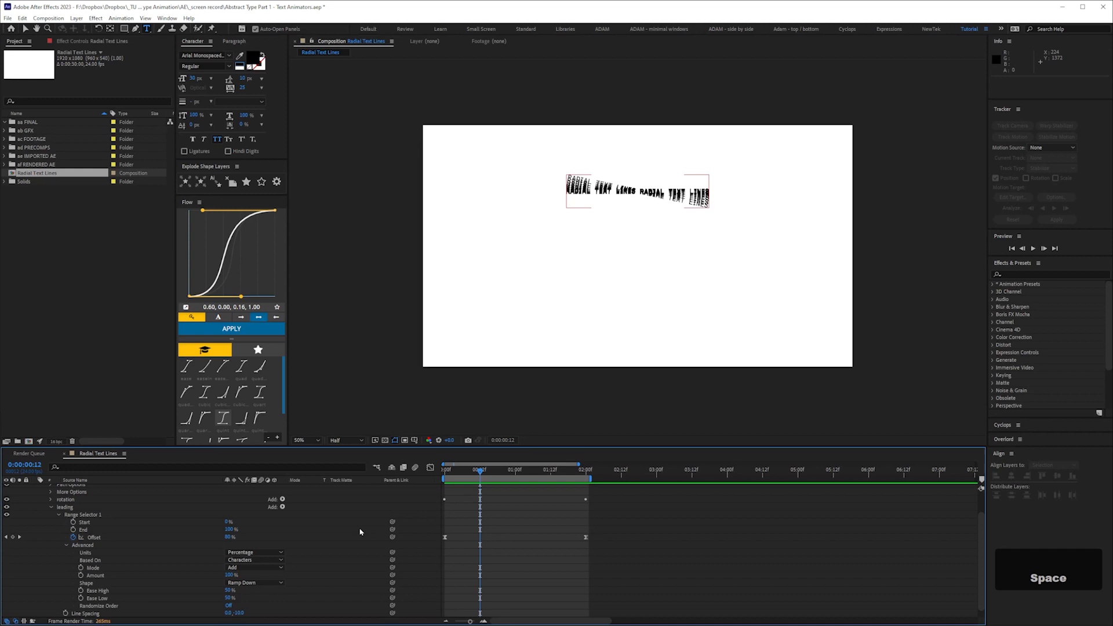
key(u)
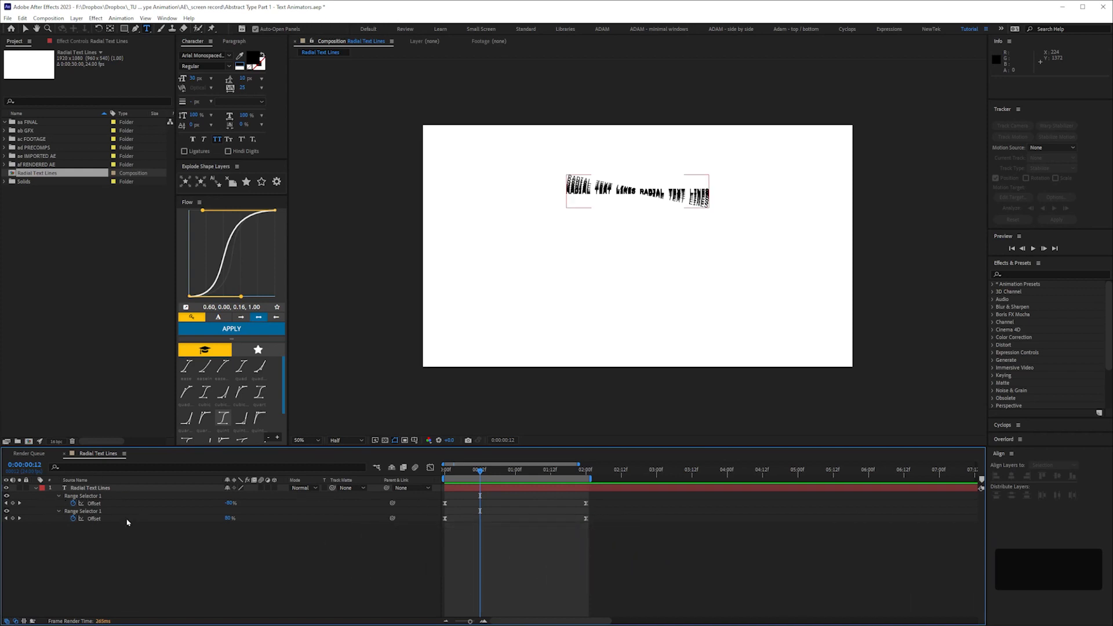
click(92, 503)
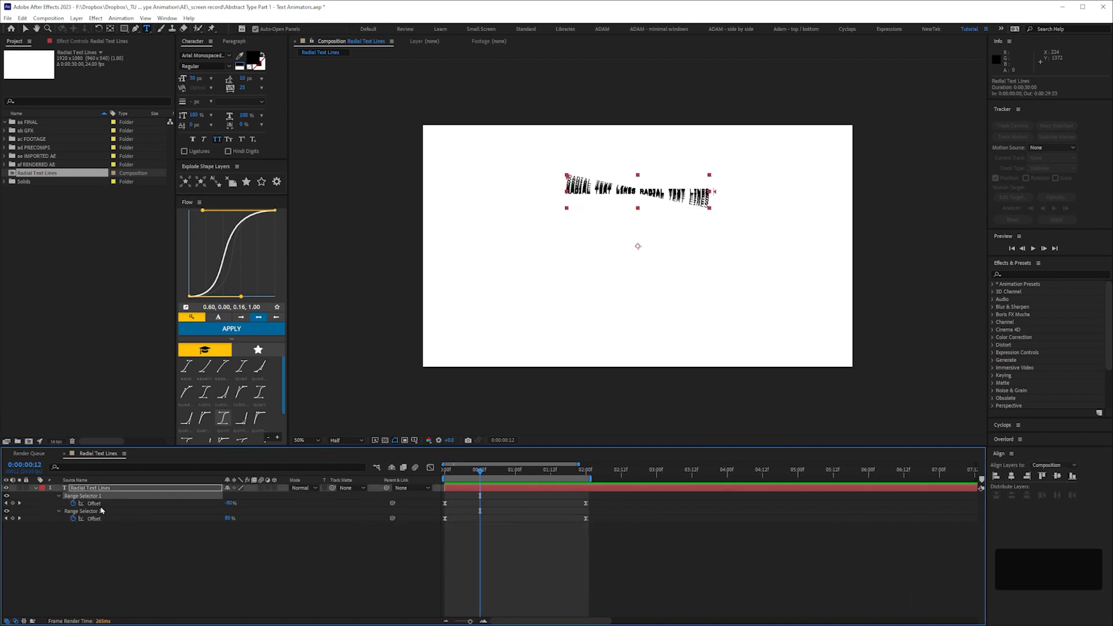
key(Return)
click(120, 556)
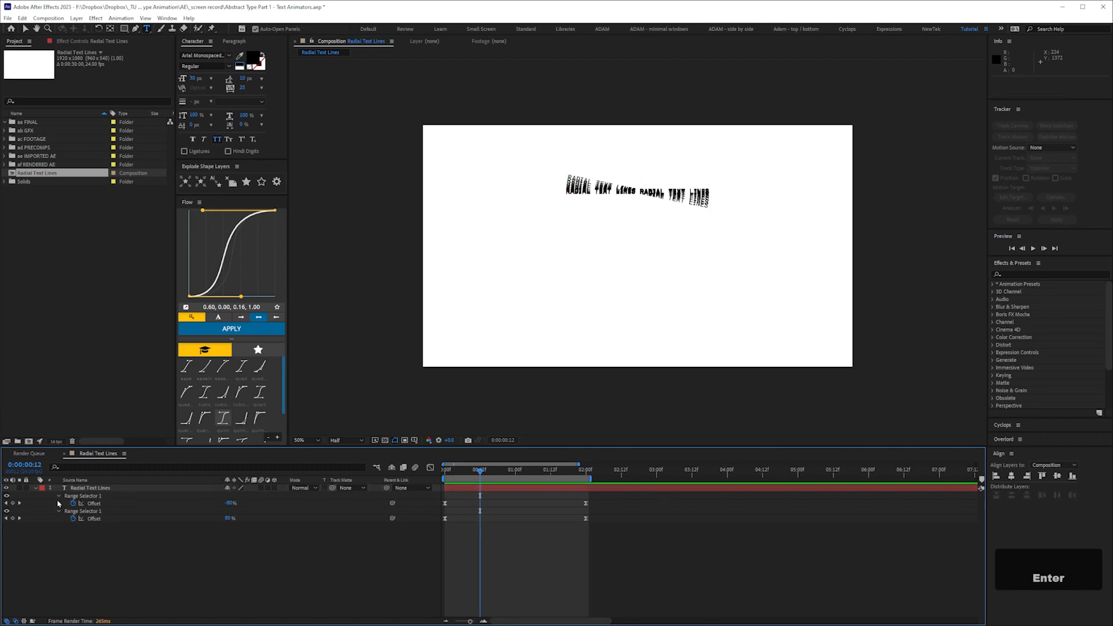
Expand the text layer's animators and rename the rotation animator's range selector to Range Selector - rotation.
click(35, 488)
click(34, 489)
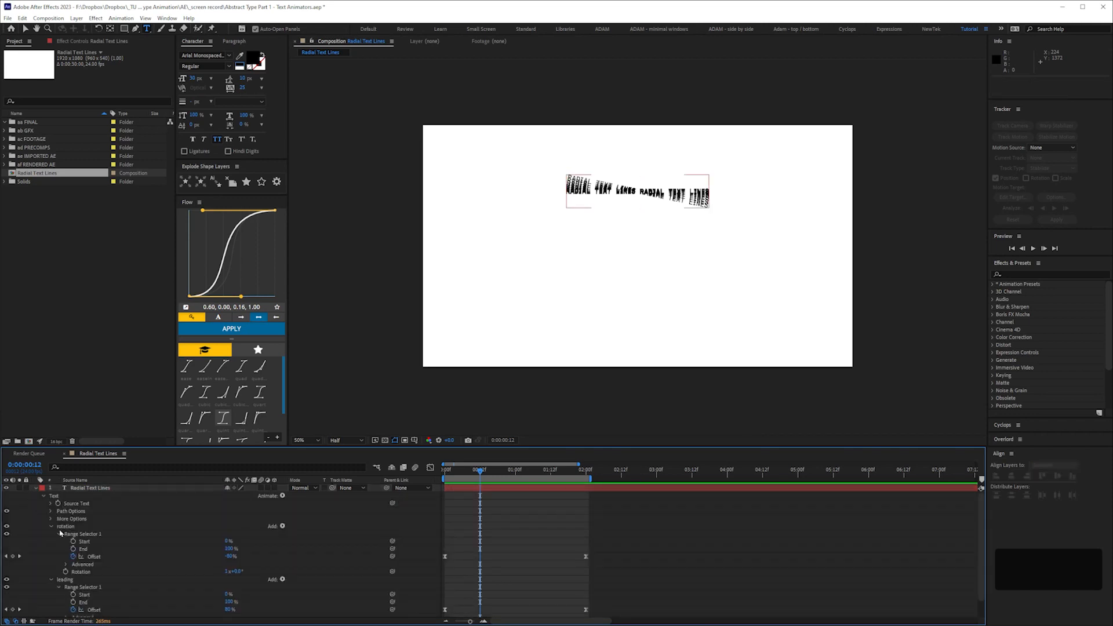
key(space)
scroll(98, 557, down, 2)
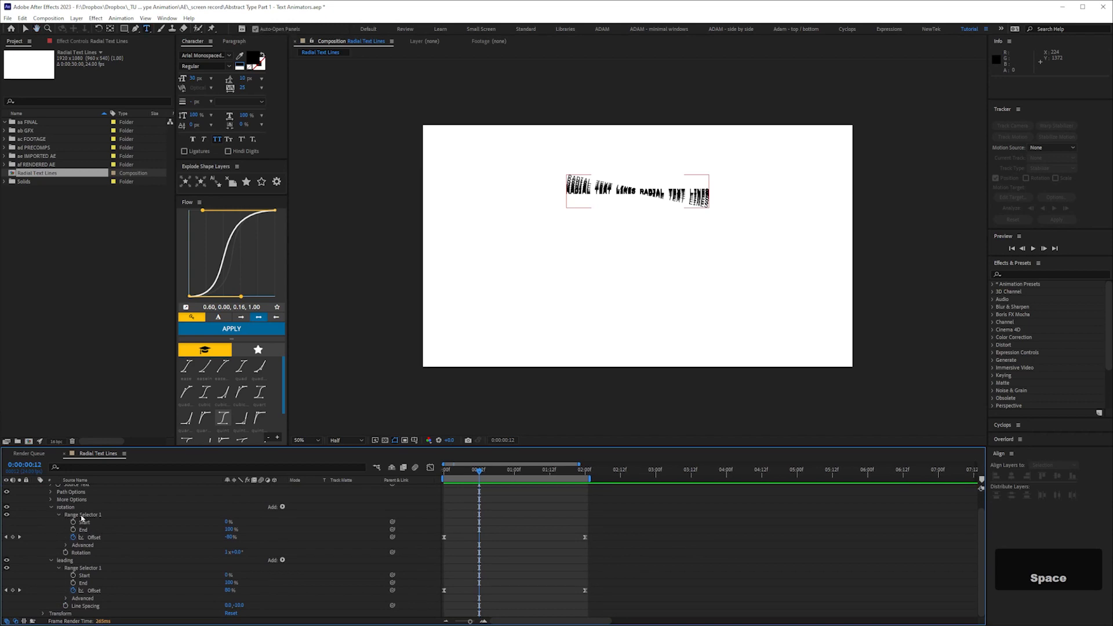
click(87, 515)
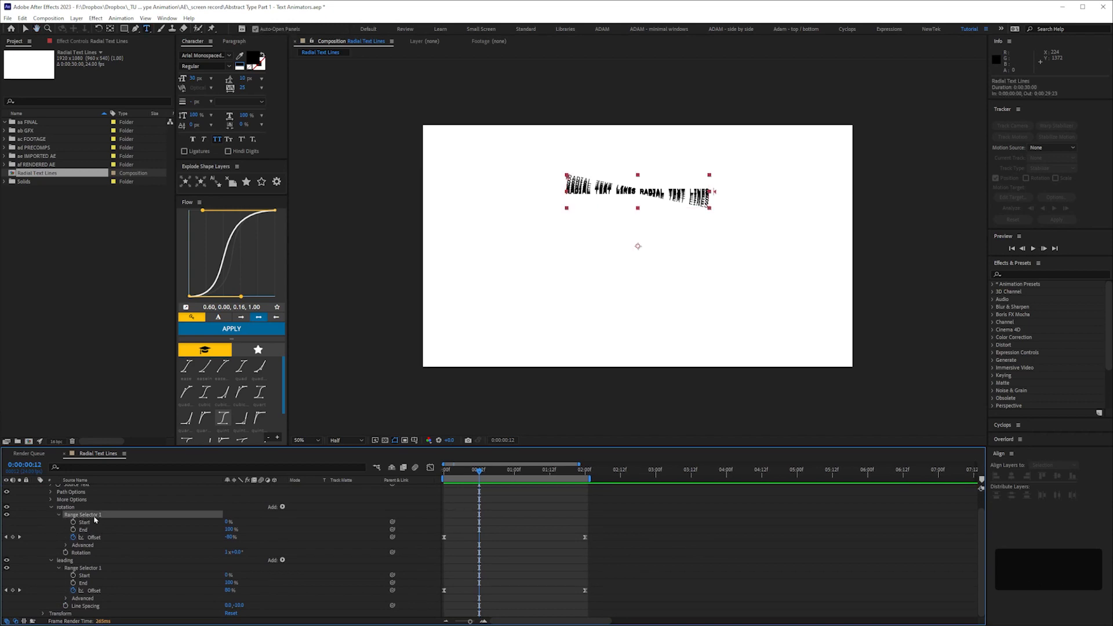
key(Return)
text(- rotation)
key(Return)
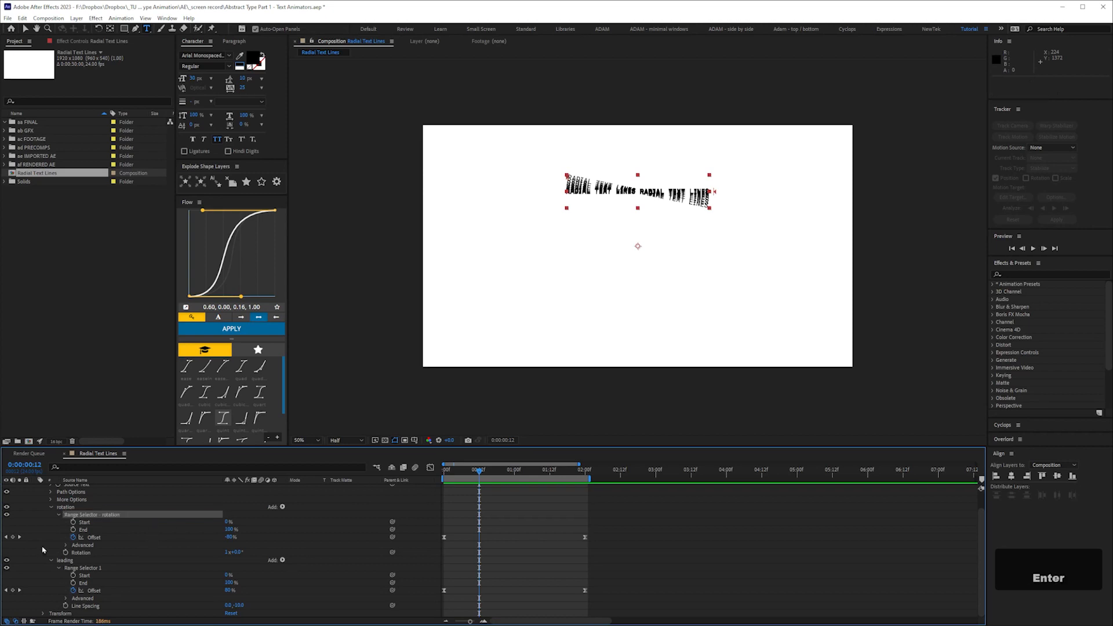
Rename the leading animator's range selector to Range Selector - leading, and show only the layer's keyframed properties.
click(97, 571)
key(Return)
text(- leading)
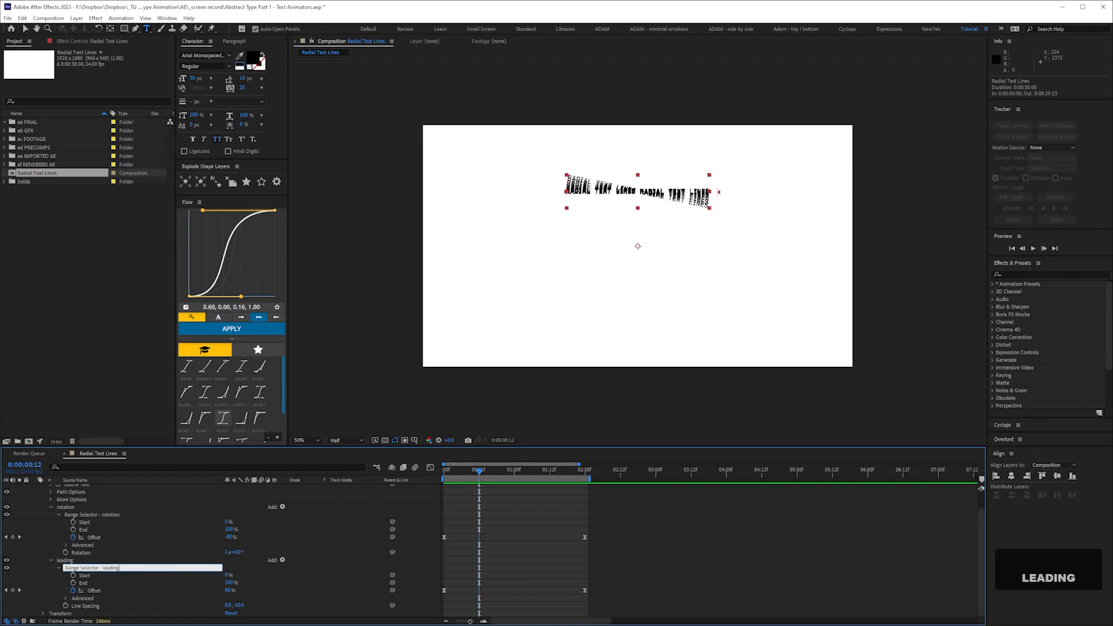
key(Return)
key(space)
drag(154, 518, 143, 537)
key(u)
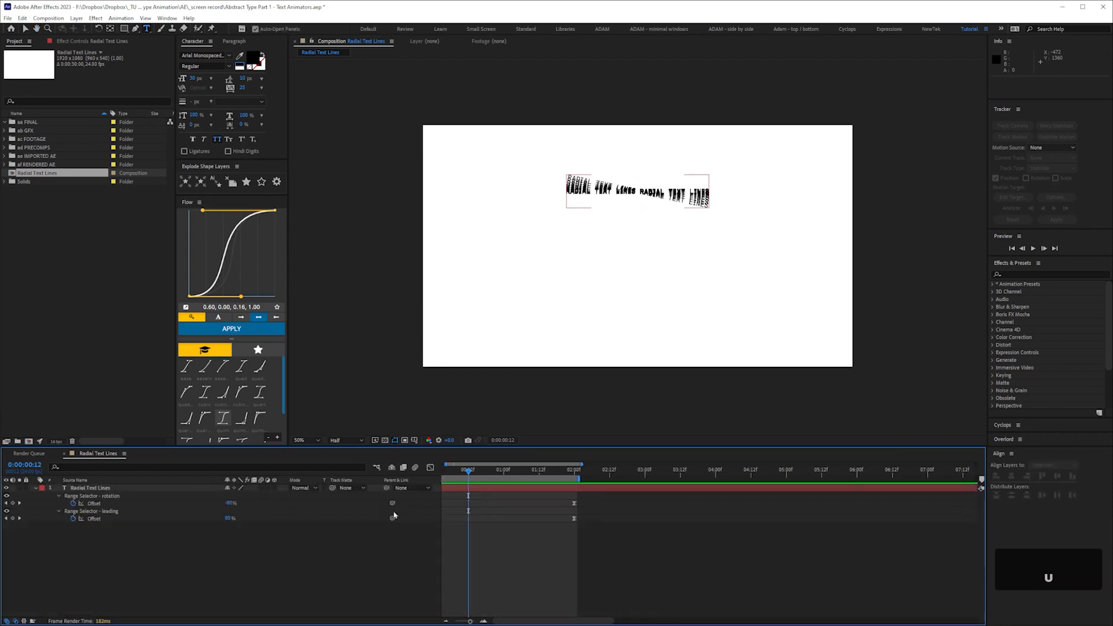
Examine the value curve of the rotation range selector's Offset in the Graph Editor.
key(space)
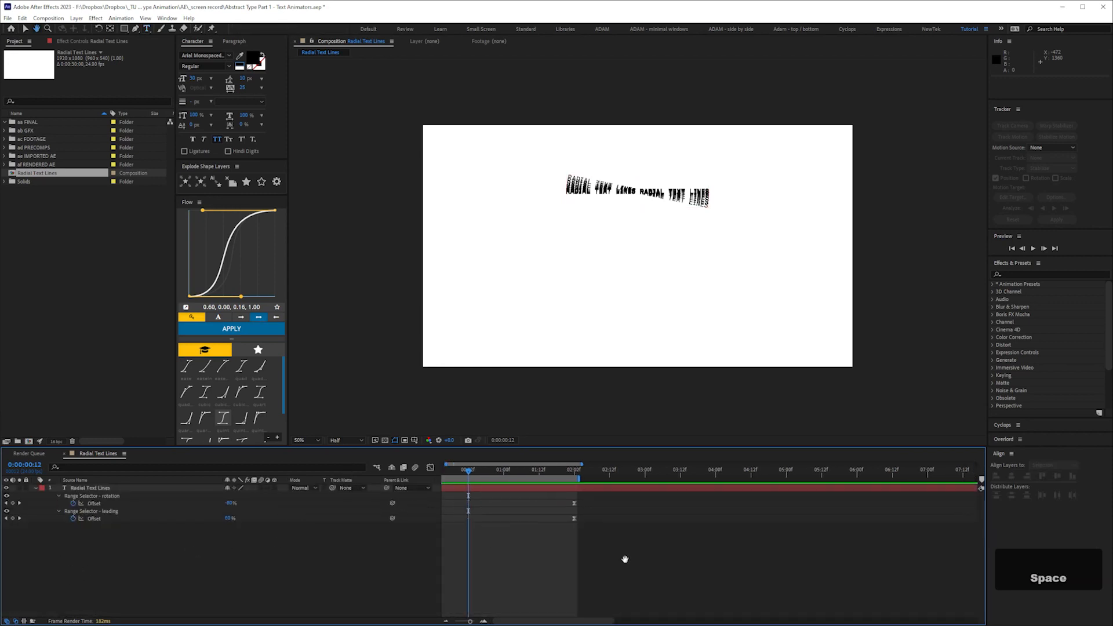
drag(624, 559, 644, 558)
drag(464, 504, 438, 487)
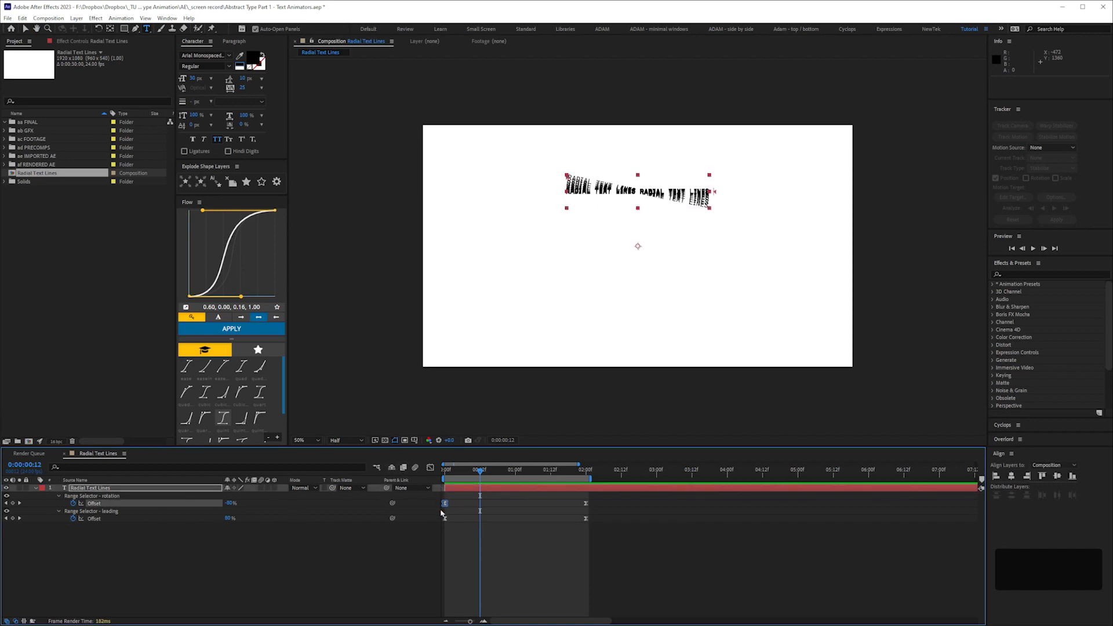
click(430, 468)
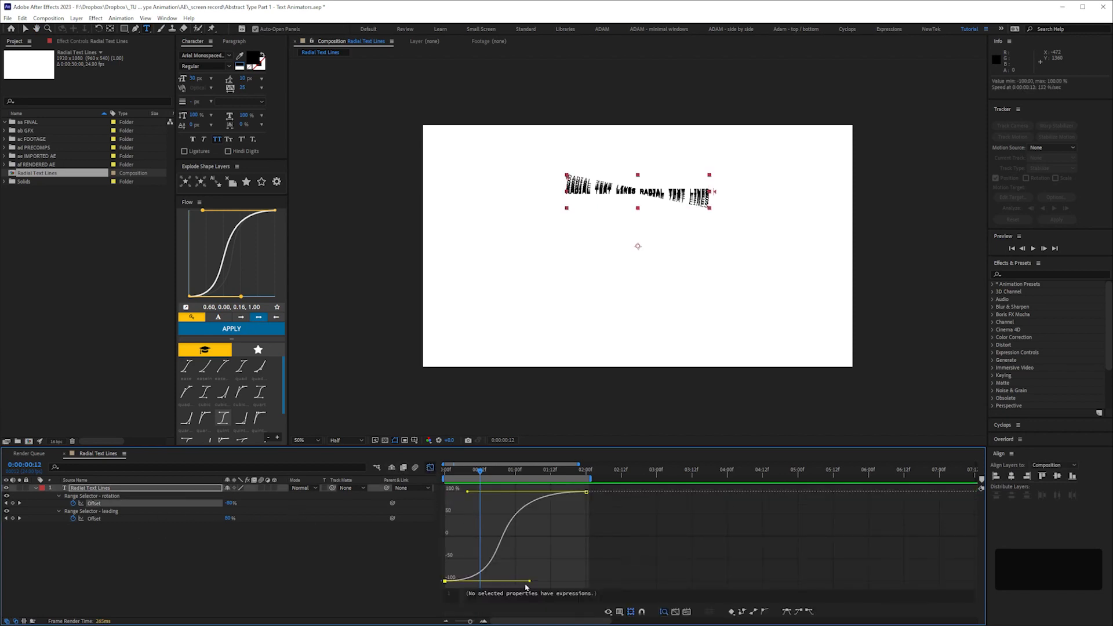
click(430, 468)
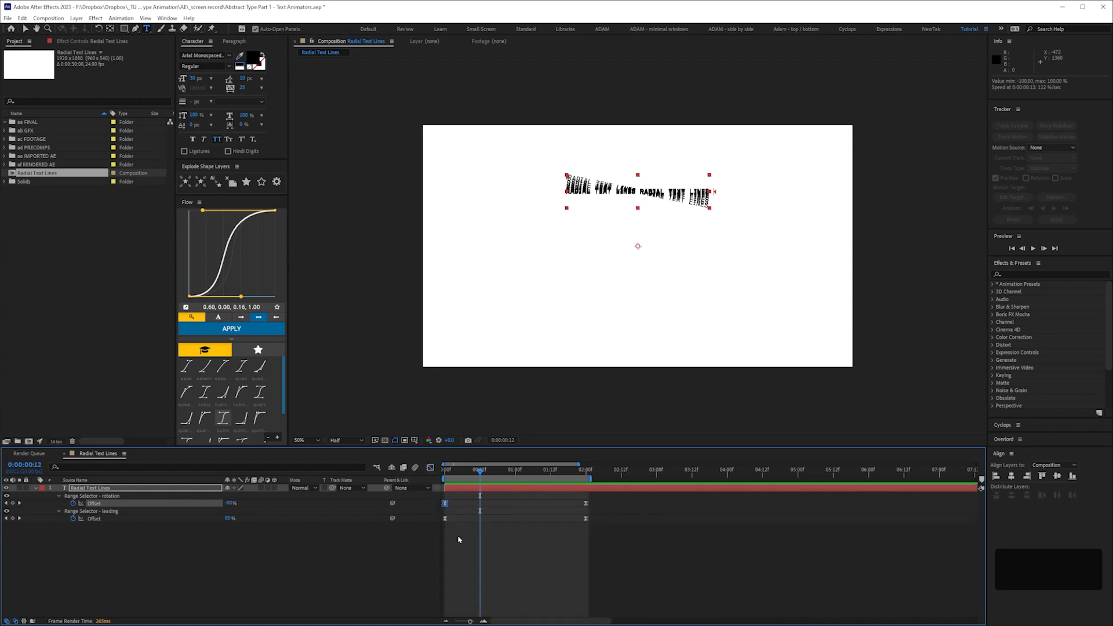
Shorten the first keyframe's outgoing easing handle on the leading Offset value curve, and preview the faster start.
drag(438, 515, 454, 528)
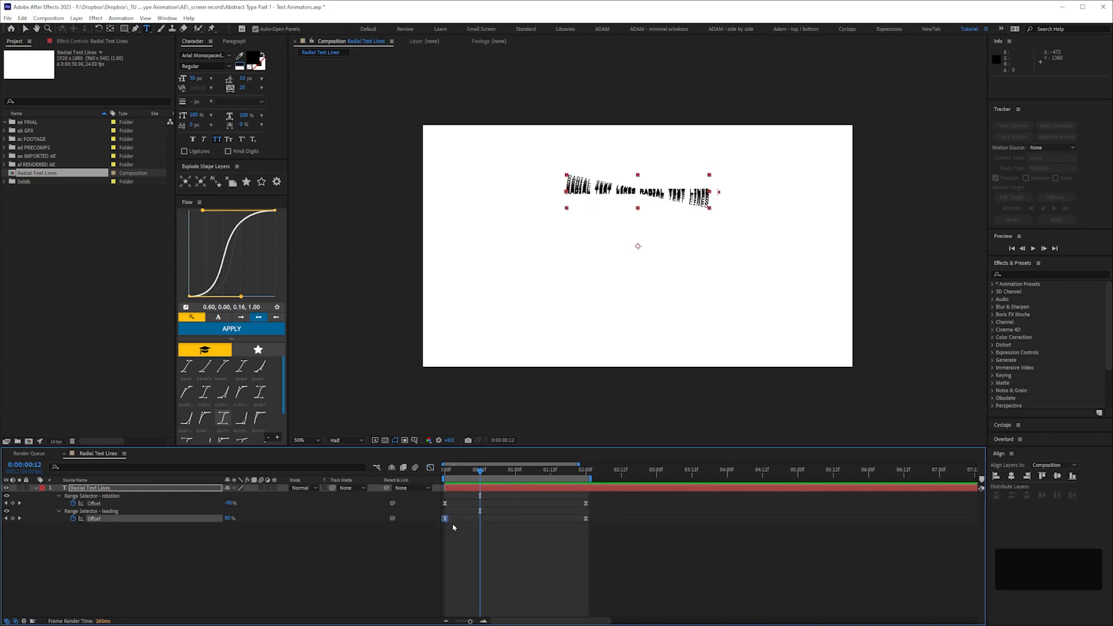
click(430, 467)
drag(529, 493, 499, 494)
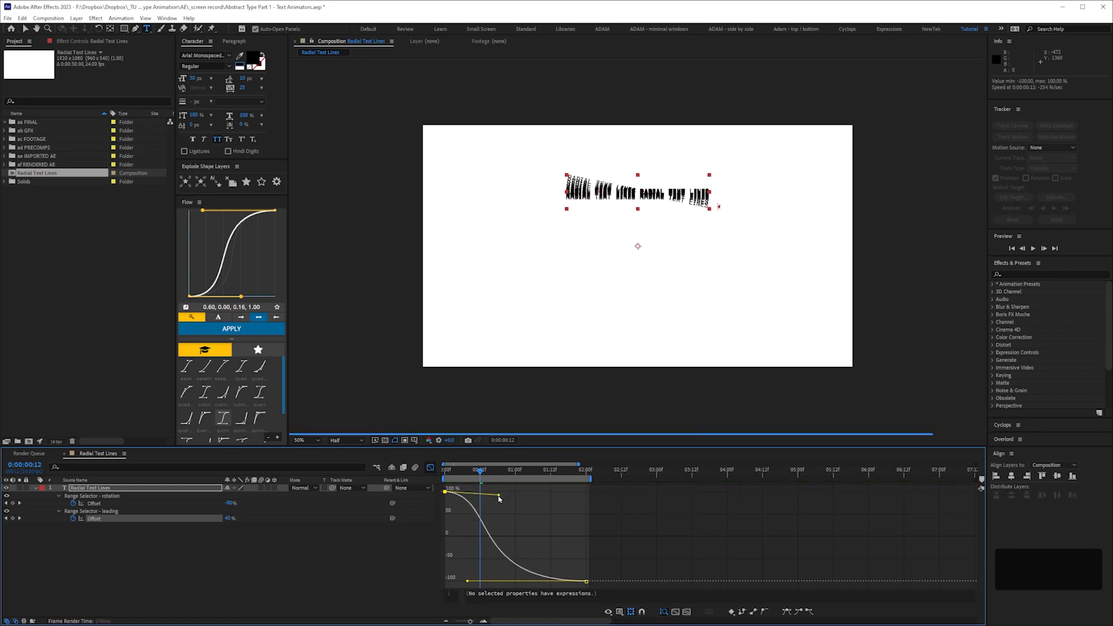
click(430, 467)
click(443, 577)
key(KP_0)
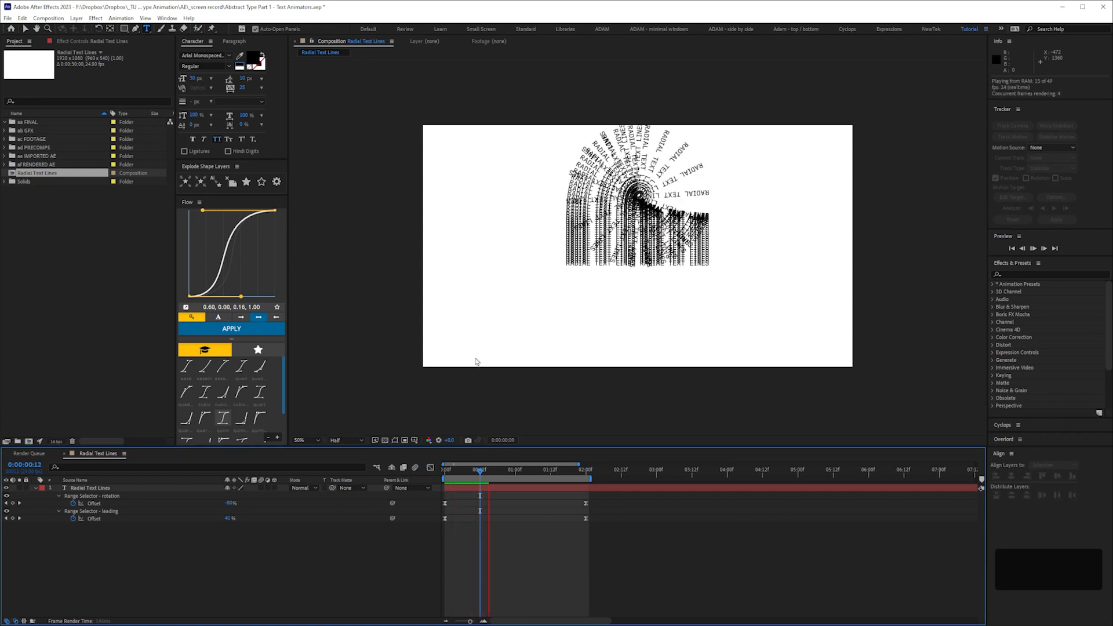
key(space)
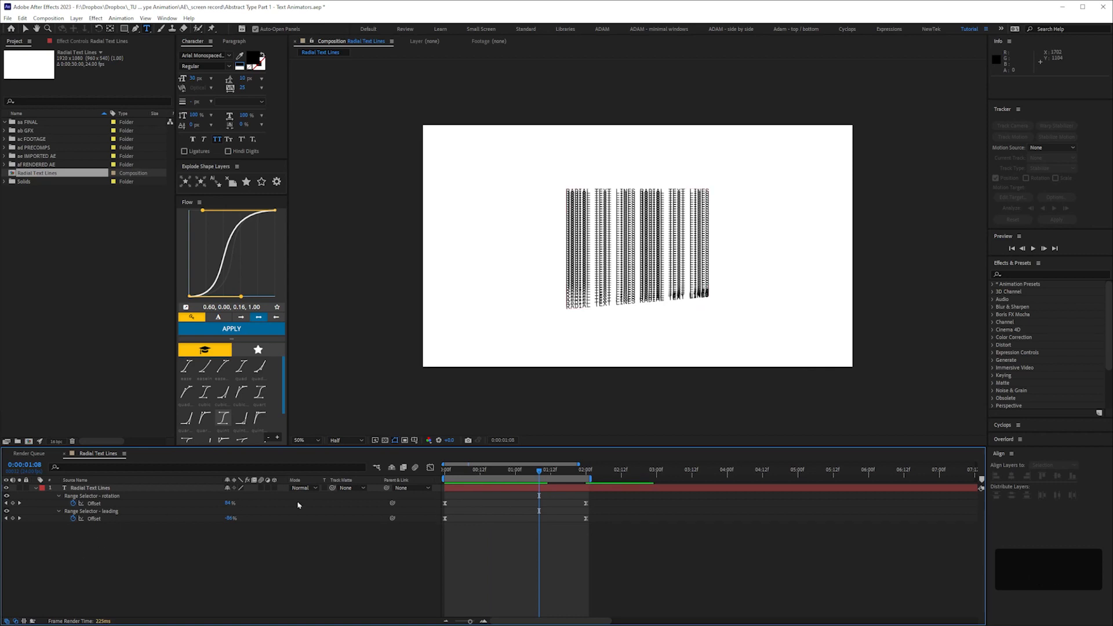
Collapse the rotation and leading animators and add a separate Opacity animator to the Radial Text Lines layer.
click(90, 488)
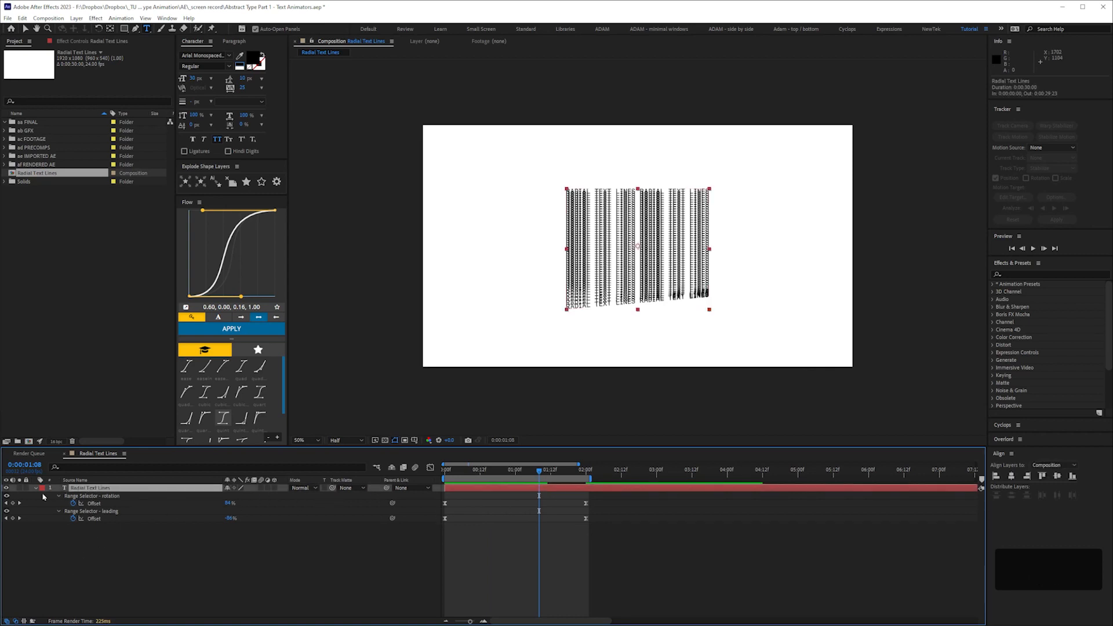
click(36, 489)
click(36, 488)
click(51, 526)
click(51, 534)
click(119, 598)
click(86, 497)
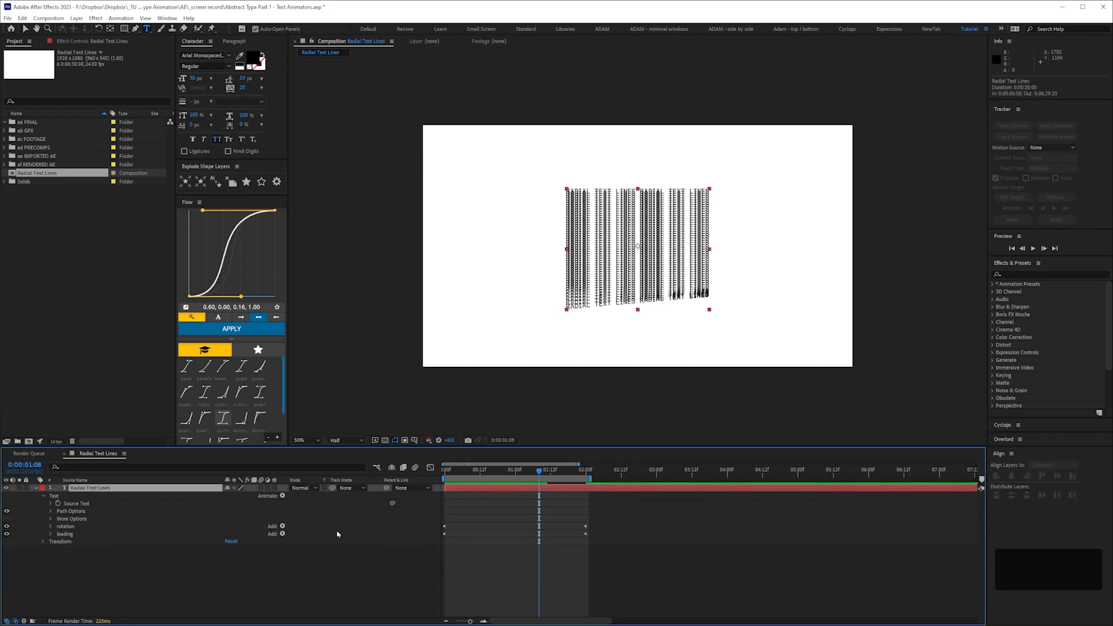
click(283, 496)
click(334, 374)
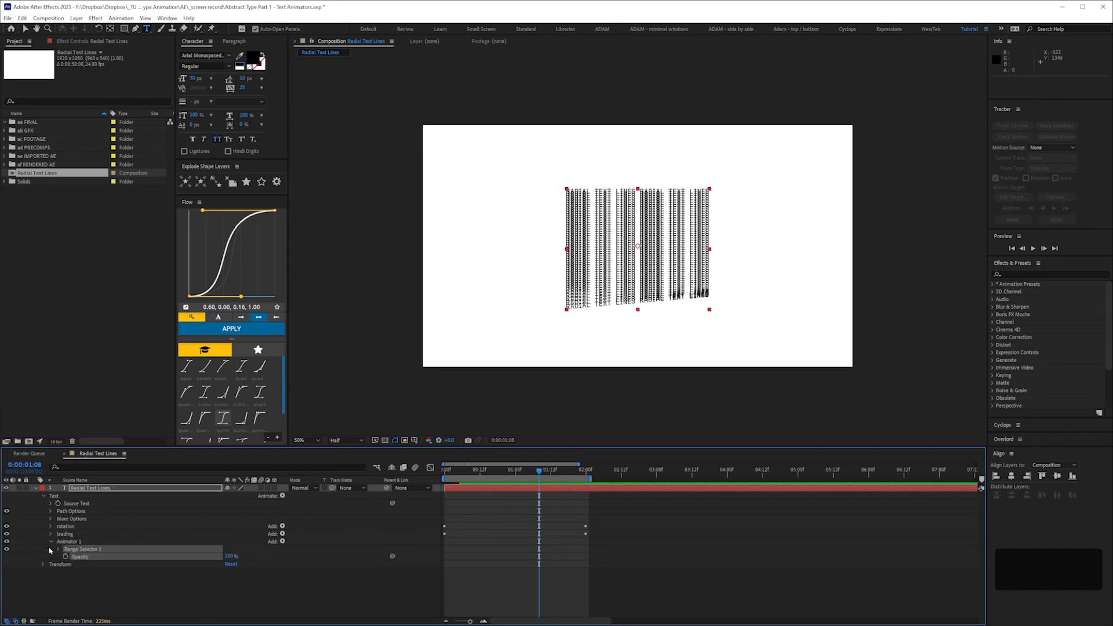
At 1 second, set the new animator's Opacity to 40% so the overlapping text lines become translucent.
click(512, 472)
click(514, 472)
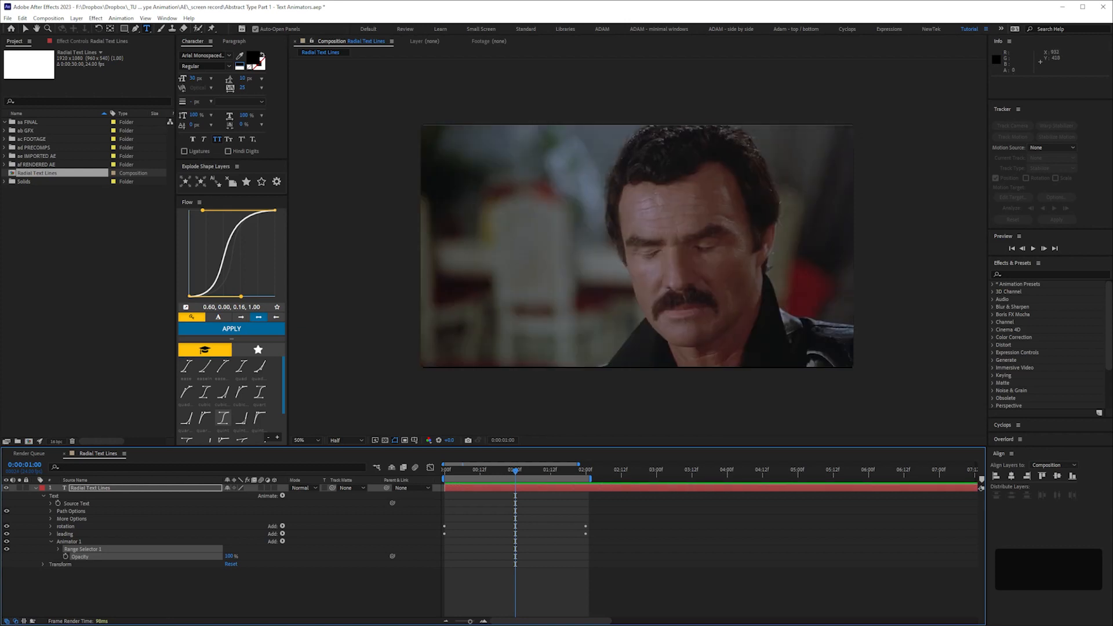
click(232, 556)
text(40)
key(Return)
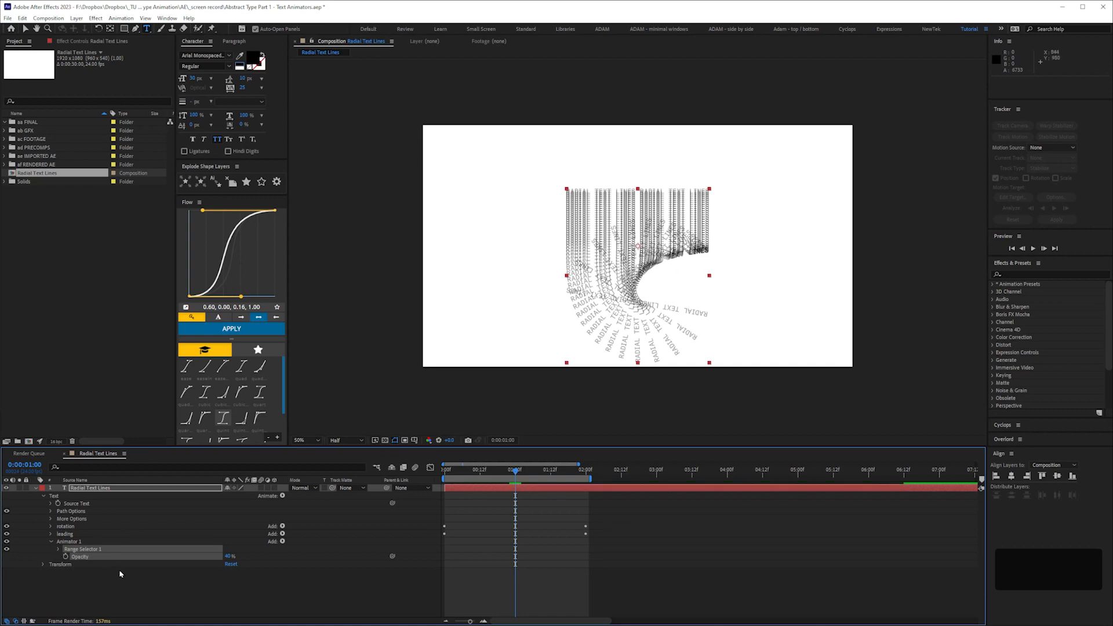
Try the new animator's Opacity at 50%, and bring it back to 40%.
click(261, 570)
click(230, 557)
text(50)
key(Return)
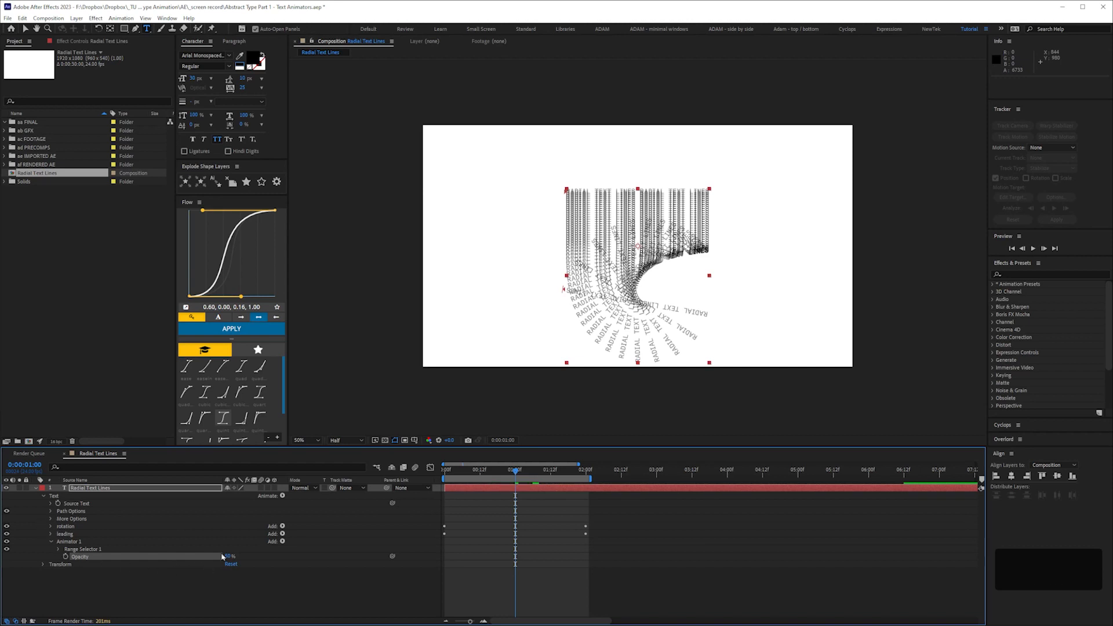
click(230, 557)
key(shift+Down)
click(183, 593)
Rename Animator 1 to opacity, collapse it, and preview the animation.
click(70, 541)
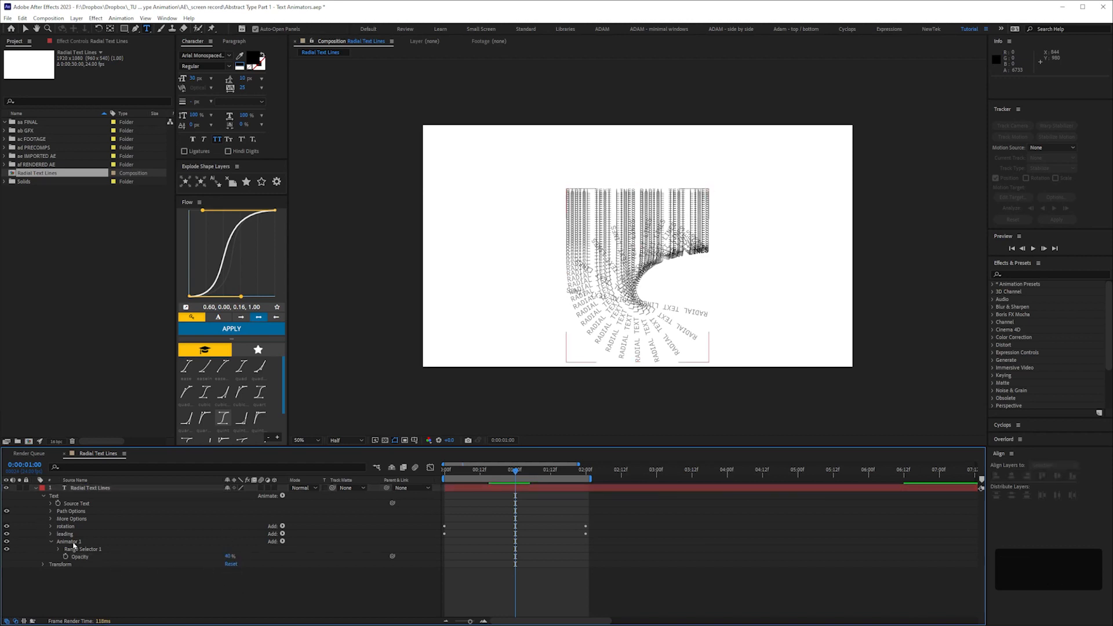
key(Return)
text(opacity)
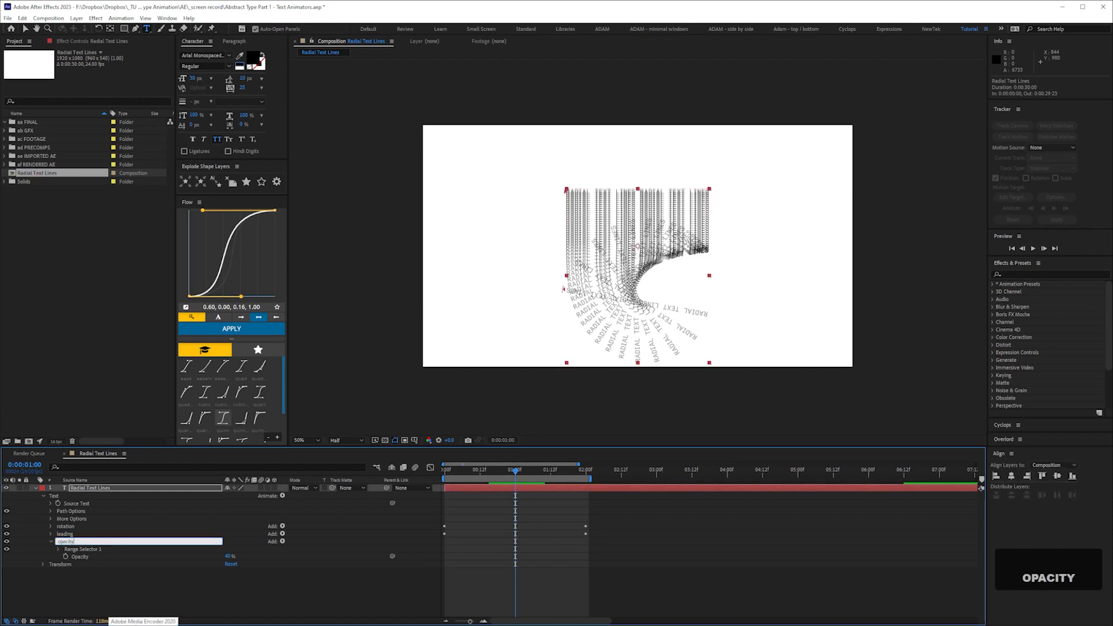
key(Return)
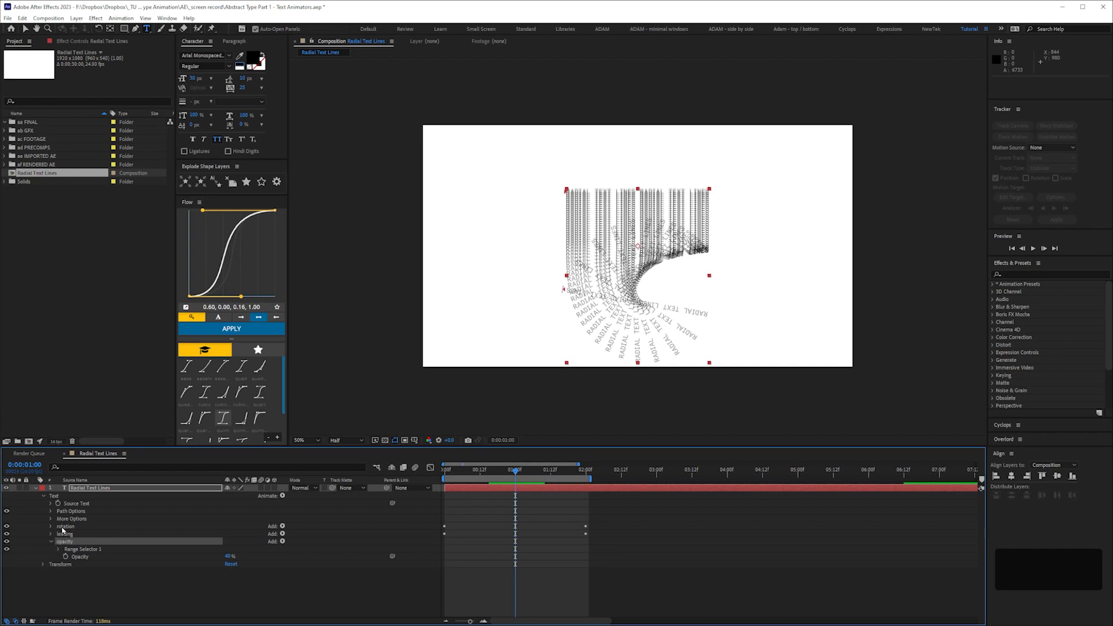
click(50, 544)
click(116, 595)
key(KP_0)
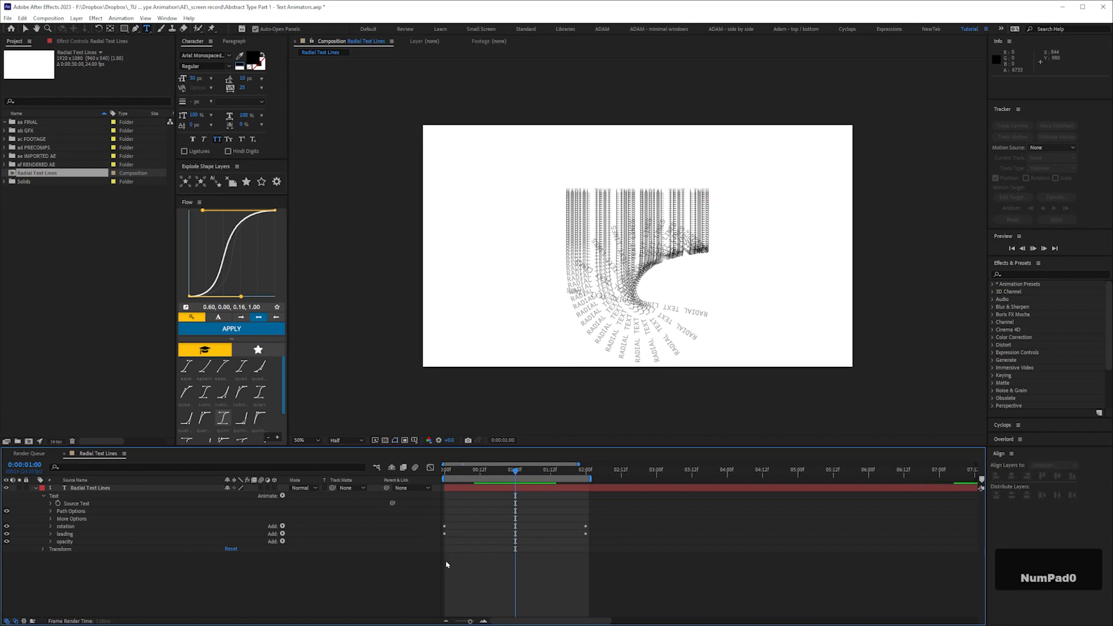
key(space)
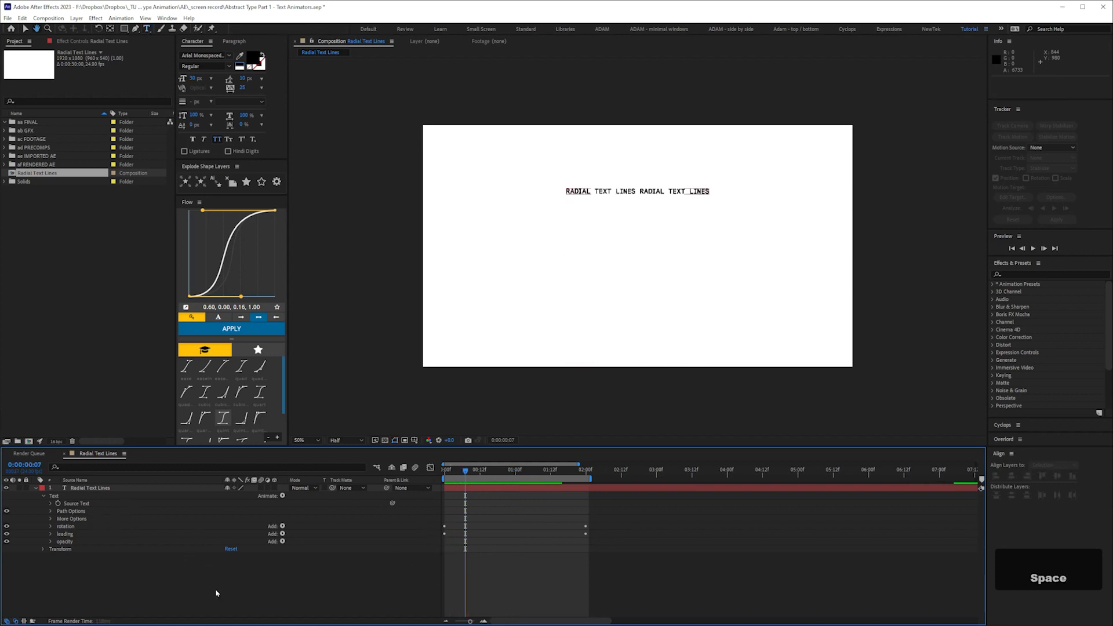
key(space)
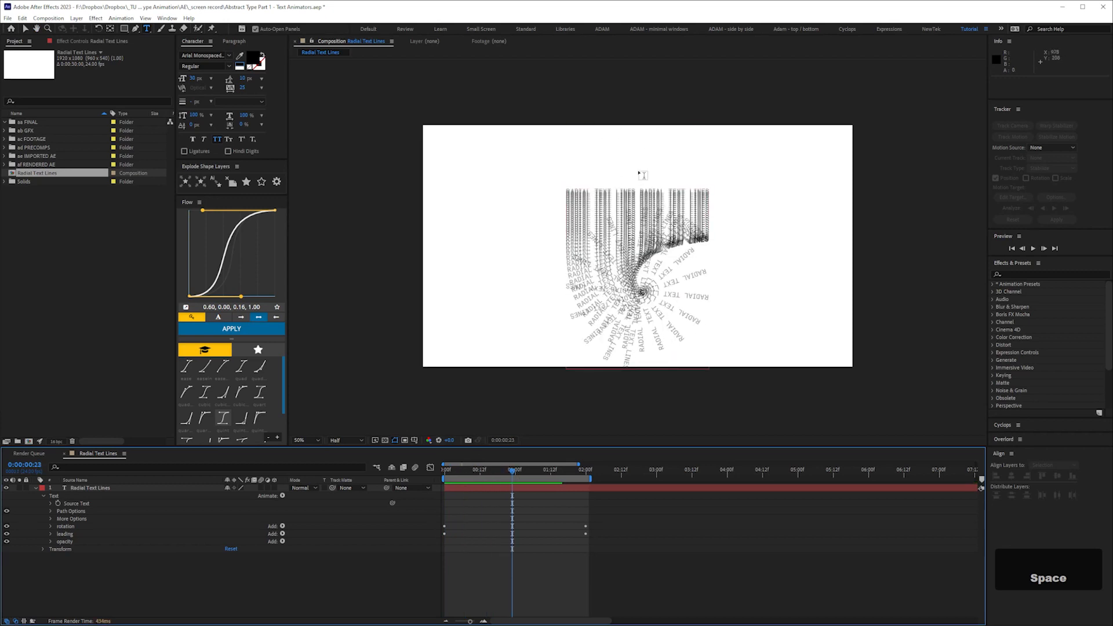
Set the first Grouping Alignment value to -200% in the text layer's More Options and preview the animation.
click(445, 470)
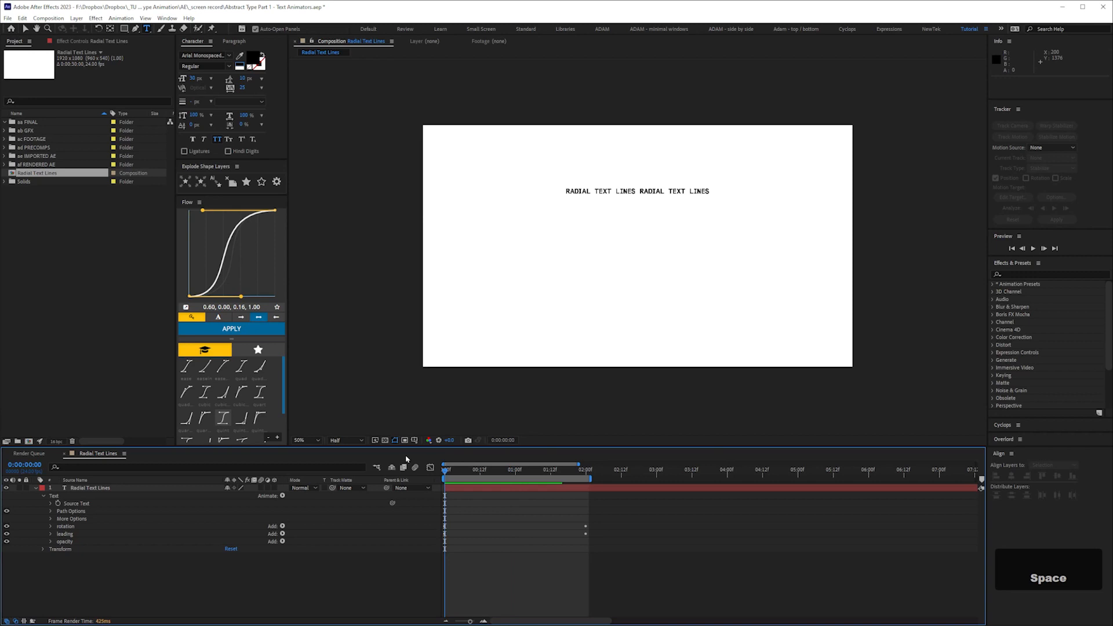
click(51, 519)
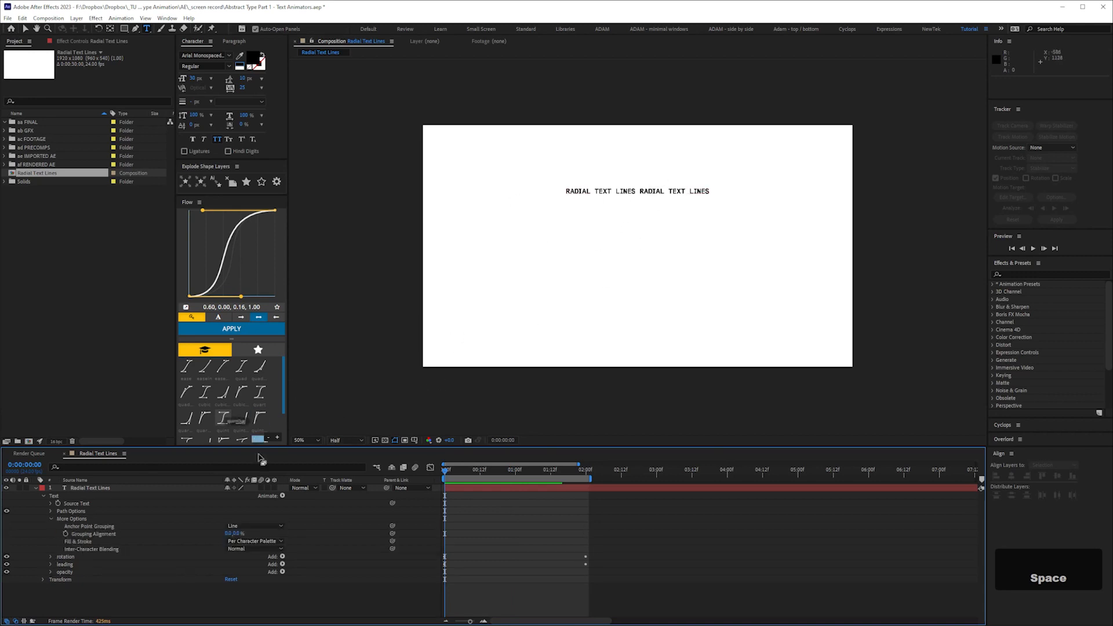
click(228, 534)
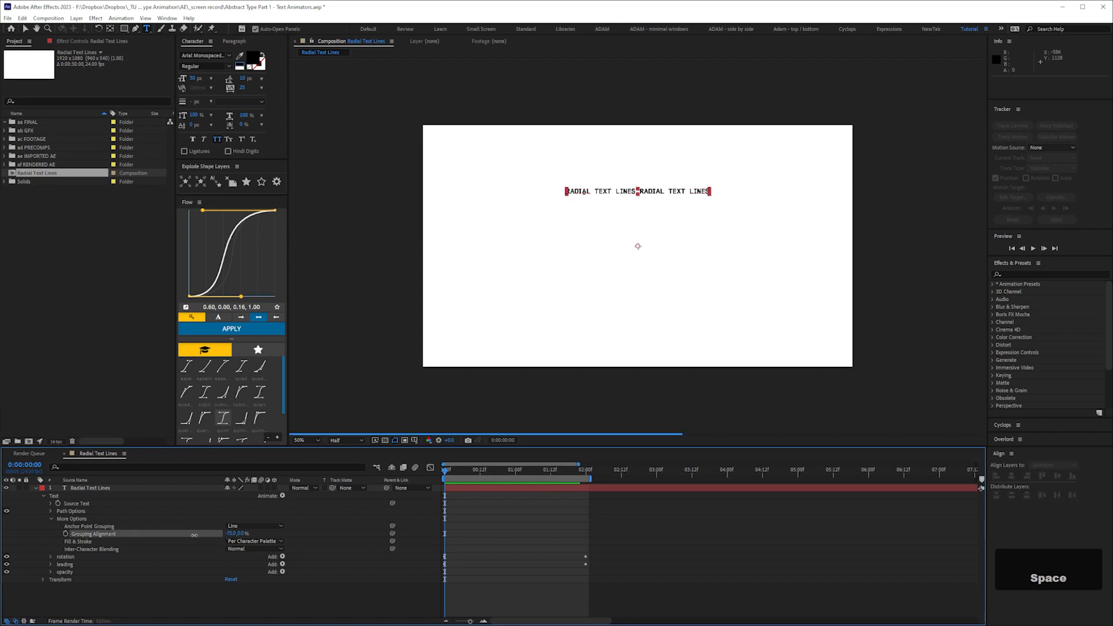
text(-200)
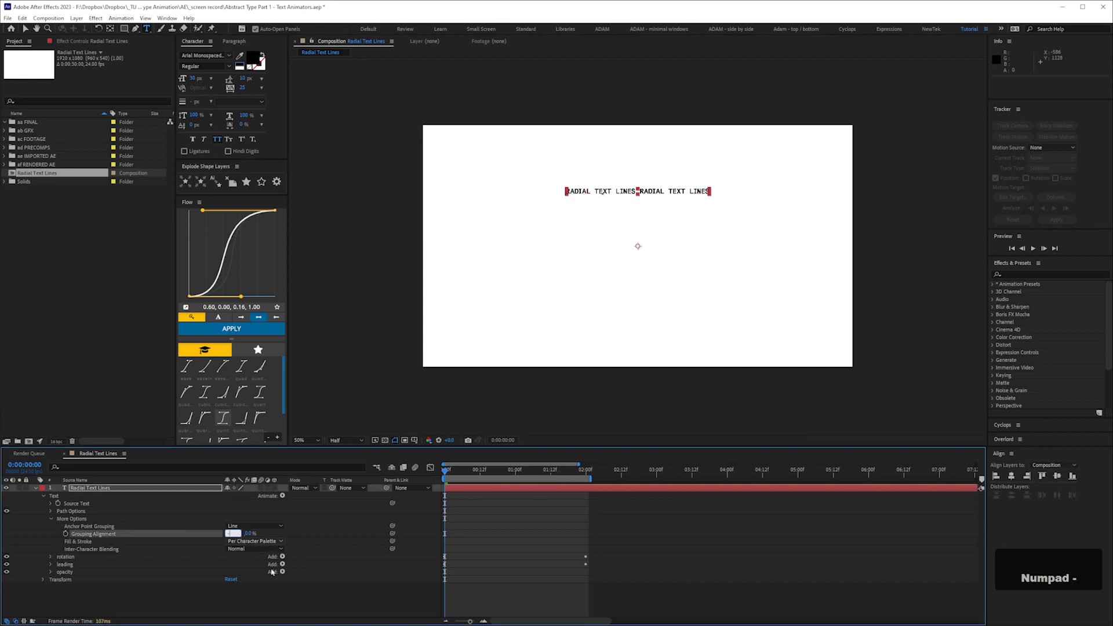
click(30, 532)
drag(463, 472, 521, 470)
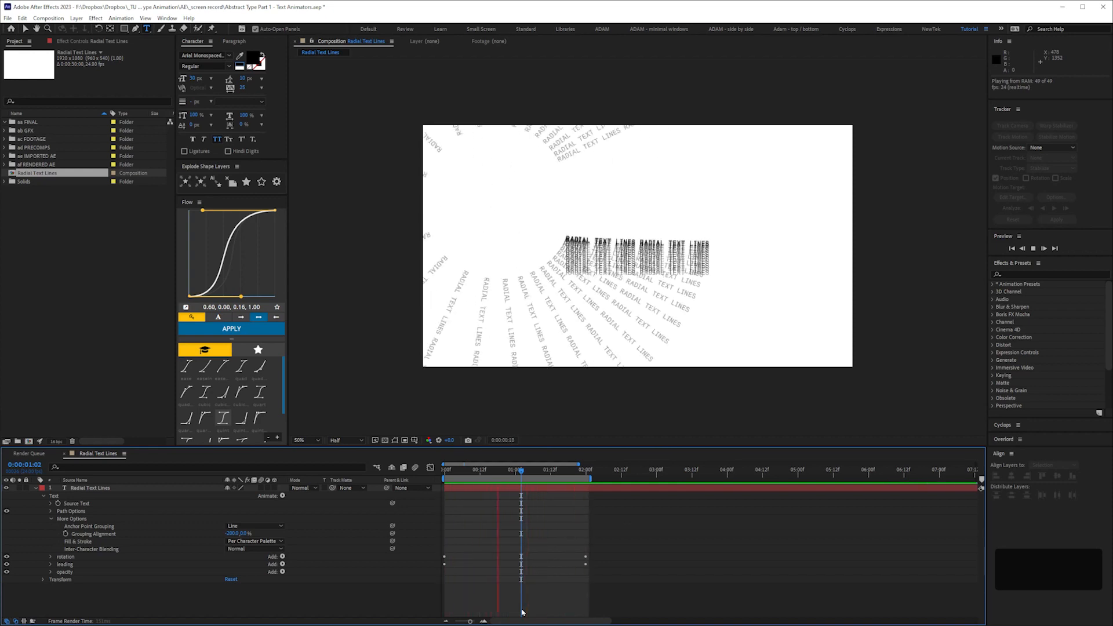
key(space)
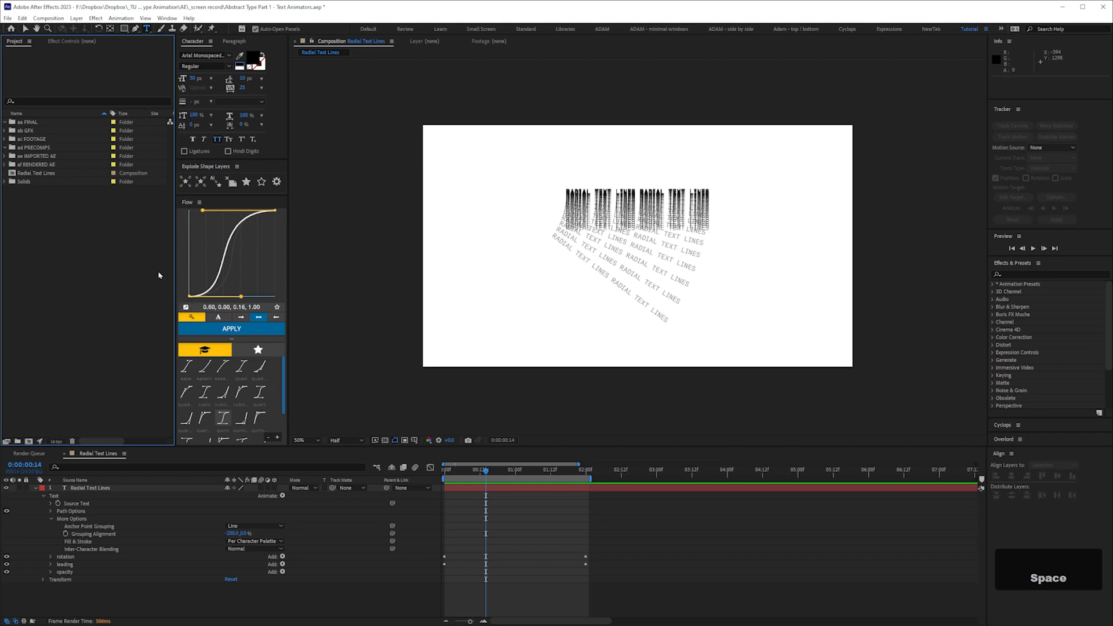
Rename the Radial Text Lines composition to Radial Text Lines 01.
click(55, 174)
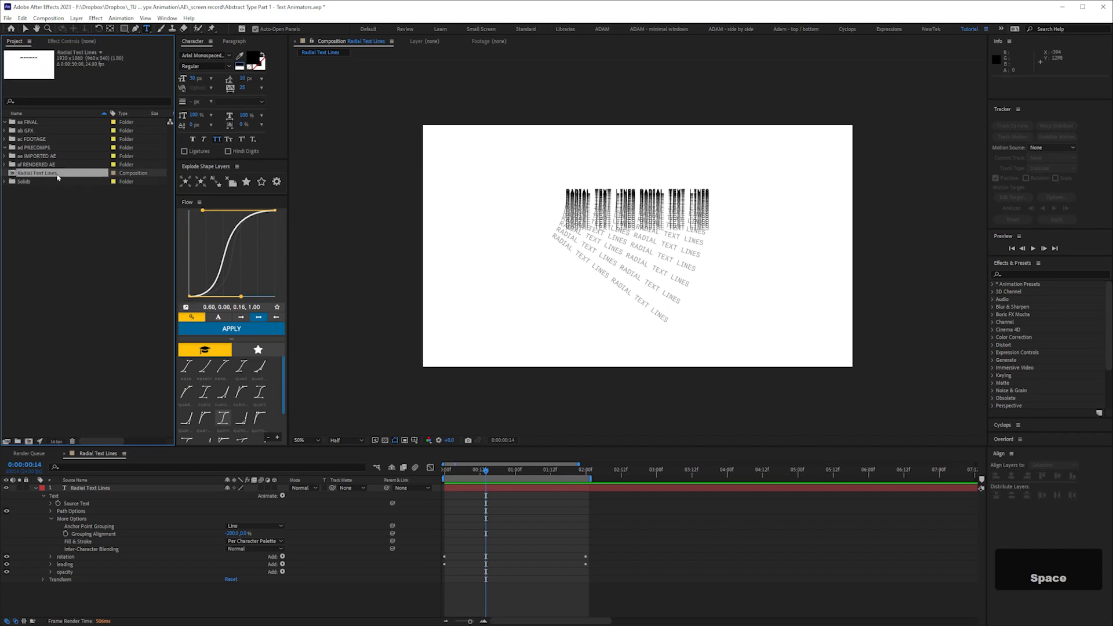
key(Return)
click(76, 172)
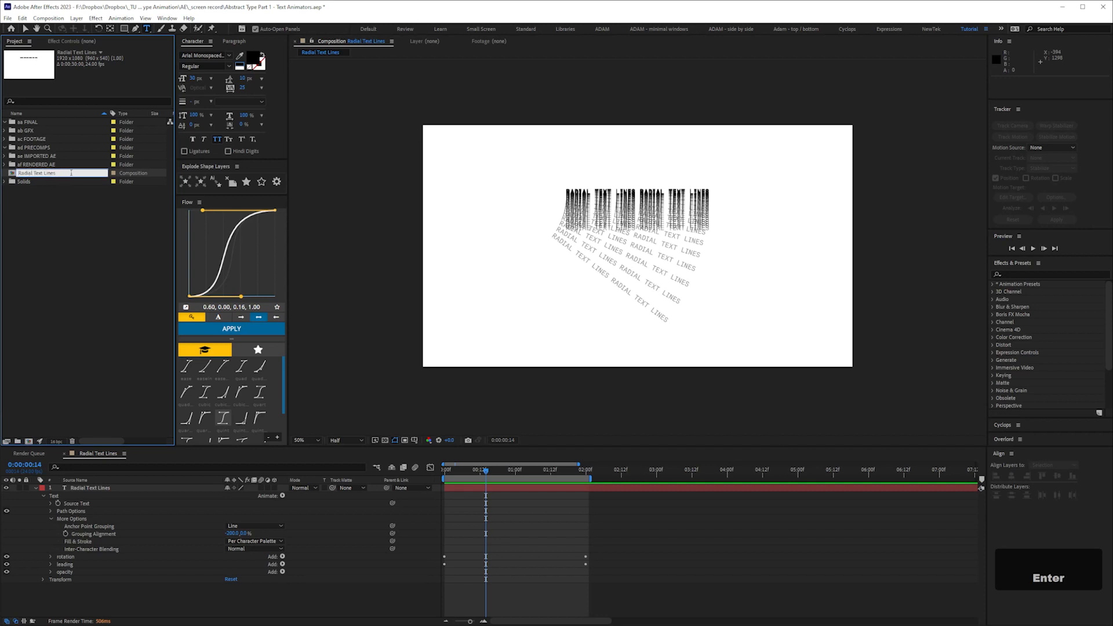
text(01)
key(Return)
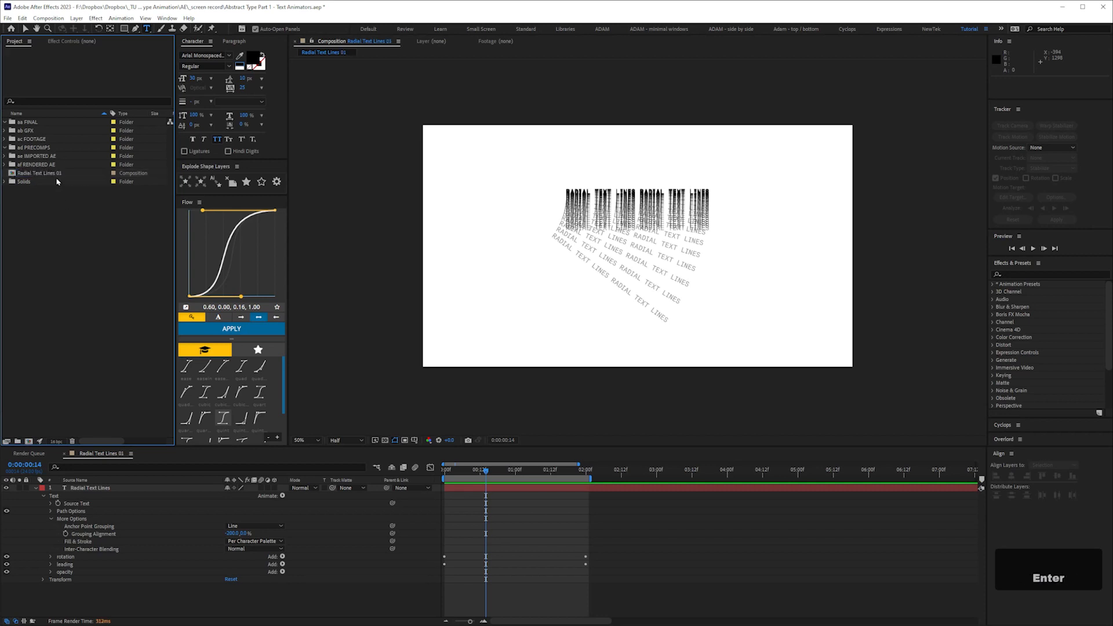
Duplicate the Radial Text Lines 01 composition and open the duplicate, Radial Text Lines 02.
key(ctrl+d)
click(67, 217)
click(53, 182)
double_click(52, 182)
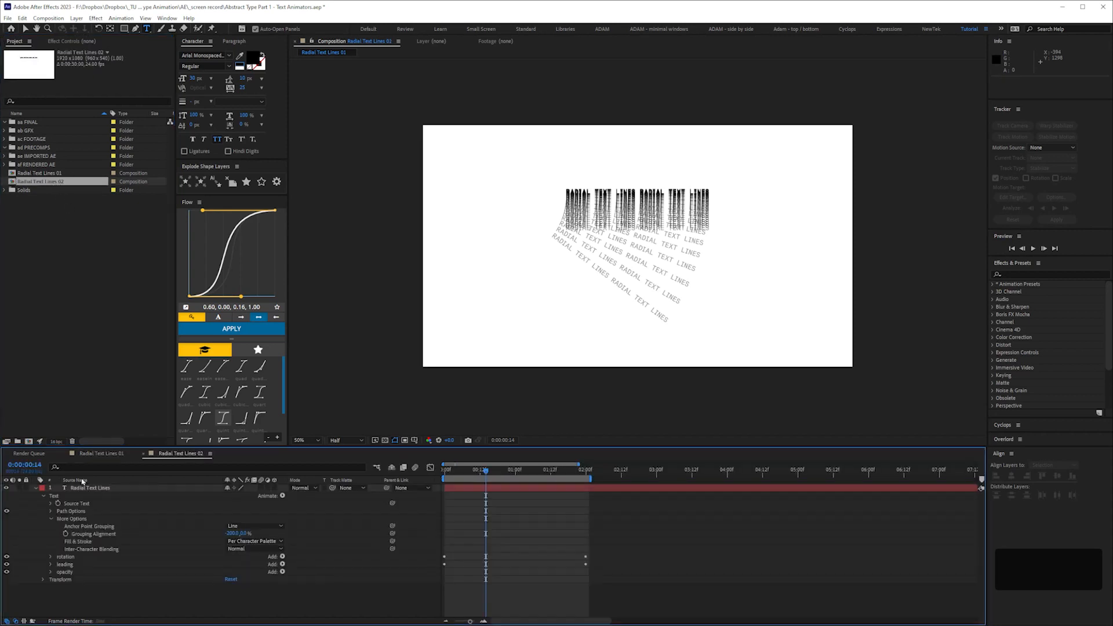
In Radial Text Lines 02, change the text's Anchor Point Grouping from Line to Character and preview the animation.
click(51, 519)
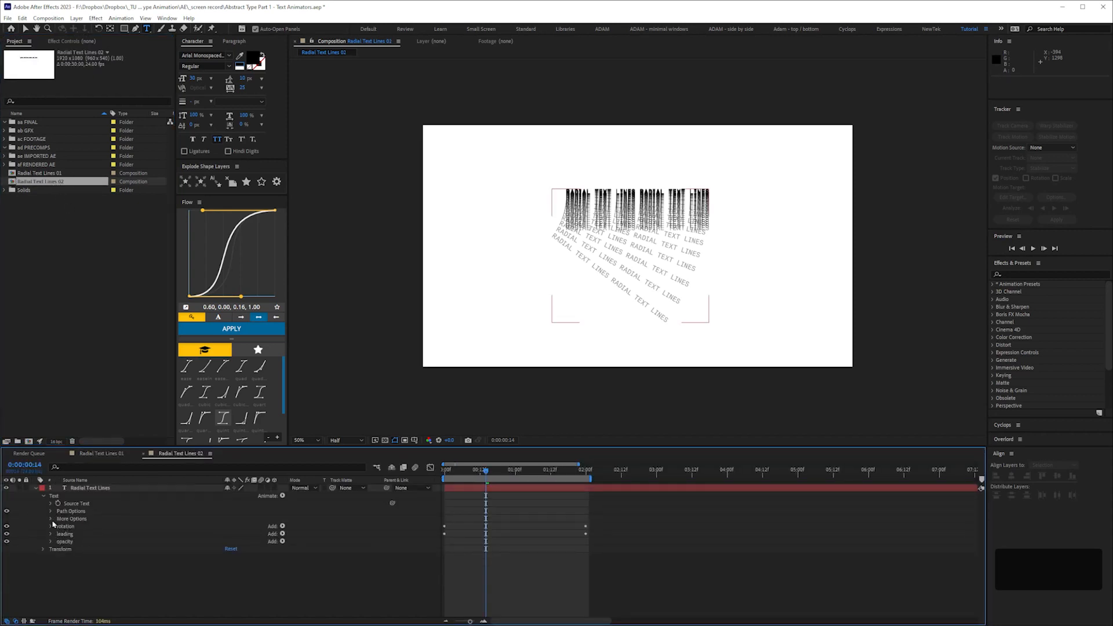
drag(473, 471, 504, 474)
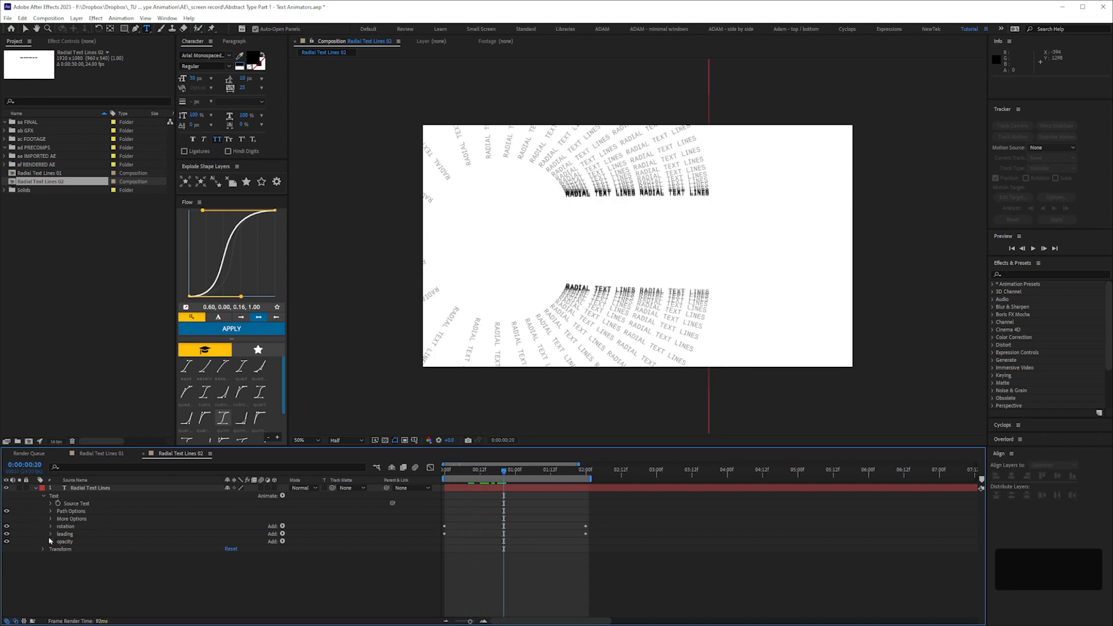
click(50, 519)
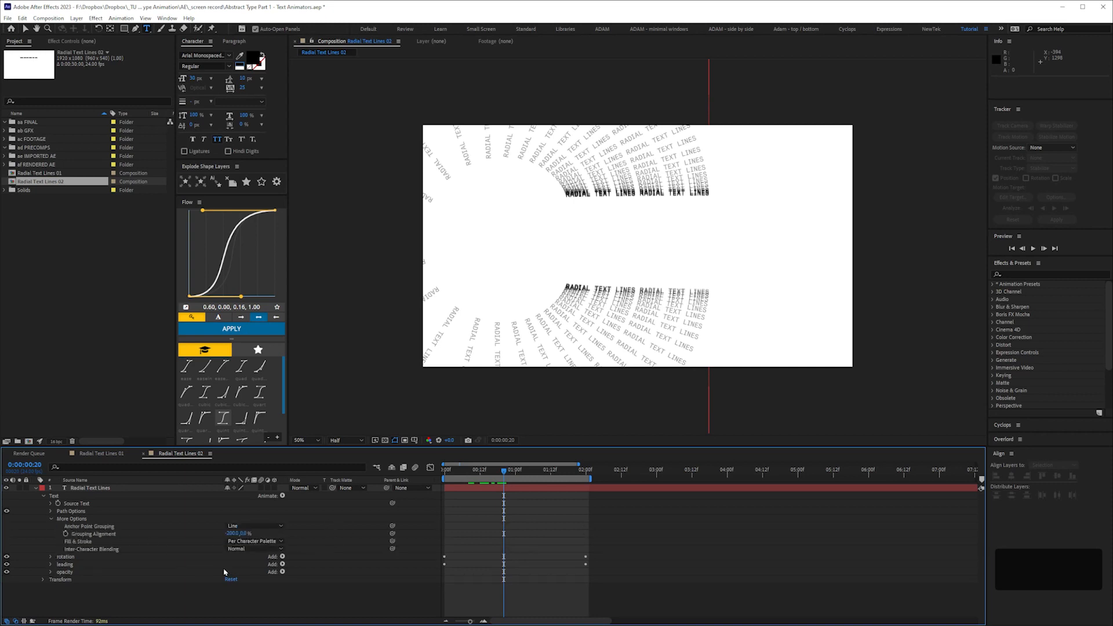
click(250, 526)
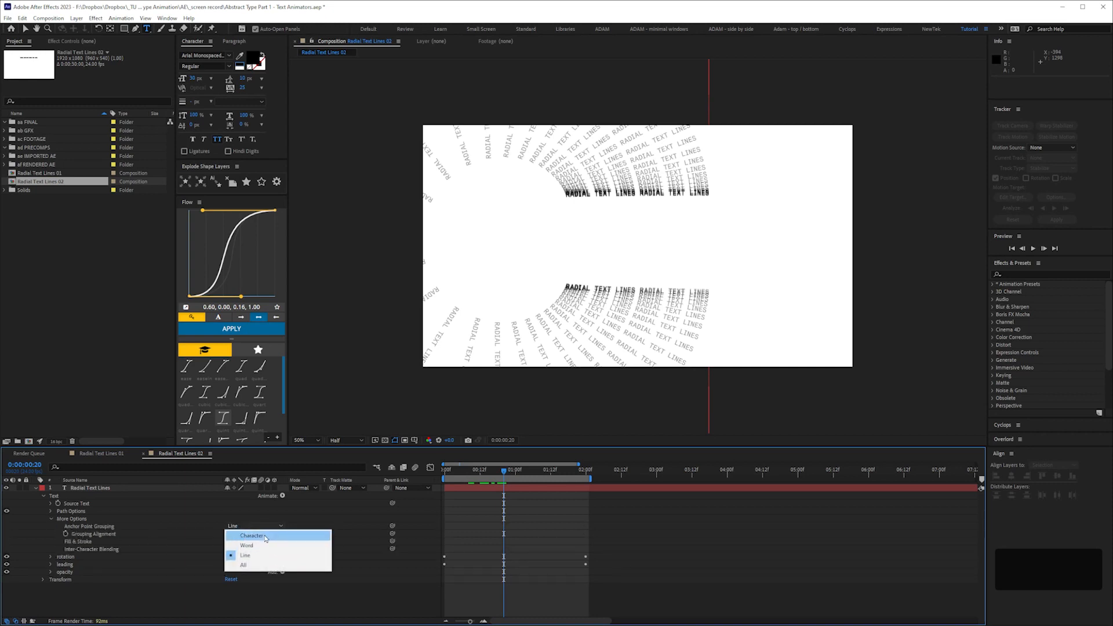
click(243, 532)
click(41, 539)
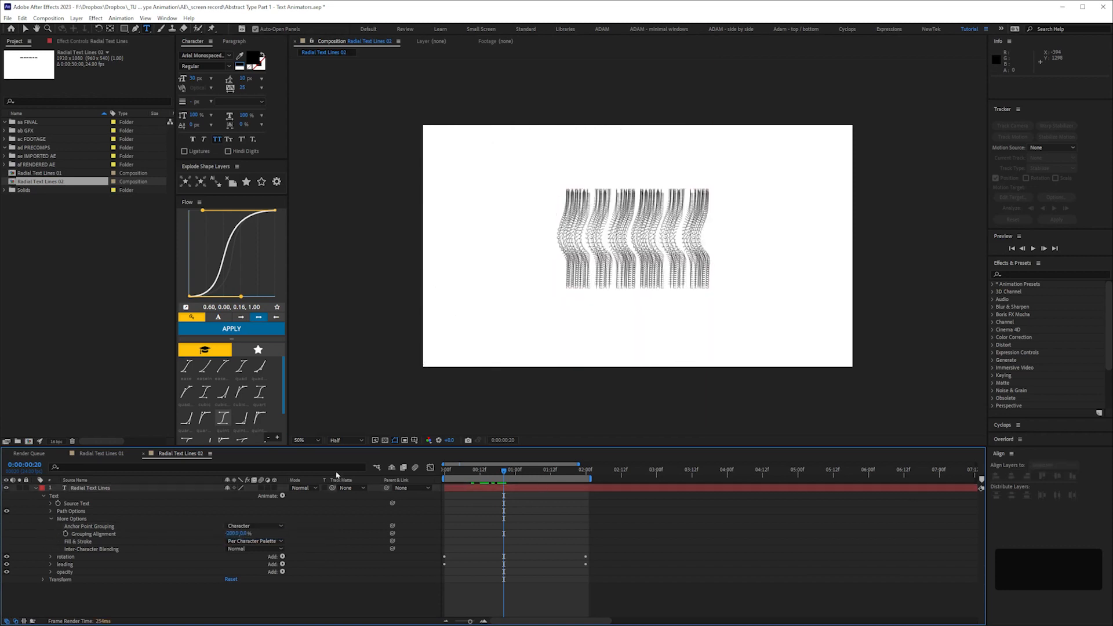
key(KP_0)
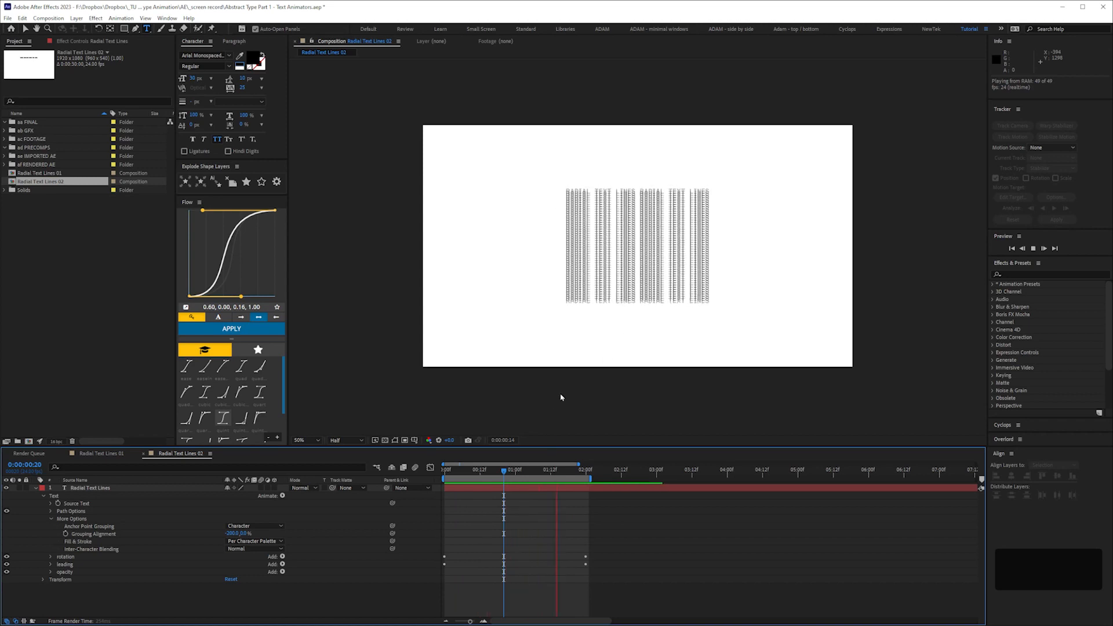
key(space)
mouse_move(480, 474)
mouse_down()
mouse_move(445, 476)
mouse_move(476, 478)
mouse_up()
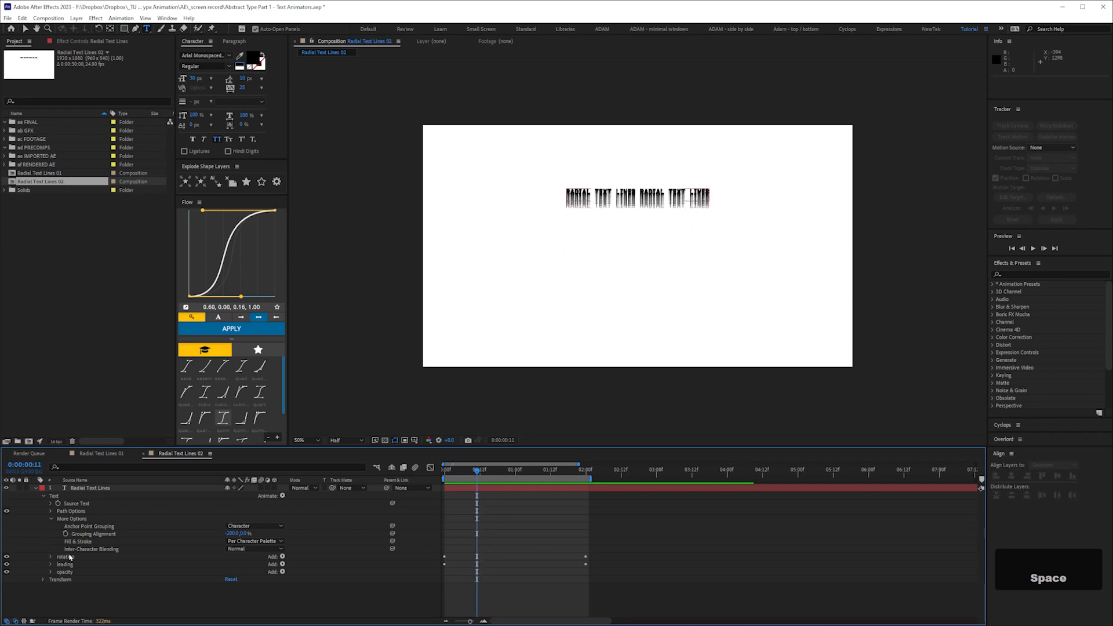
Shorten the outgoing ease handle of the rotation animator's first Offset keyframe so the rotation starts sooner.
click(50, 519)
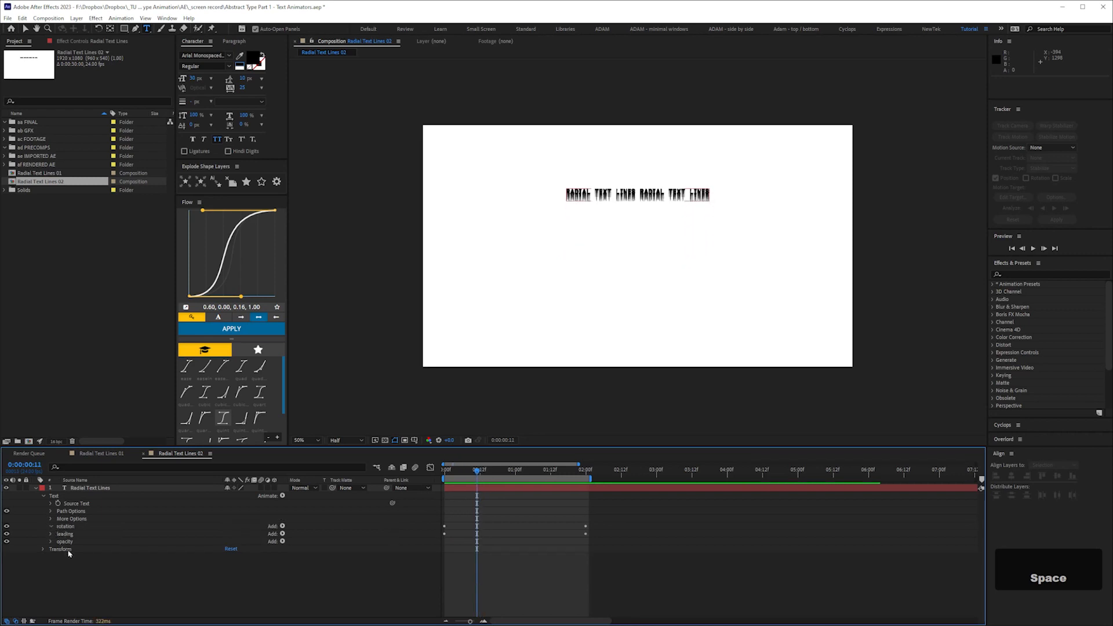
click(50, 526)
drag(463, 571, 429, 548)
click(432, 468)
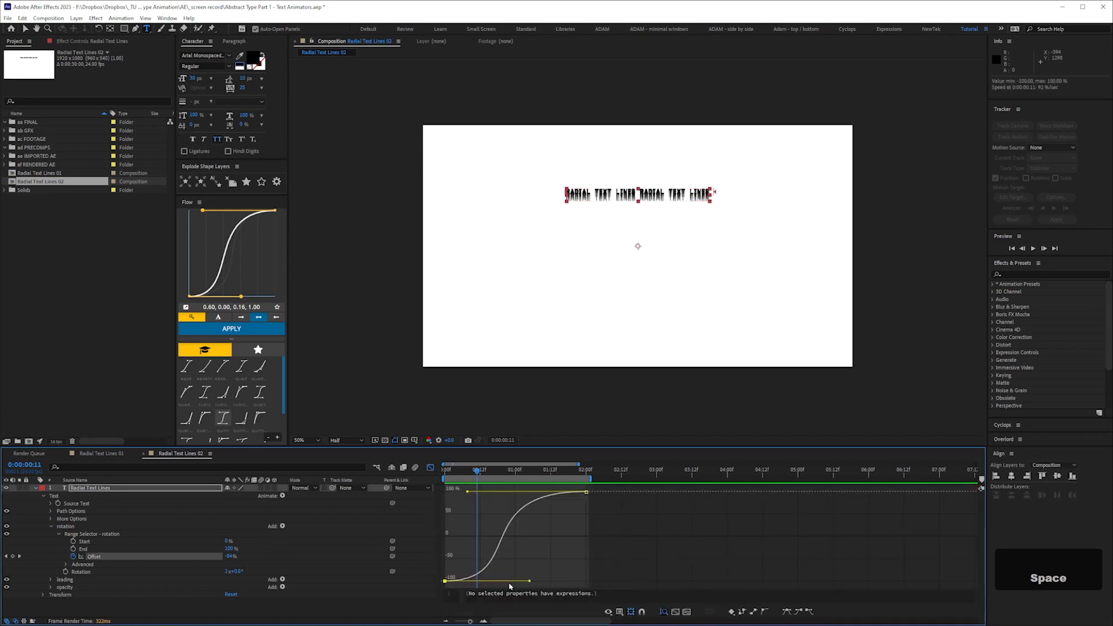
drag(530, 583, 500, 583)
click(430, 468)
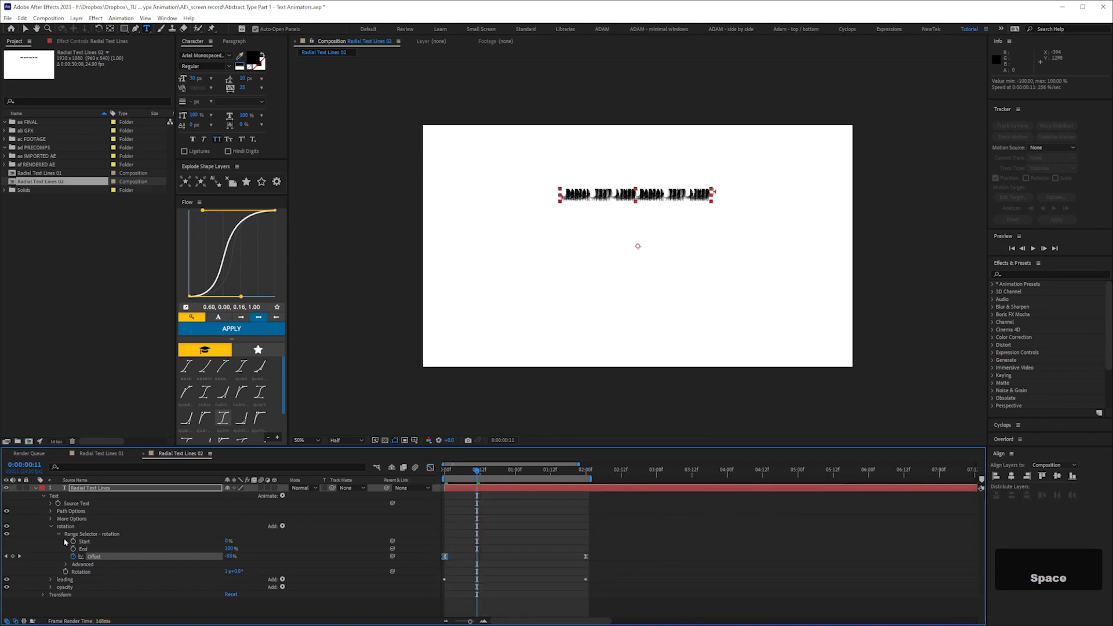
Shorten the outgoing ease handle of the leading animator's first Offset keyframe to roughly match the rotation curve.
click(50, 580)
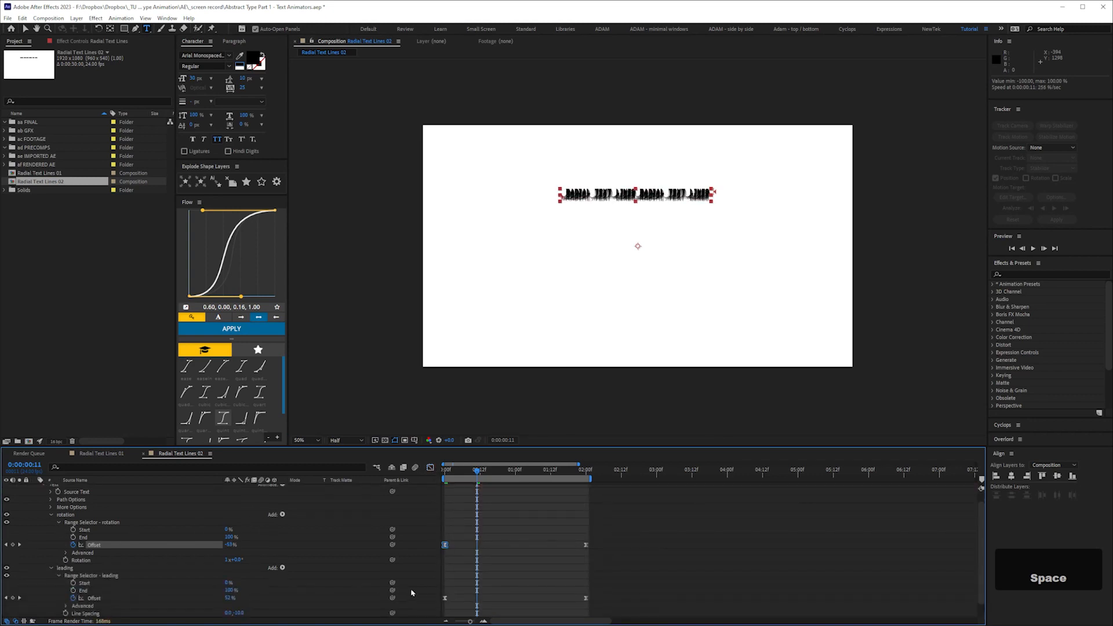
click(446, 598)
click(430, 467)
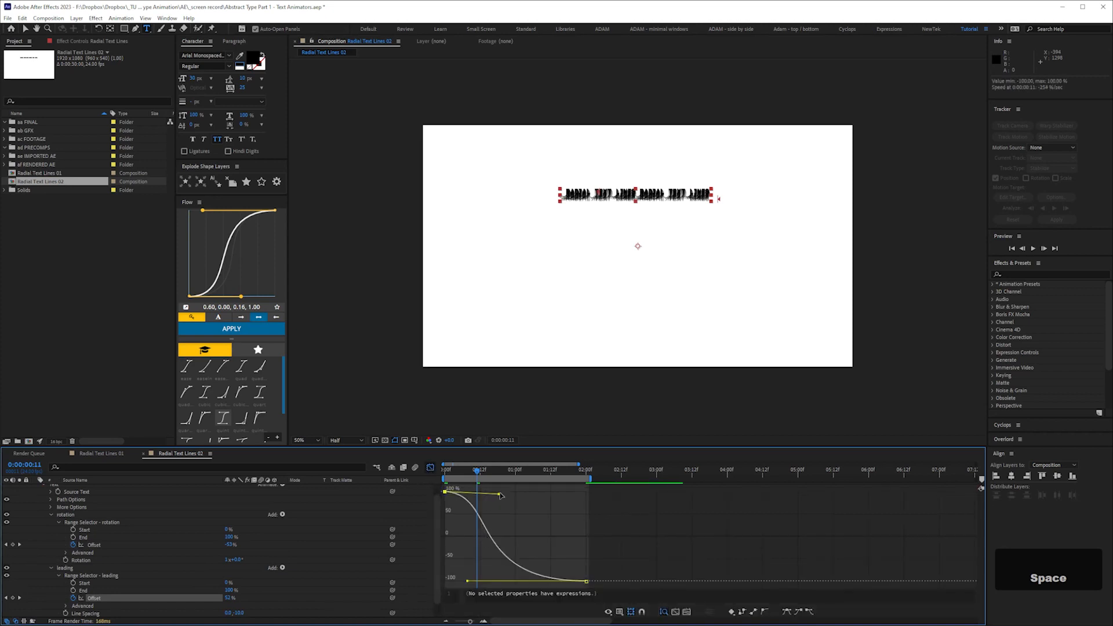
drag(500, 497, 505, 497)
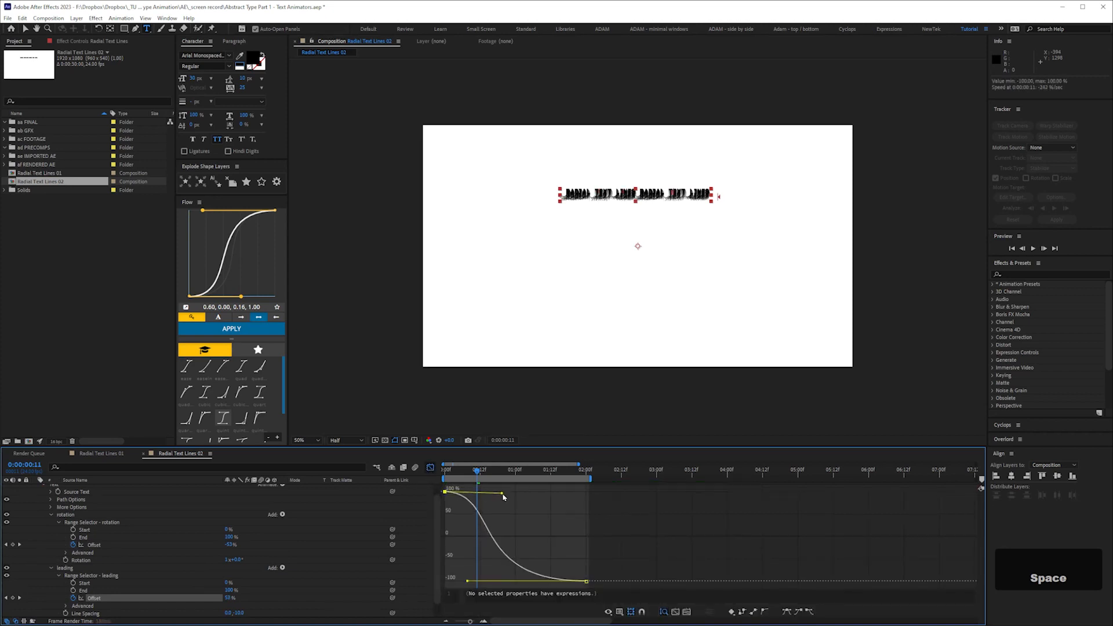
click(430, 467)
click(312, 493)
Preview the Radial Text Lines 02 animation with the adjusted rotation and leading easing.
key(KP_0)
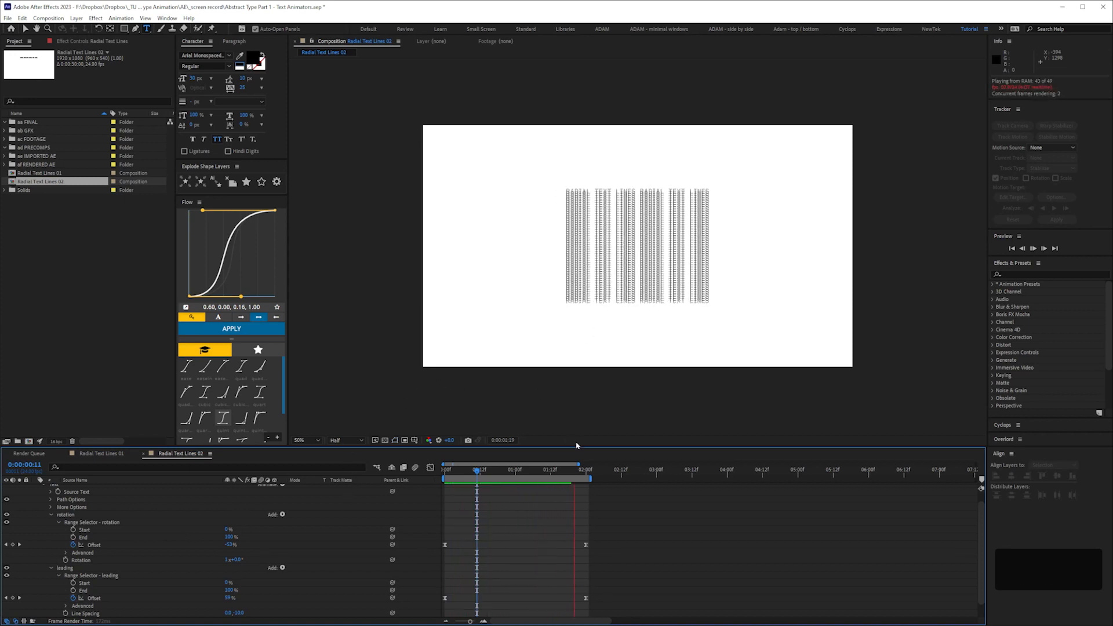
key(space)
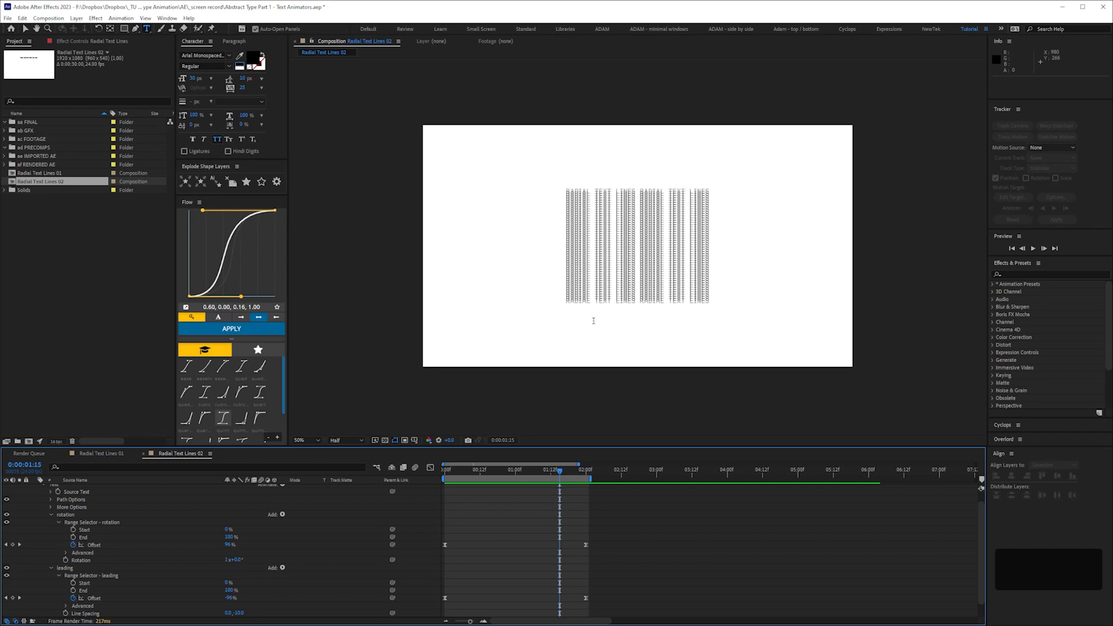
key(space)
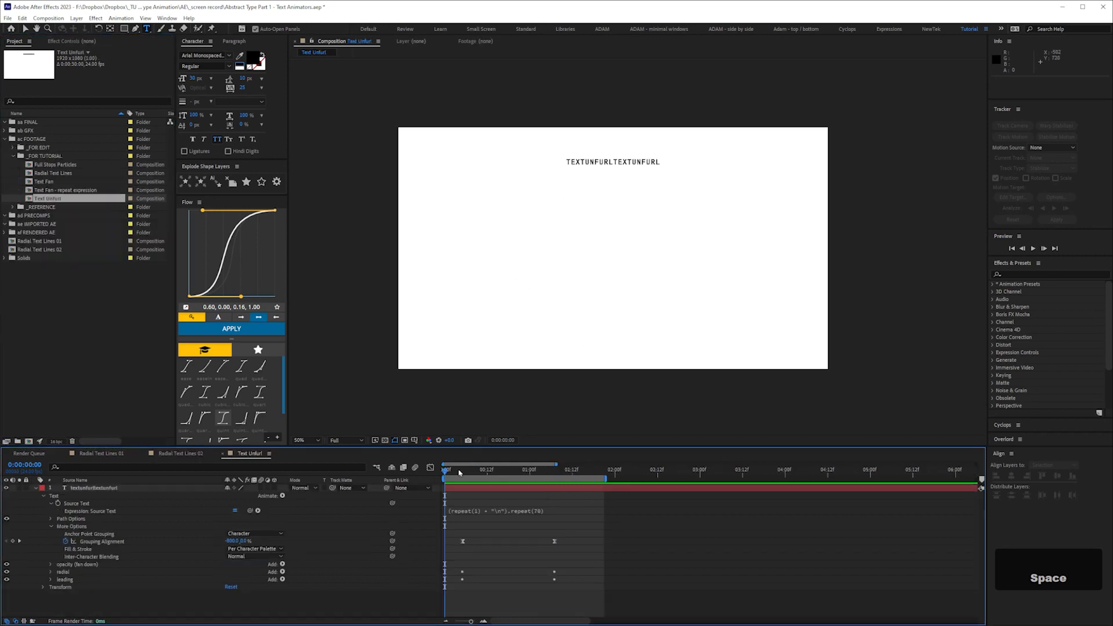
Scrub through and preview the Text Unfurl example composition.
drag(458, 473, 456, 478)
drag(462, 474, 491, 473)
key(KP_0)
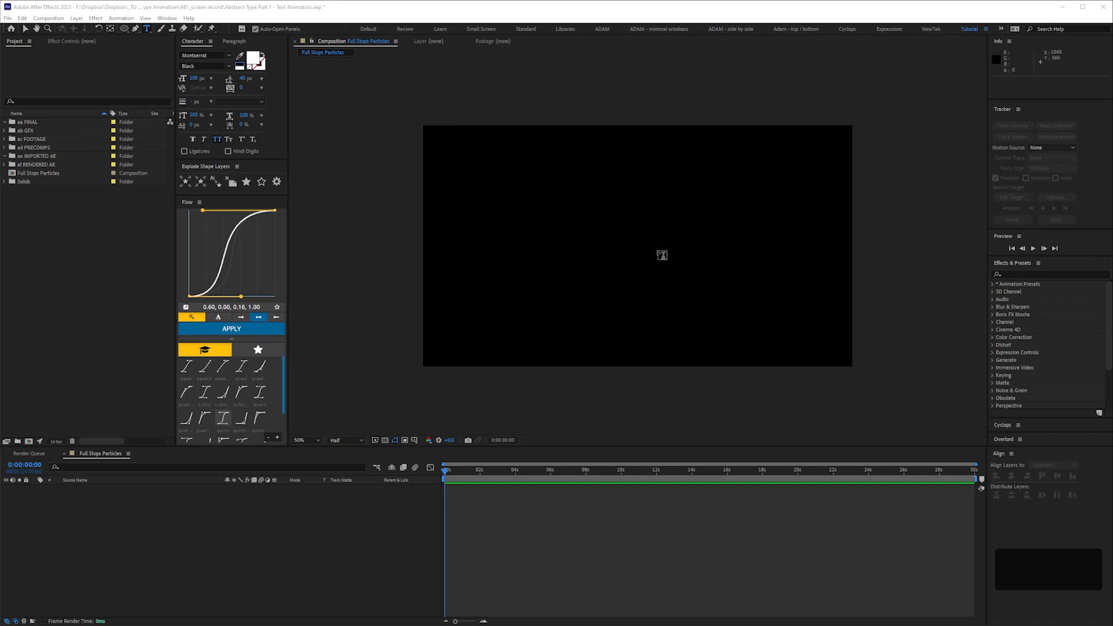
Create a new text layer containing a single full stop in the Full Stops Particles composition, and select it.
click(201, 554)
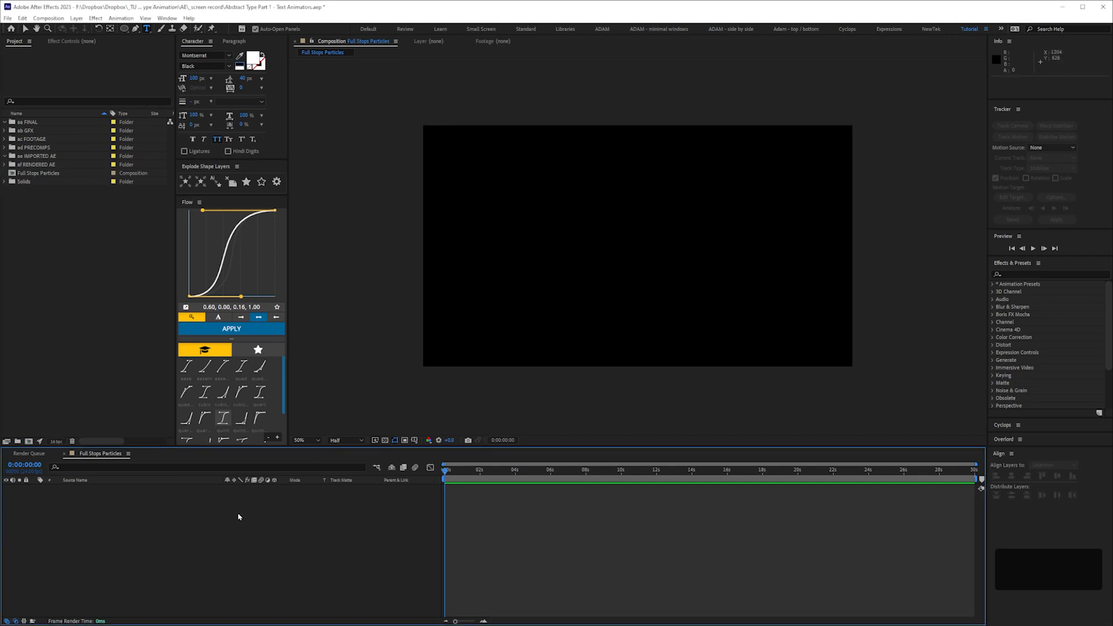
key(ctrl+alt+shift+t)
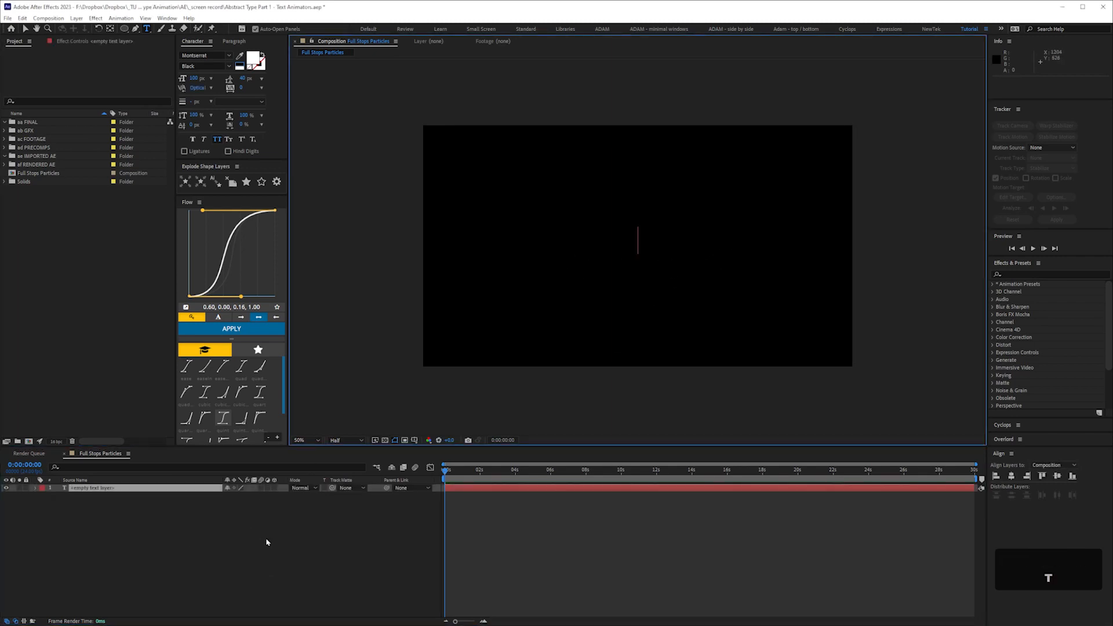
text(.)
click(99, 534)
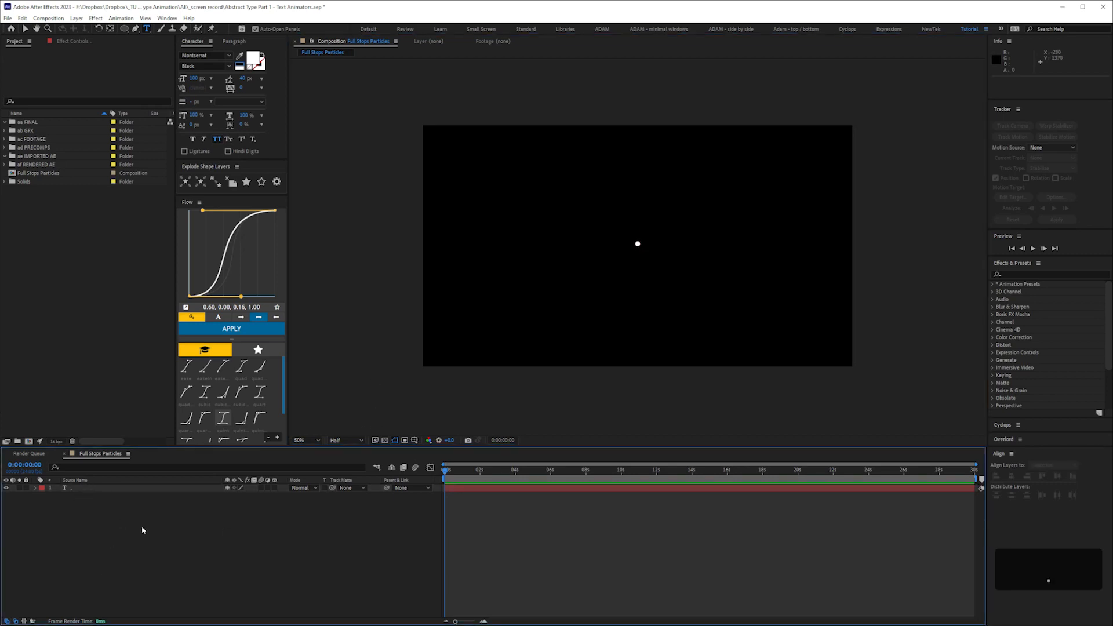
click(75, 490)
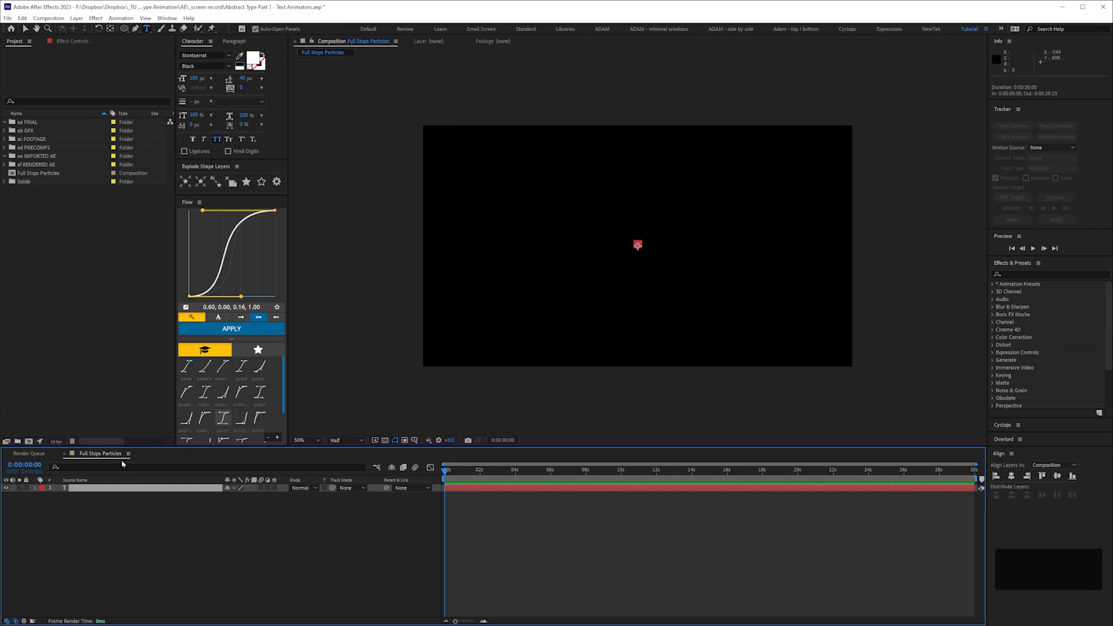
Open the Radial Text Lines 01 composition from the precomps folder and copy its layer's text-repeating Source Text expression.
click(5, 148)
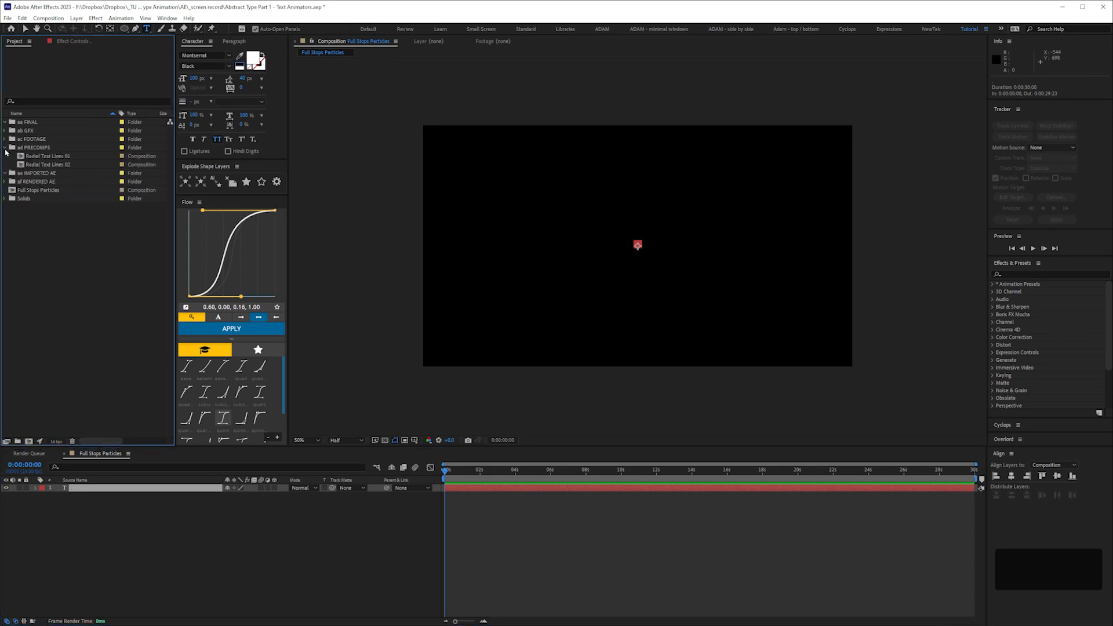
double_click(65, 156)
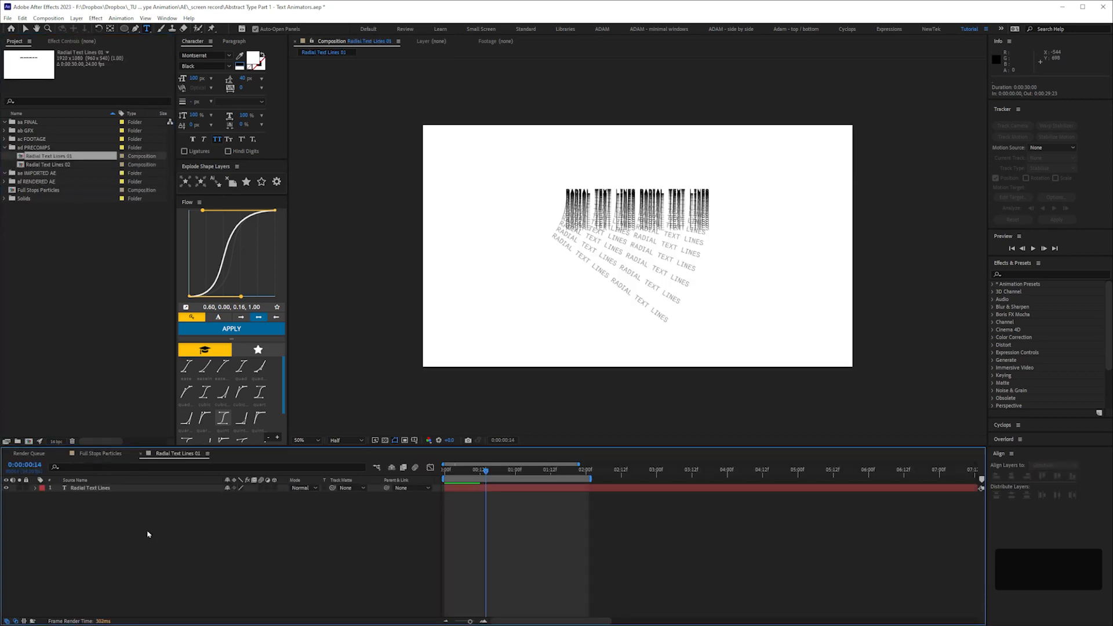
click(77, 492)
key(e)
key(e)
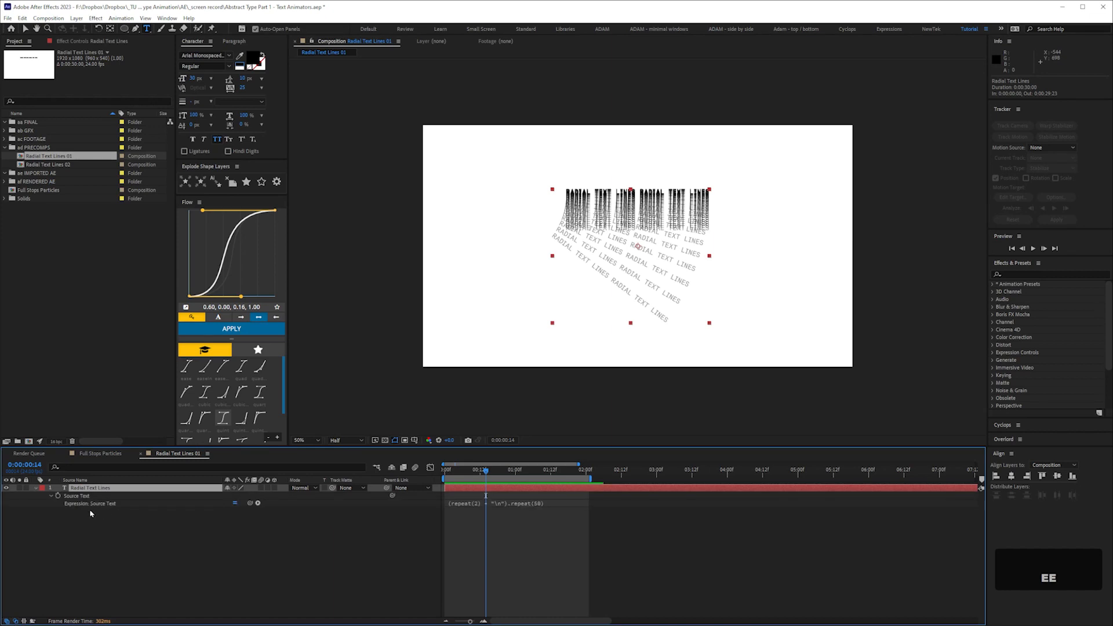
click(503, 503)
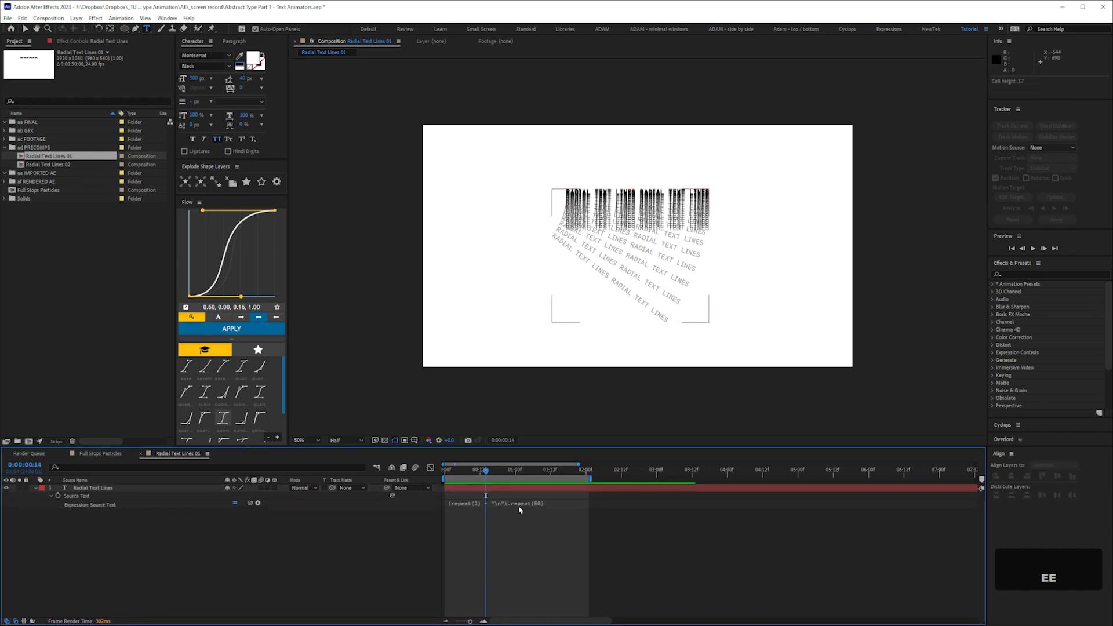
click(537, 505)
key(ctrl+c)
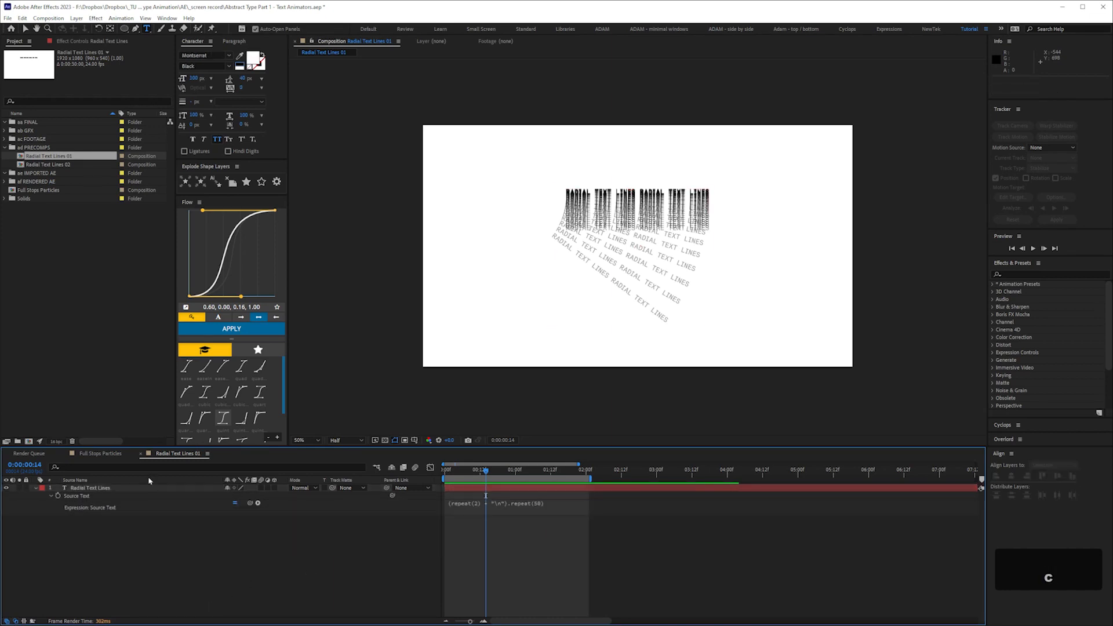
Return to the Full Stops Particles composition and paste the copied repeat expression onto the full stop layer's Source Text.
click(141, 453)
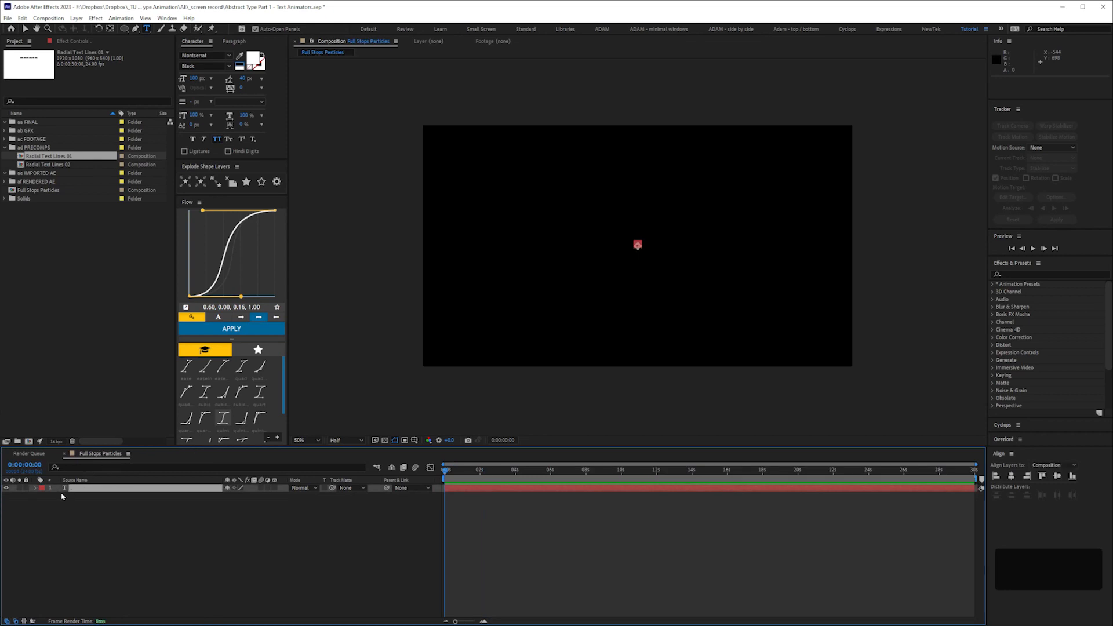
click(34, 489)
alt+click(58, 503)
key(ctrl+v)
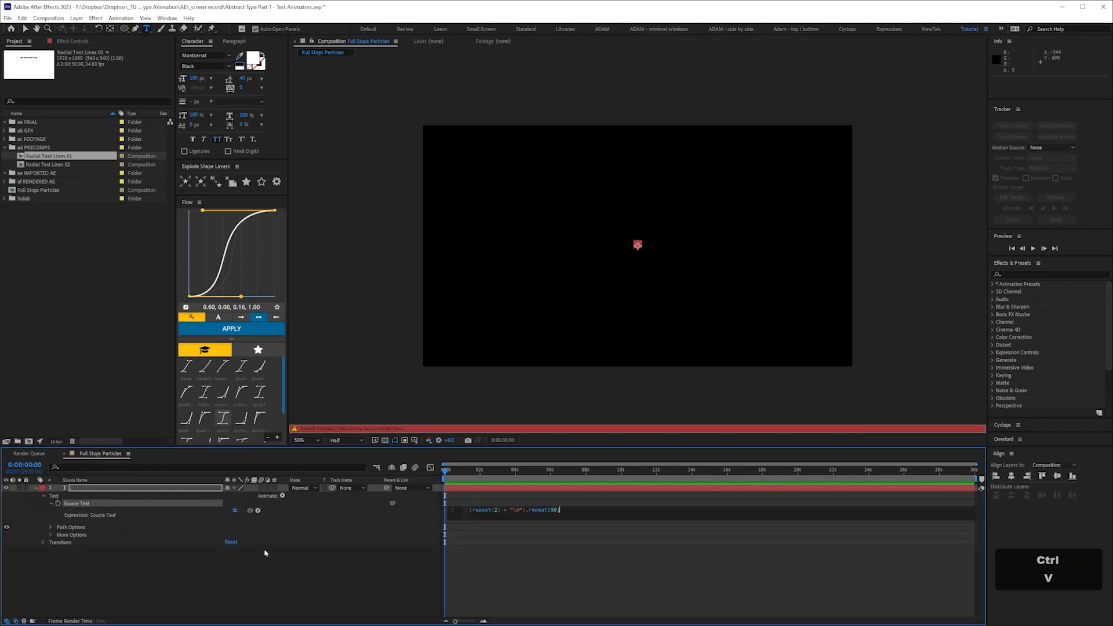
Set both repeat counts in the Source Text expression to 100, for 100 full stops per line and 100 lines.
click(496, 510)
key(BackSpace)
text(100)
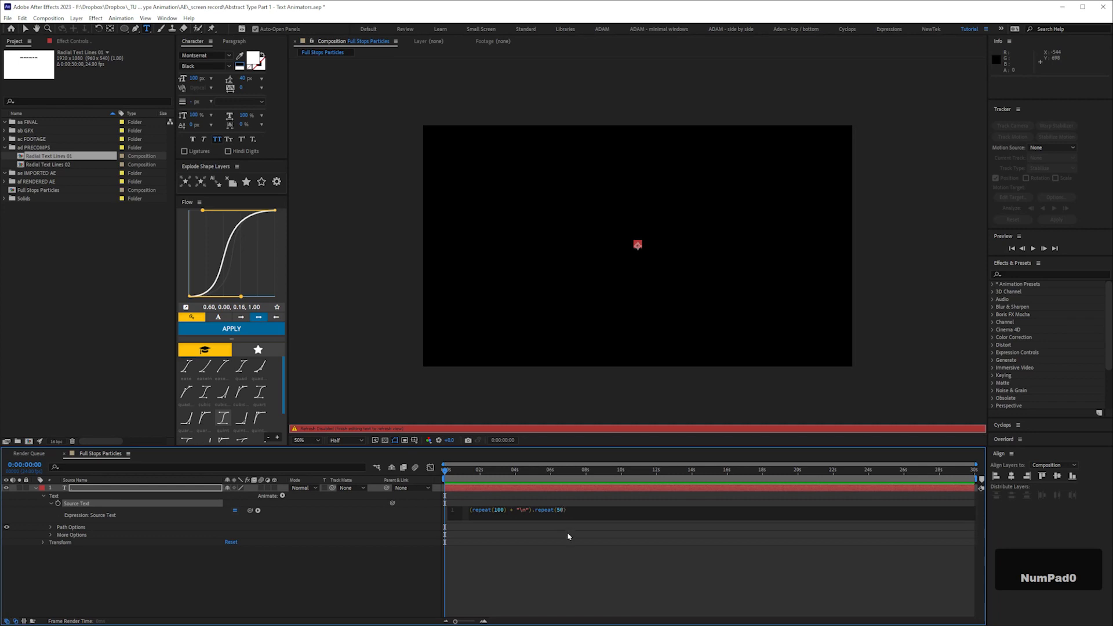
text(100)
click(228, 561)
click(94, 492)
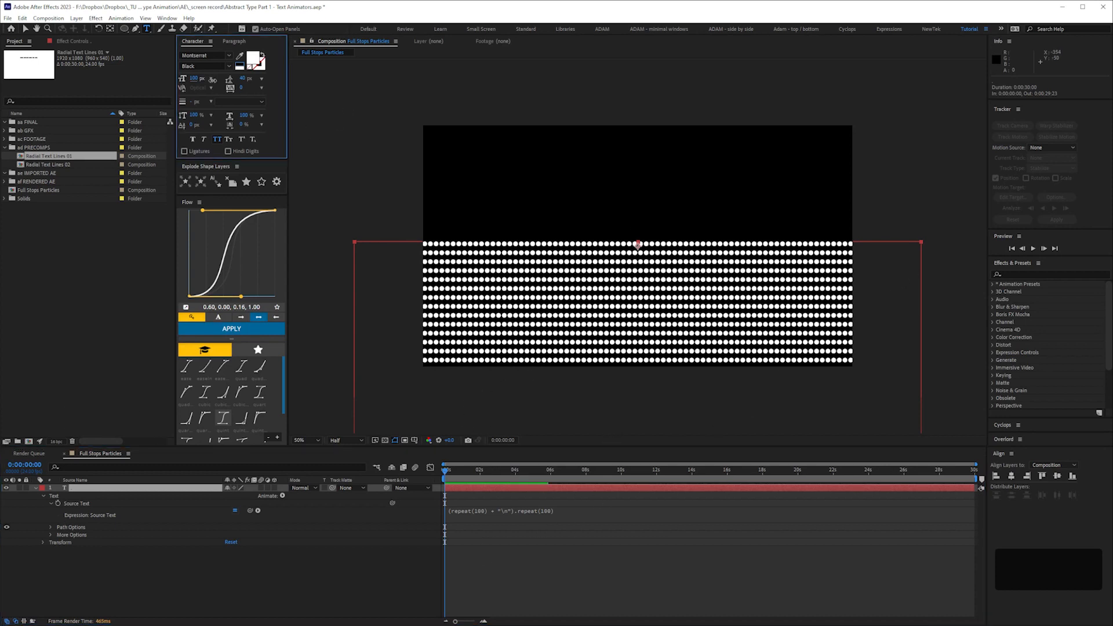
Set the full stop text's font size to 50 px and its leading to 50 px.
drag(197, 78, 195, 81)
click(194, 80)
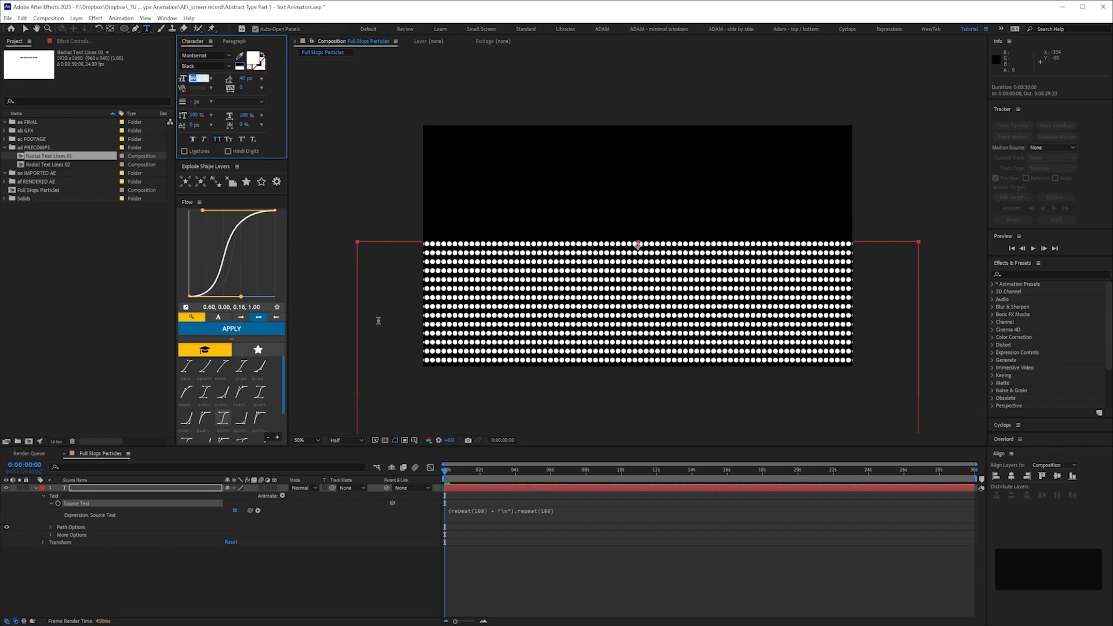
text(50)
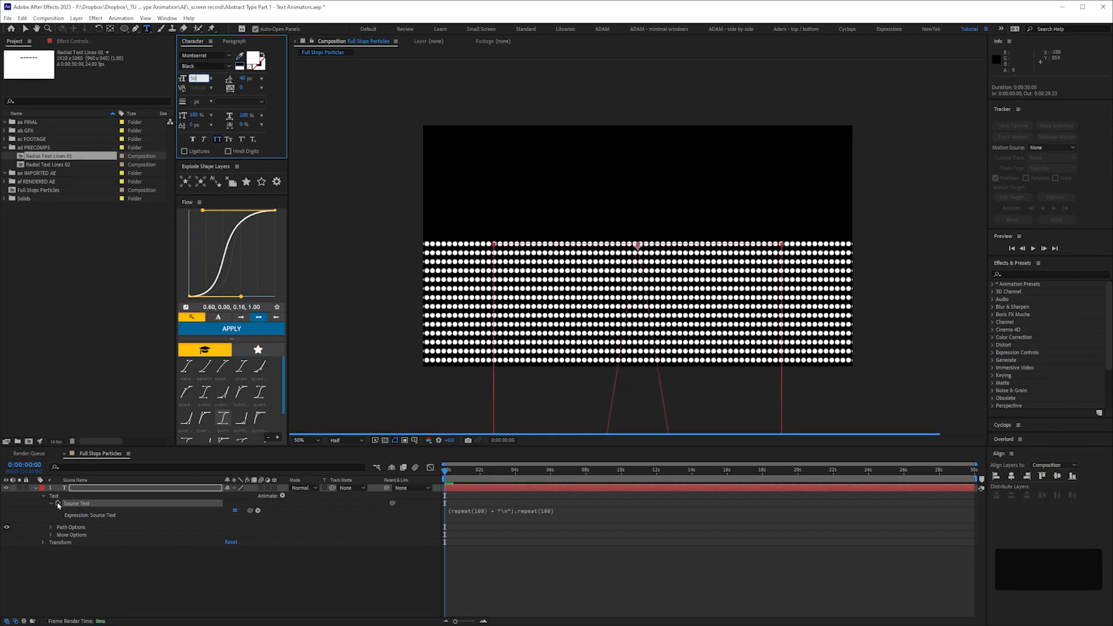
click(81, 493)
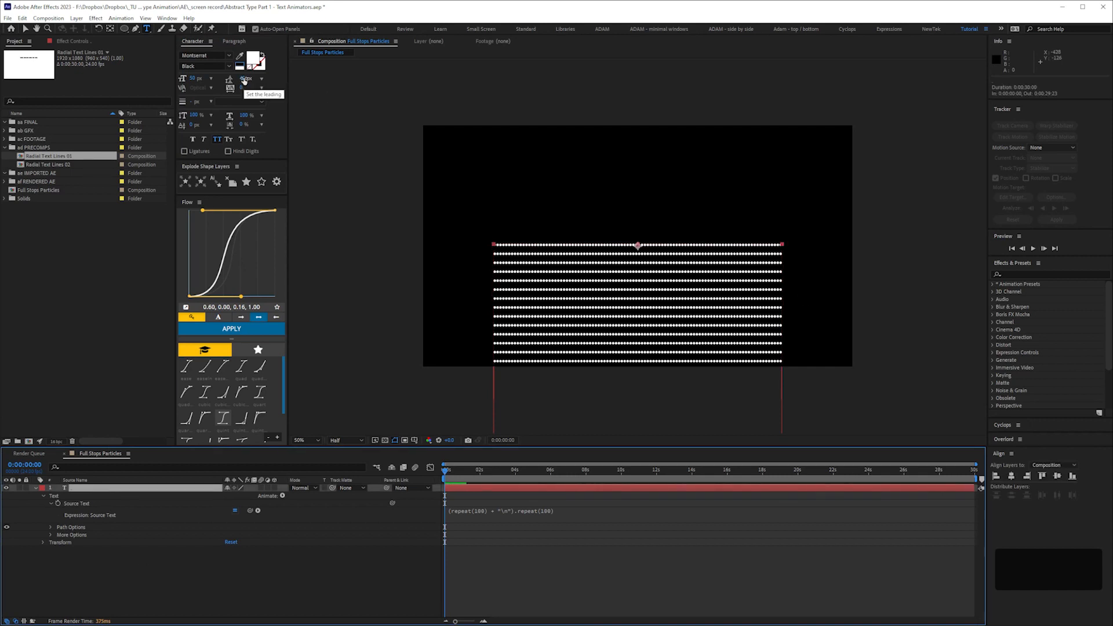
click(244, 79)
text(50)
key(Return)
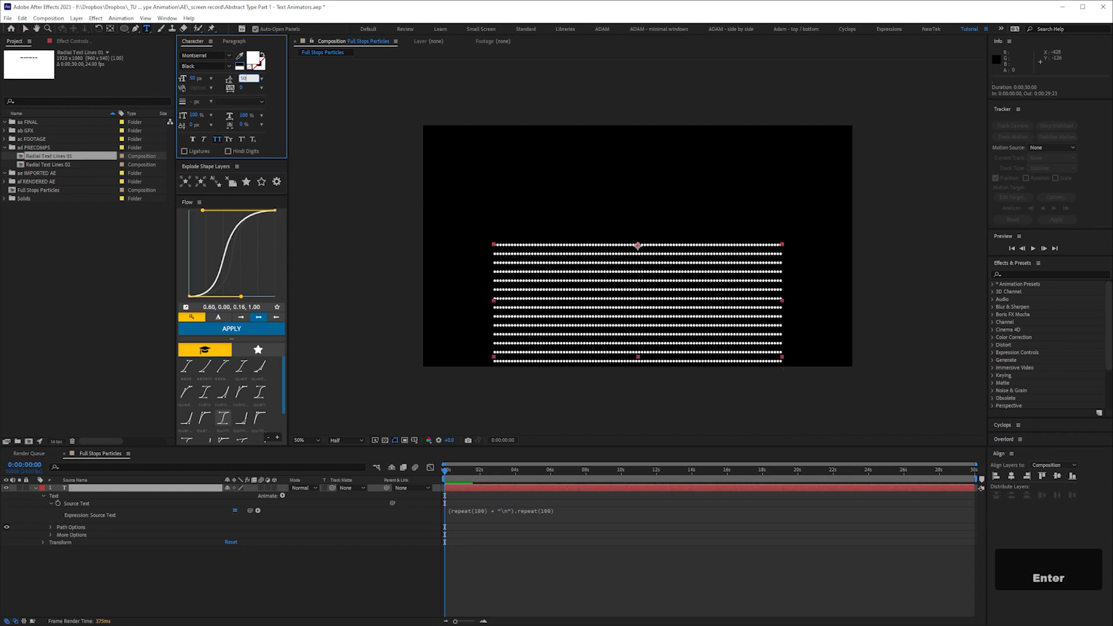
Centre the text layer's anchor point in its content and centre the layer in the composition.
click(77, 503)
click(80, 503)
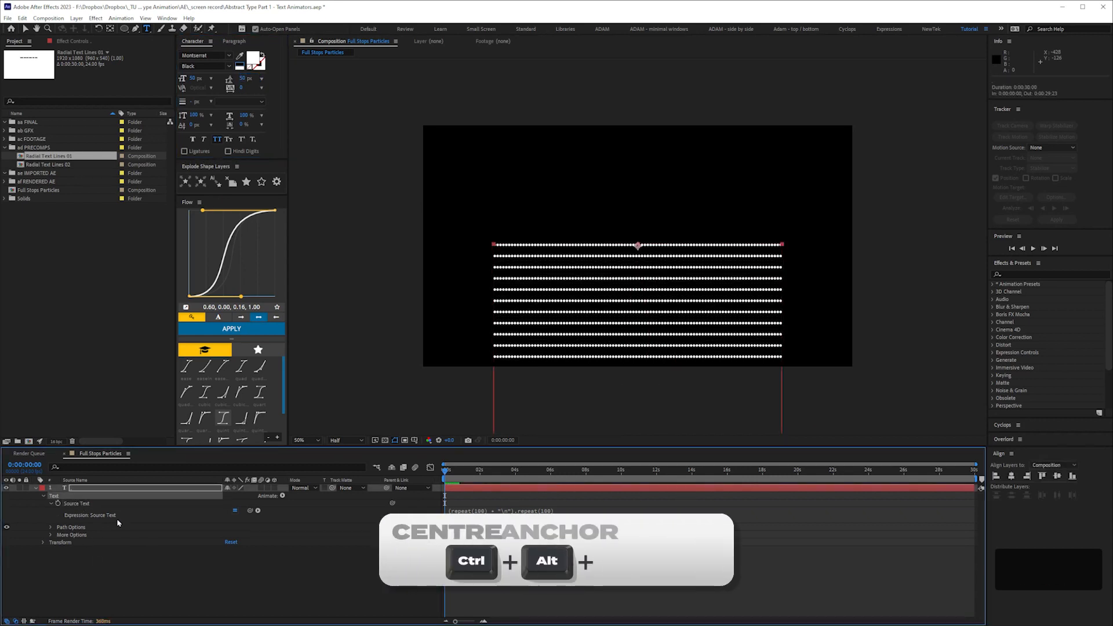
key(ctrl+alt+Home)
key(ctrl+Home)
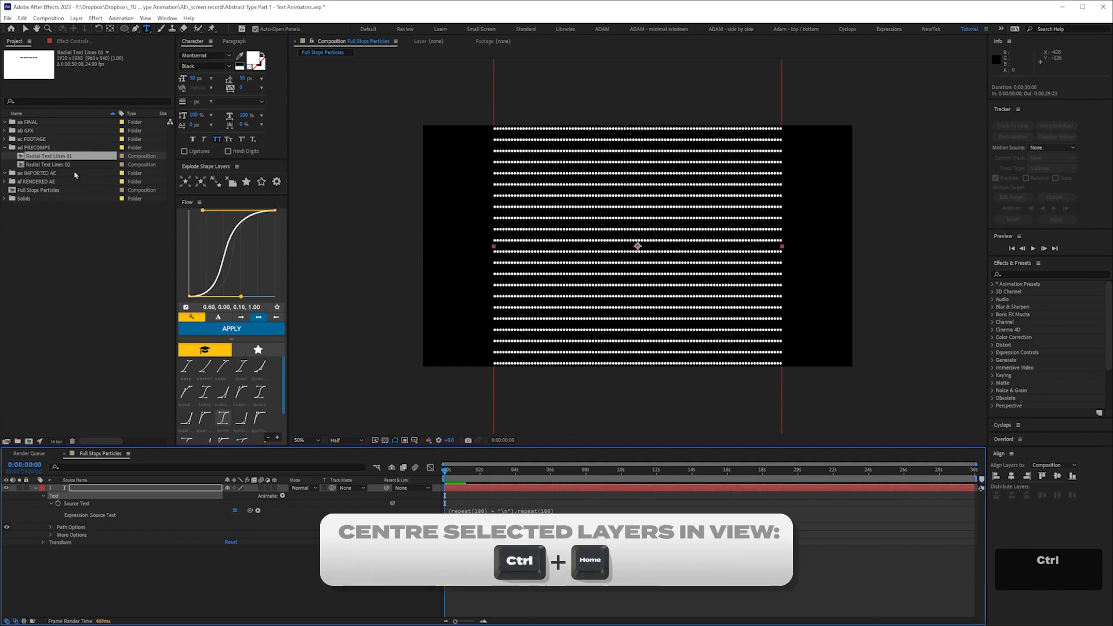
Draw a small circular mask near the middle of the text layer and set its mask mode to None.
click(124, 28)
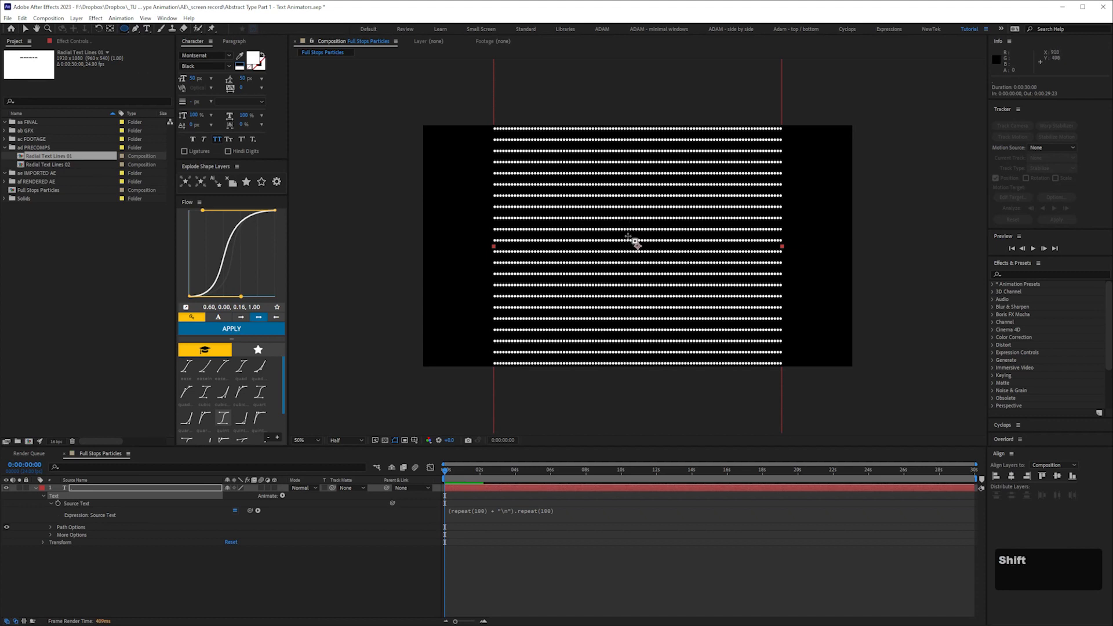
drag(641, 251, 657, 267)
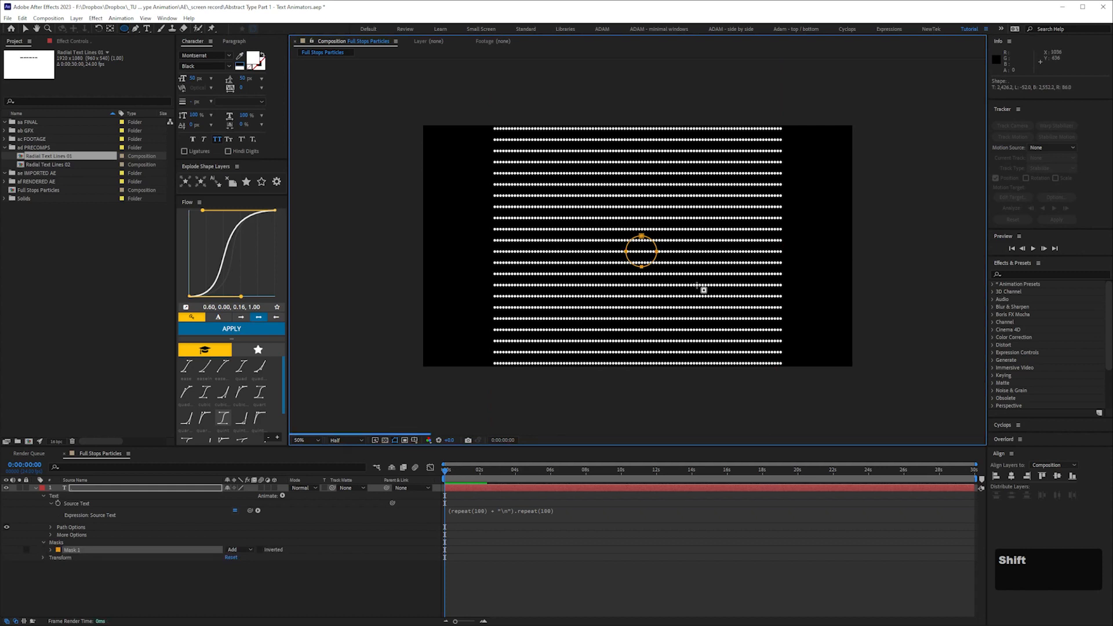
click(239, 551)
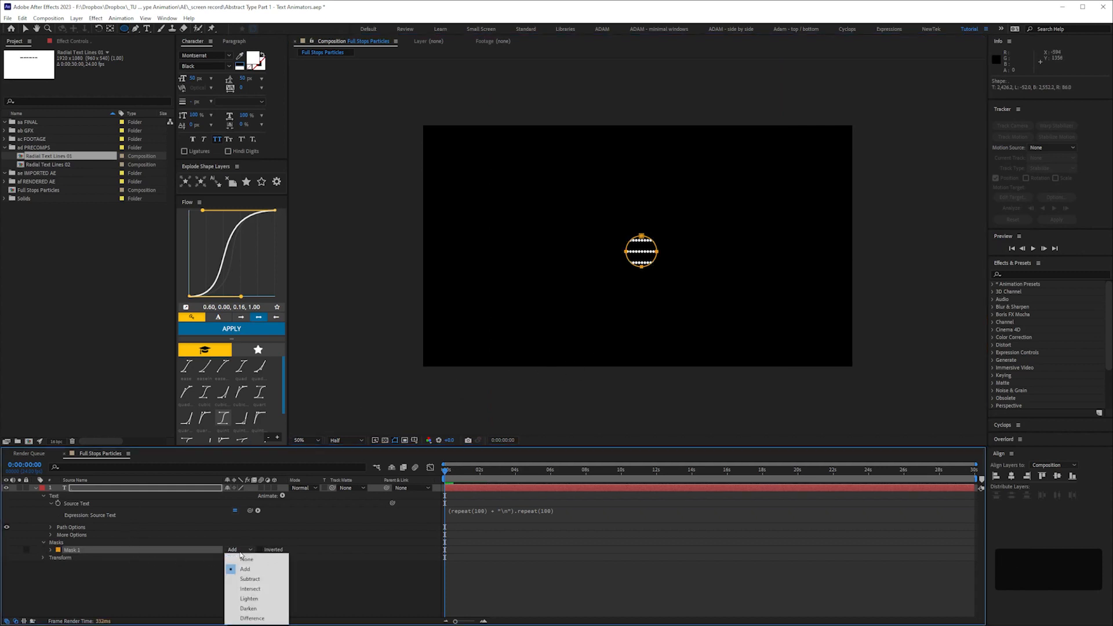
click(244, 559)
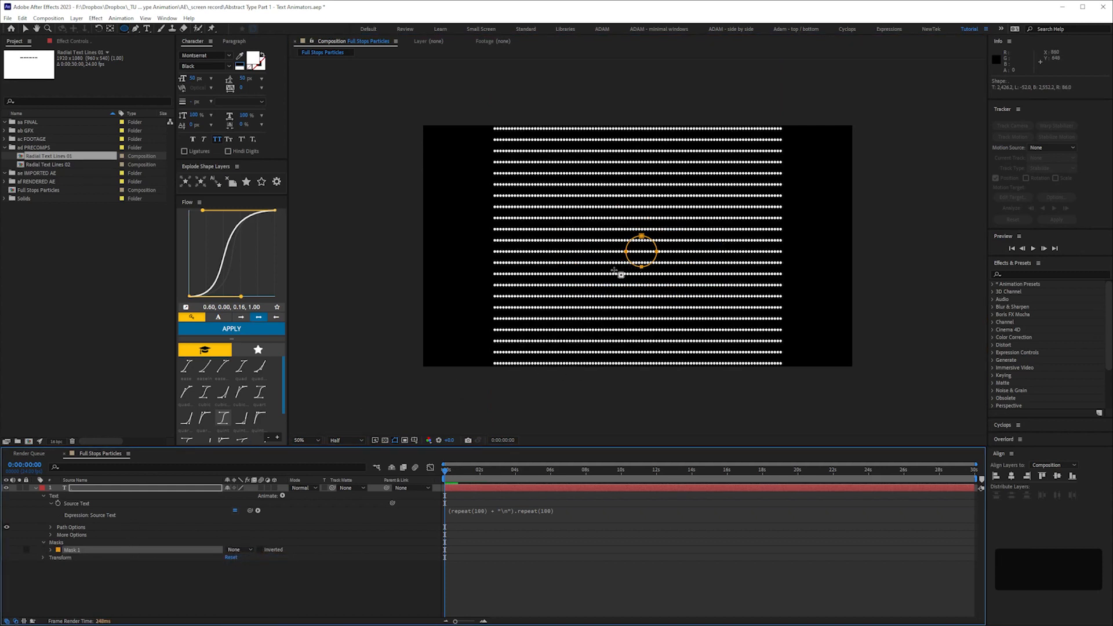
Show the title-safe guides and move the circular mask so it sits exactly on the composition's centre.
key(ctrl+=)
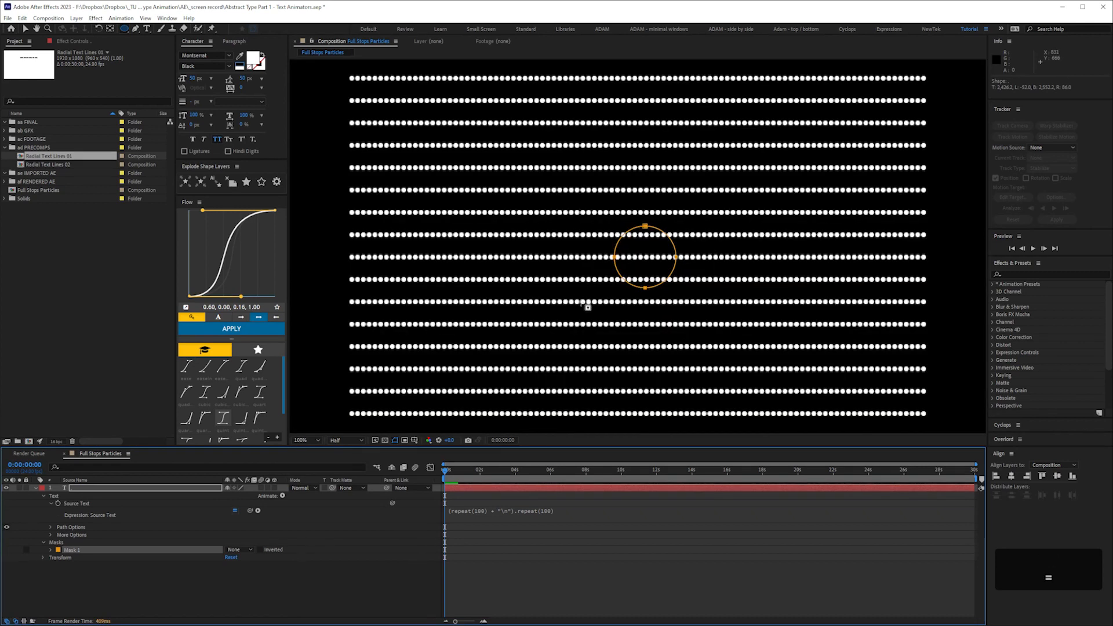
key(apostrophe)
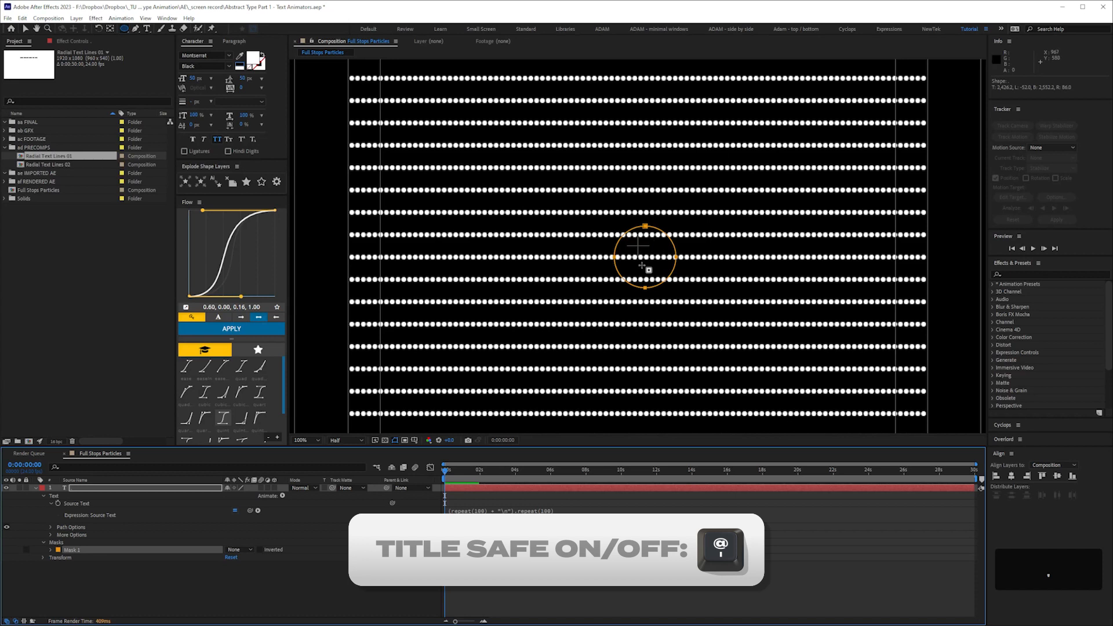
key(v)
double_click(649, 230)
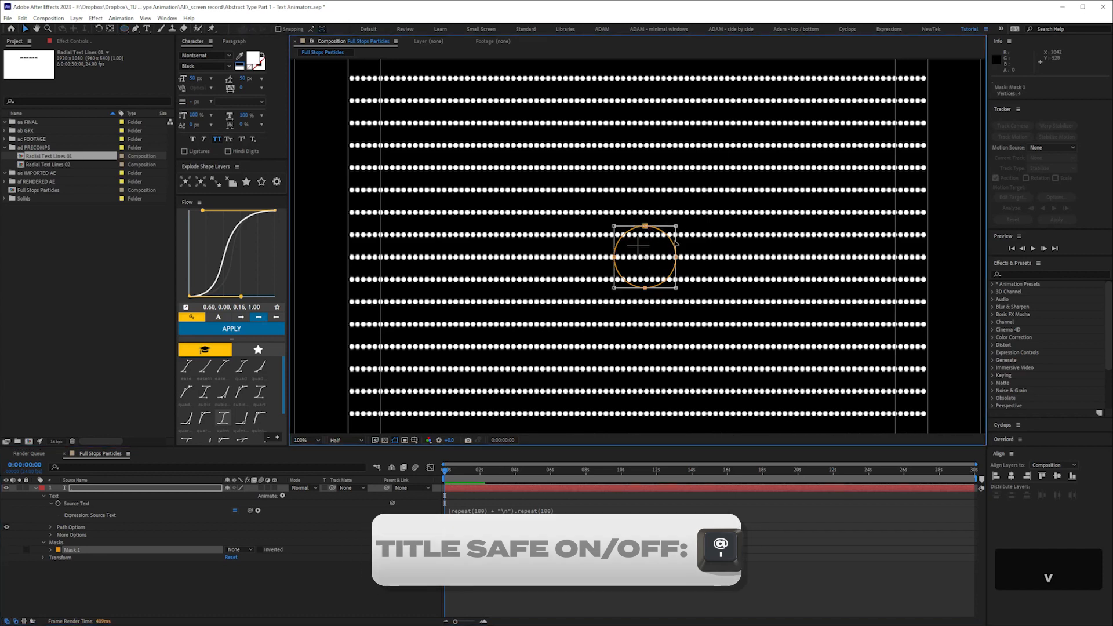
drag(676, 244, 668, 233)
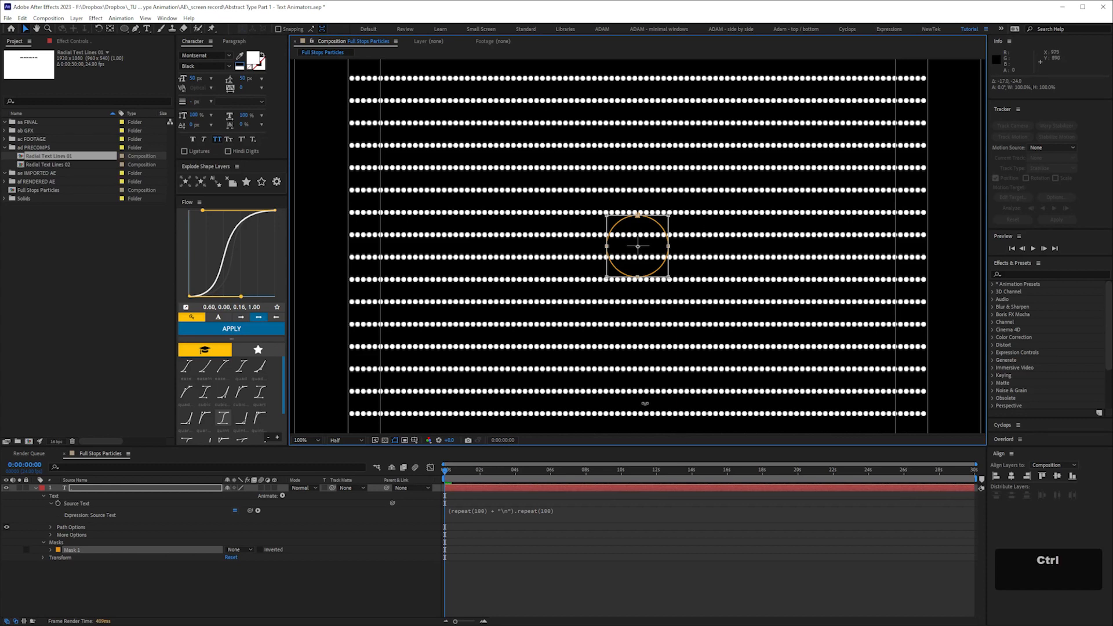
Scale the circular mask down evenly about its centre to about 60% and deselect it.
key(ctrl+minus)
key(ctrl+minus)
key(ctrl+equal)
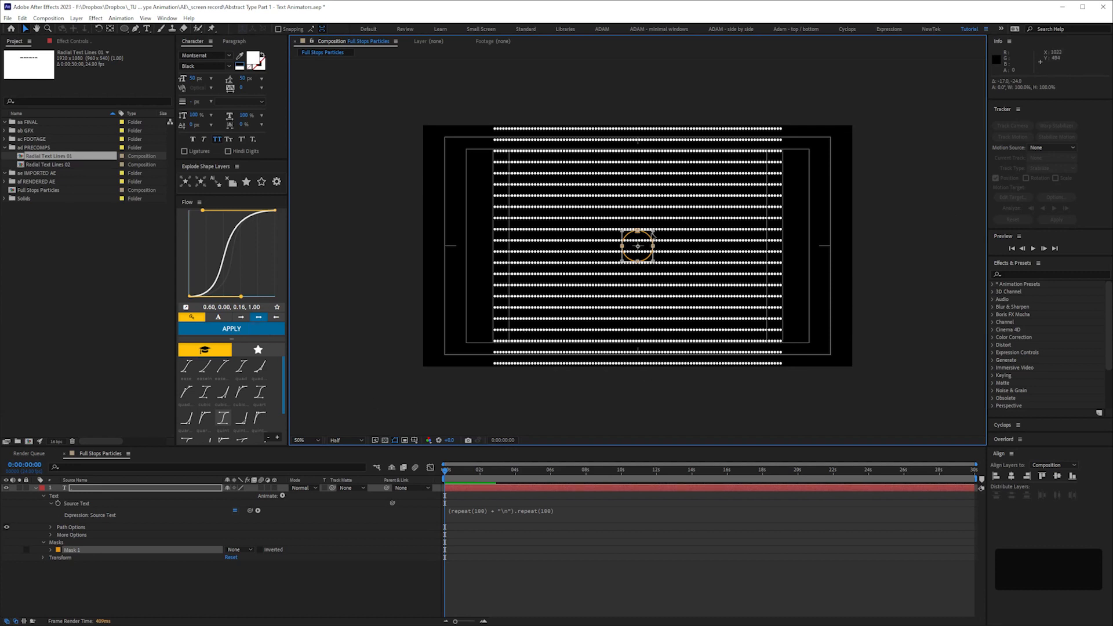
key(ctrl+equal)
key(ctrl+equal)
drag(693, 190, 674, 211)
key(ctrl+minus)
key(ctrl+minus)
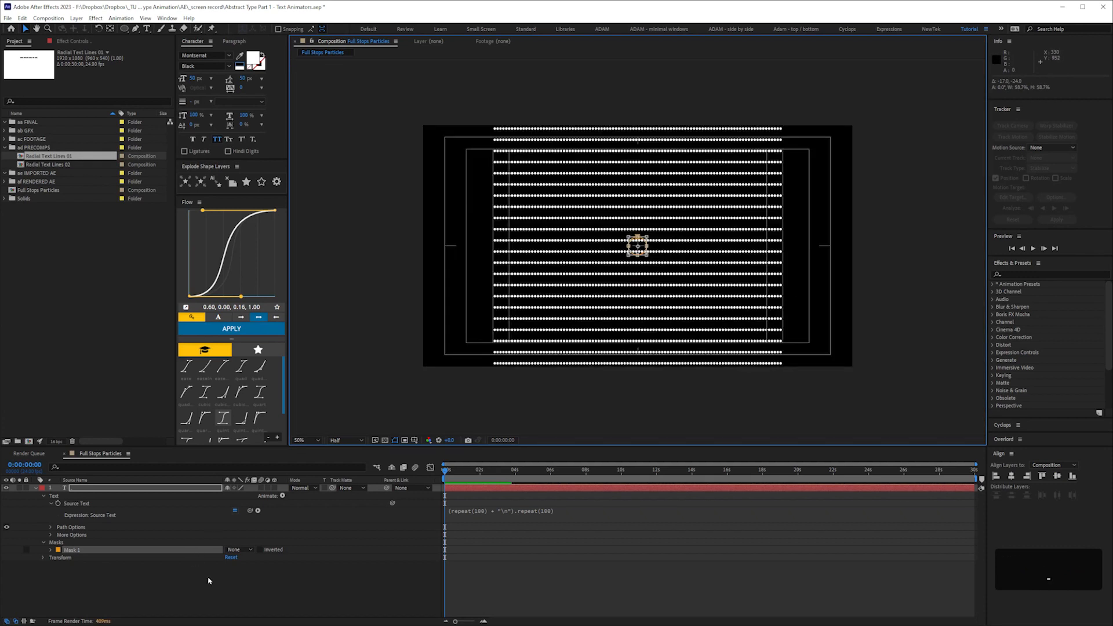
click(209, 580)
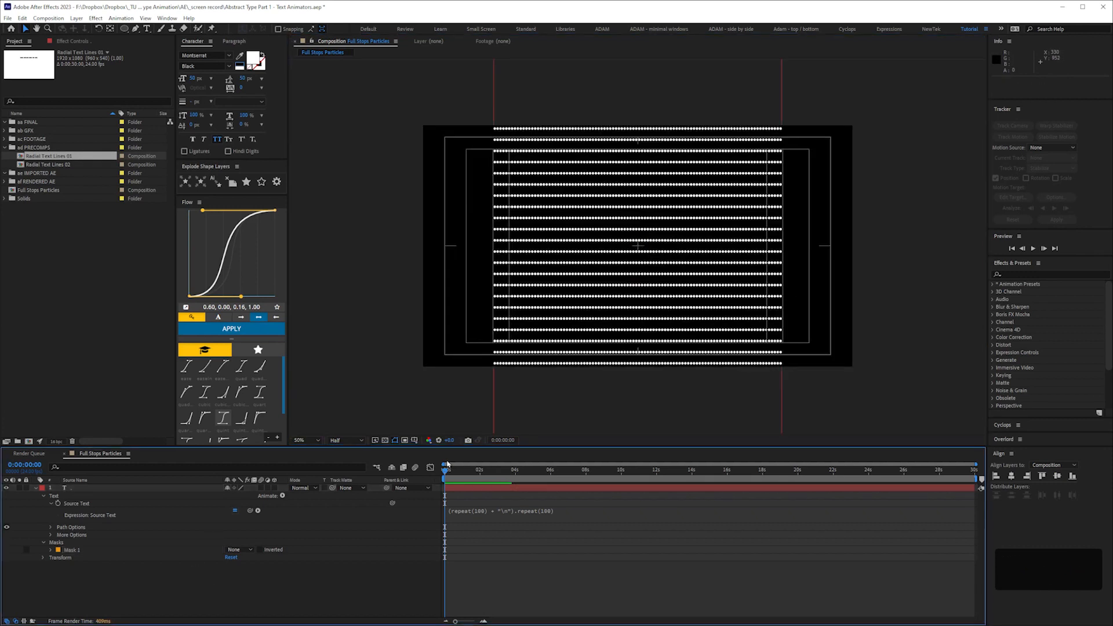
Set the text layer's path to Mask 1 in its Path Options.
click(72, 550)
click(50, 527)
click(255, 534)
click(279, 556)
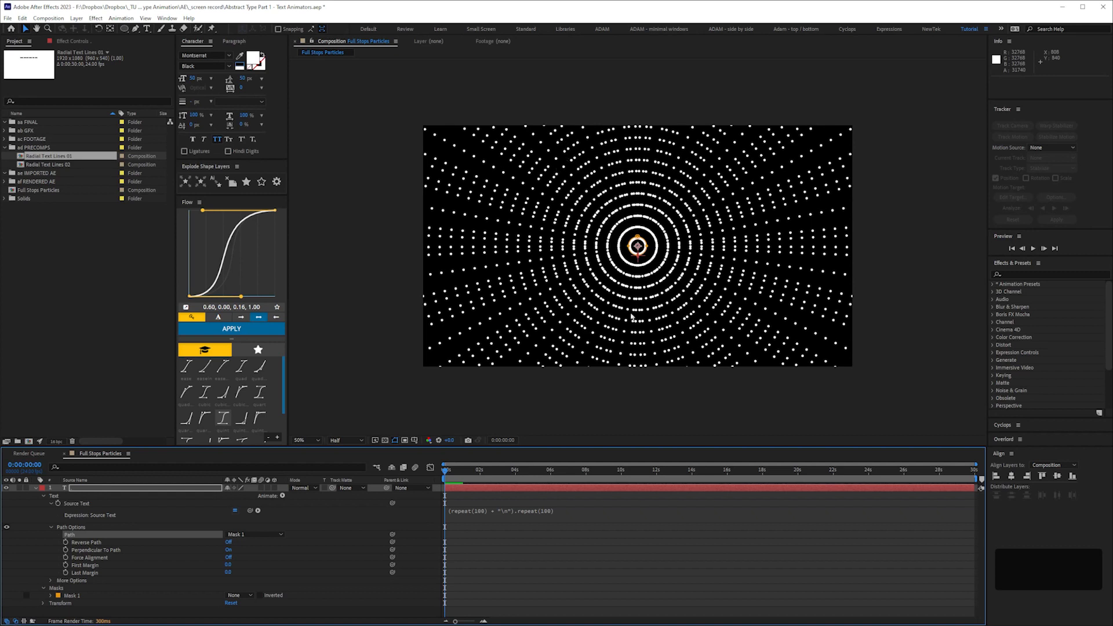
Reduce the first repeat count in the Source Text expression to 10 full stops per line.
click(502, 511)
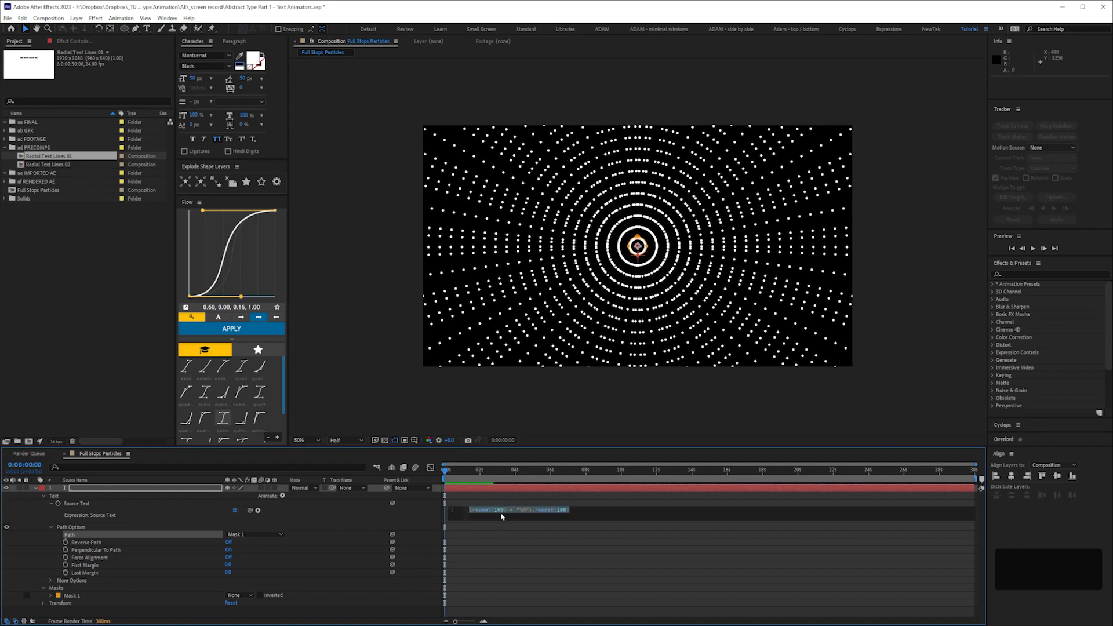
click(505, 515)
key(BackSpace)
click(39, 562)
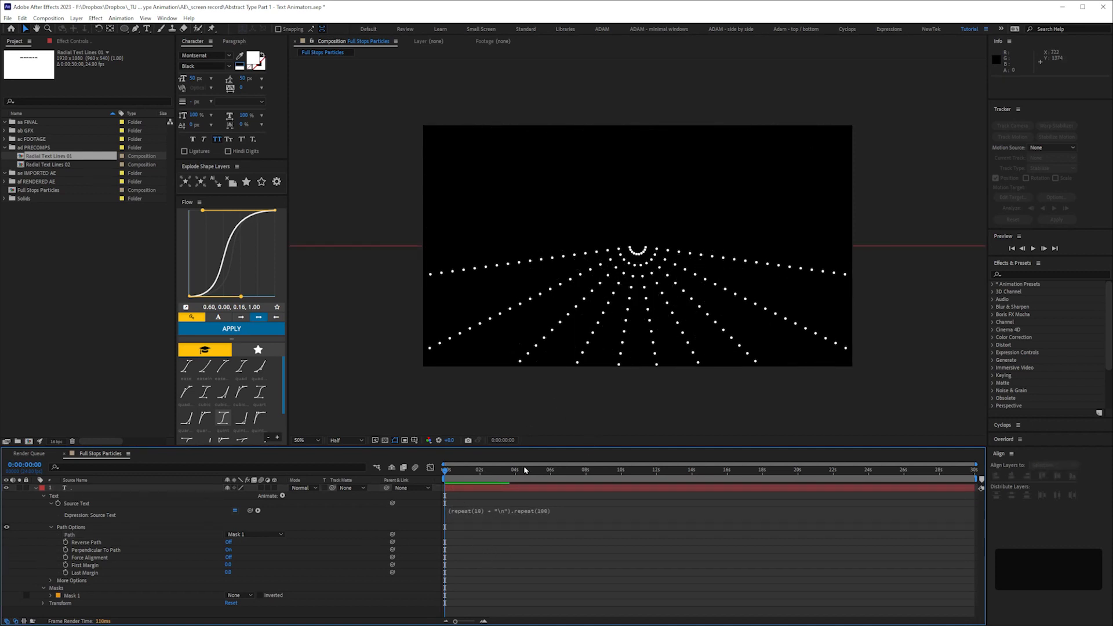
Lower the text's tracking to -200 so the full stops sit closer together along the circular path.
click(241, 89)
key(shift+Down)
key(shift+Down)
key(shift+Down)
key(shift+Down)
key(shift+Down)
key(shift+Down)
key(shift+Down)
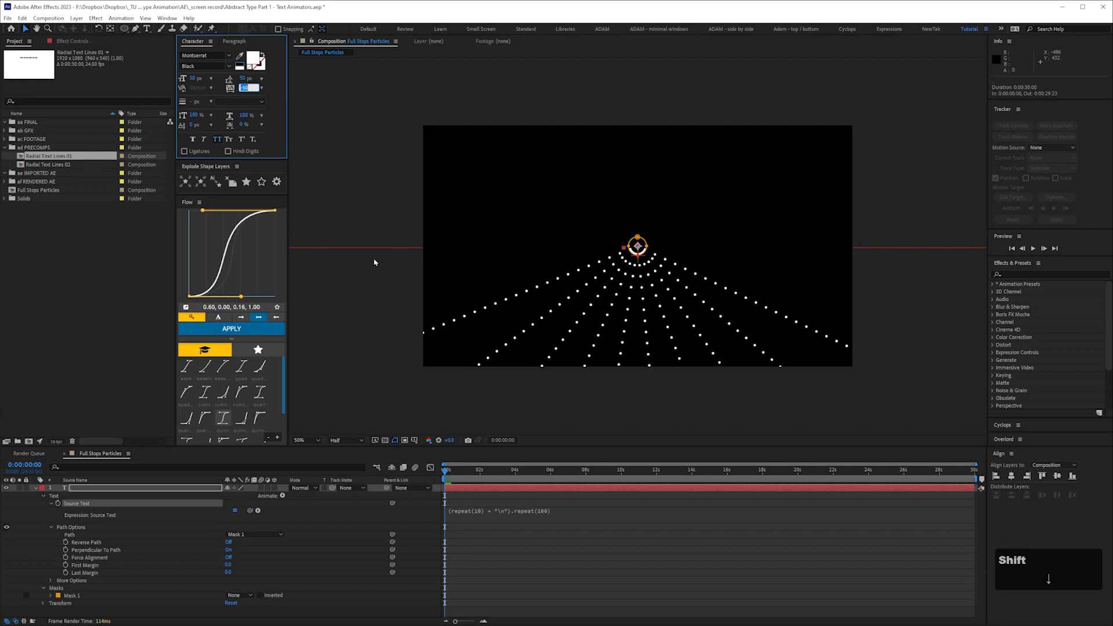
key(shift+Down)
key(shift+Down)
key(shift+Down)
key(shift+Down)
key(shift+Down)
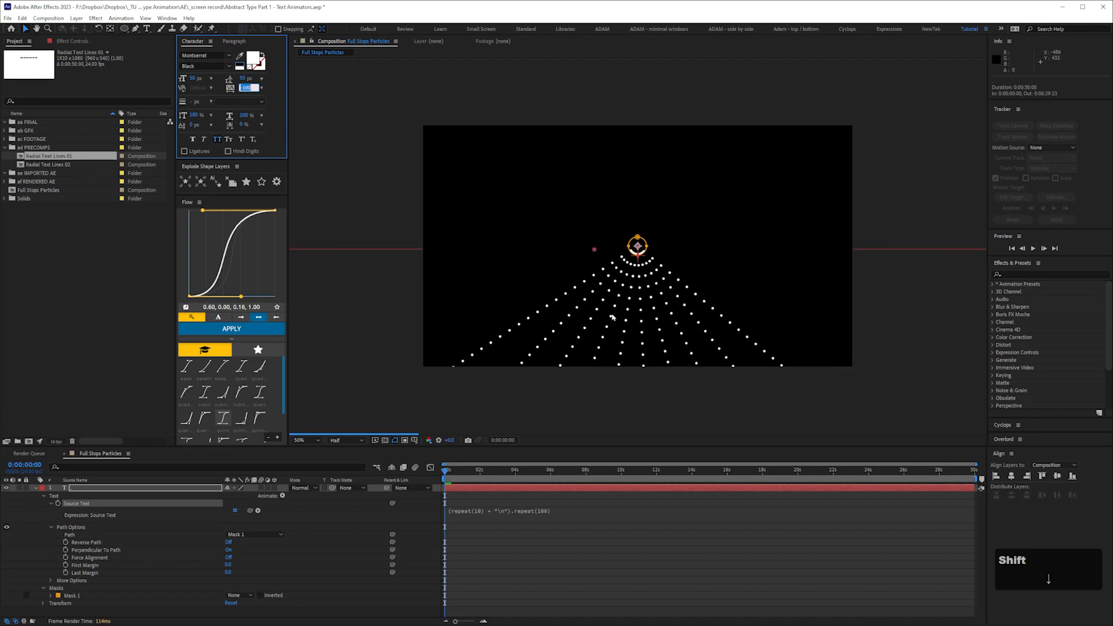
key(shift+Down)
key(shift+Down)
key(shift+Down)
key(shift+Down)
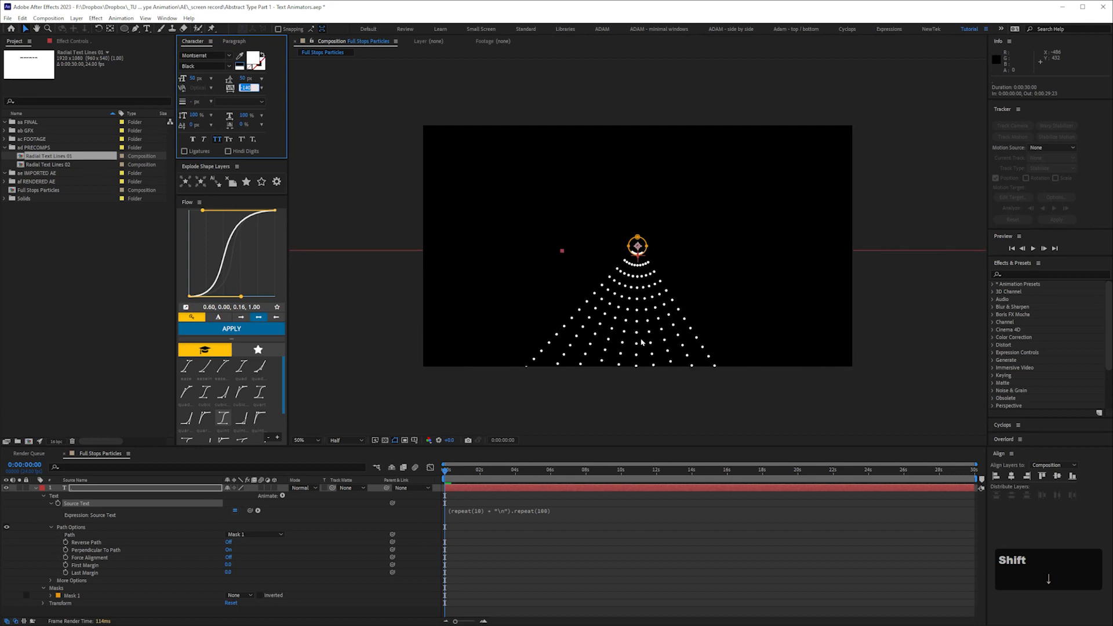
key(shift+Down)
key(shift+Down)
key(shift+Down)
key(shift+Down)
key(shift+Down)
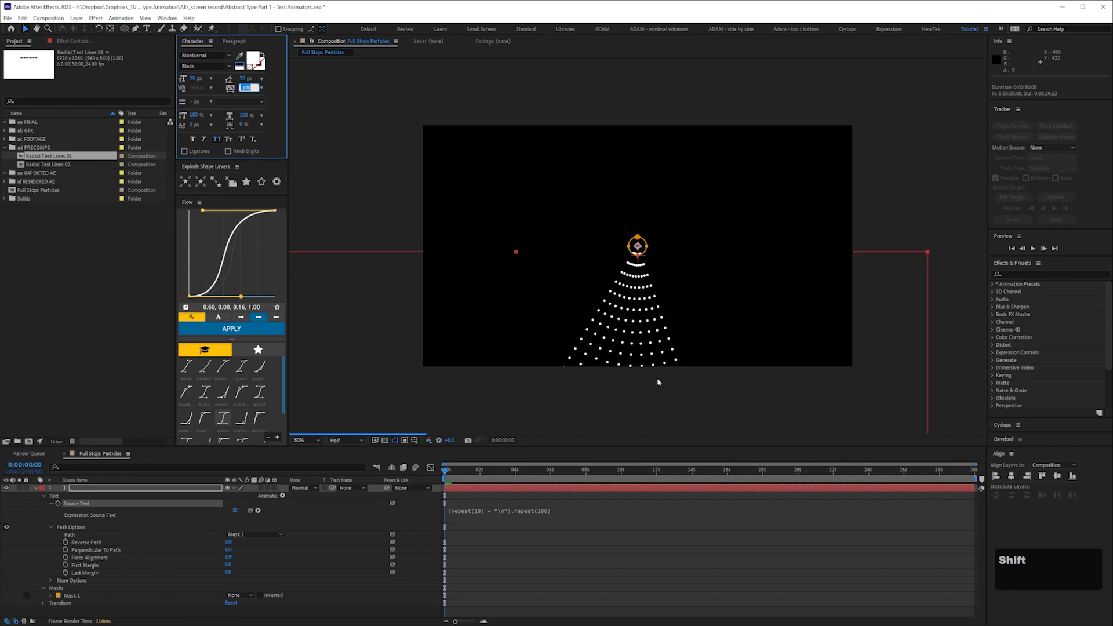
key(shift+Down)
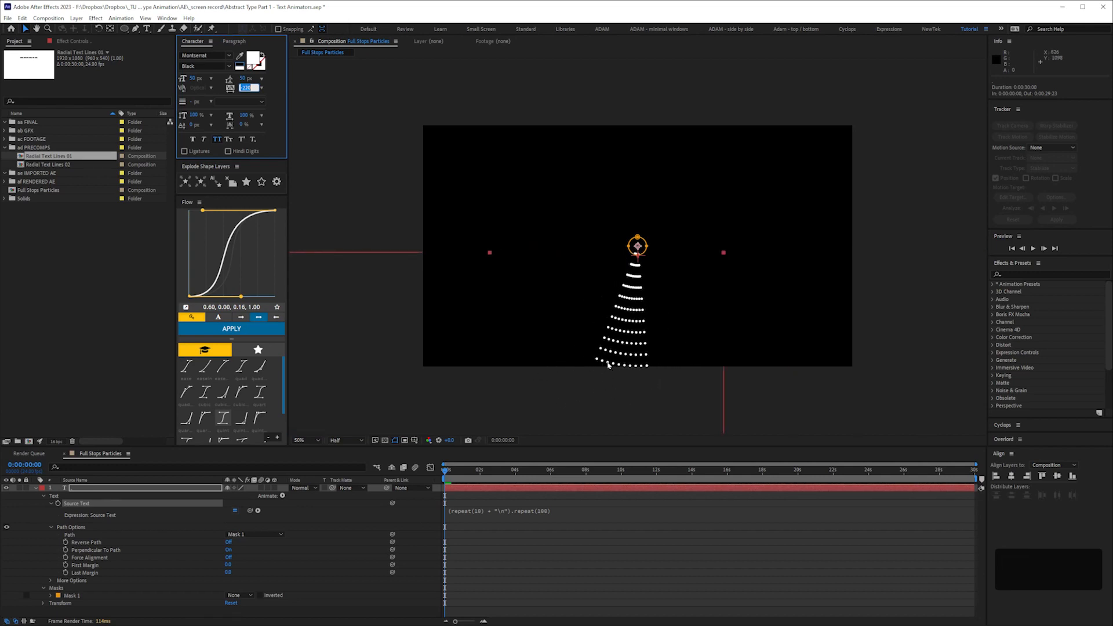
key(shift+Up)
key(shift+Up)
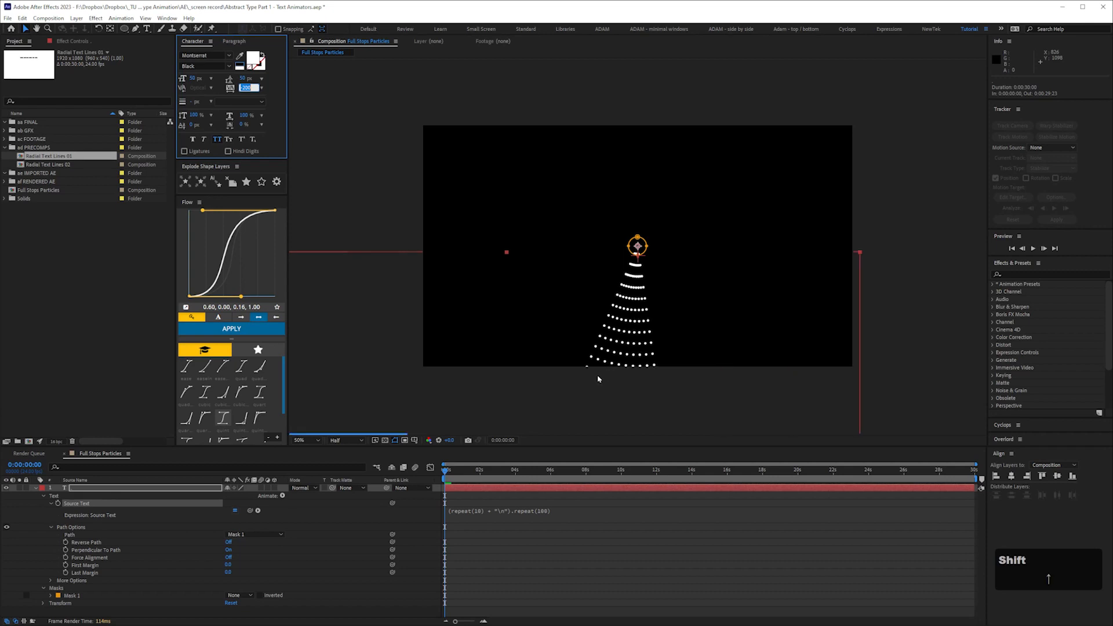
Set the first repeat count in the Source Text expression to 20 full stops per line.
click(478, 513)
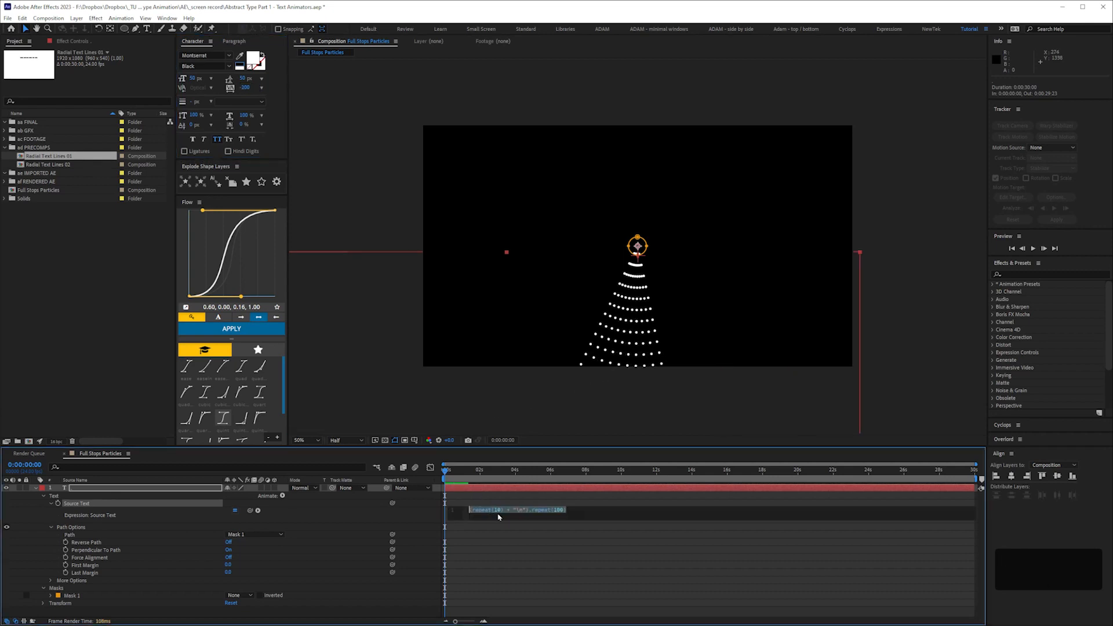
click(499, 514)
key(BackSpace)
text(2)
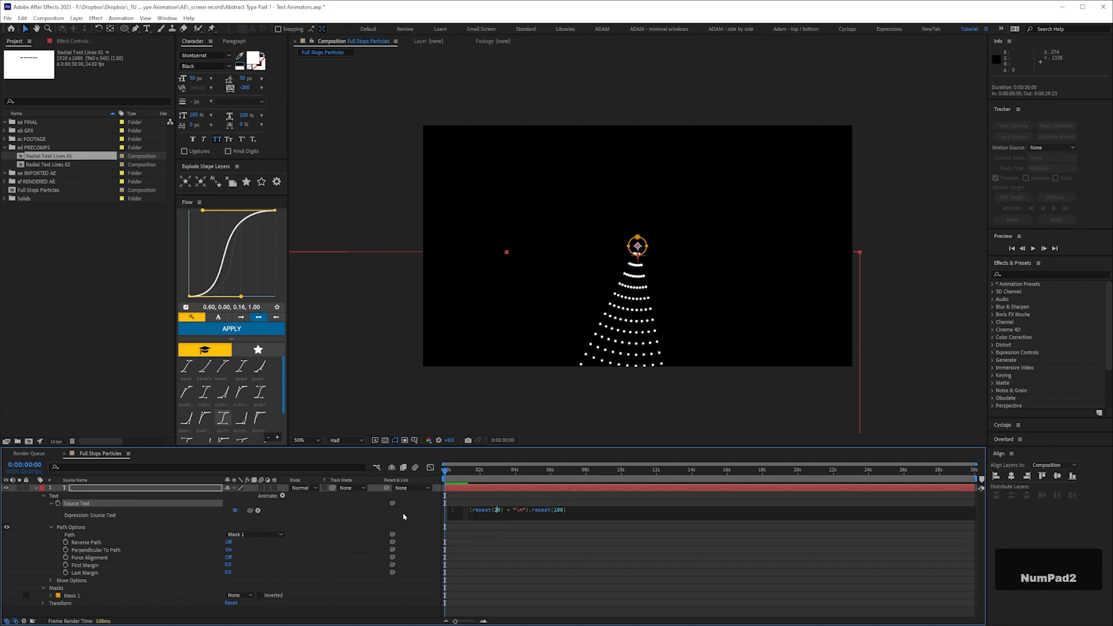
click(35, 523)
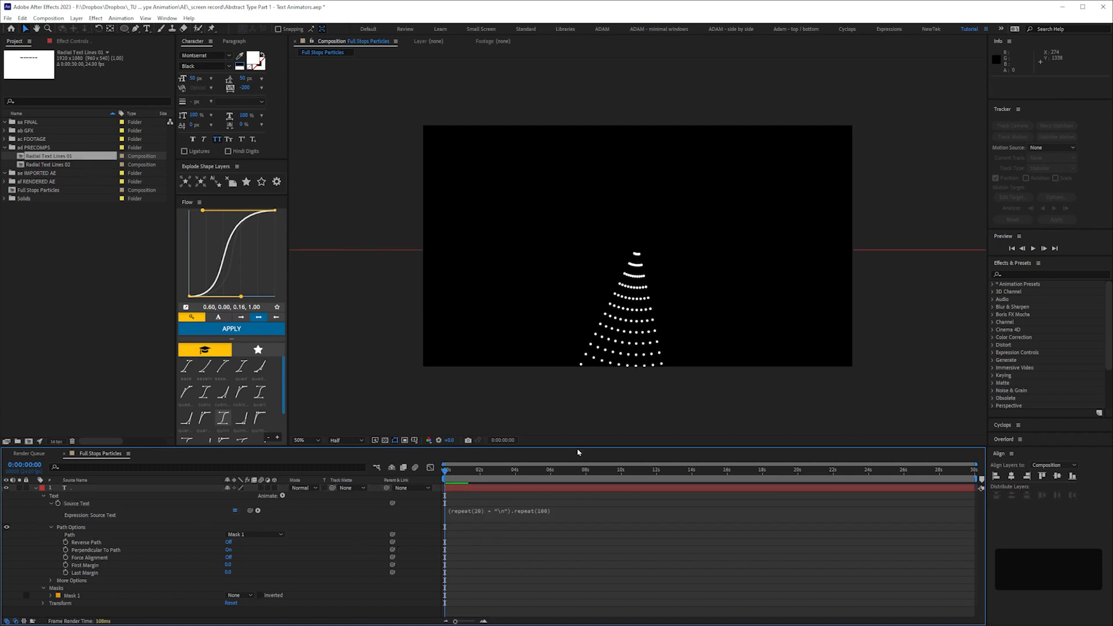
Try larger first repeat counts in the Source Text expression, ending with 90 full stops per line.
click(487, 517)
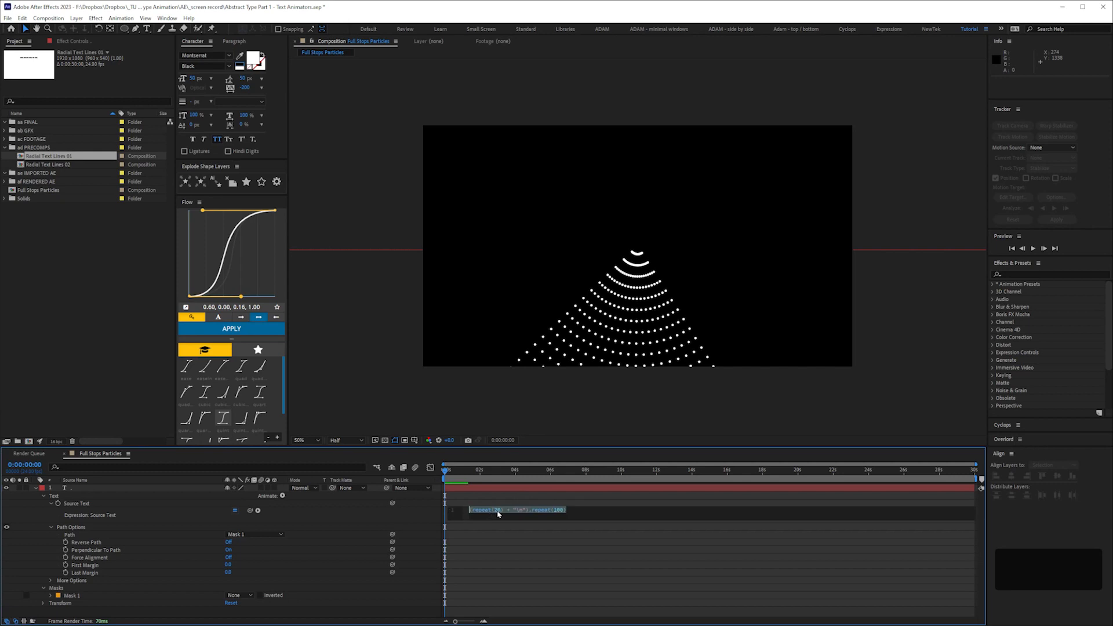
click(496, 513)
text(9)
click(410, 534)
click(487, 512)
text(7)
click(477, 537)
click(500, 512)
text(8)
click(405, 522)
click(500, 512)
text(90)
click(406, 522)
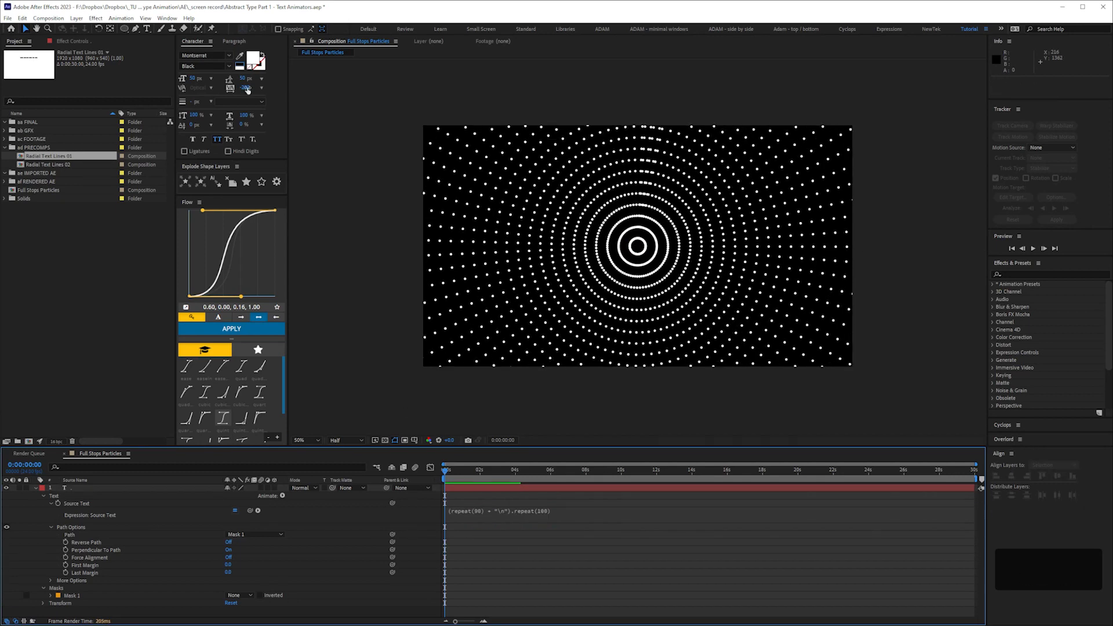
Set the first repeat count in the Source Text expression to 87 full stops per line.
click(76, 504)
click(244, 88)
click(482, 511)
text(89)
key(Right)
key(BackSpace)
text(7)
click(79, 398)
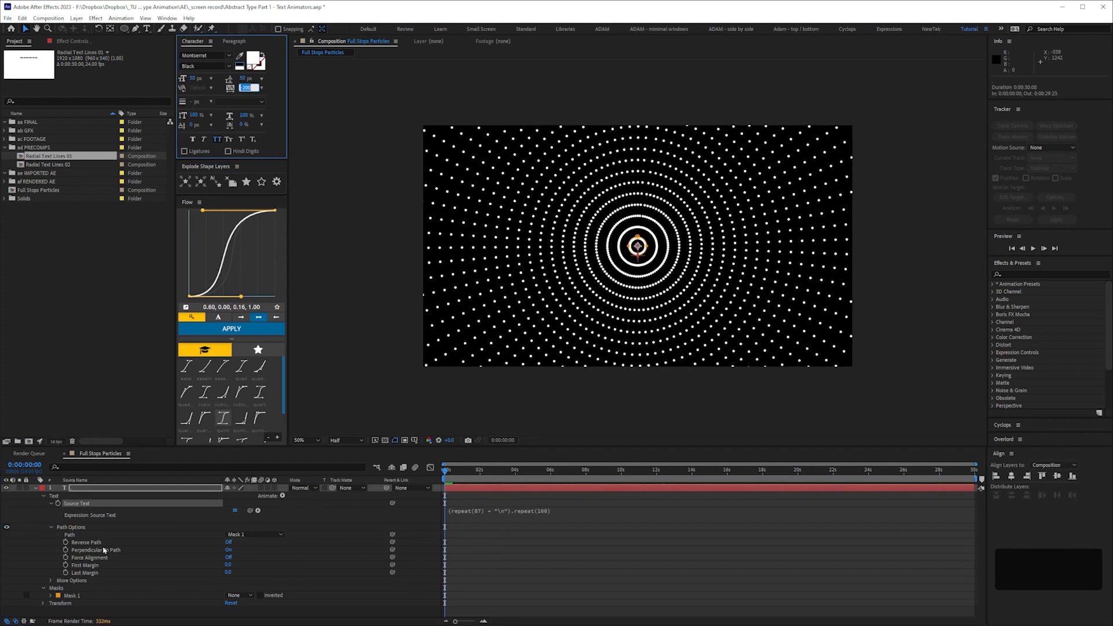
Add a Position animator to the full stops text layer.
click(83, 489)
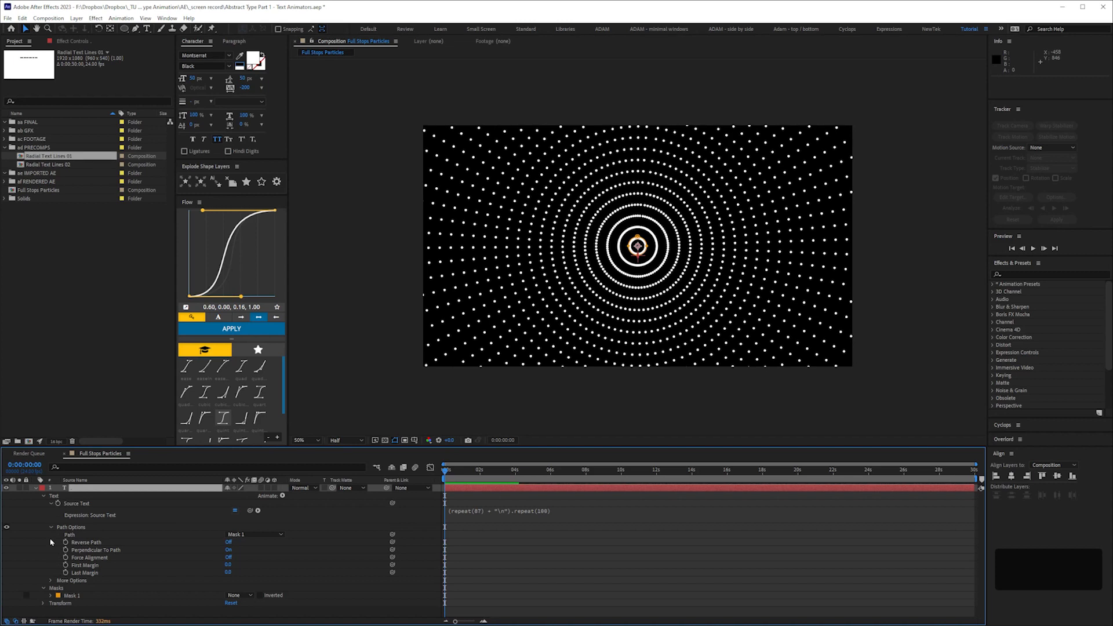
click(50, 503)
click(50, 510)
click(283, 497)
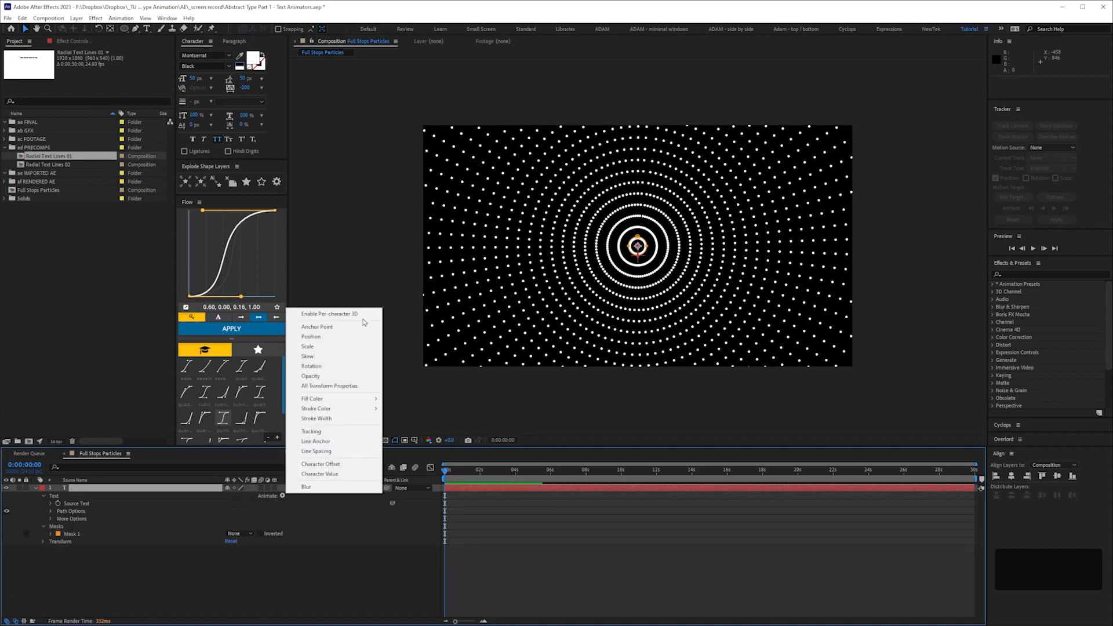
click(330, 337)
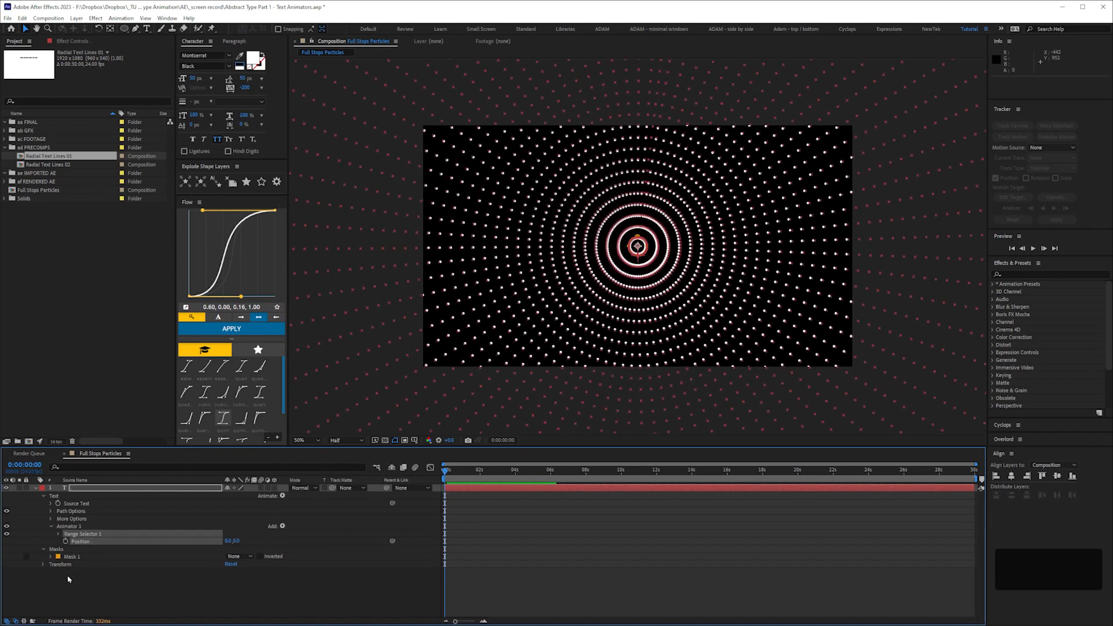
click(106, 568)
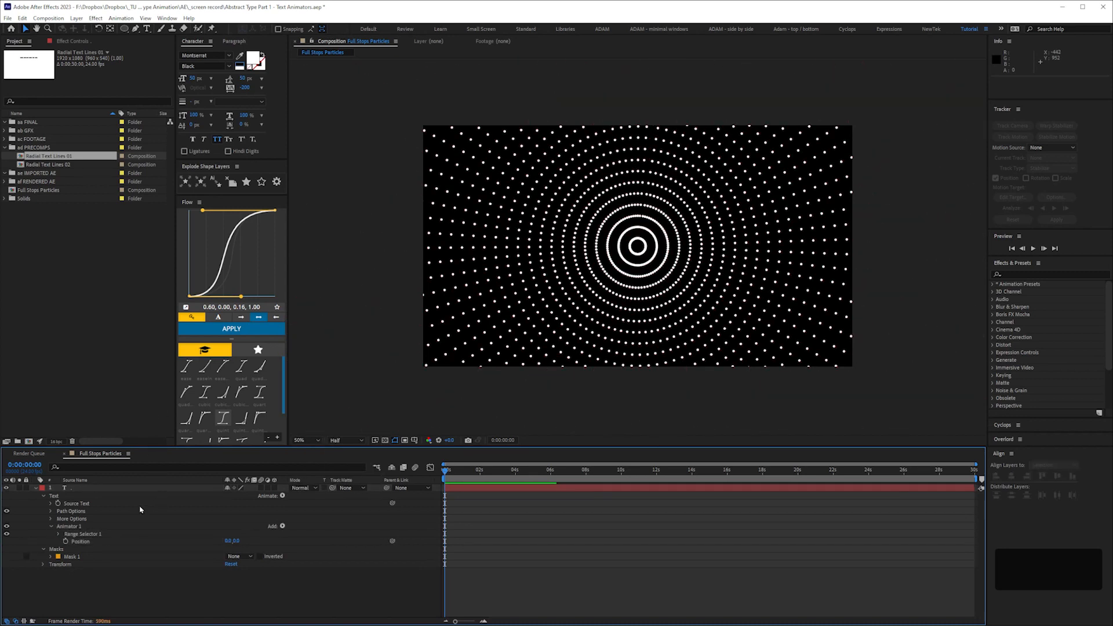
click(72, 527)
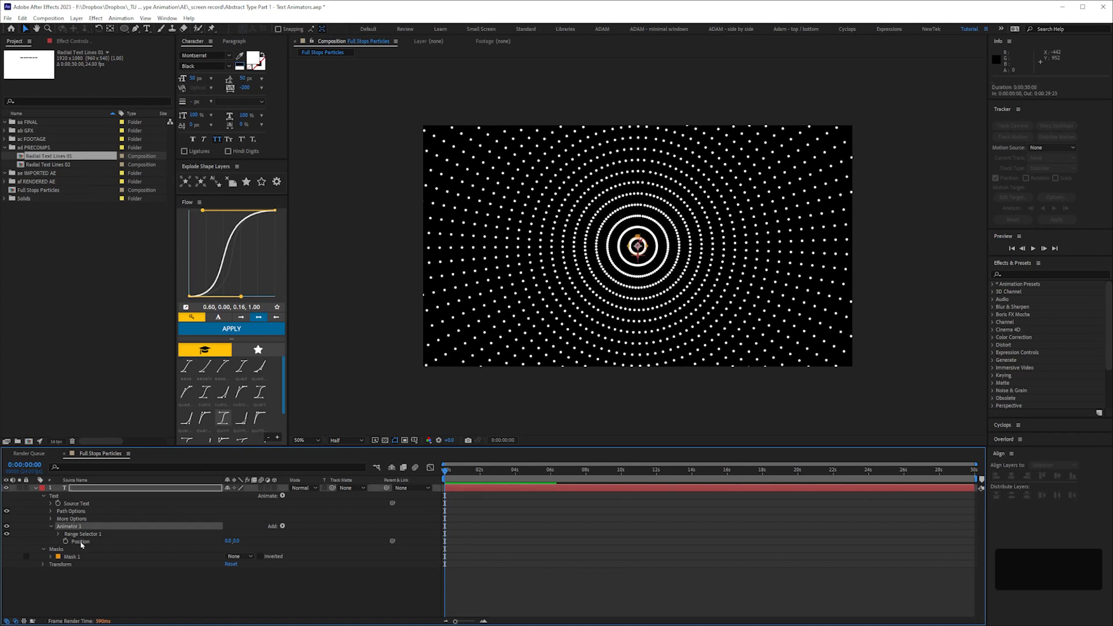
click(86, 543)
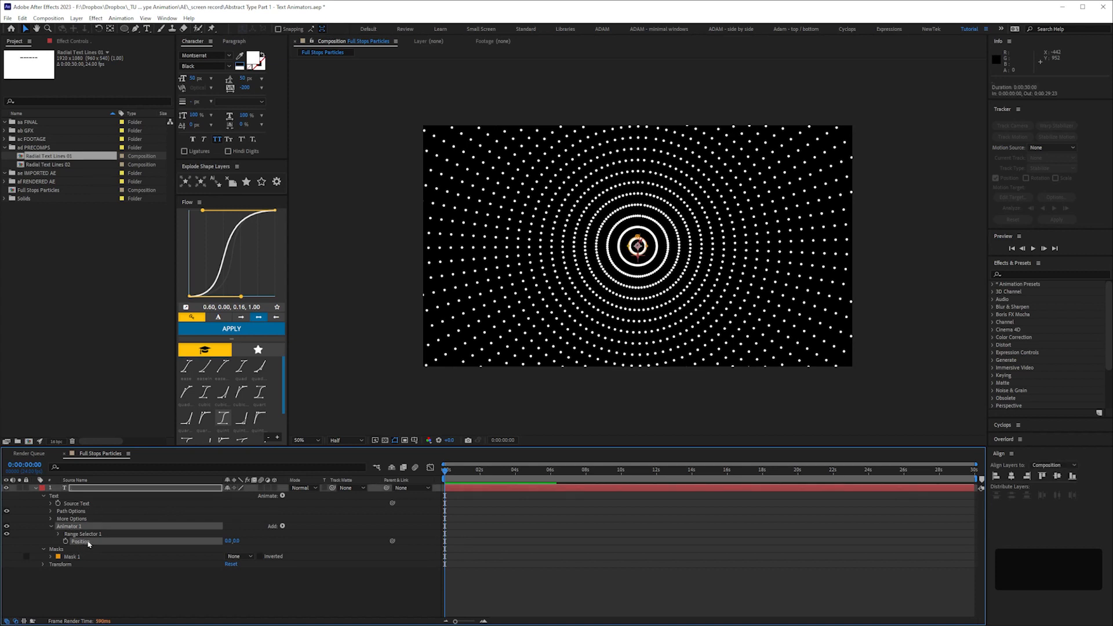
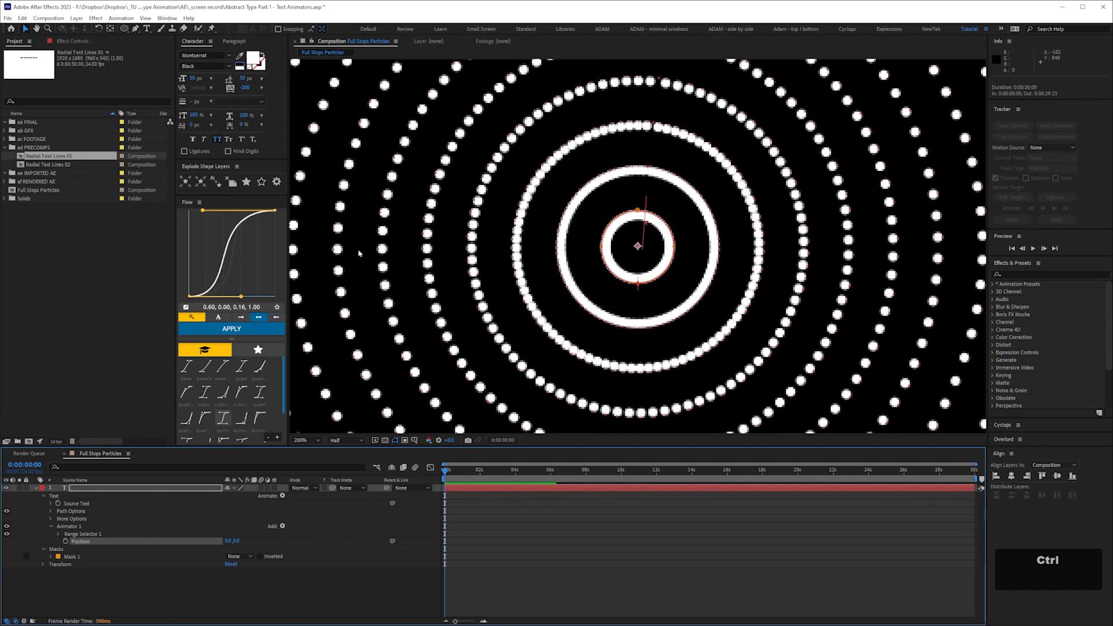
Set the vertical Grouping Alignment in the text layer's More Options to -10%.
key(ctrl+minus)
key(ctrl+minus)
click(51, 511)
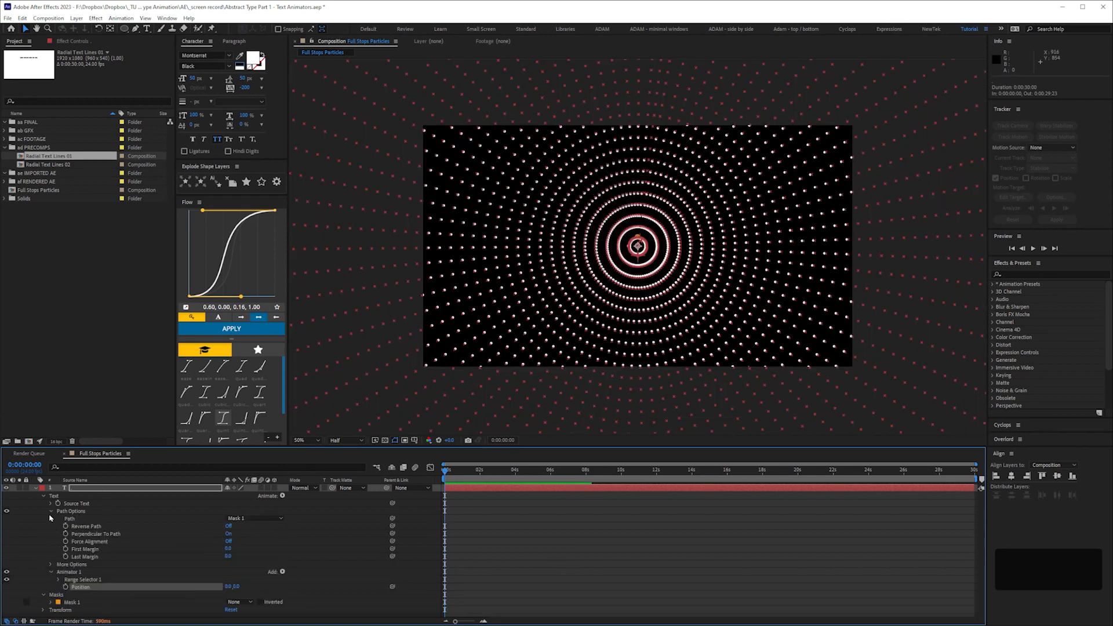
click(50, 511)
click(51, 518)
click(238, 534)
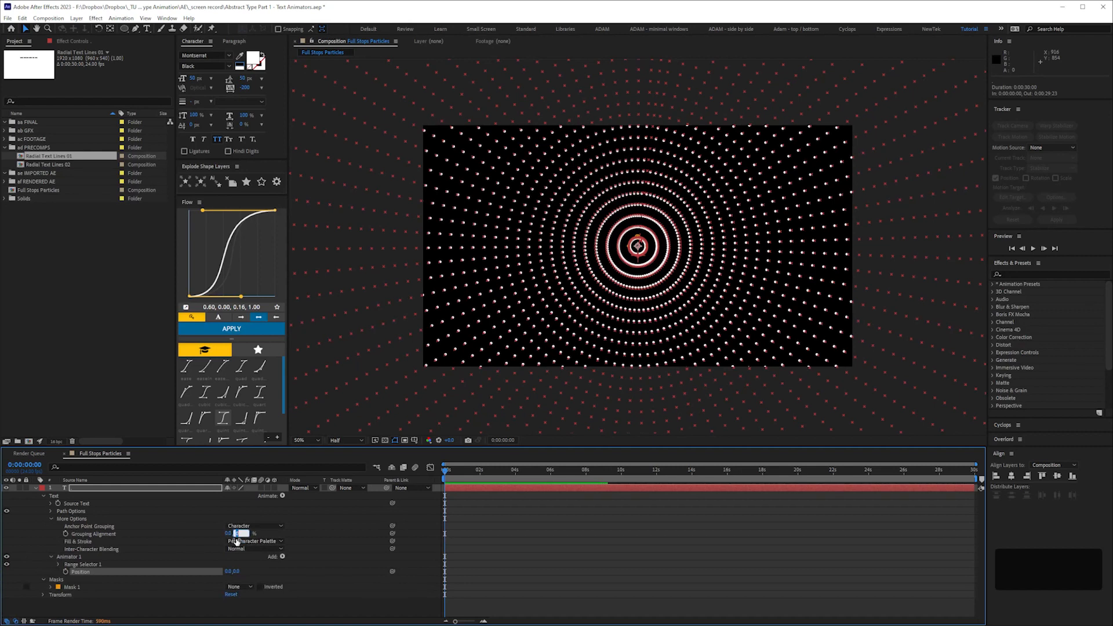
click(101, 497)
key(ctrl+=)
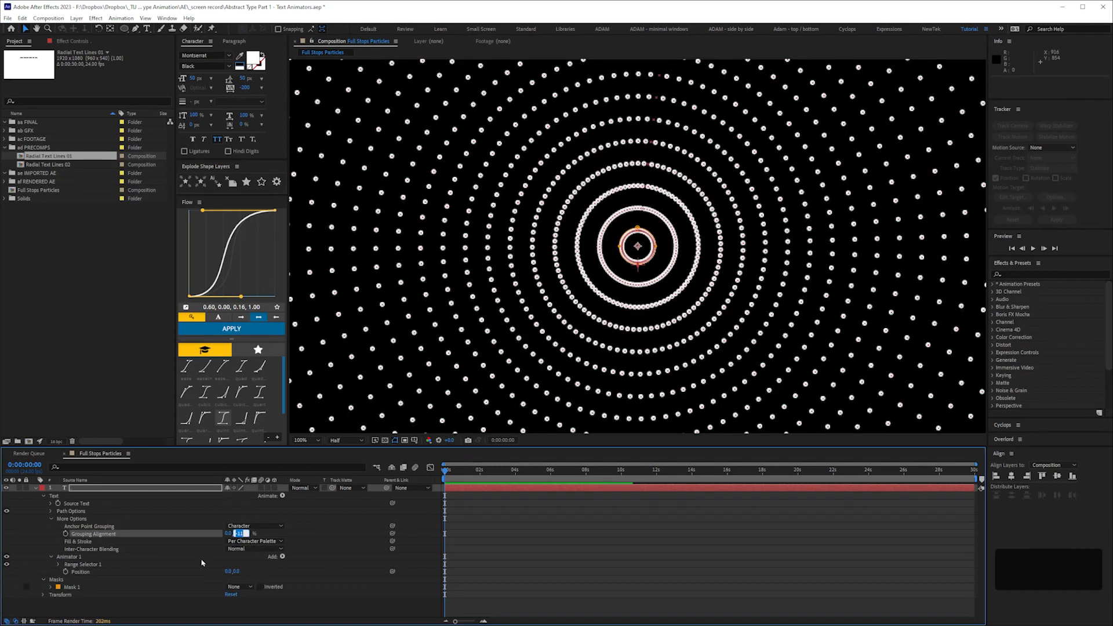
key(Up)
click(30, 532)
click(52, 519)
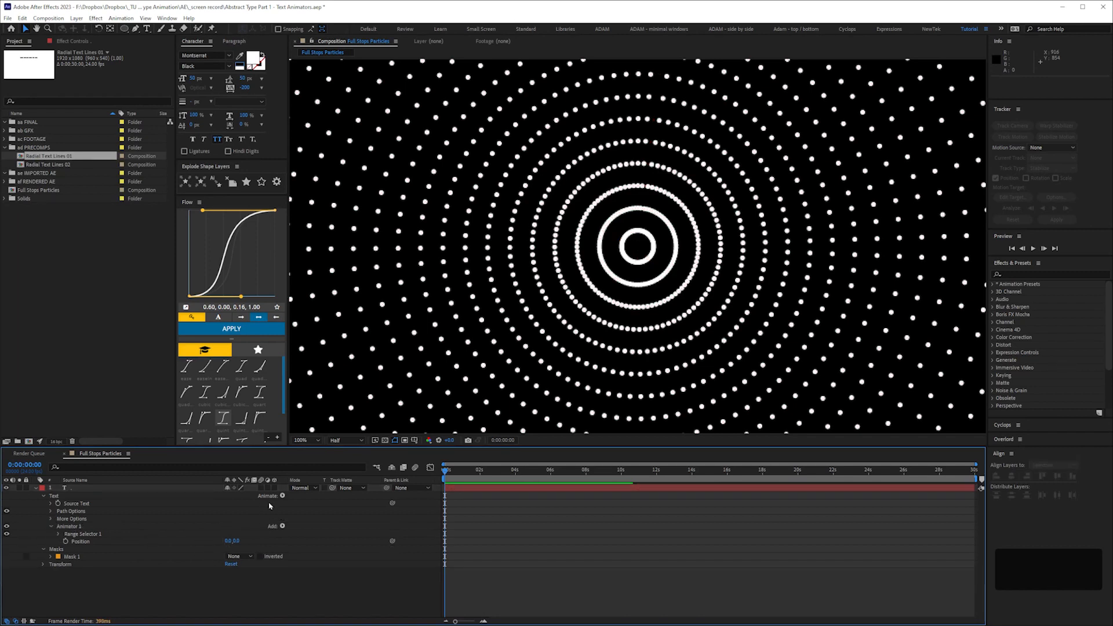
Rename the text animator as "animate in" and set its vertical Position to 2500.
key(comma)
key(Return)
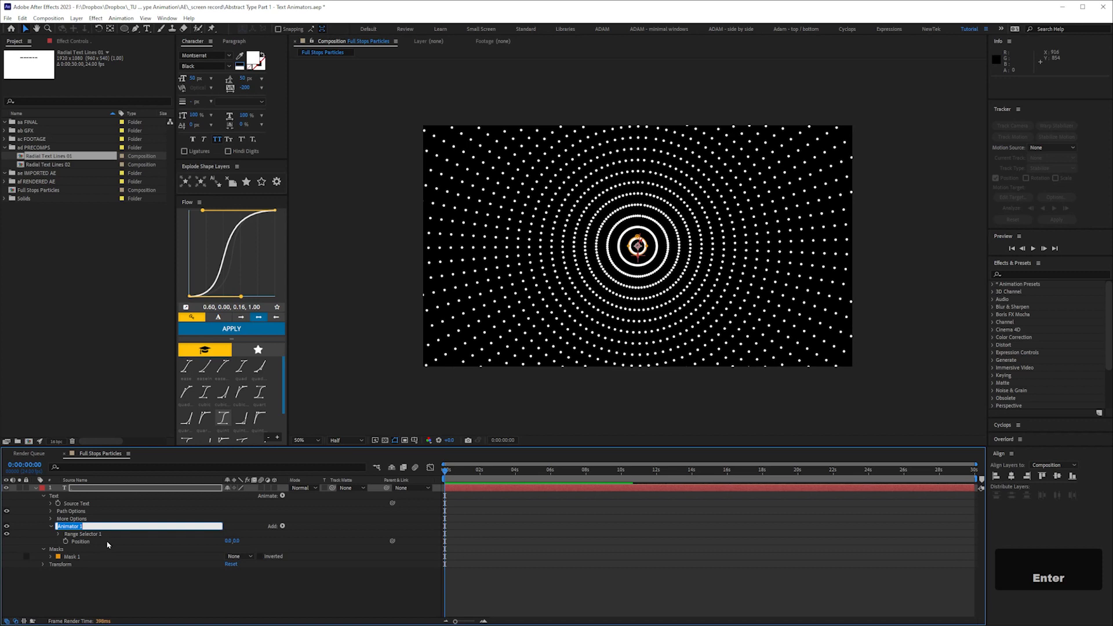
text(animate in)
key(Return)
click(236, 541)
text(25)
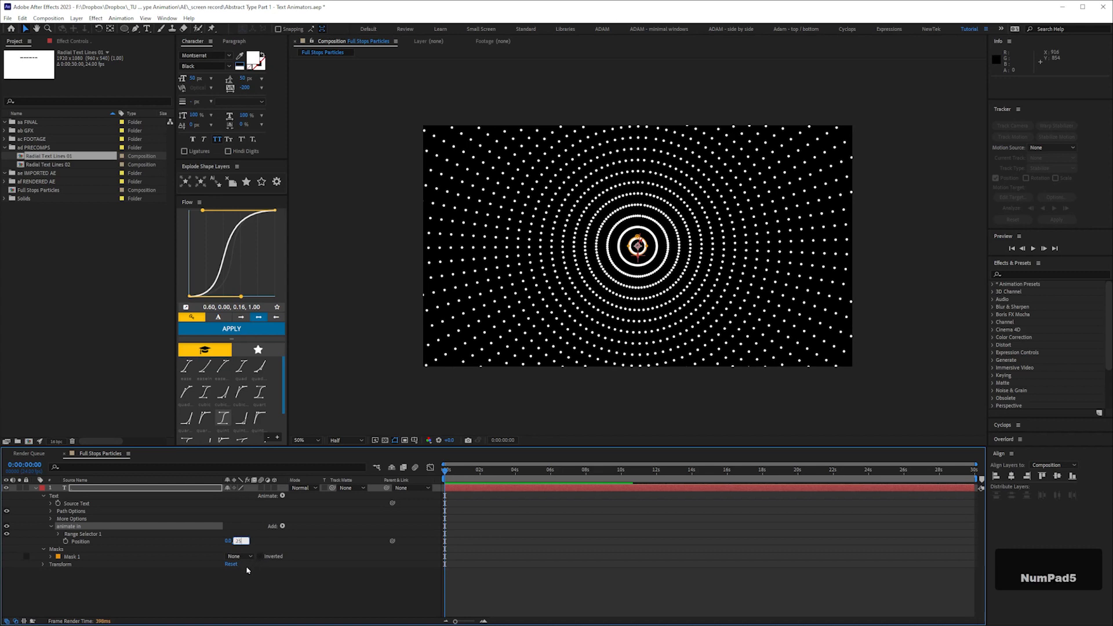
click(58, 541)
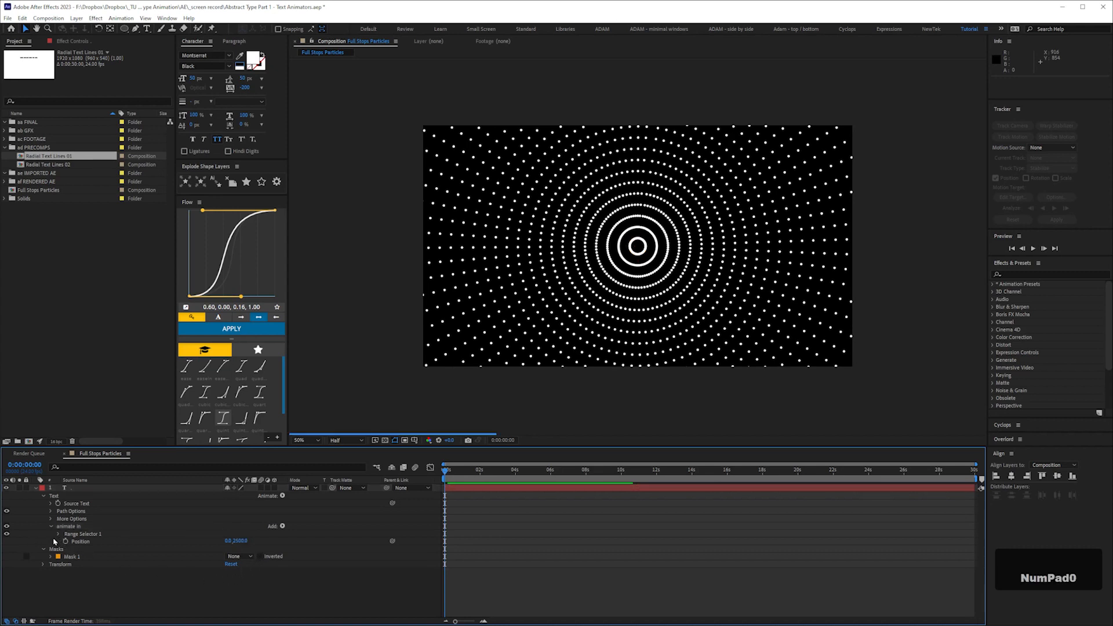
Set the "animate in" Range Selector's Shape to Ramp Down and its Offset to -100%.
click(58, 535)
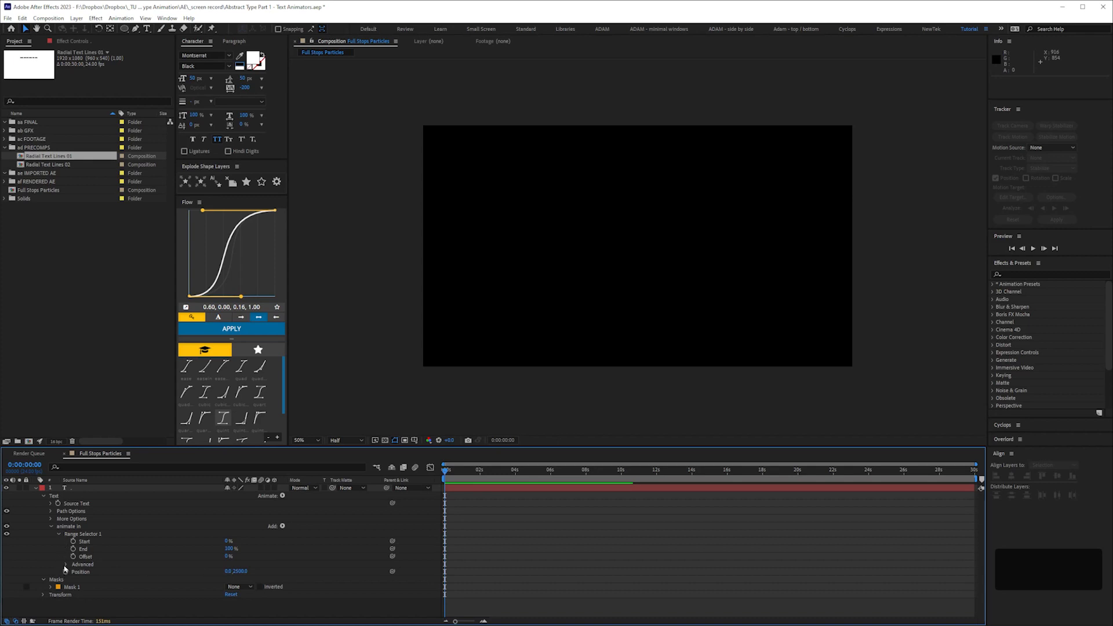
click(65, 566)
click(255, 583)
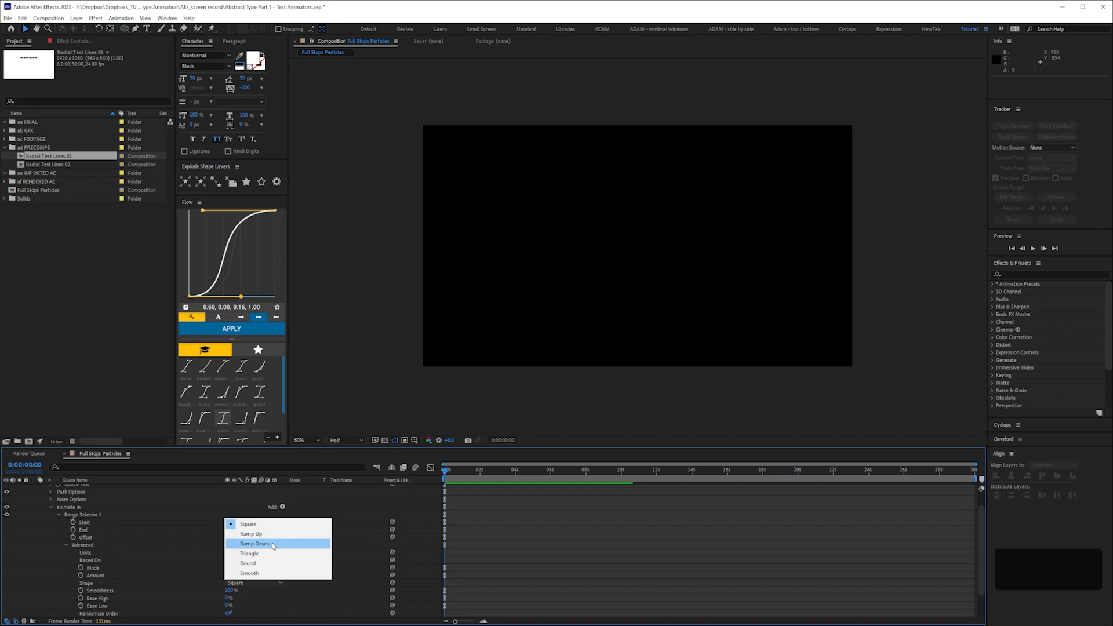
click(273, 546)
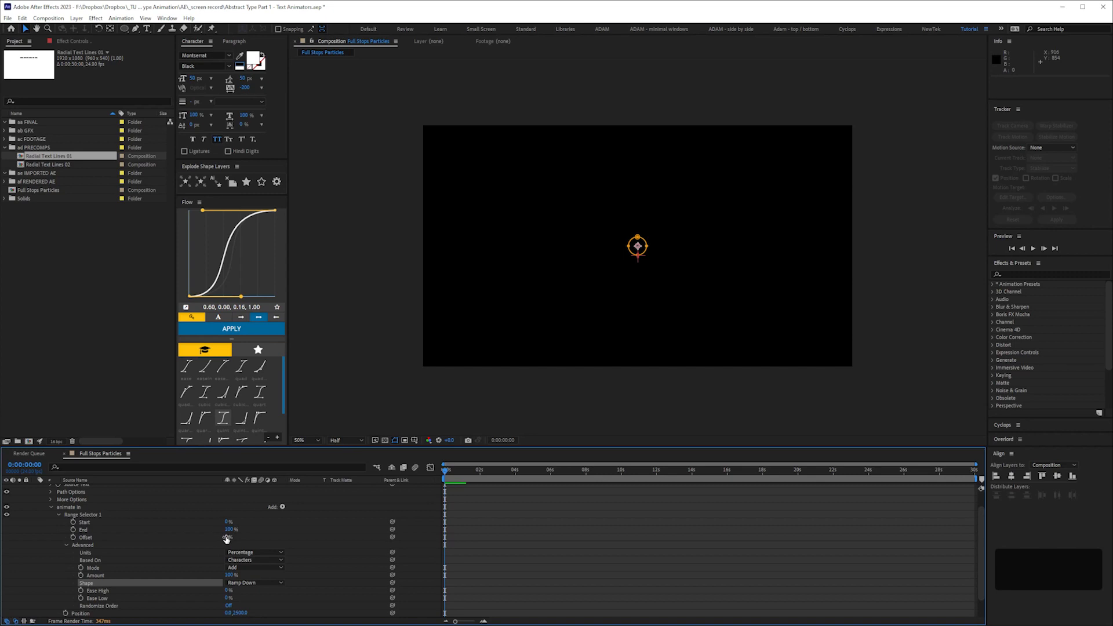
drag(227, 537, 178, 535)
drag(105, 527, 25, 561)
click(32, 554)
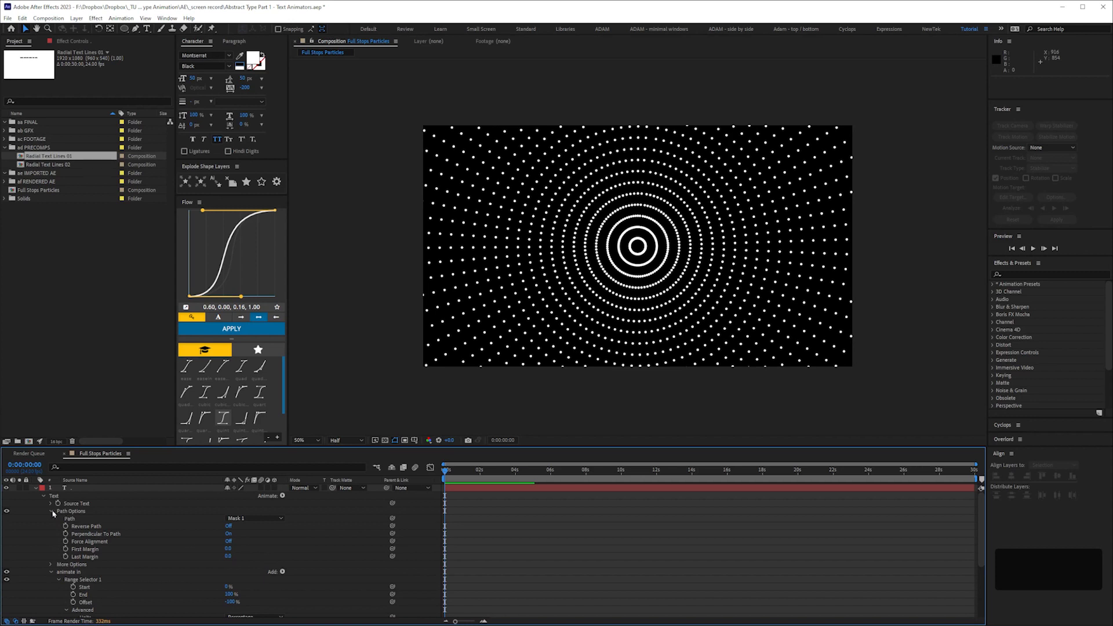
Turn on Randomize Order in the Range Selector's Advanced settings.
click(51, 511)
click(51, 520)
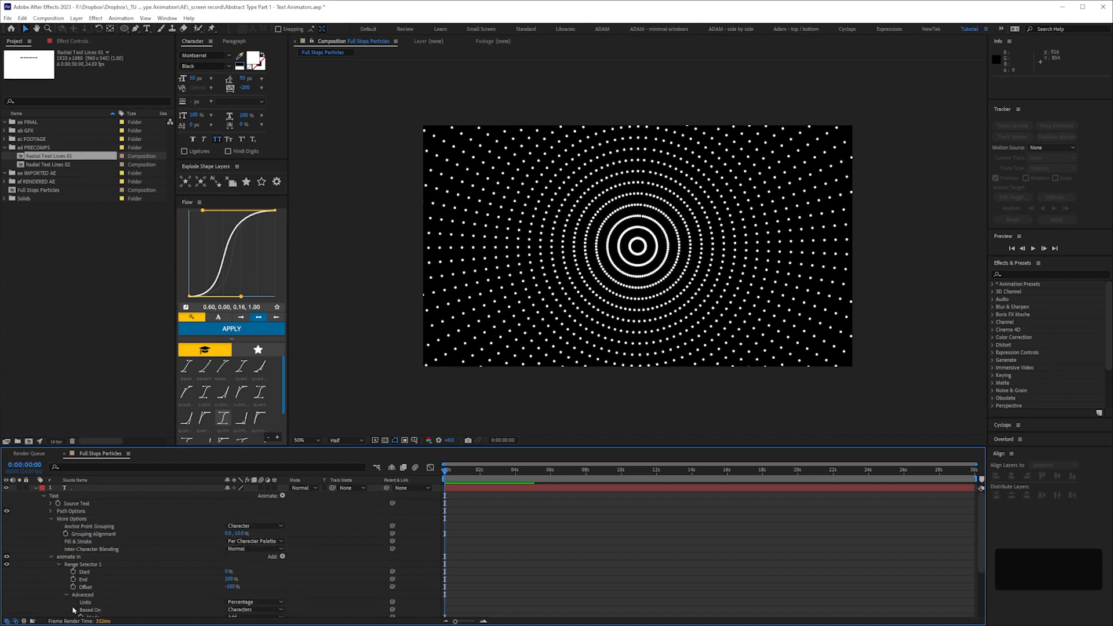
key(space)
scroll(87, 574, down, 5)
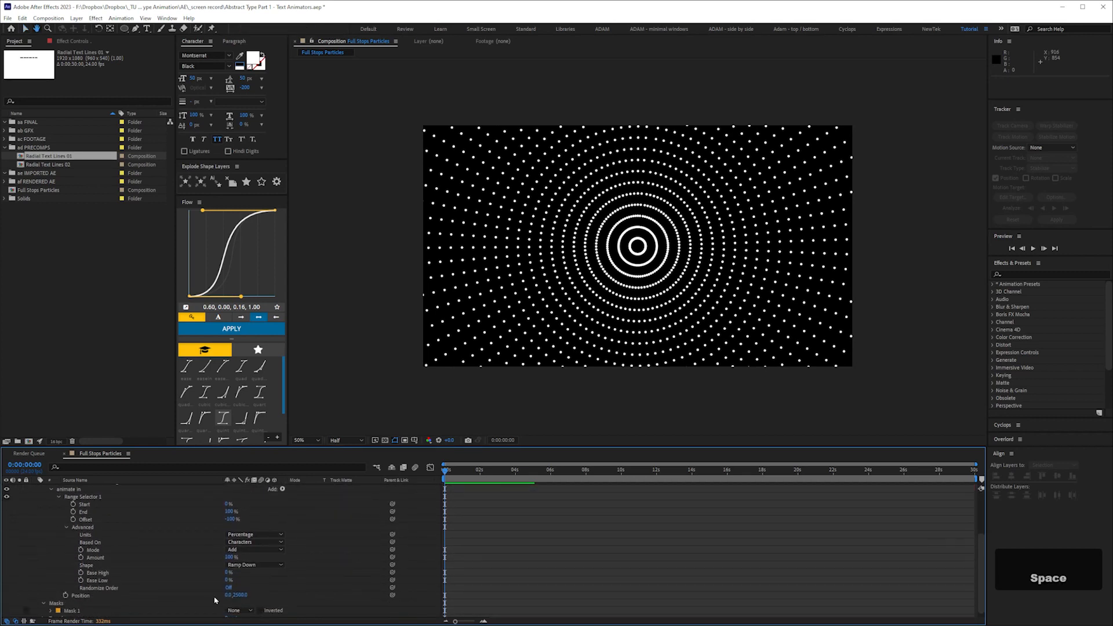
click(228, 588)
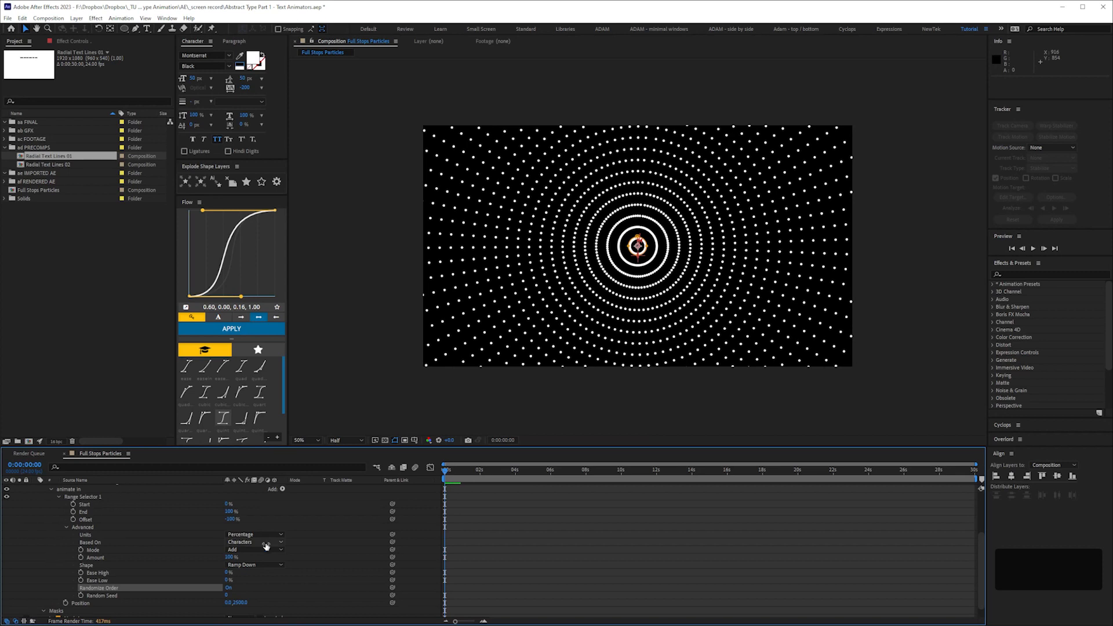
Keyframe the Range Selector's Offset at -100% about 1.3 seconds in, and end the work area at 0:00:01:17.
click(73, 520)
drag(444, 520, 467, 519)
click(232, 519)
text(-100)
click(476, 569)
drag(470, 471, 474, 470)
key(n)
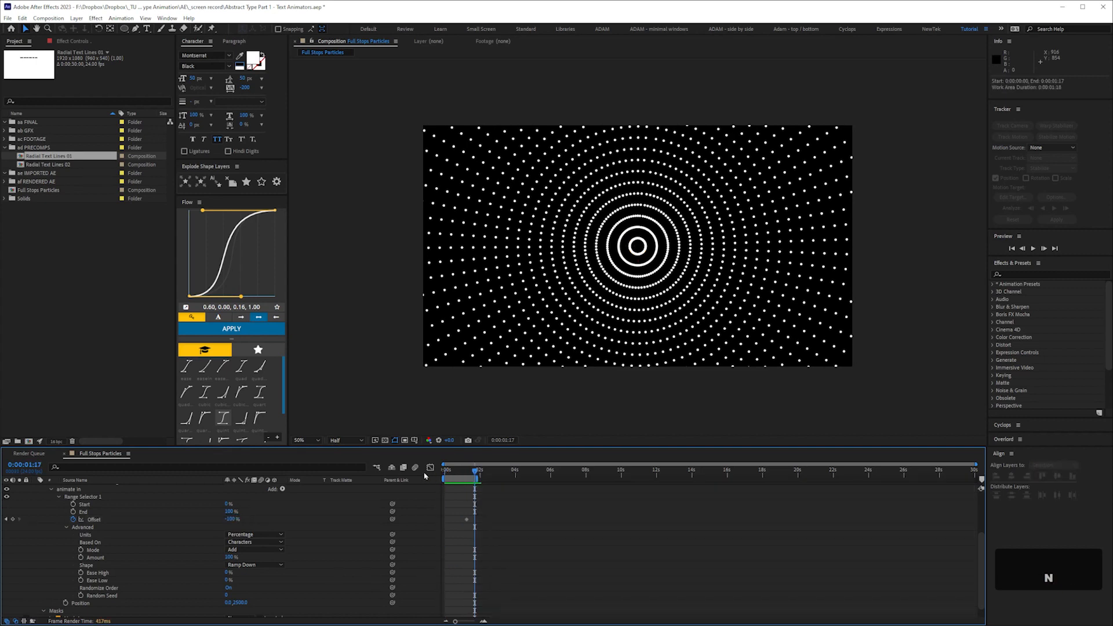
Keyframe the Range Selector's Offset at 100% at the start of the composition and preview the animation.
click(230, 520)
text(100)
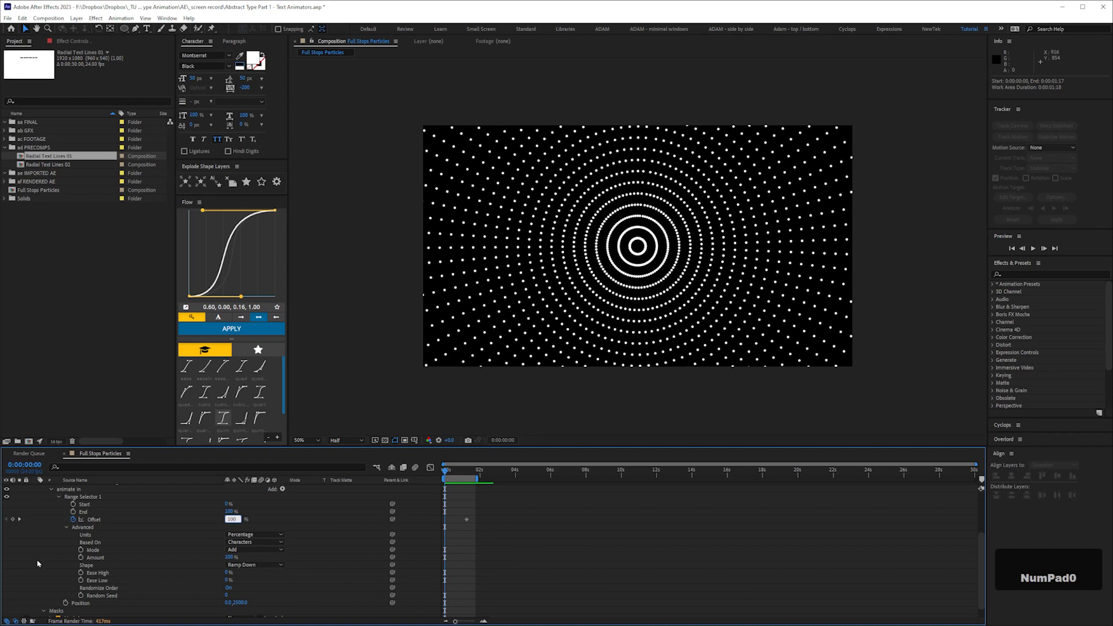
key(Return)
key(KP_0)
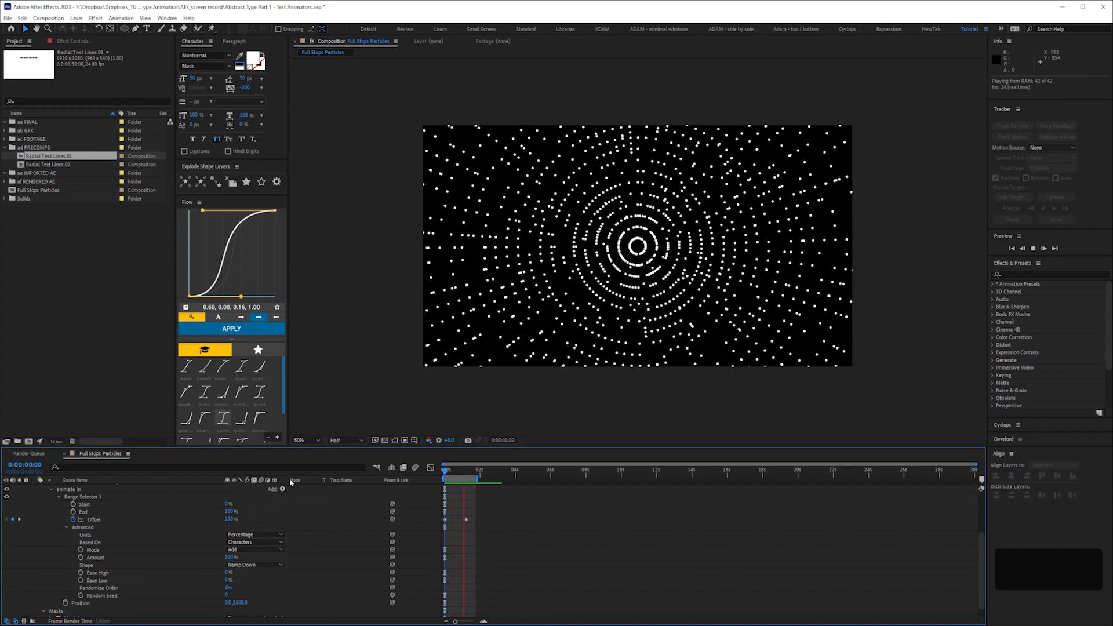
key(space)
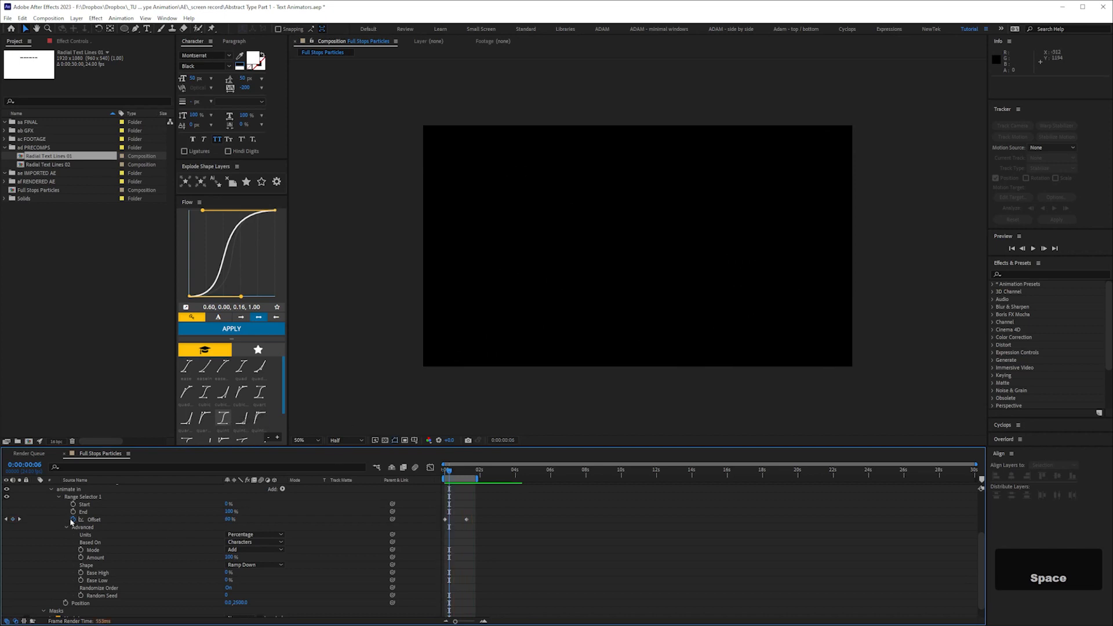
Collapse the Advanced and More Options groups and add a Line Spacing property to the "animate in" text animator.
click(66, 527)
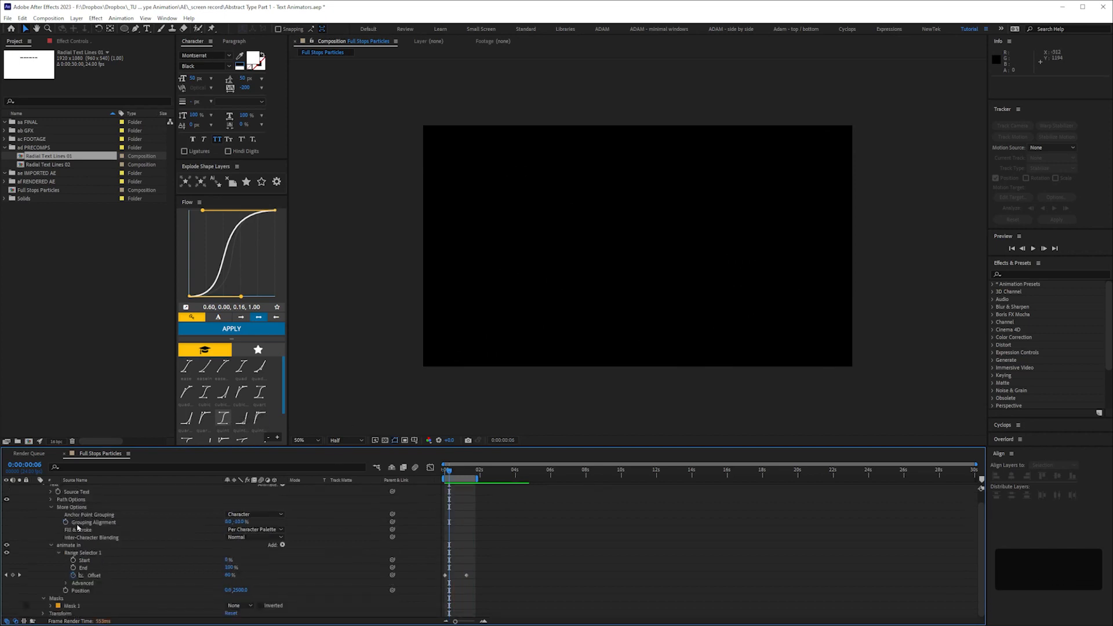
click(59, 514)
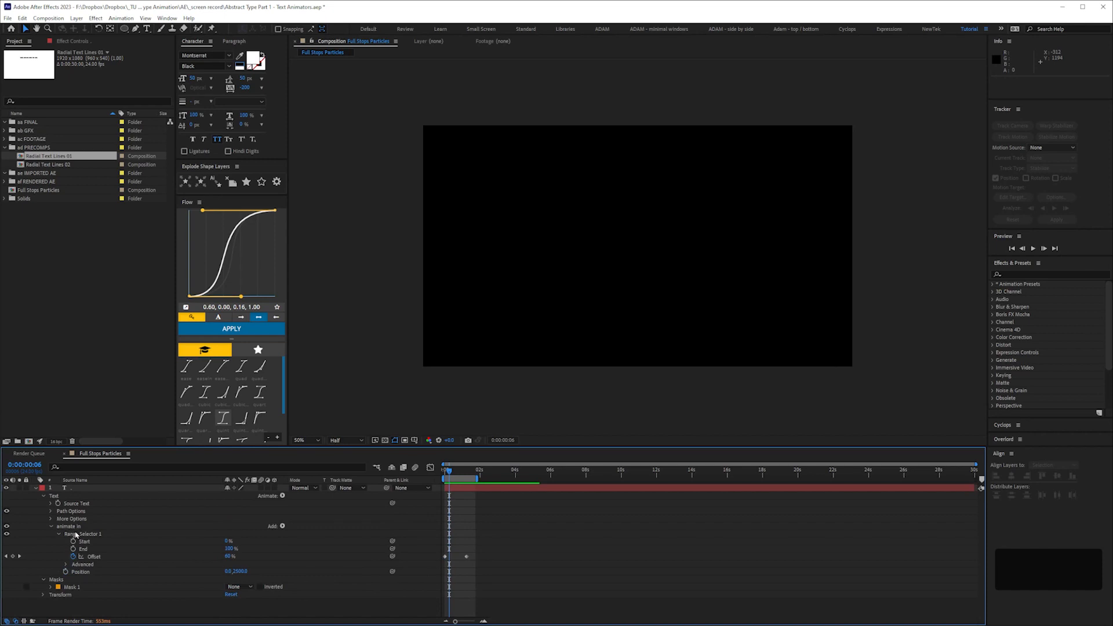
click(77, 527)
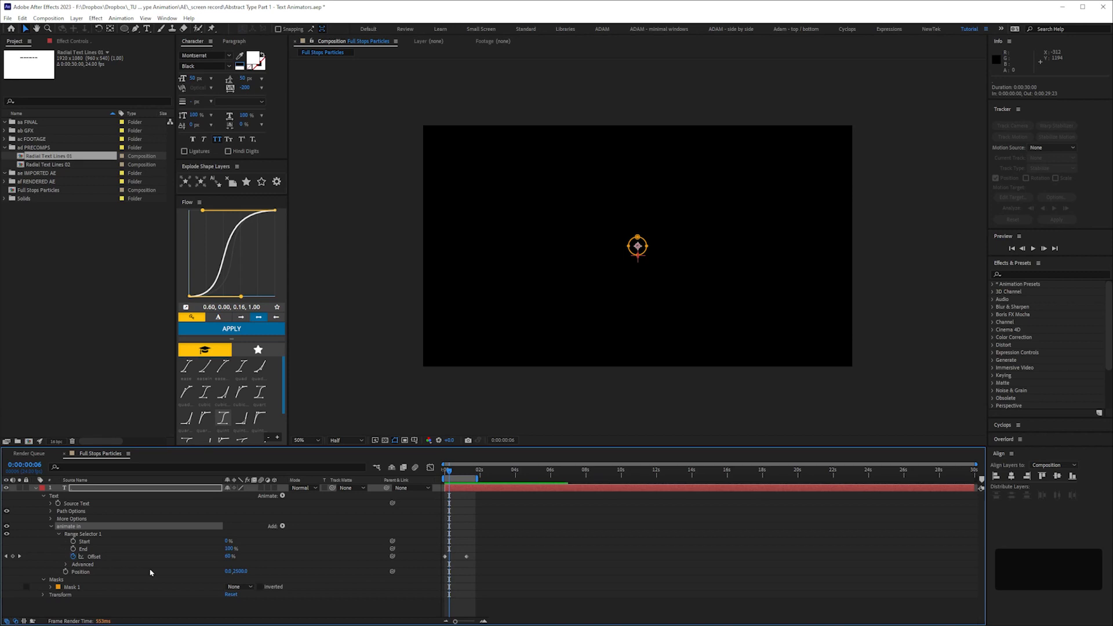
click(283, 525)
mouse_move(304, 529)
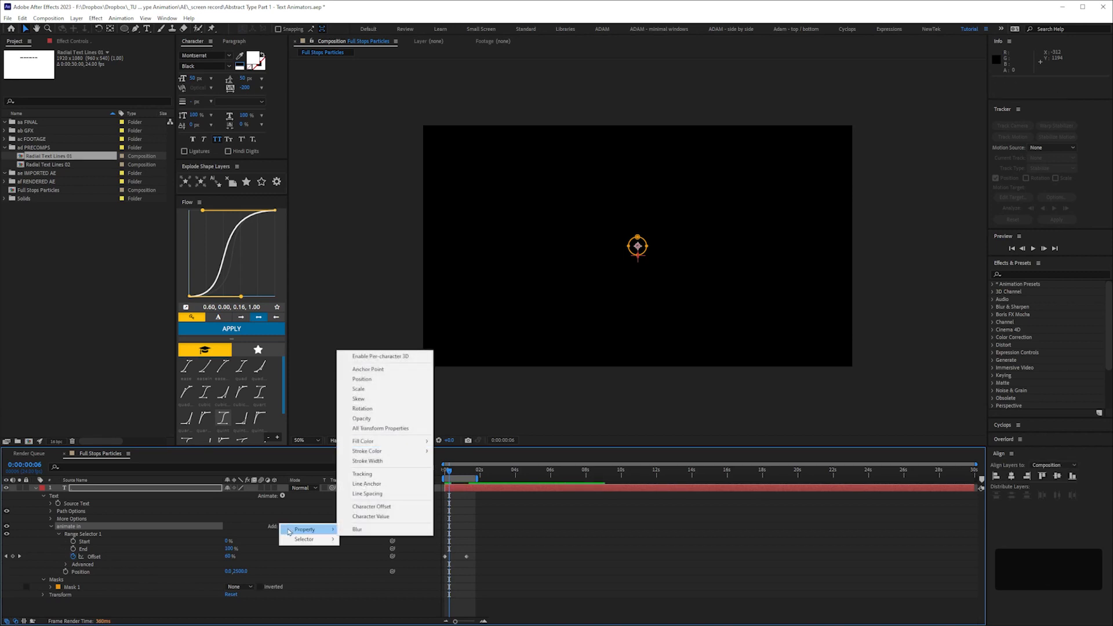
click(379, 497)
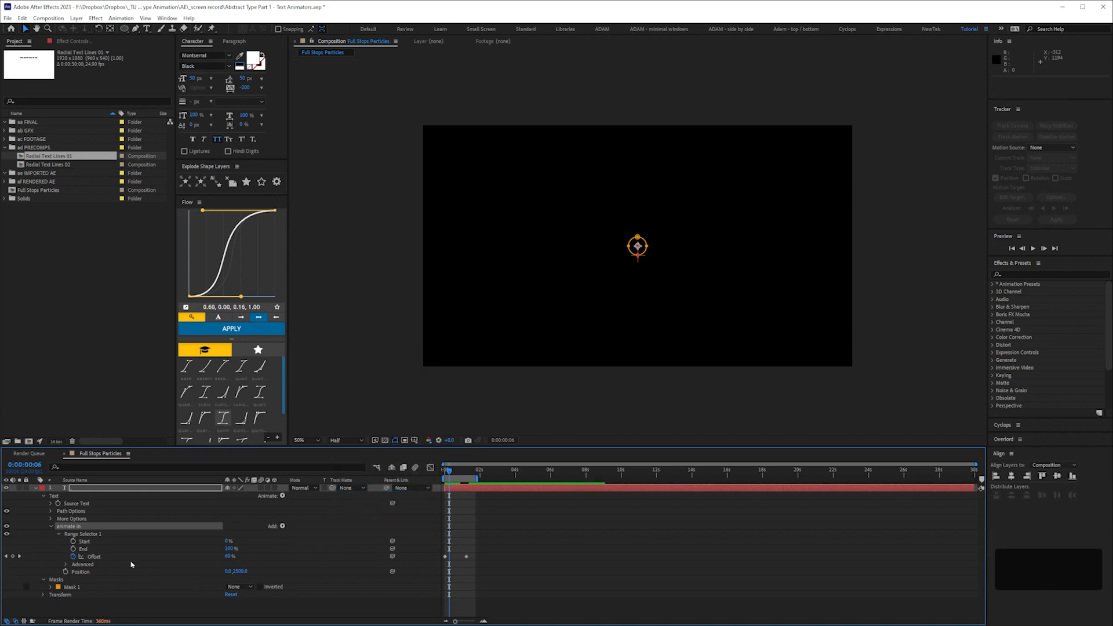
click(247, 606)
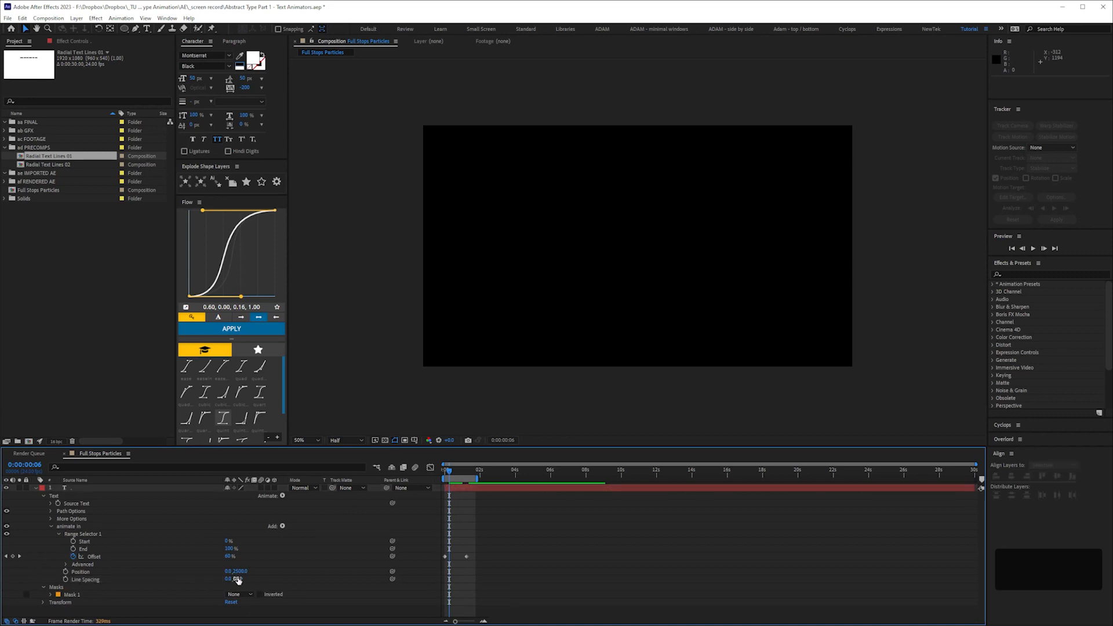
At 0:00:00:22, zero the "animate in" vertical Position and set its vertical Line Spacing to 150.
click(460, 478)
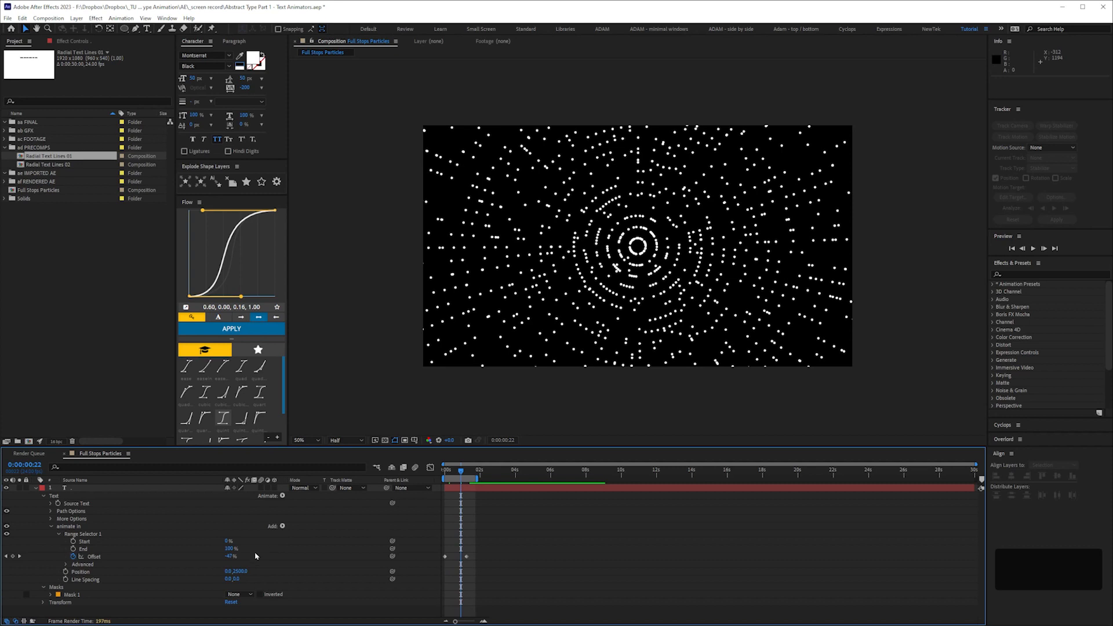
click(241, 571)
text(0)
key(Return)
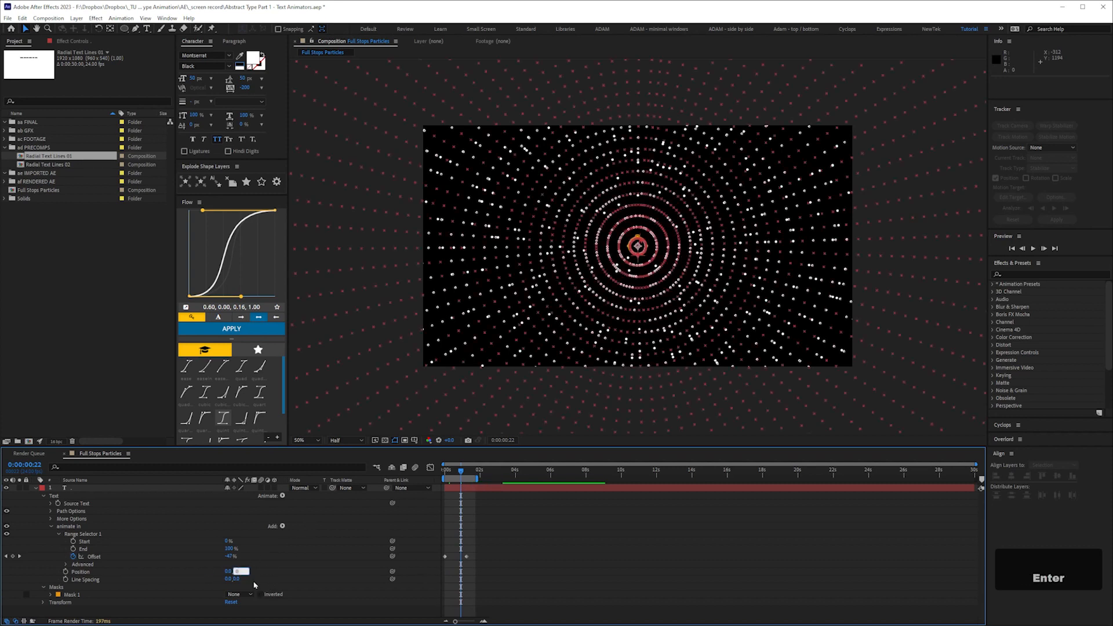
click(255, 610)
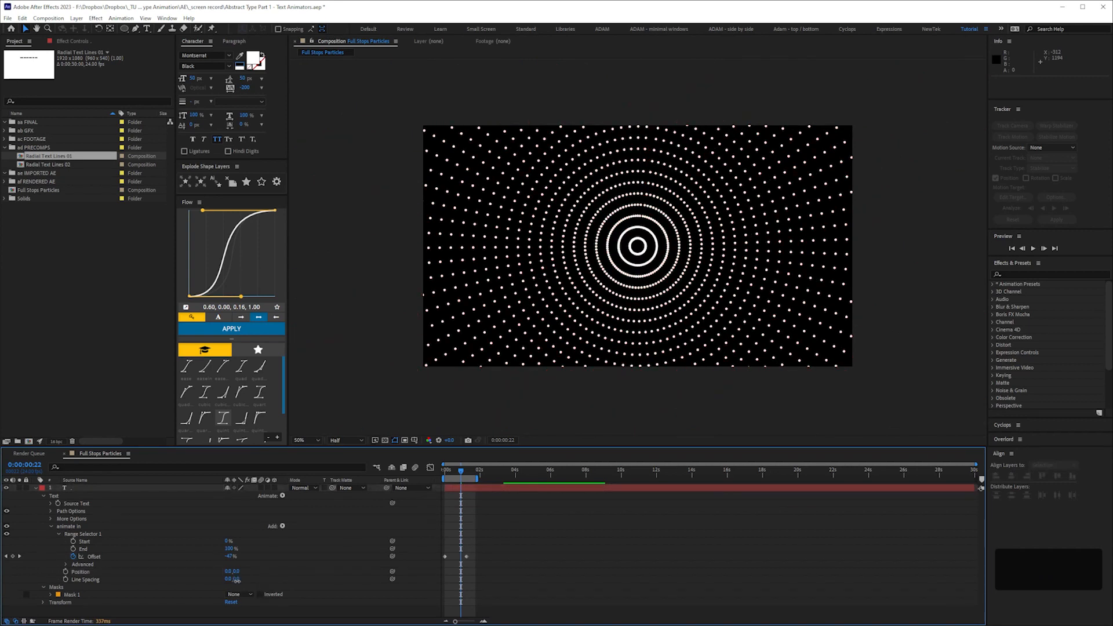
drag(240, 580, 314, 588)
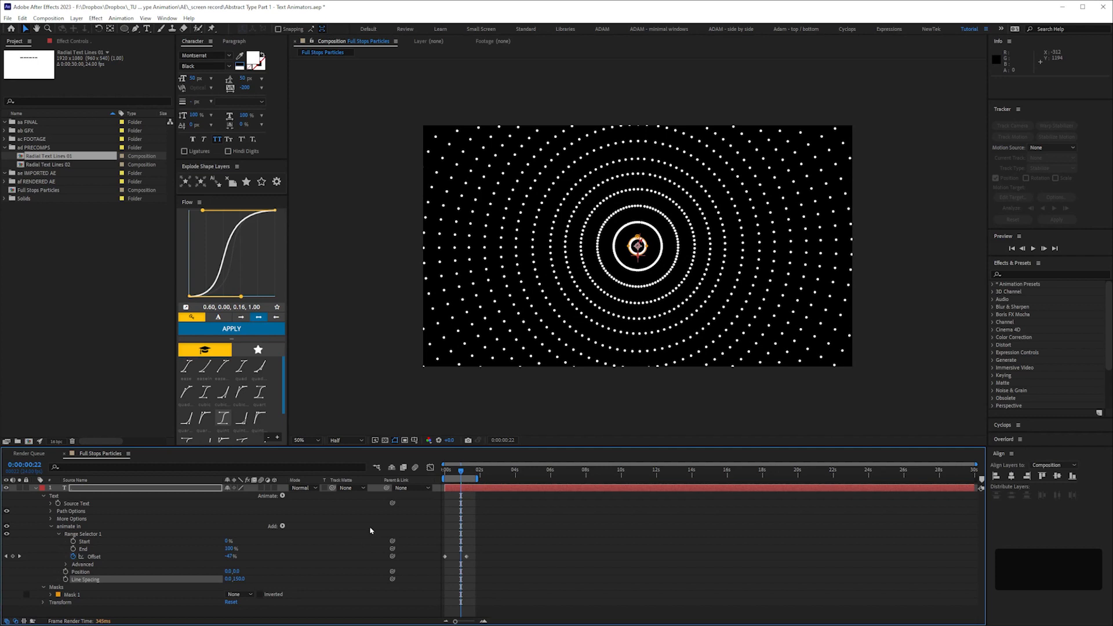
click(239, 579)
click(514, 554)
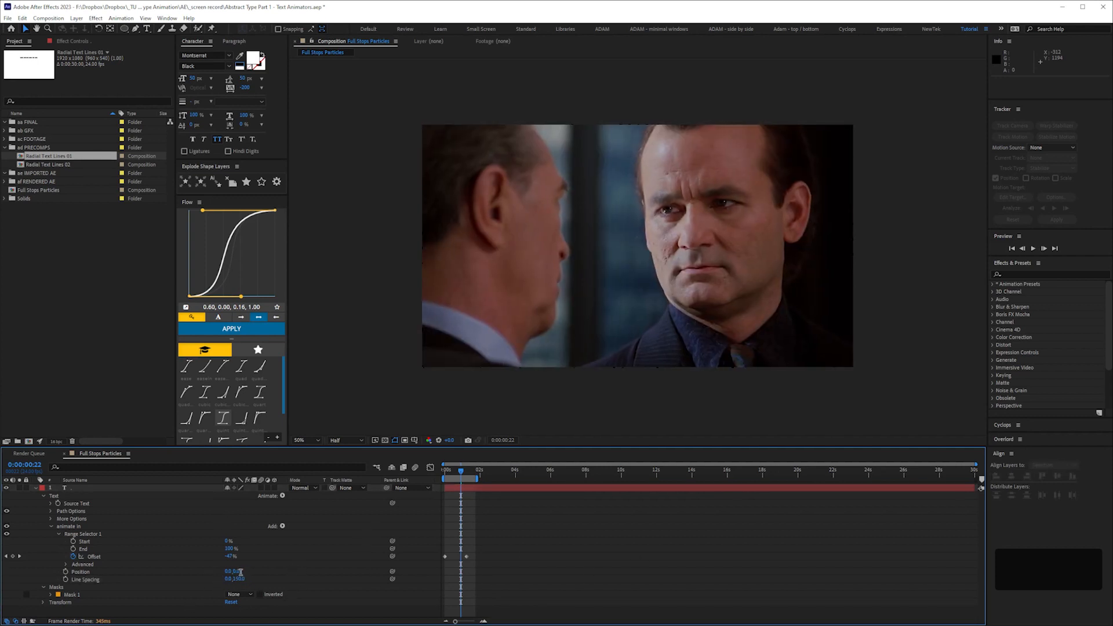
Set the "animate in" vertical Position back to 2500 and preview the animation.
click(237, 572)
text(2500)
key(Return)
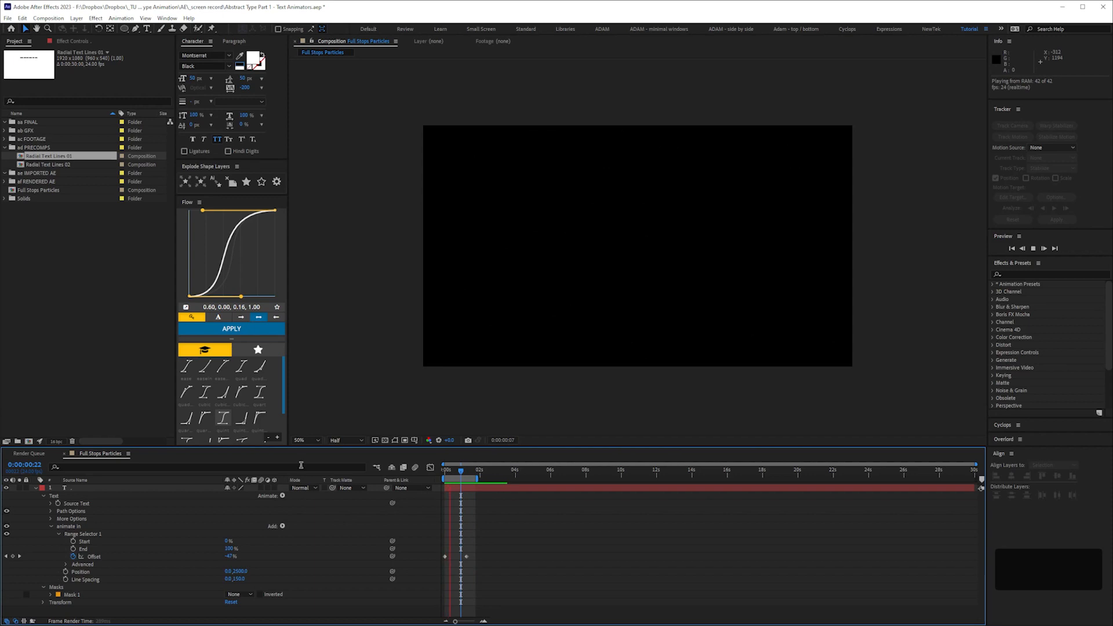
key(space)
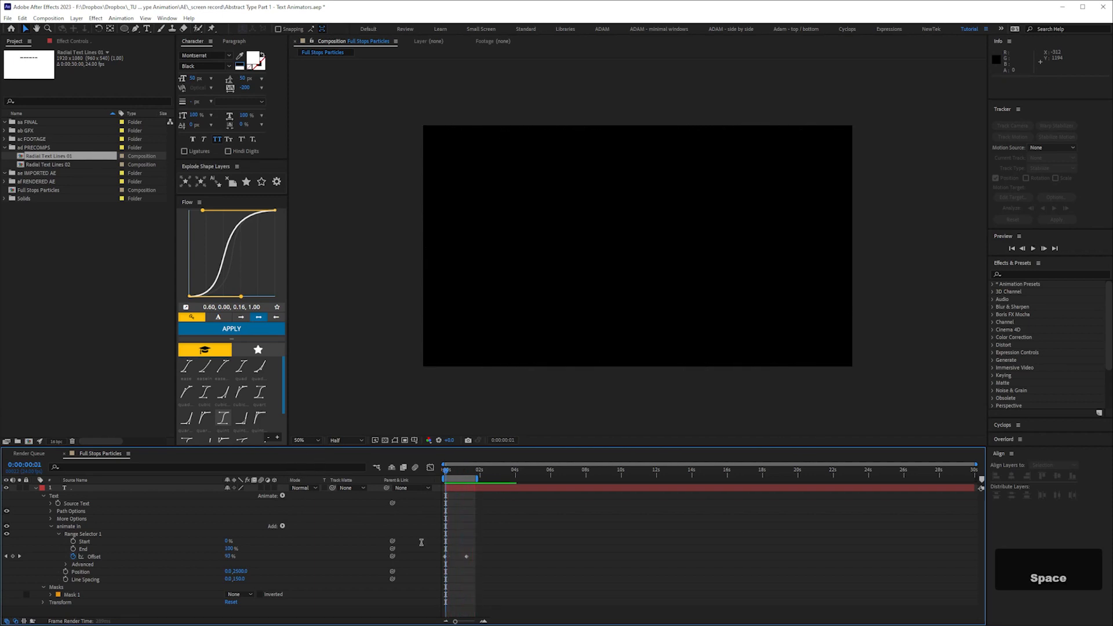
Set the Range Selector's Ease Low to 100% and Ease High to 30%, and preview the animation.
click(66, 564)
click(228, 598)
text(100)
key(Return)
click(227, 590)
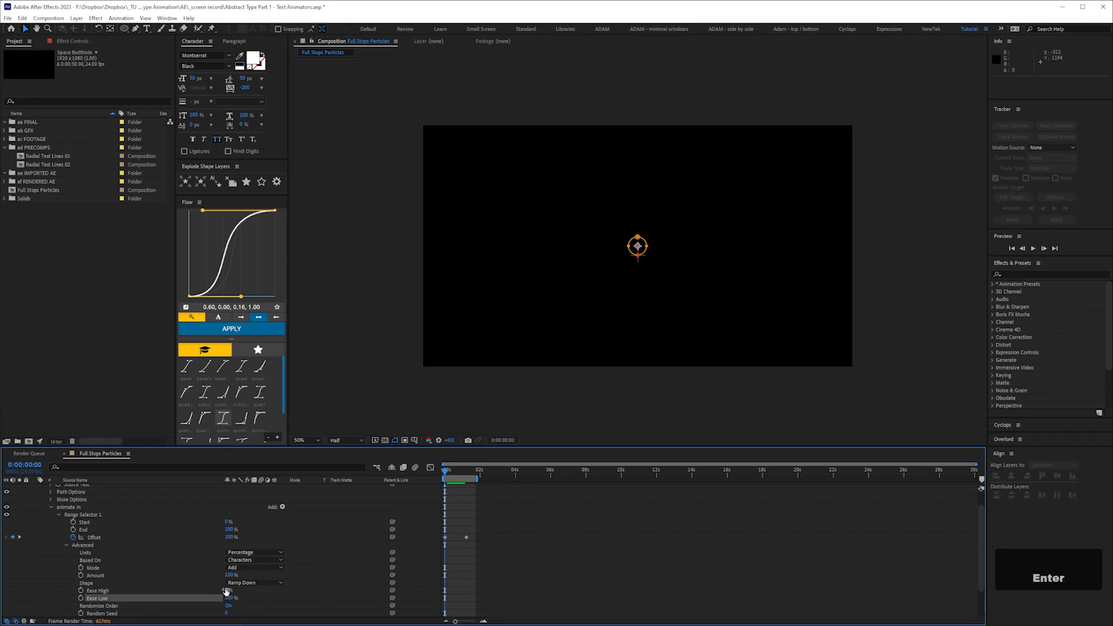
text(30)
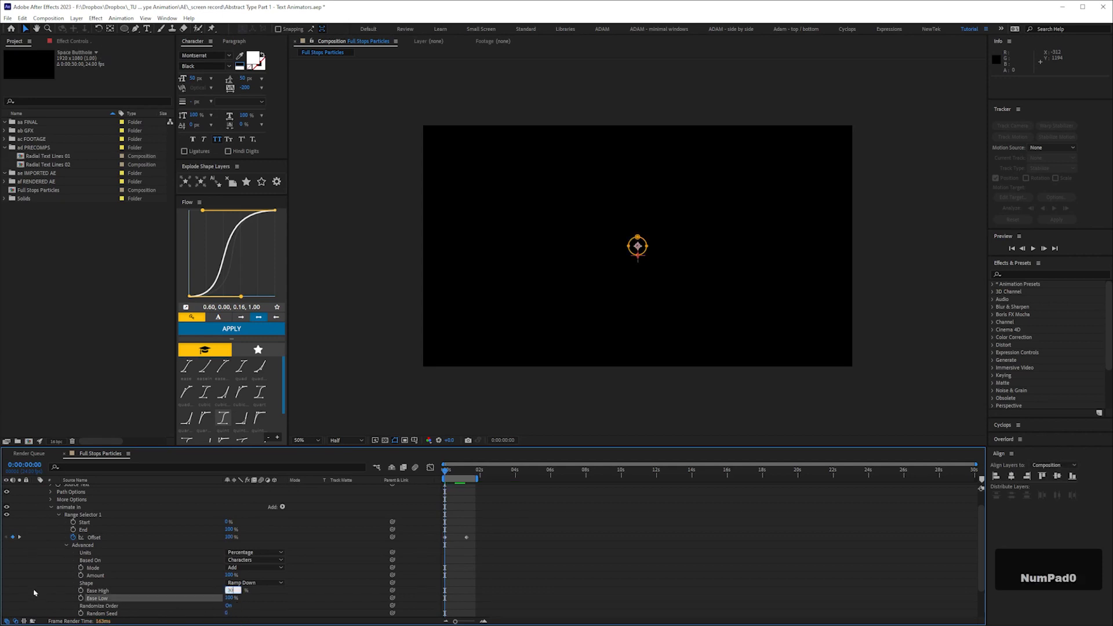
click(47, 580)
key(KP_0)
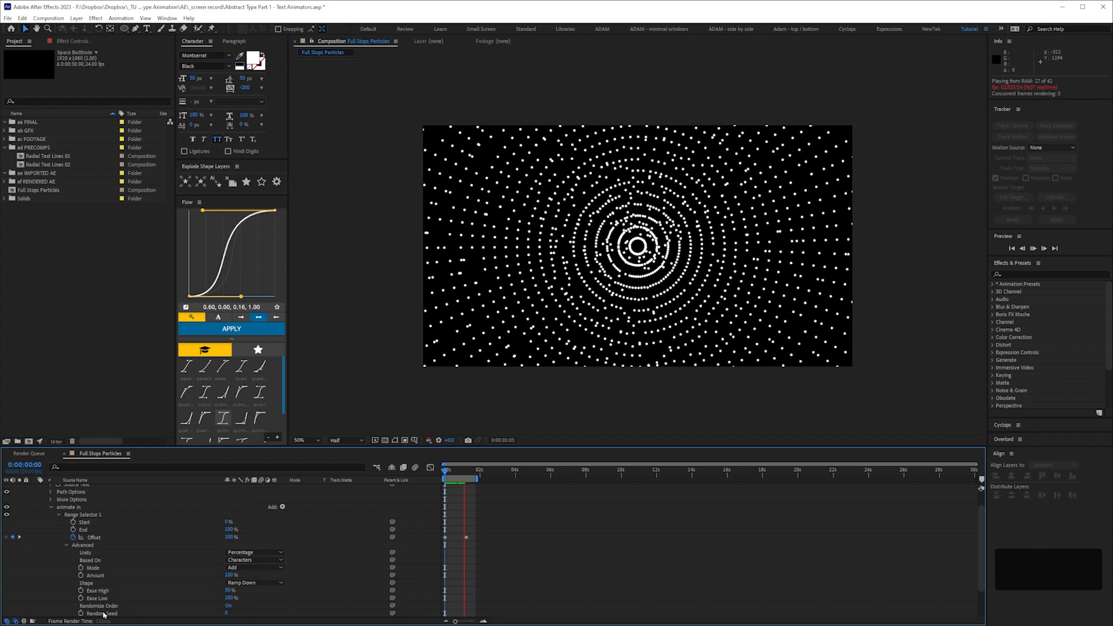
key(space)
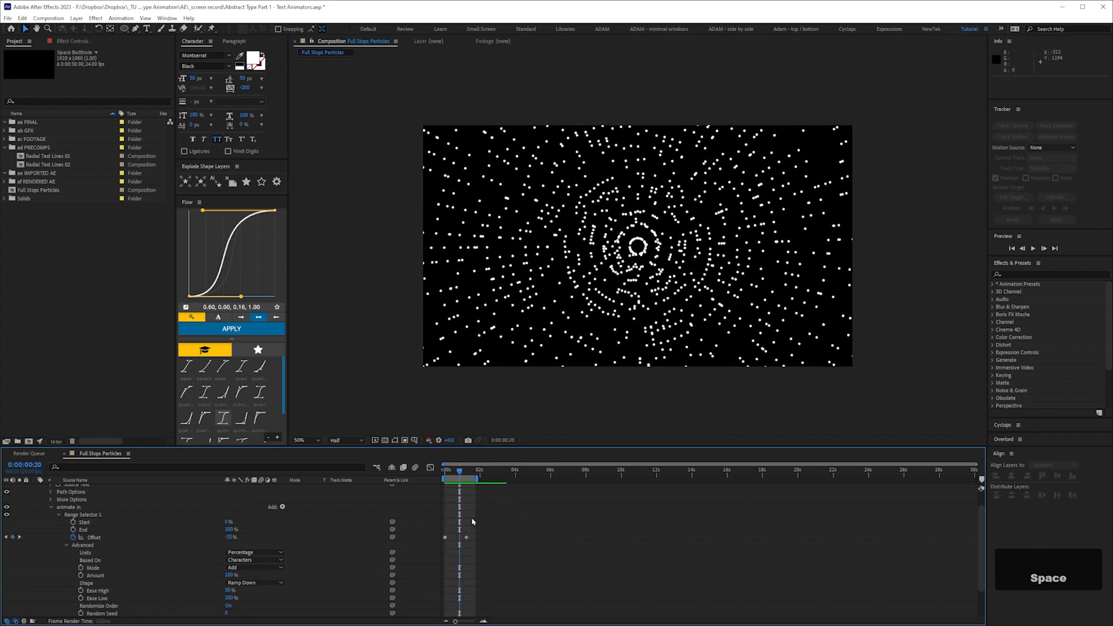
Apply the Flow easing curve 0.60, 0.00, 0.16, 1.00 to both Offset keyframes and preview the animation.
key(equal)
key(equal)
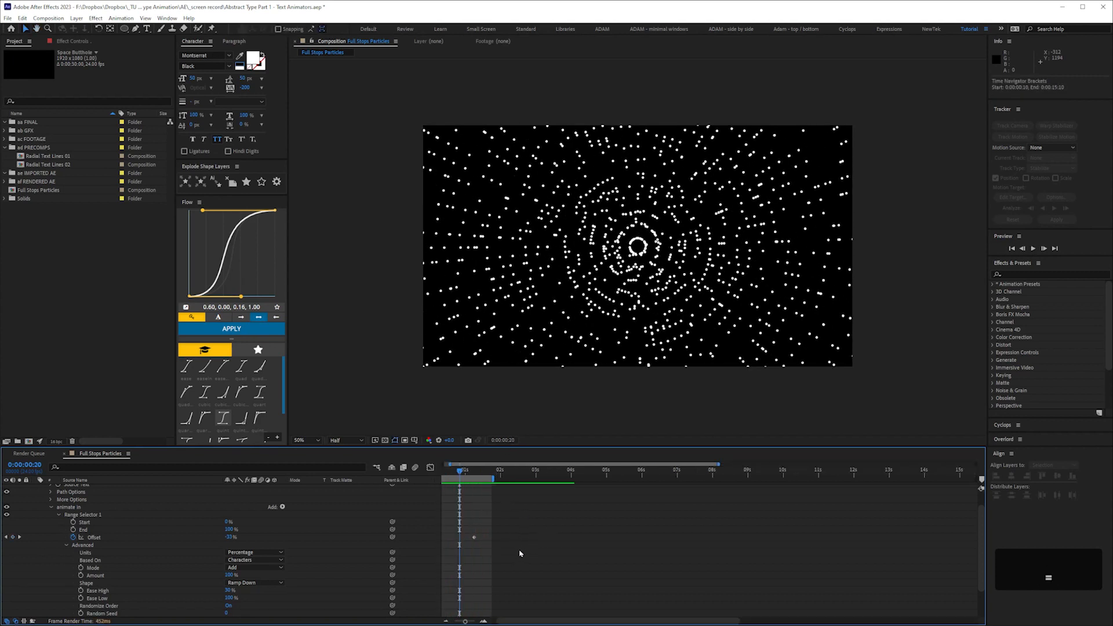
key(space)
drag(553, 530, 1023, 511)
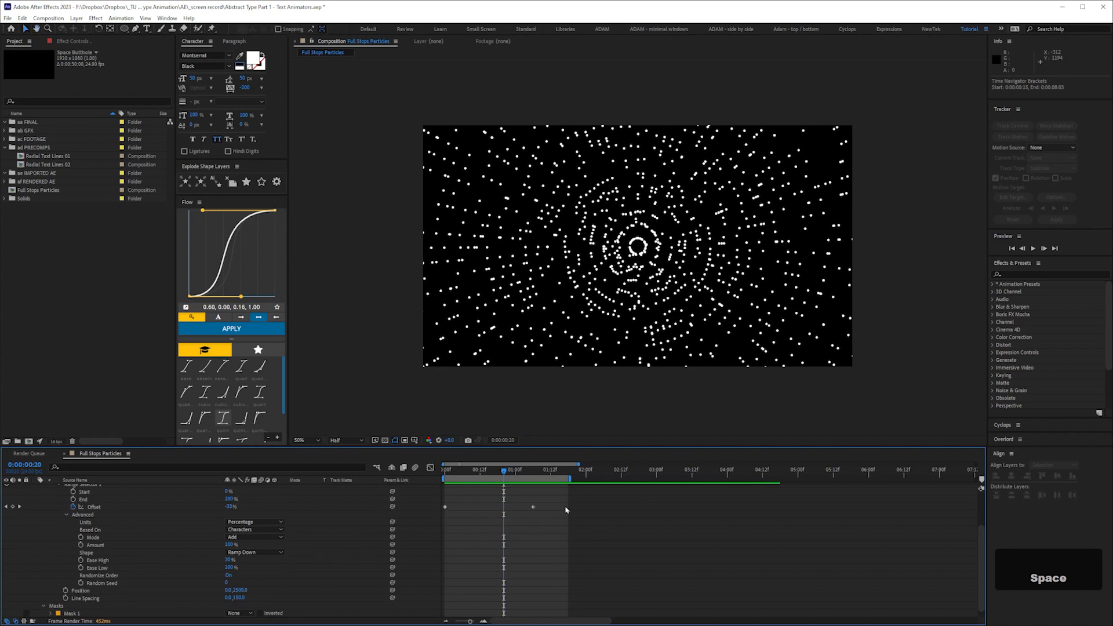
drag(573, 515, 442, 500)
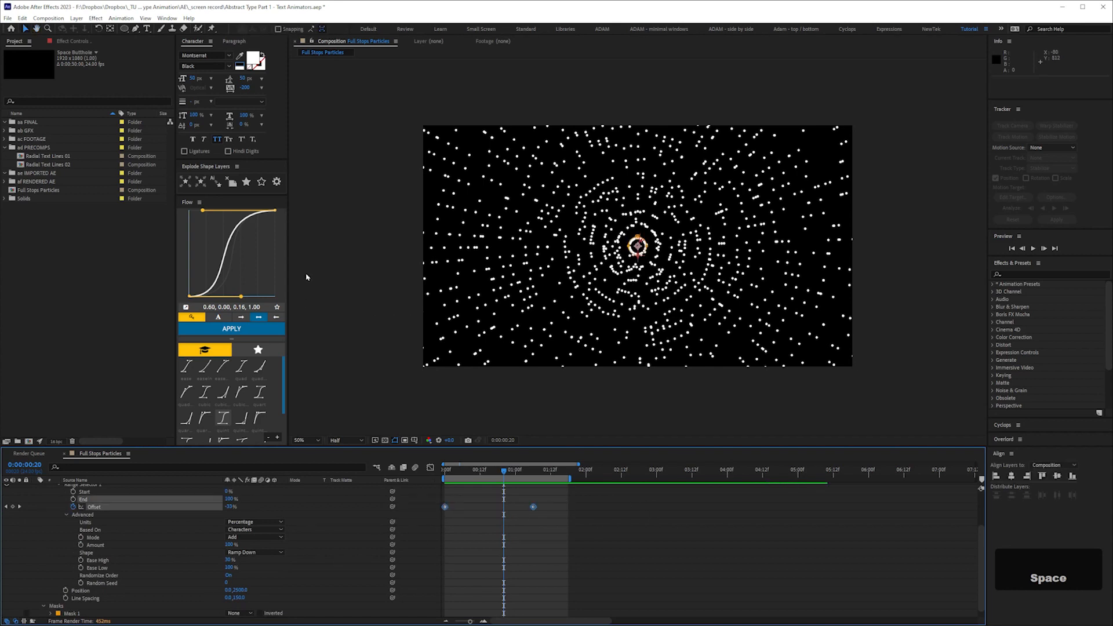
click(231, 329)
click(591, 544)
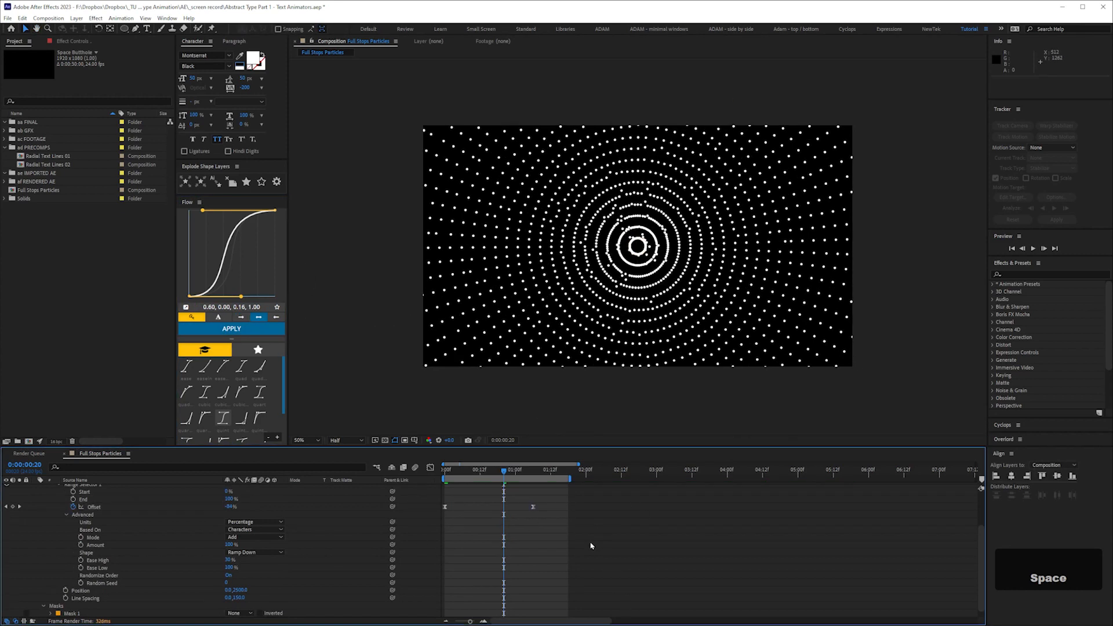
click(533, 507)
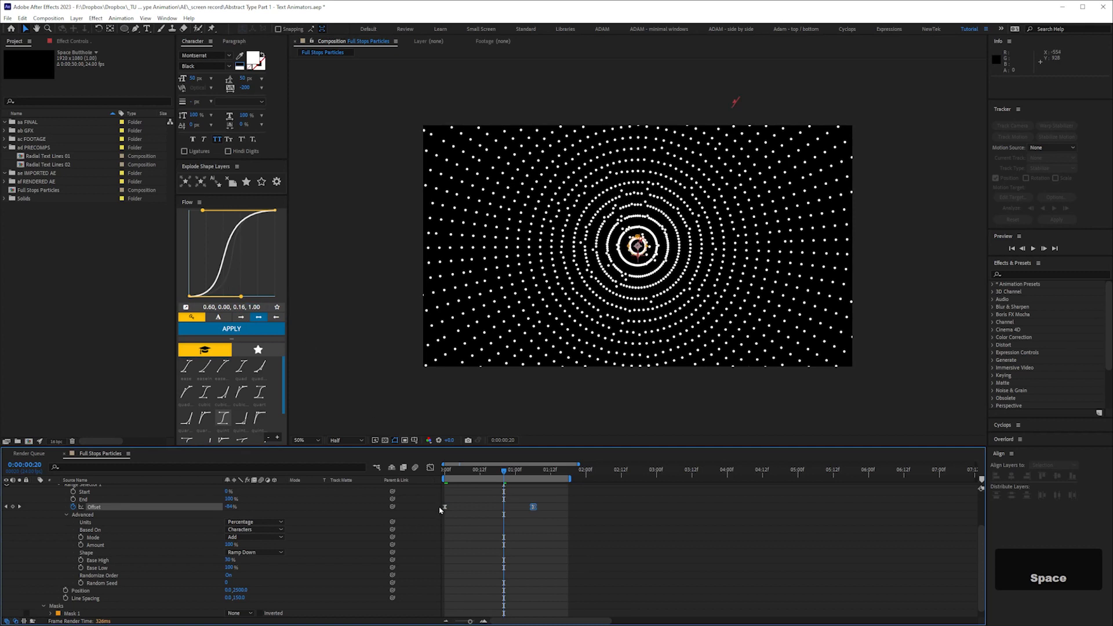
click(375, 402)
key(KP_0)
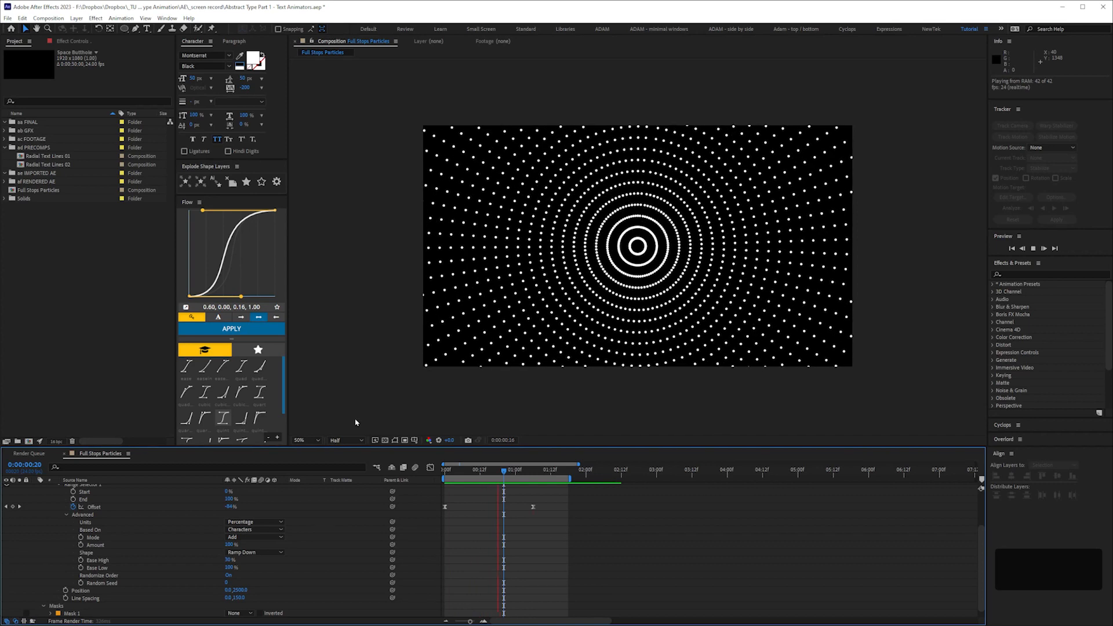
key(space)
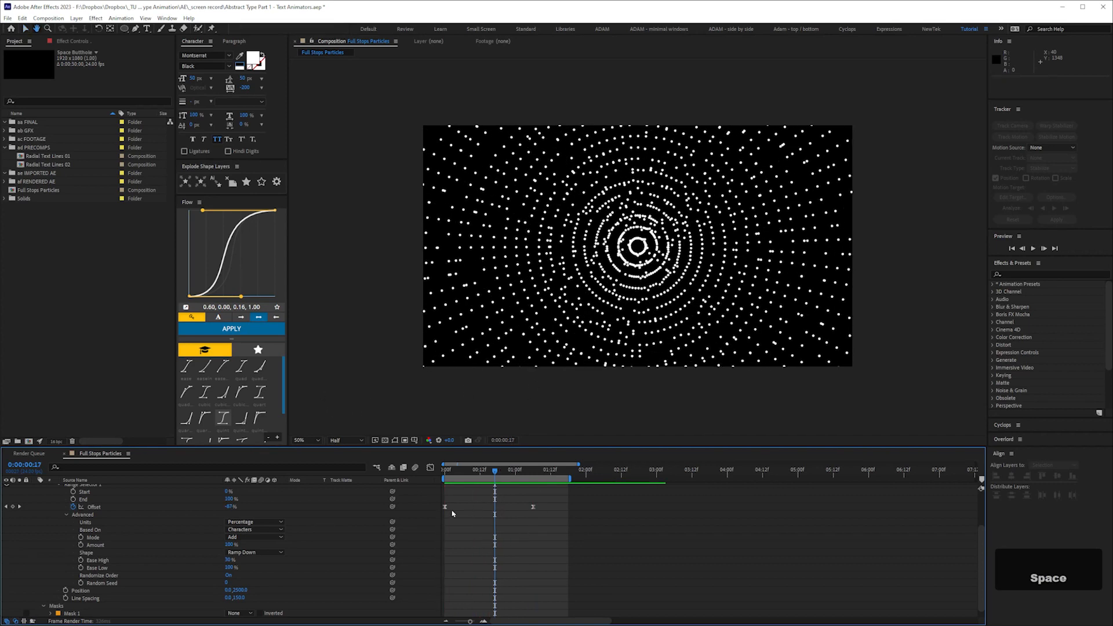
Adjust the easing handles of the Offset curve in the Graph Editor, and return to the keyframe view.
click(445, 507)
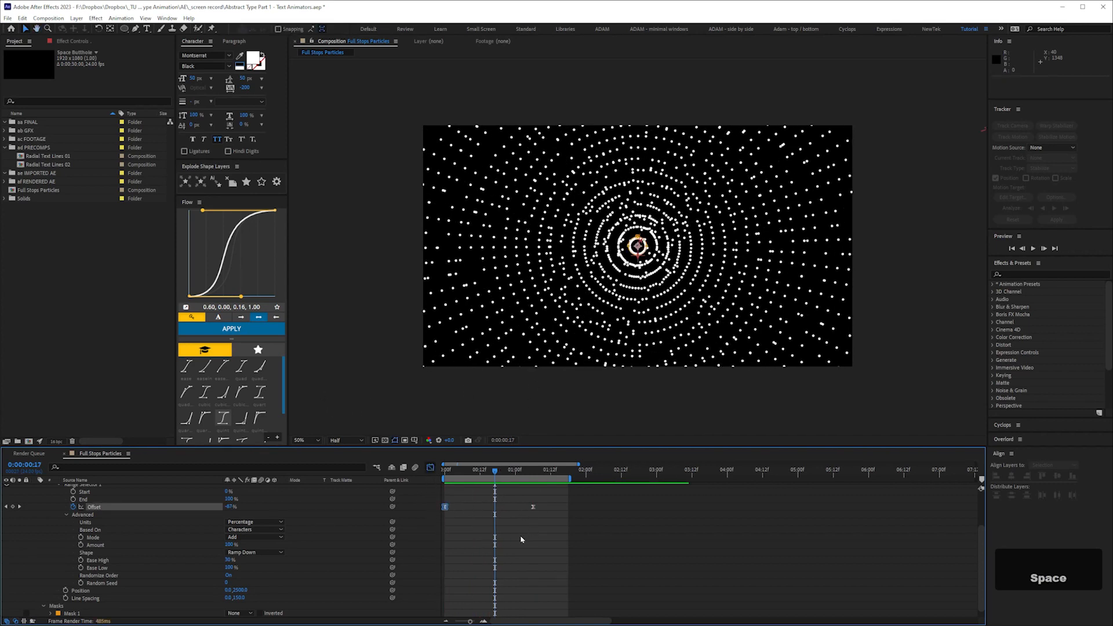
click(431, 467)
drag(460, 584, 489, 586)
drag(476, 500, 469, 500)
key(shift+F3)
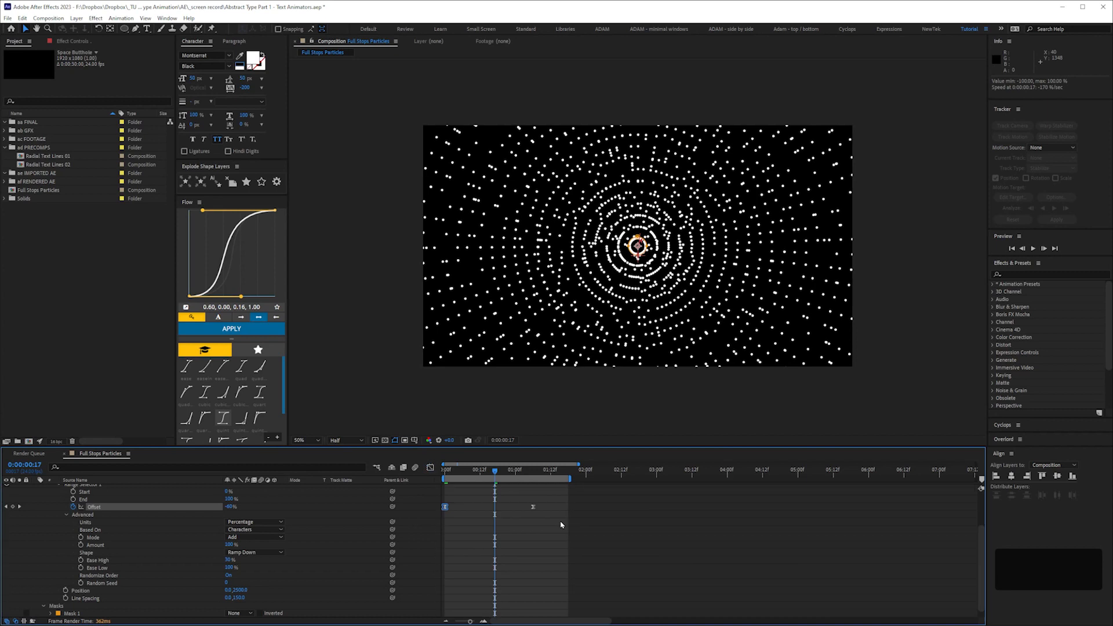
Move the second Offset keyframe to about 1.5 seconds in and preview the animation.
click(547, 507)
drag(533, 508, 548, 507)
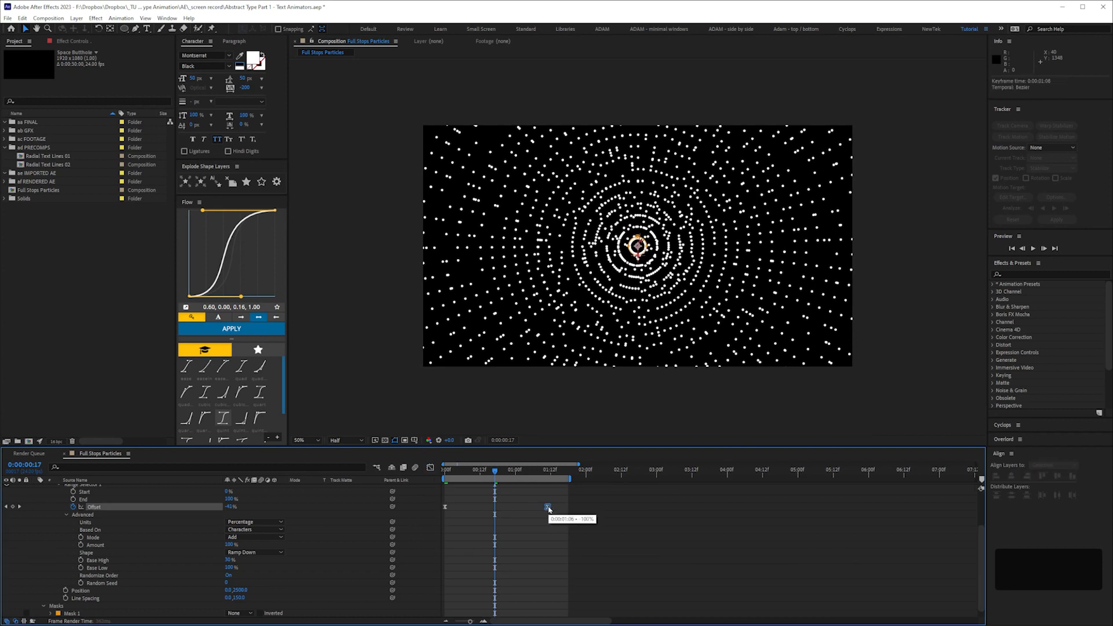
click(649, 600)
key(KP_0)
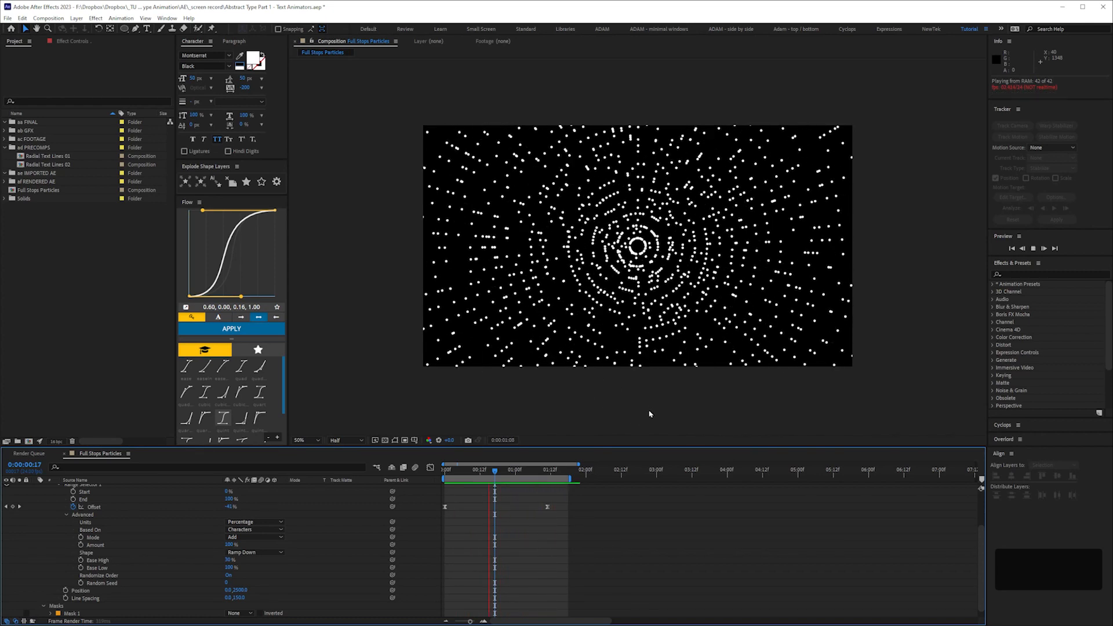
key(space)
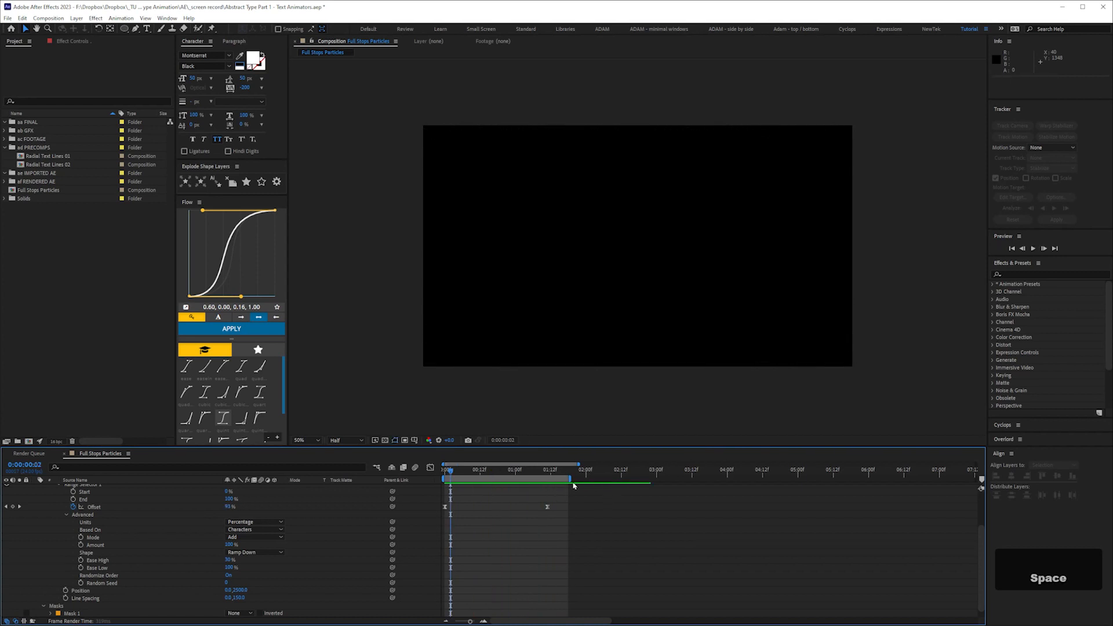
Extend the work area's end to 0:00:02:23 and paste a copy of the first Offset keyframe at 0:00:02:17.
drag(571, 479, 657, 479)
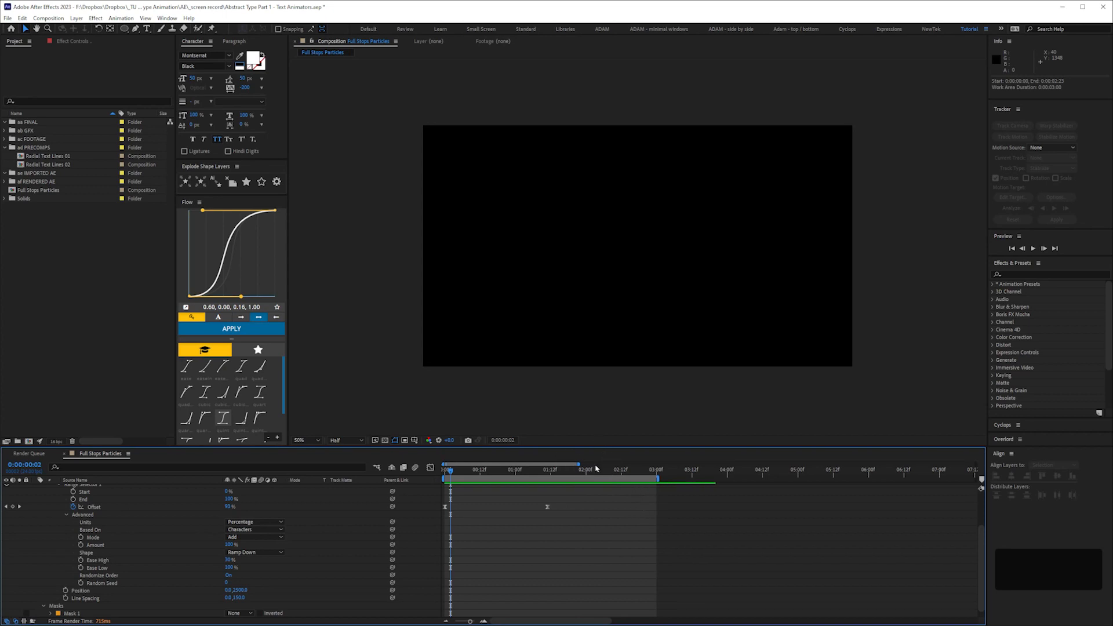
drag(529, 470, 635, 479)
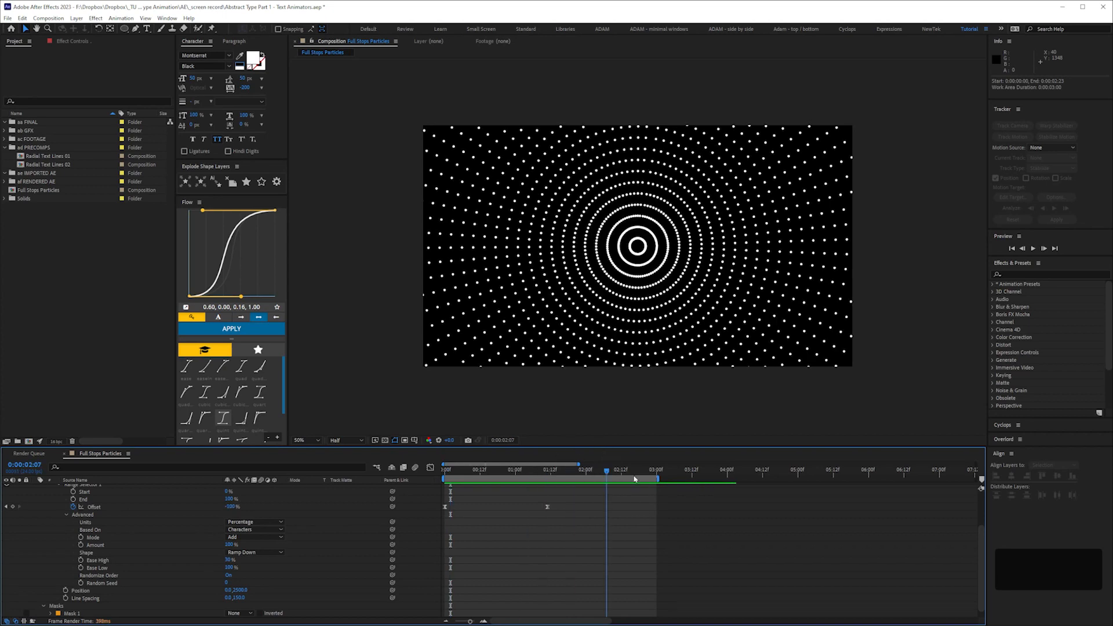
click(444, 506)
key(ctrl+c)
key(v)
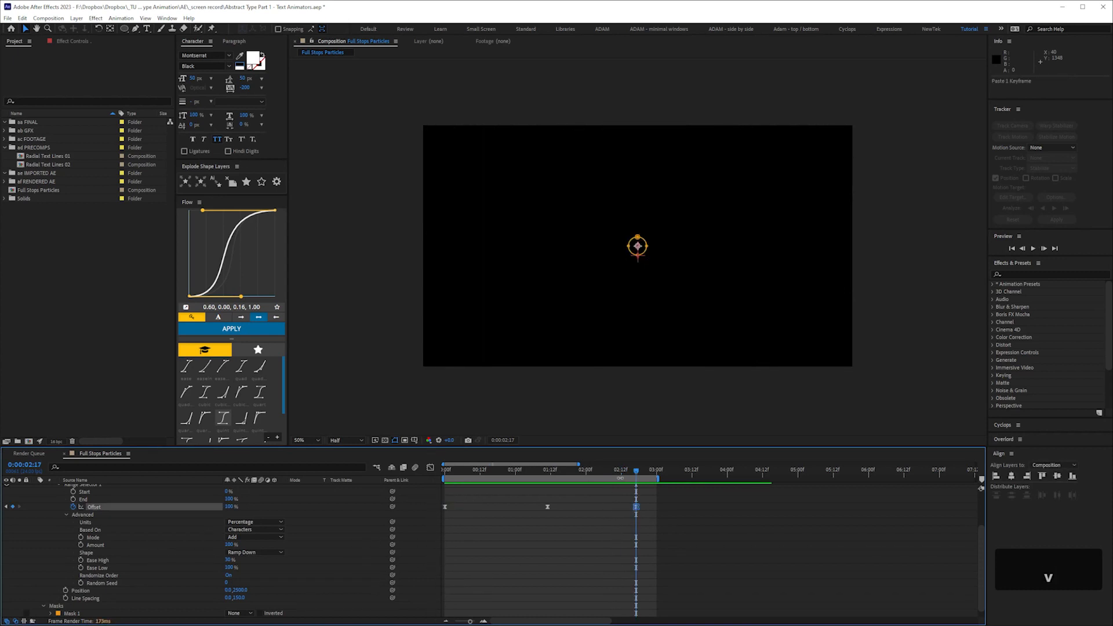
Add a Line Spacing animator to the text layer and name it leading.
key(space)
drag(54, 518, 51, 544)
click(51, 503)
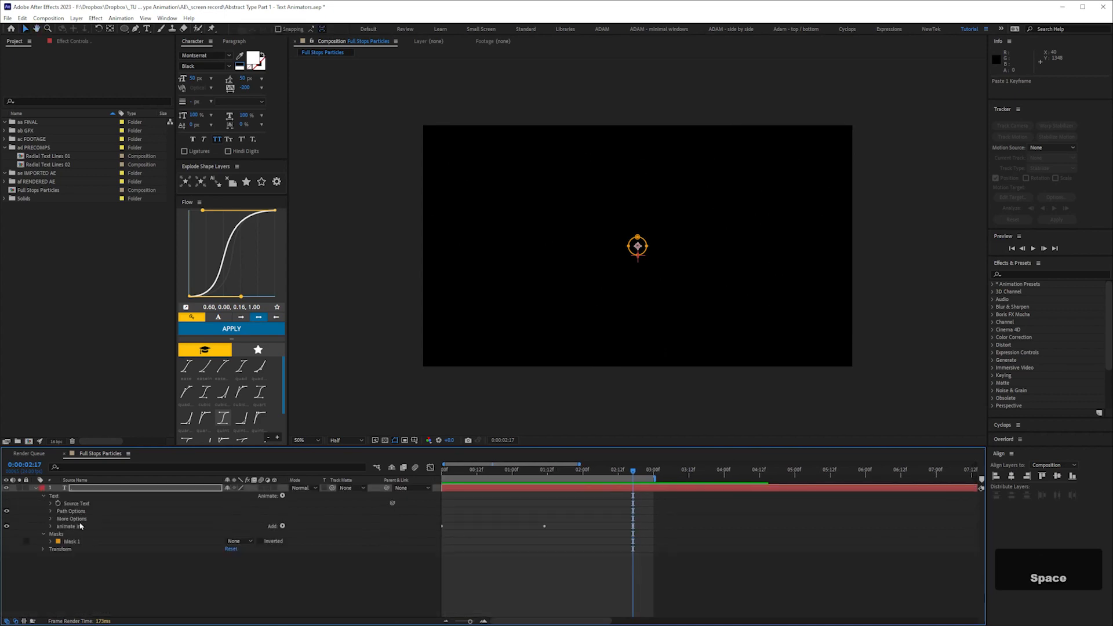
click(282, 497)
click(327, 454)
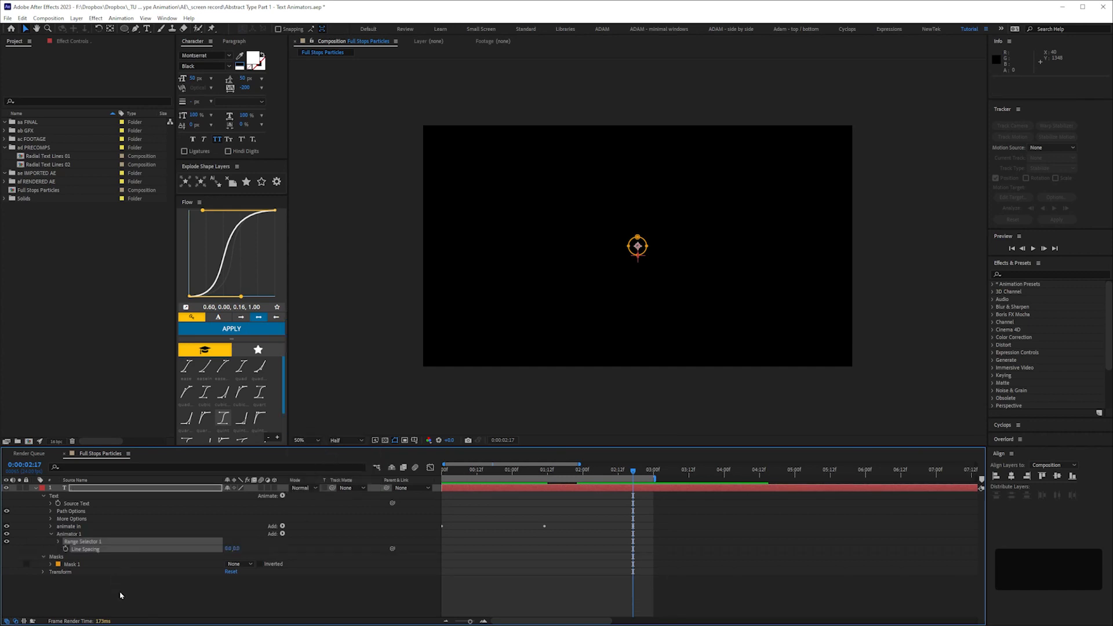
click(68, 533)
key(Return)
text(leading)
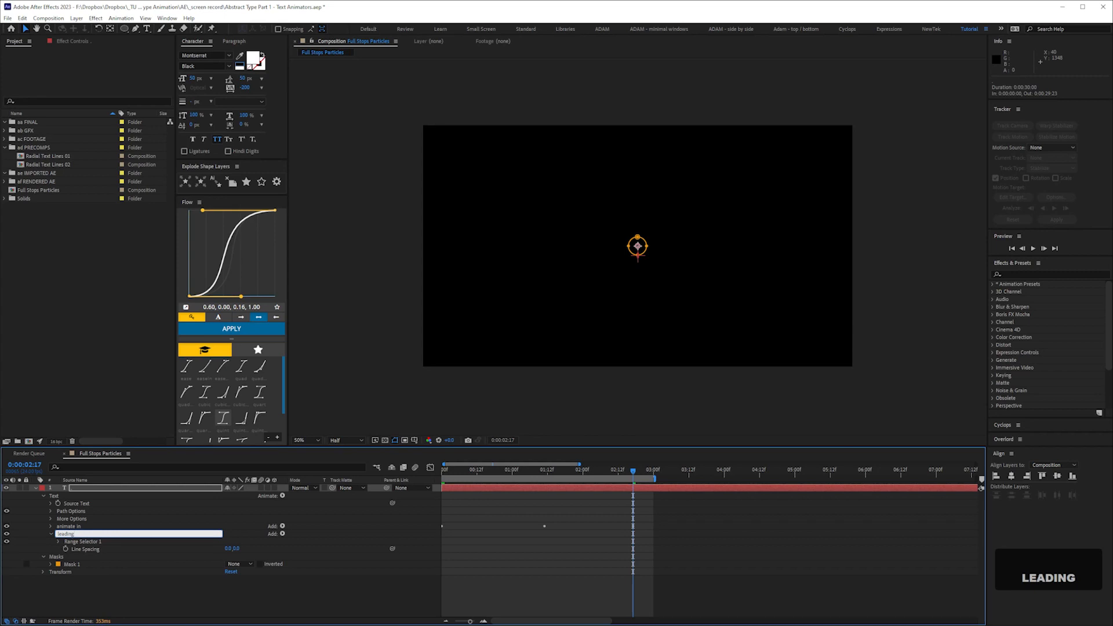
key(Return)
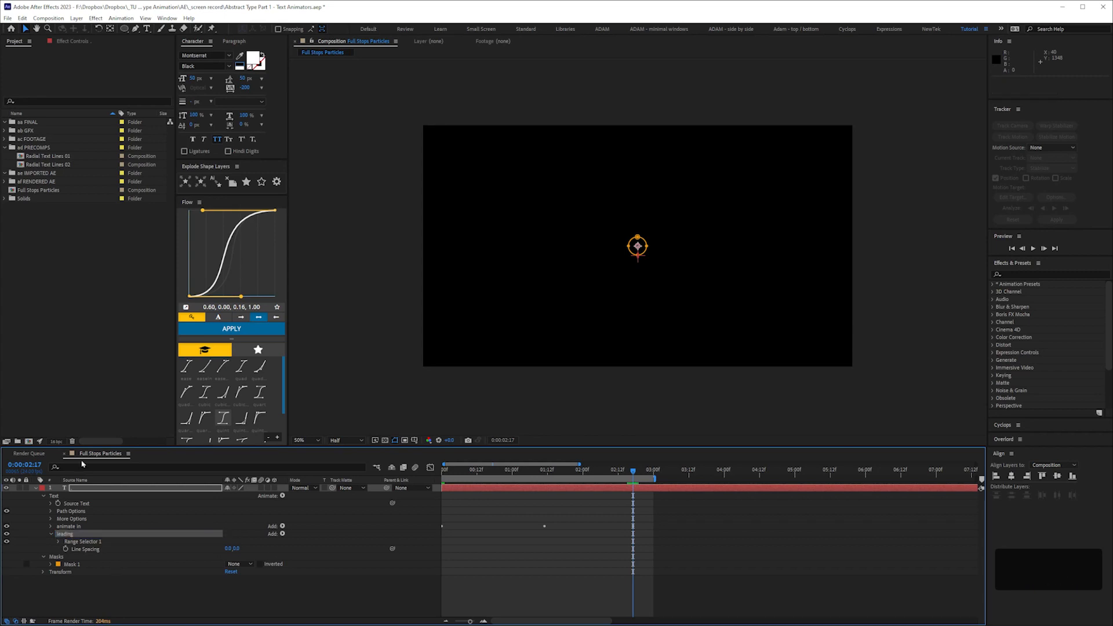
Go to 0:00:01:12, temporarily hide the animate in animator, and set the leading animator's vertical Line Spacing to 200.
click(58, 542)
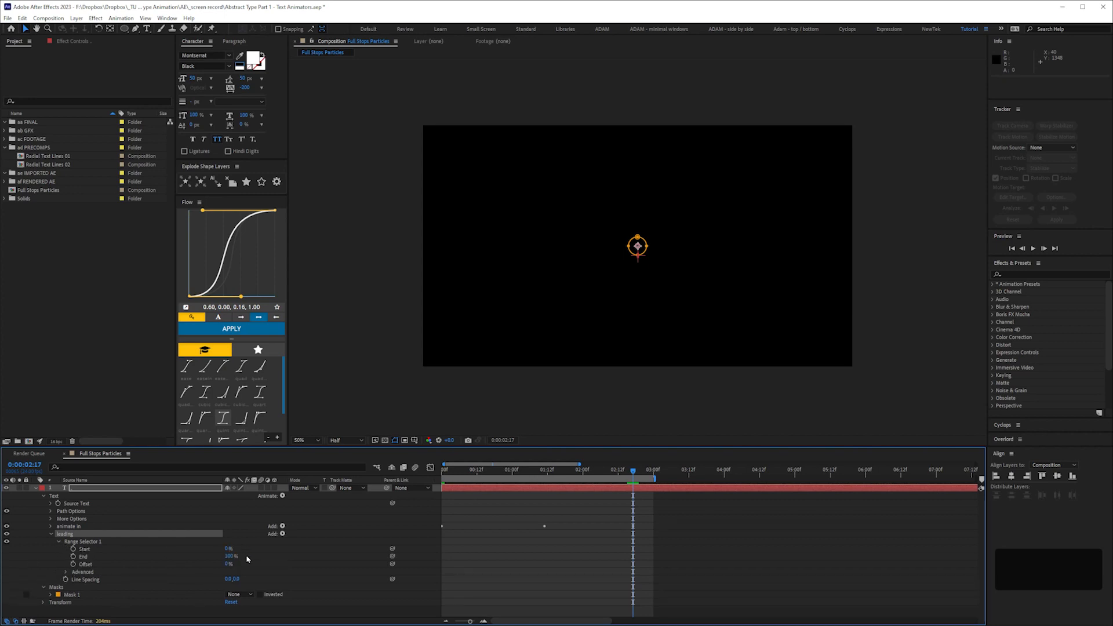
click(544, 470)
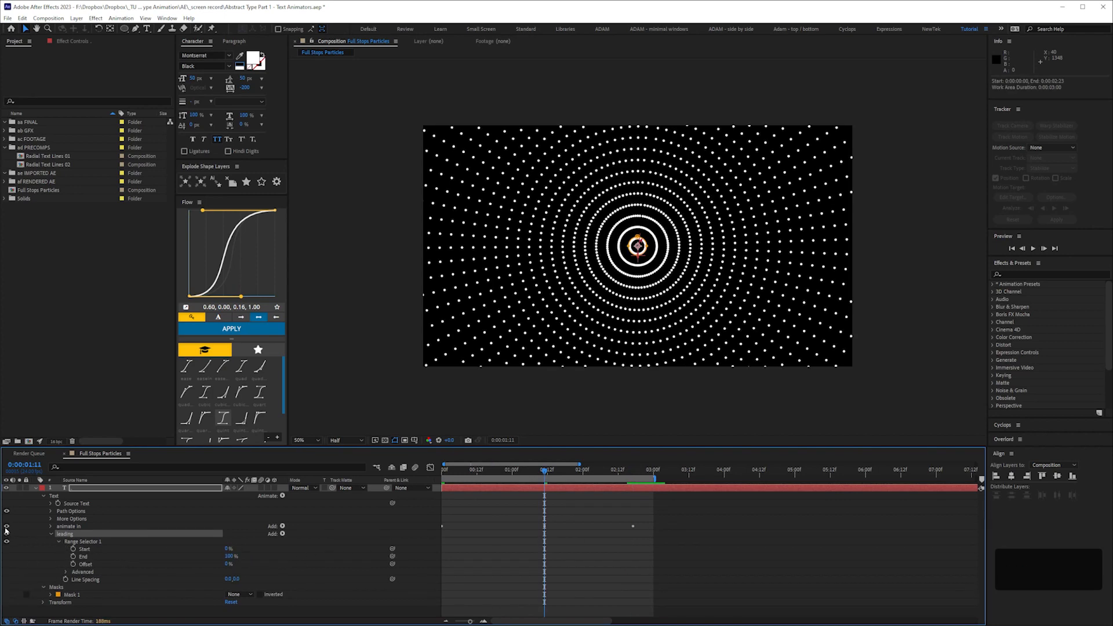
mouse_move(566, 475)
mouse_down()
mouse_move(581, 474)
mouse_move(547, 481)
mouse_up()
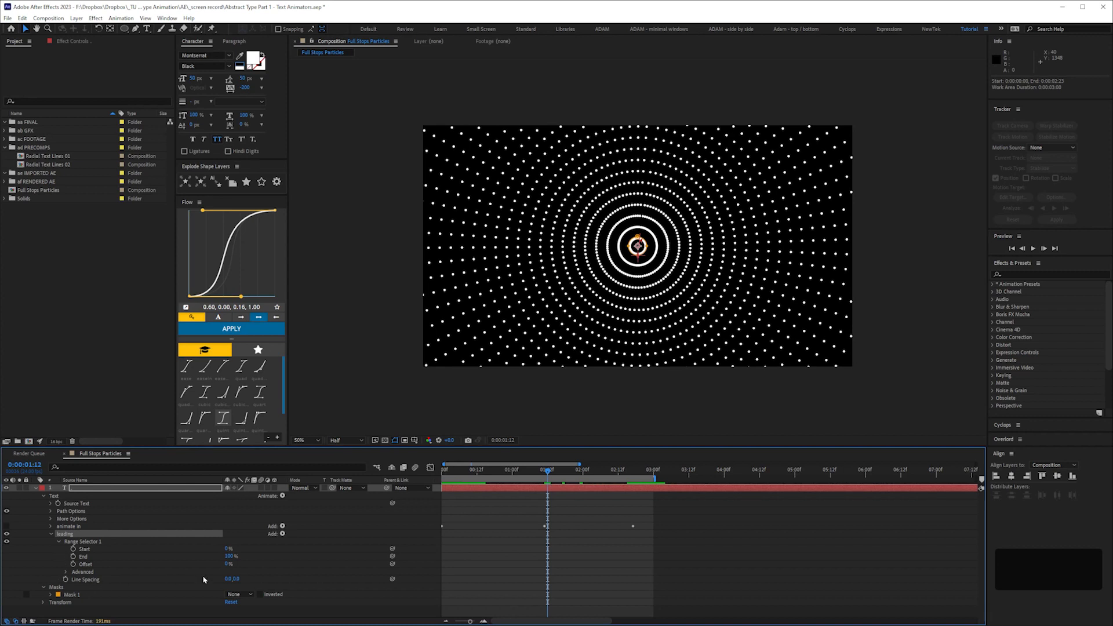
click(236, 579)
text(200)
key(Return)
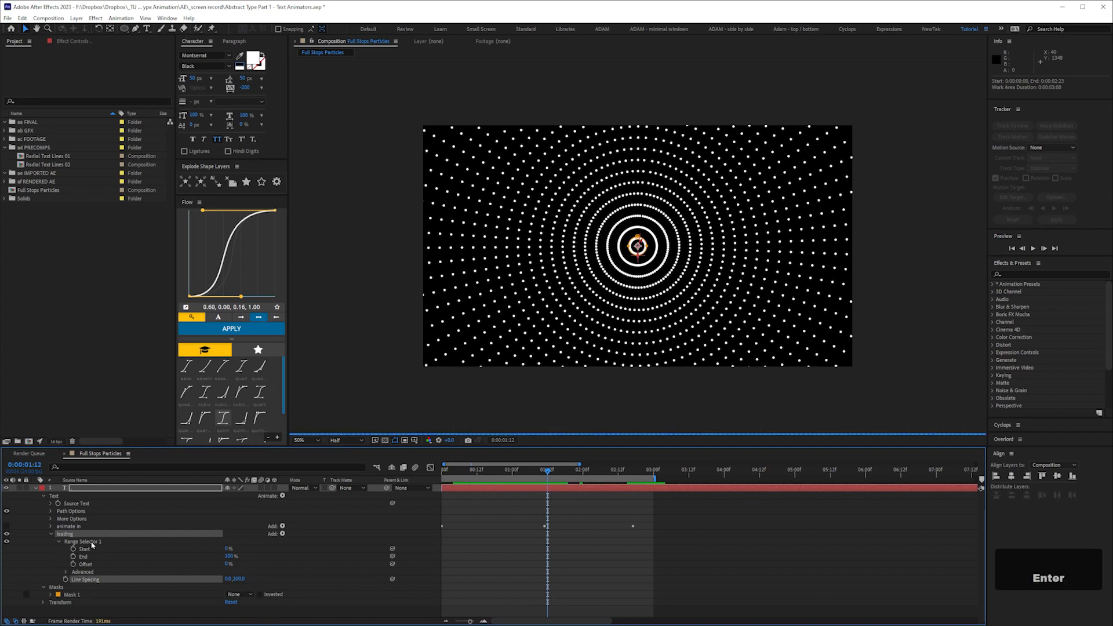
Set the leading animator's range selector Shape to Ramp Down in its Advanced options.
click(65, 572)
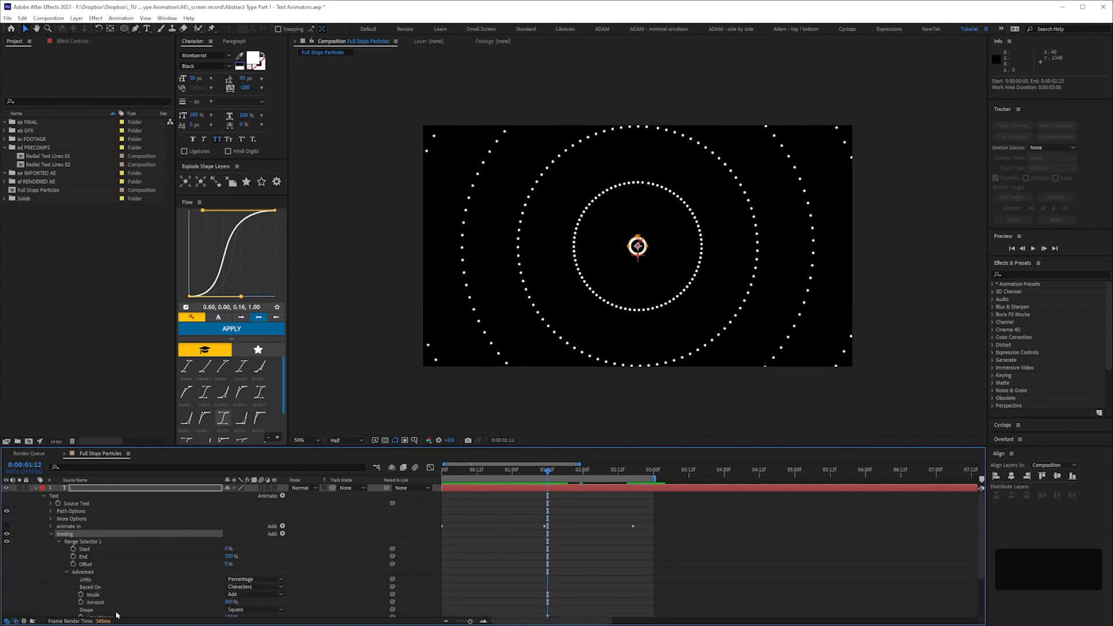
scroll(145, 574, down, 2)
click(247, 583)
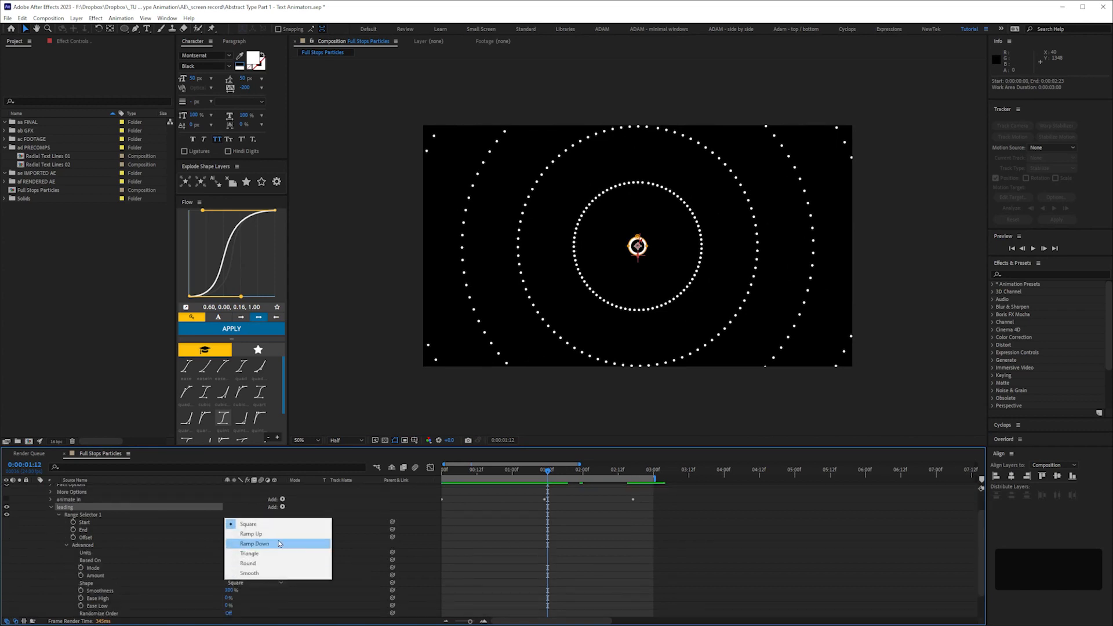
click(254, 543)
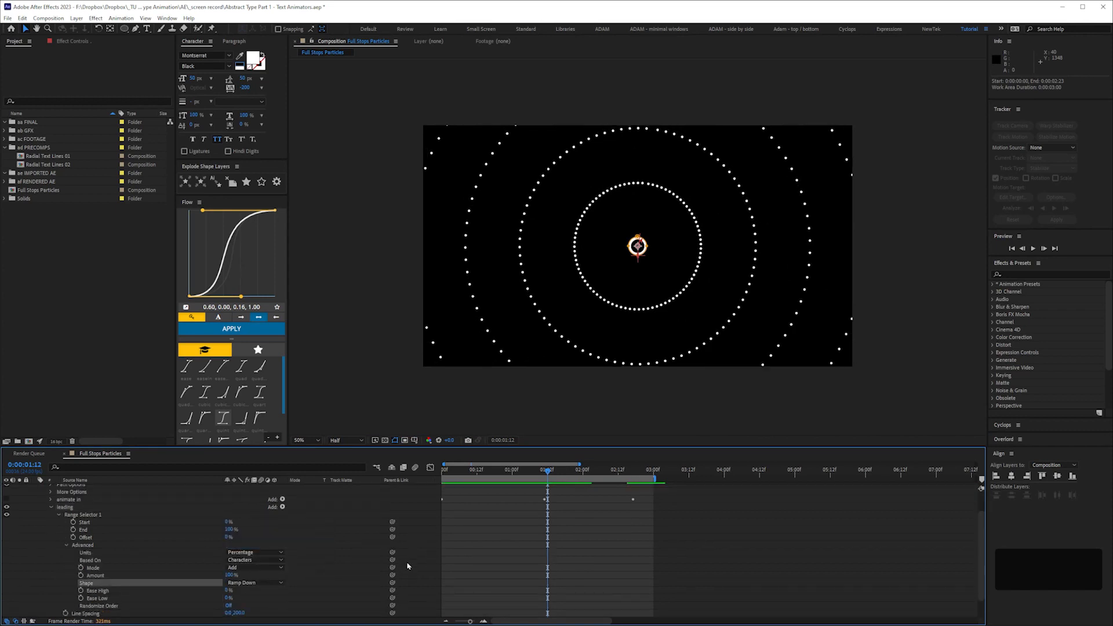
Keyframe the leading Offset from -100% at 0:00:01:12 to 100% at 0:00:02:16, and align the first keyframe with the middle animate in keyframe.
drag(229, 537, 115, 535)
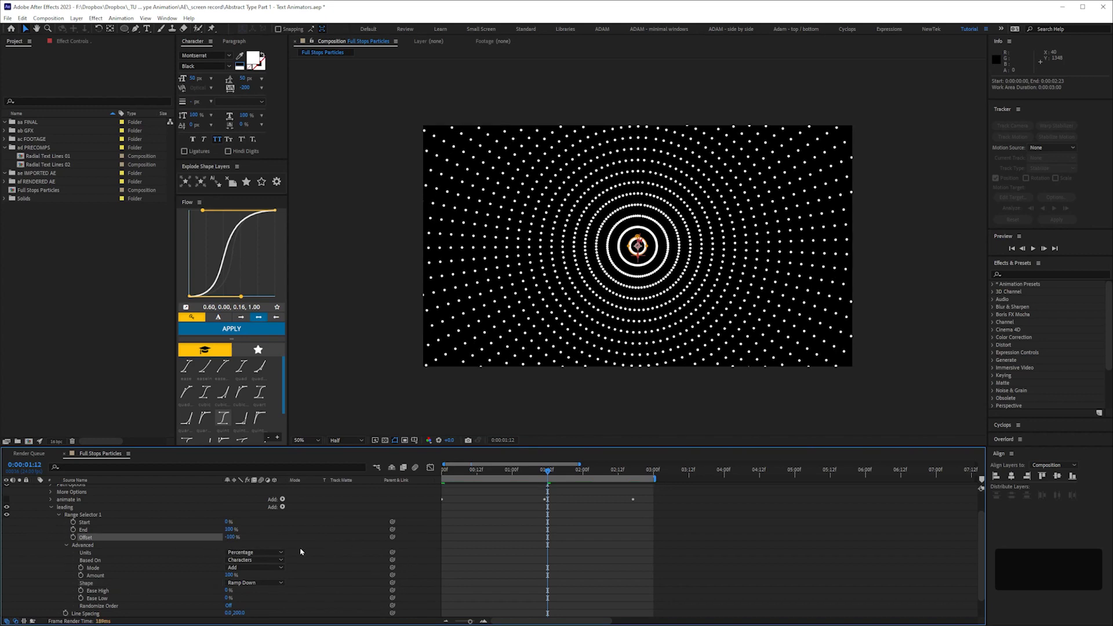
click(74, 538)
click(548, 538)
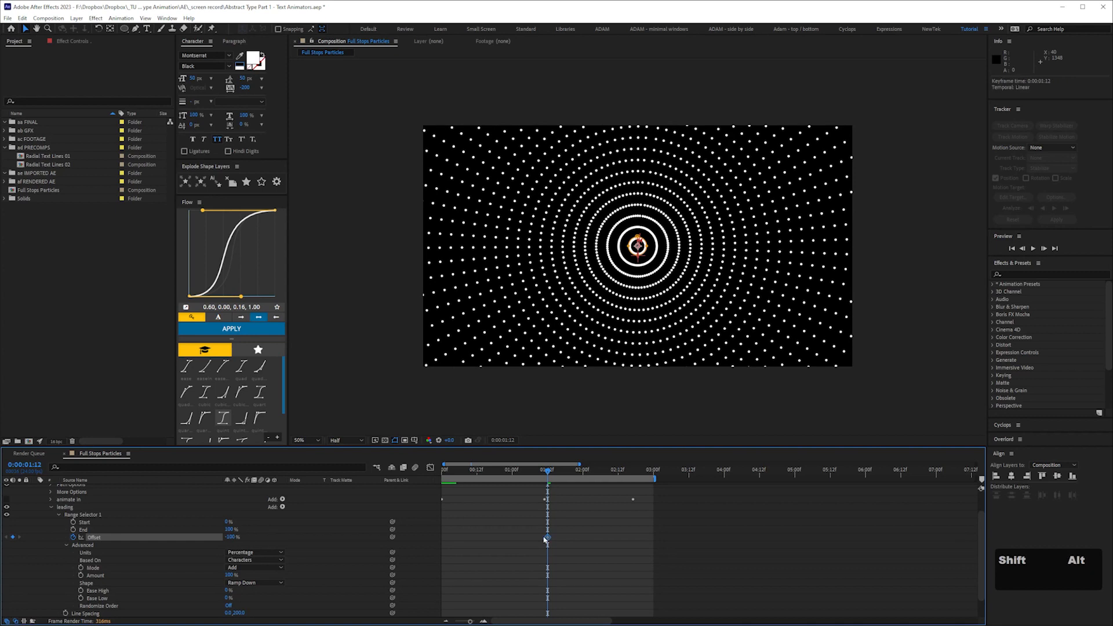
click(631, 474)
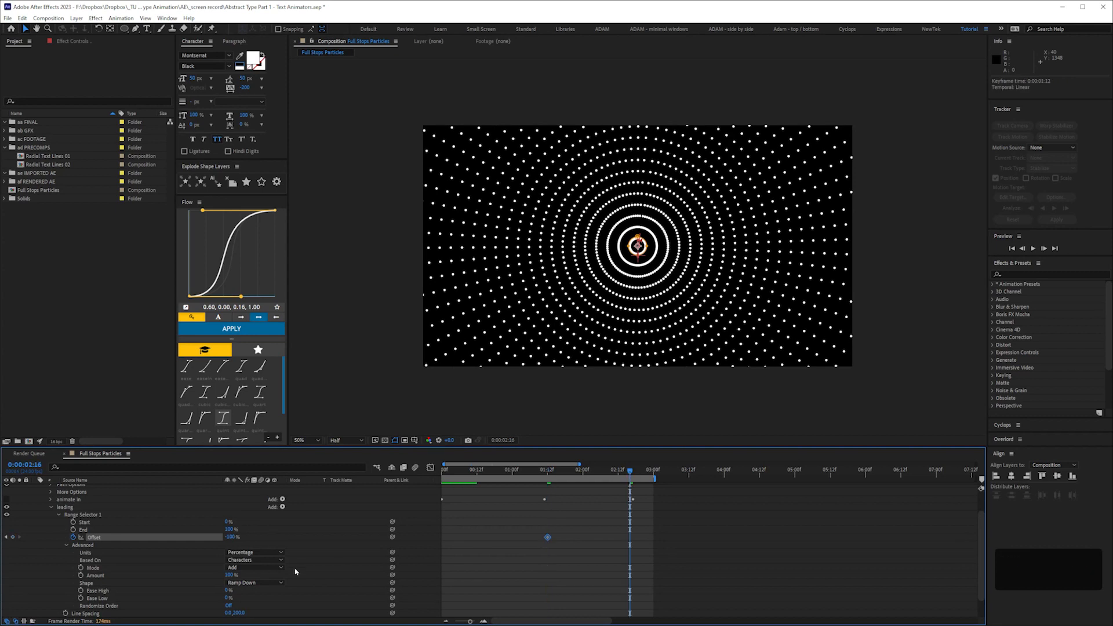
drag(228, 537, 126, 534)
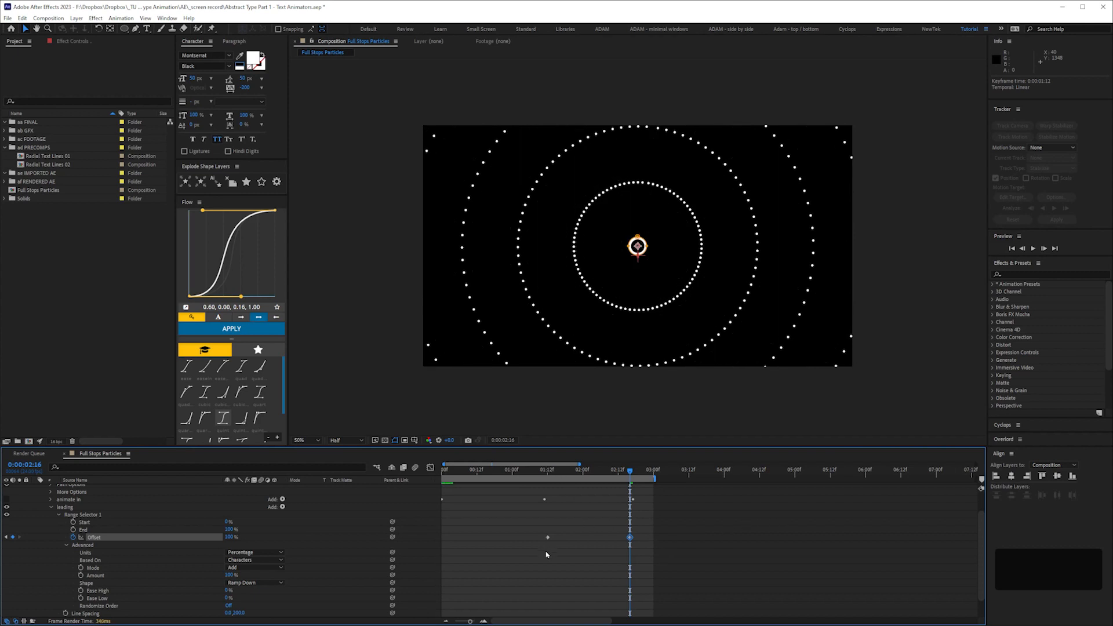
drag(548, 541, 545, 541)
Set Ease High and Ease Low of the leading range selector to 50% and preview the animation.
click(228, 591)
click(229, 595)
click(227, 591)
text(50)
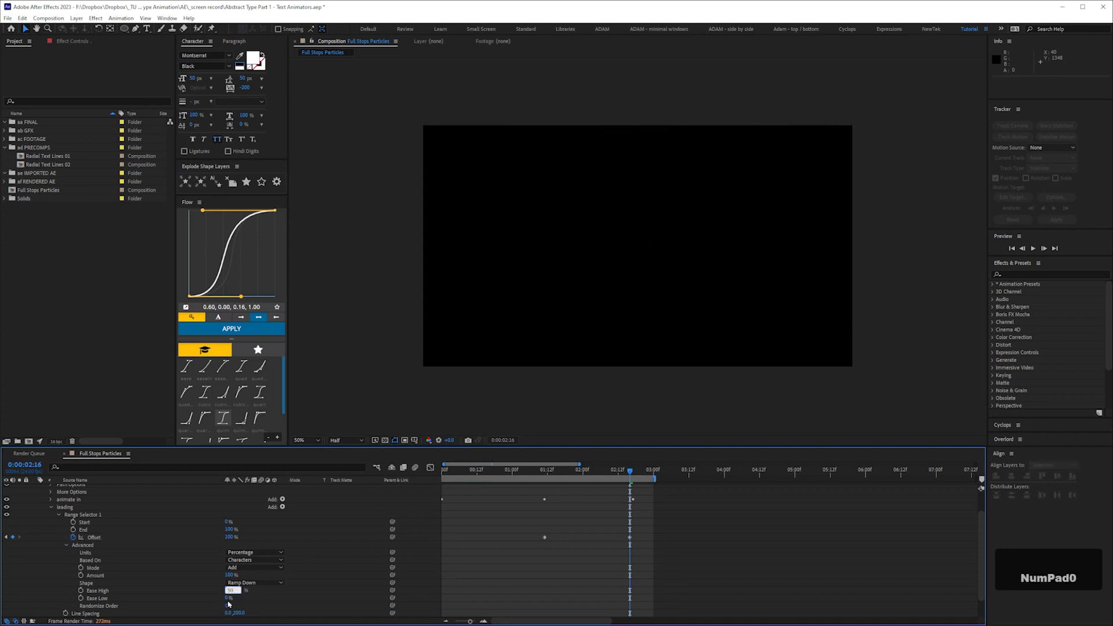
click(229, 598)
text(50)
click(125, 571)
key(KP_0)
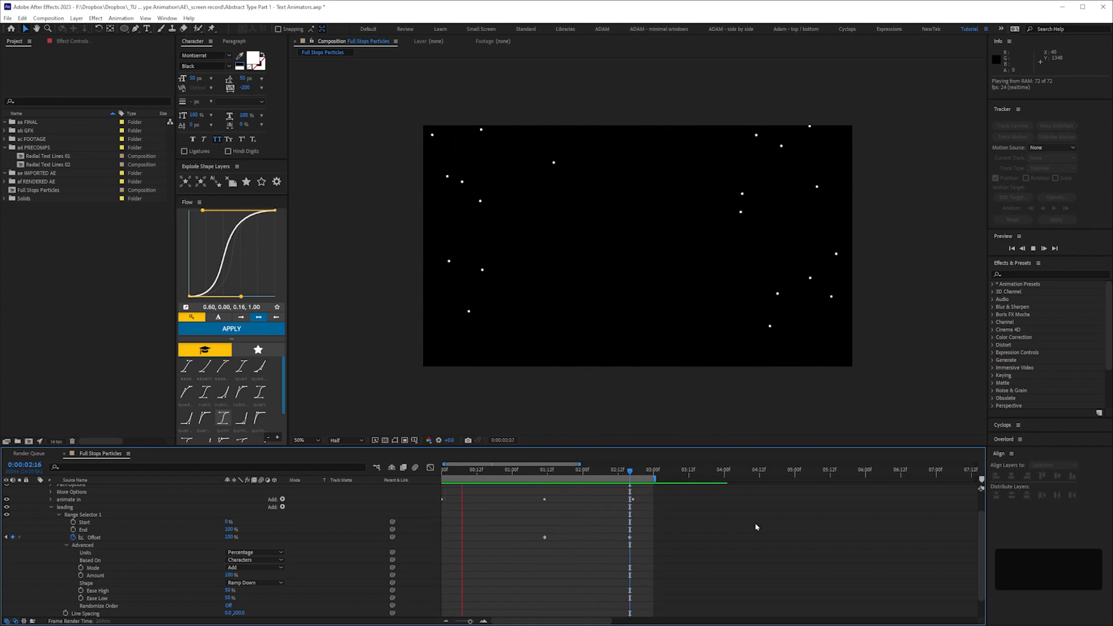
key(space)
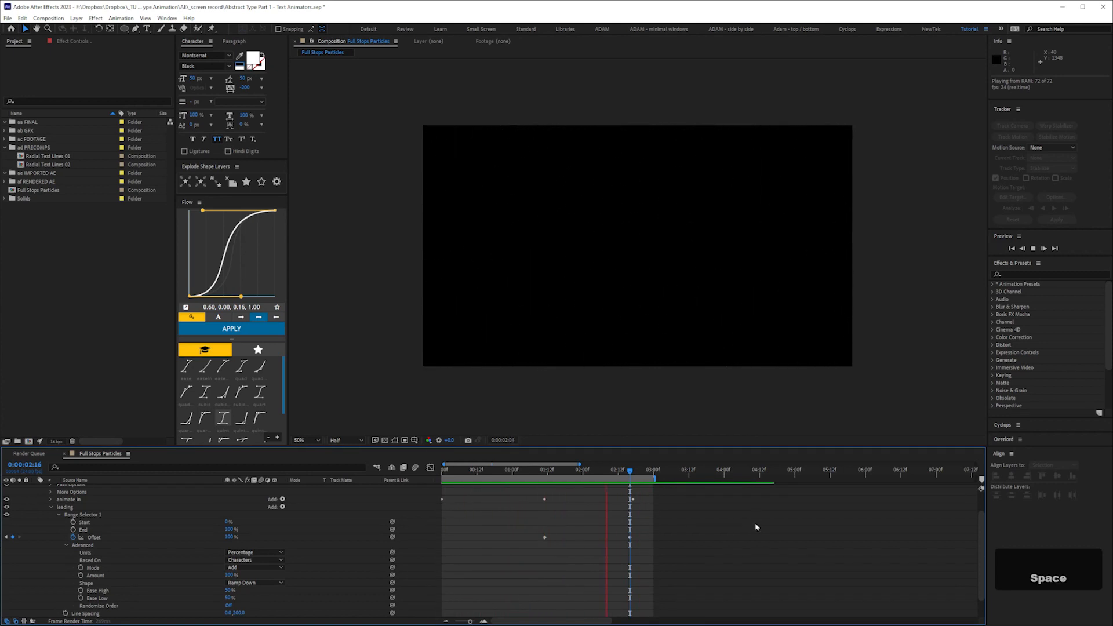
Add a Scale animator to the text layer and name it scale.
click(51, 508)
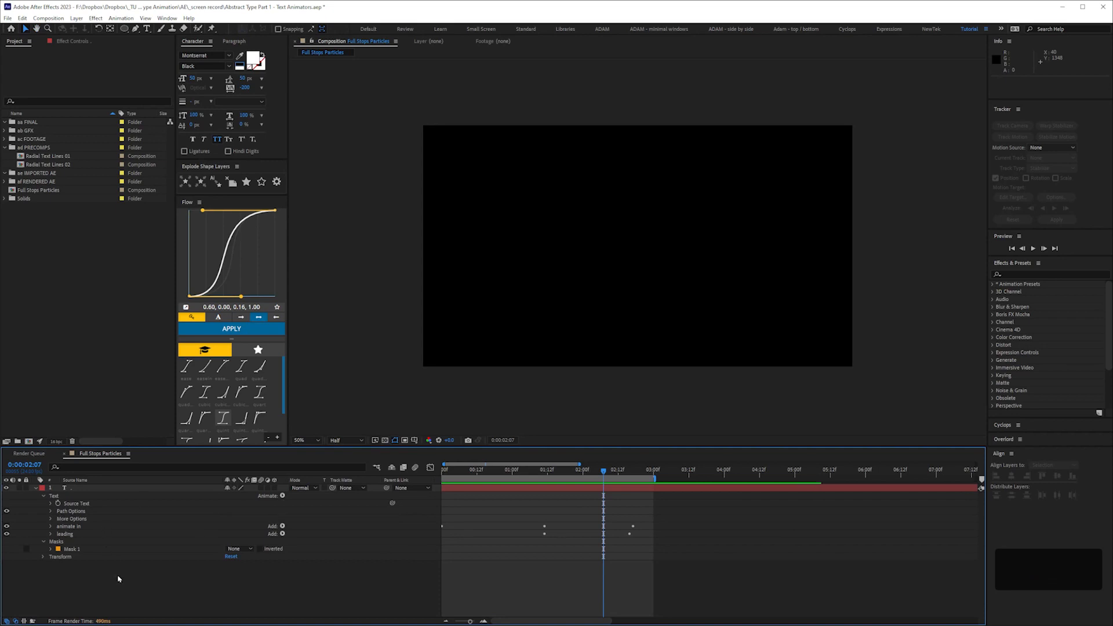
click(67, 487)
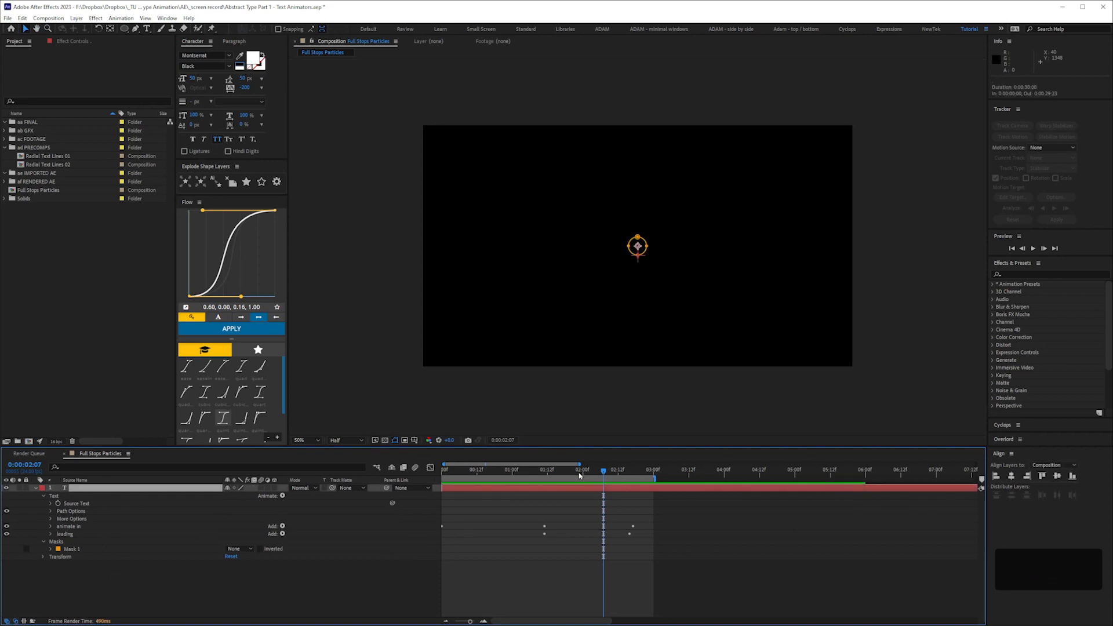
drag(577, 477, 553, 477)
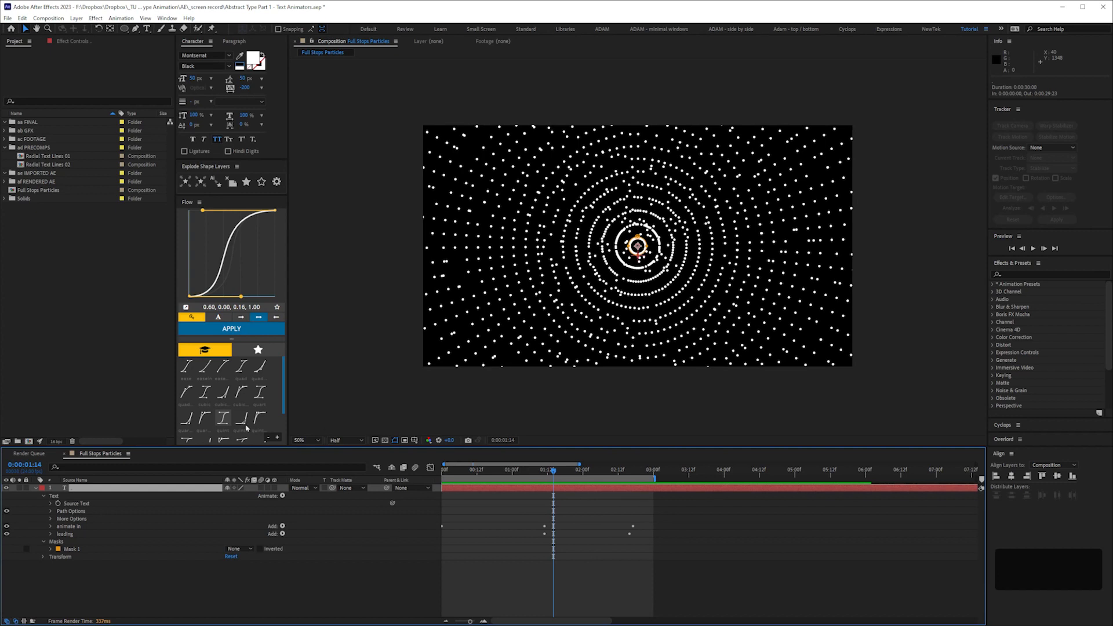
click(283, 497)
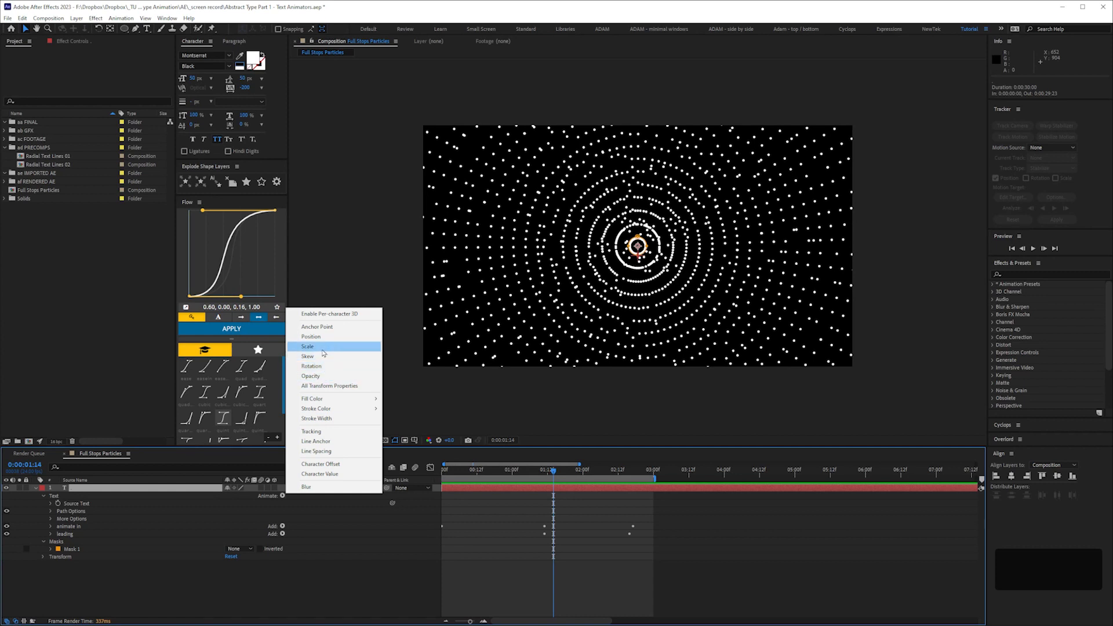
key(Escape)
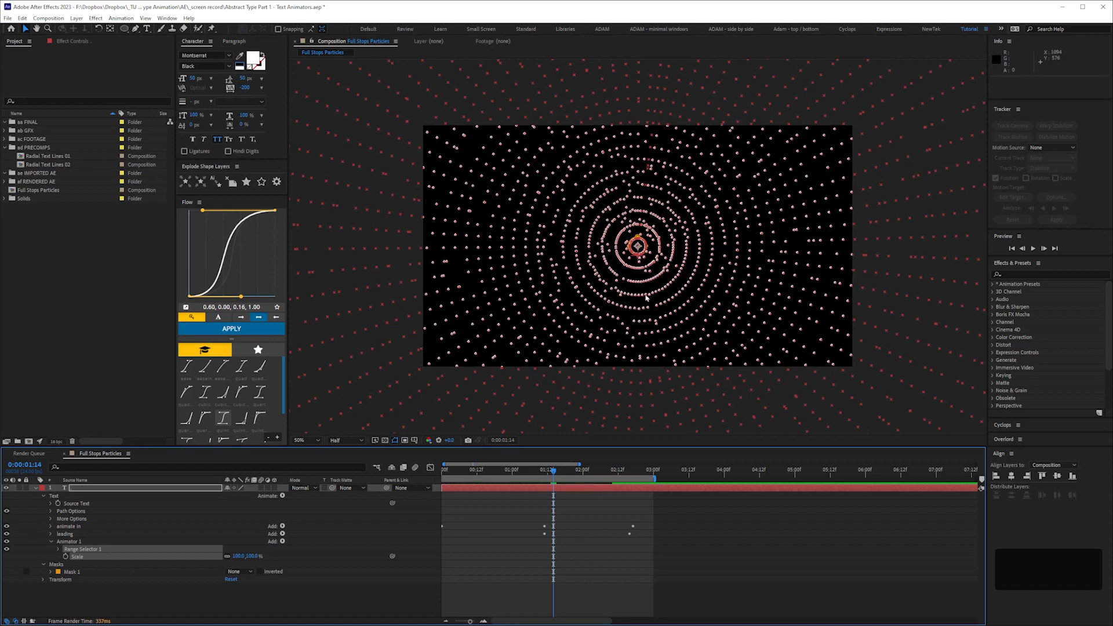
click(65, 543)
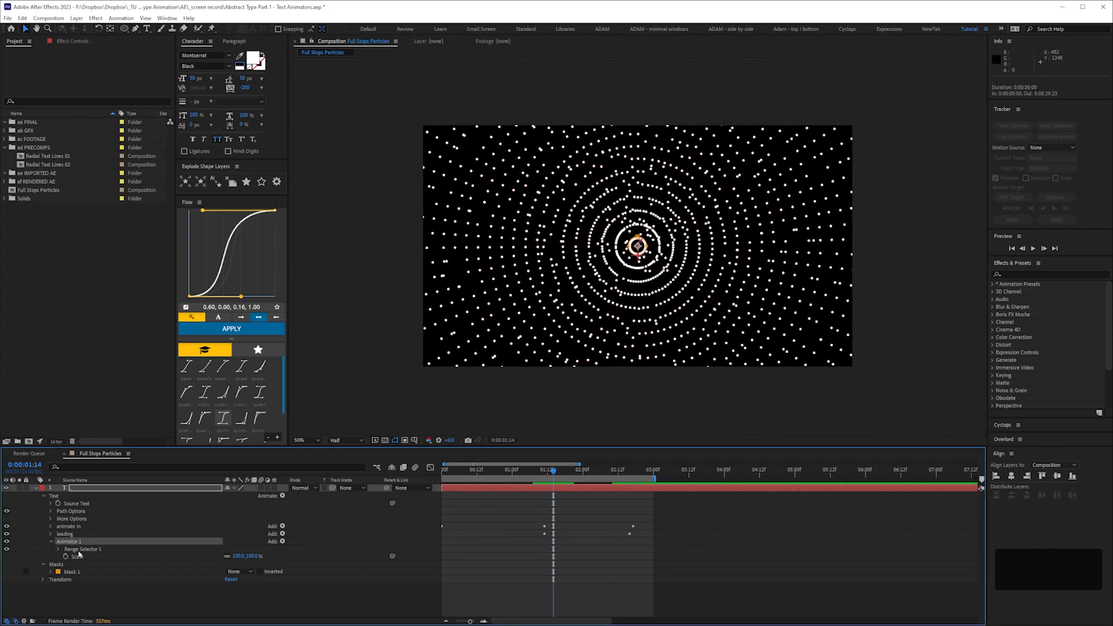
key(Return)
text(scale)
key(Return)
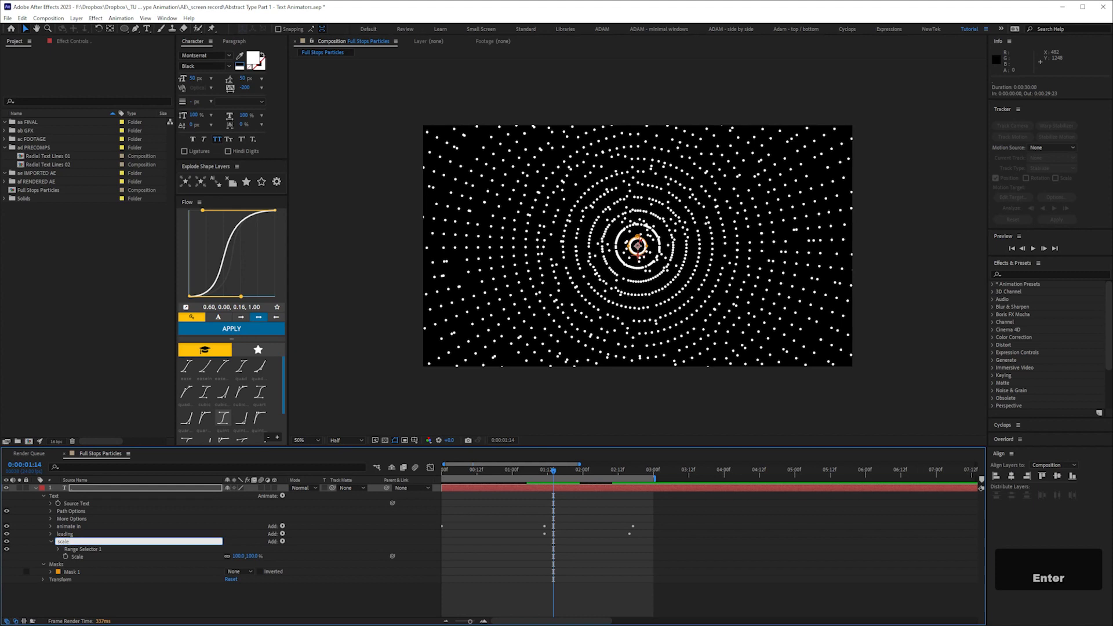
Set the Scale value of the scale animator to 40%.
click(58, 549)
click(67, 580)
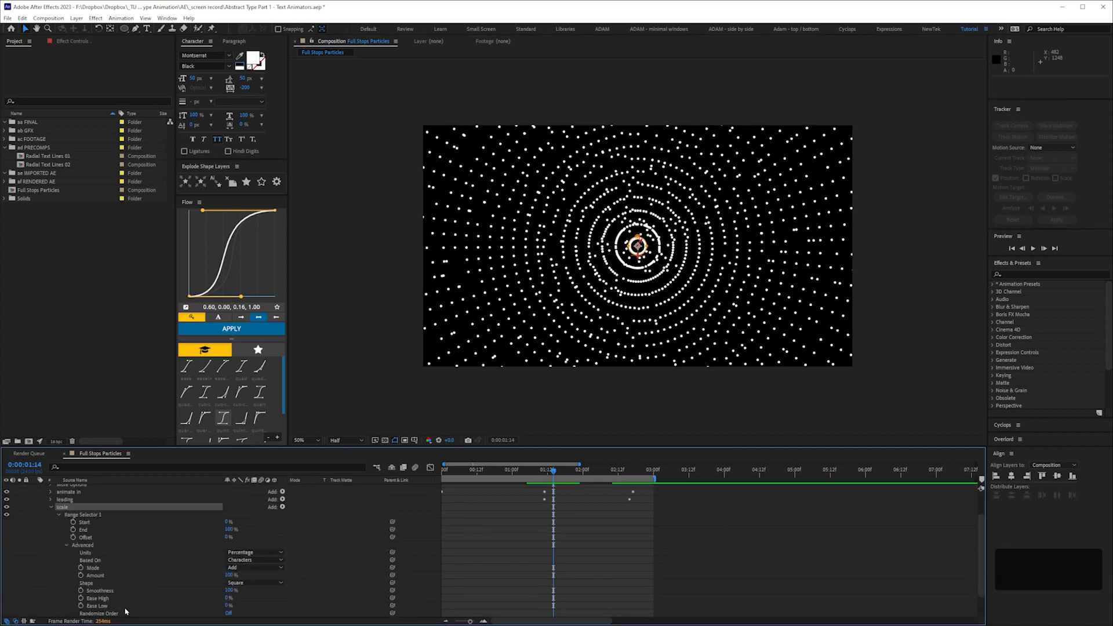
click(66, 546)
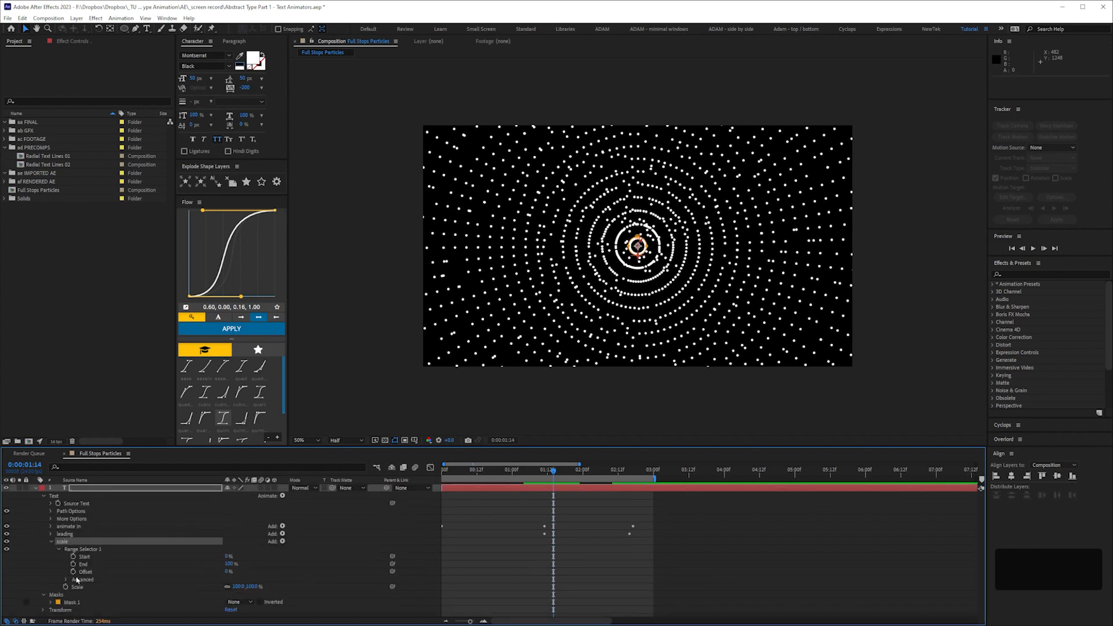
click(239, 587)
text(40)
click(97, 575)
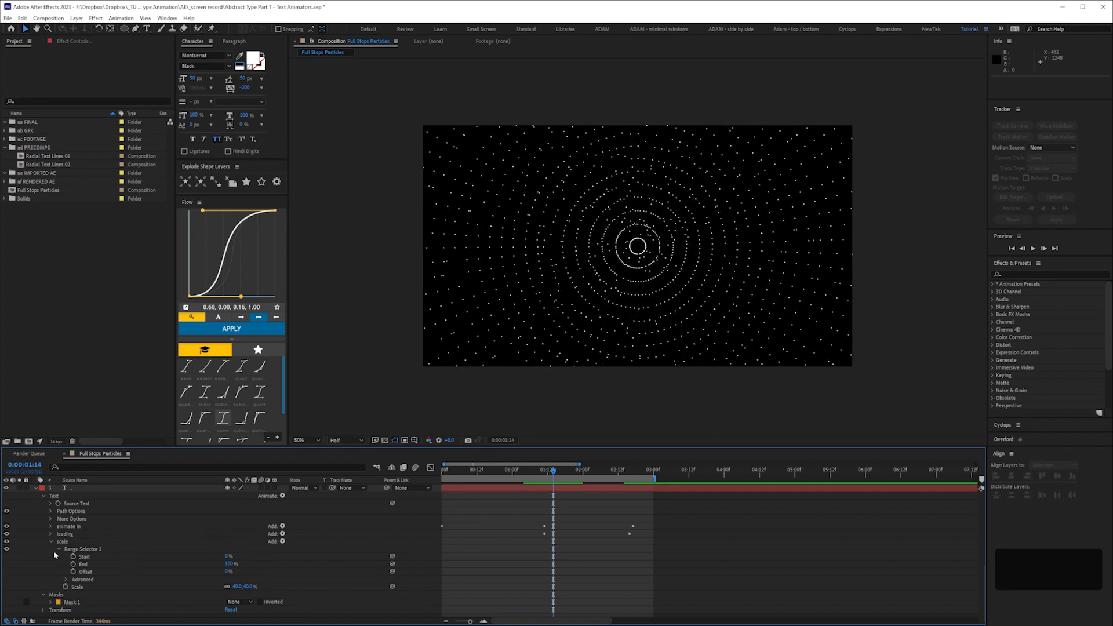
Turn on Randomise Order for the scale range selector, try the Ramp Down Shape, and change the Shape to Ramp Up.
click(66, 579)
click(228, 614)
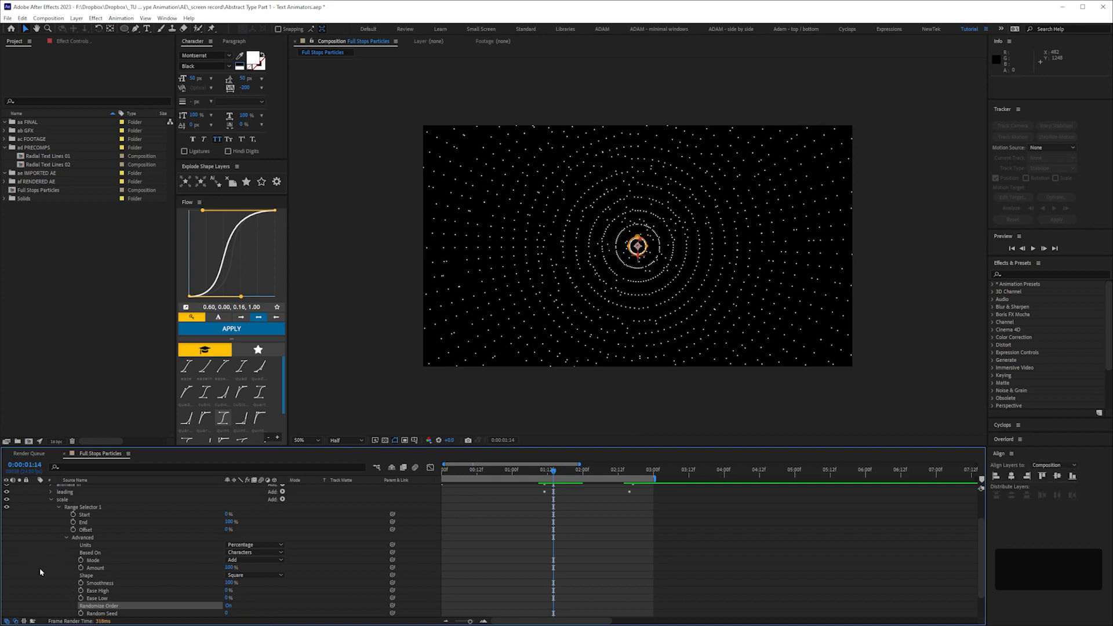
click(263, 599)
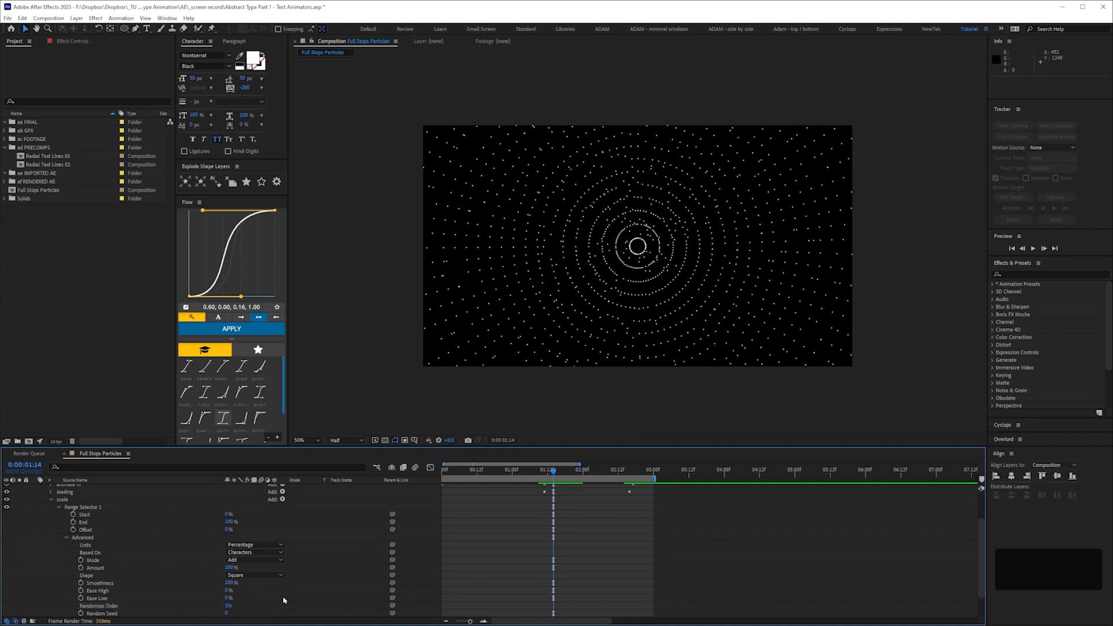
click(255, 575)
click(269, 541)
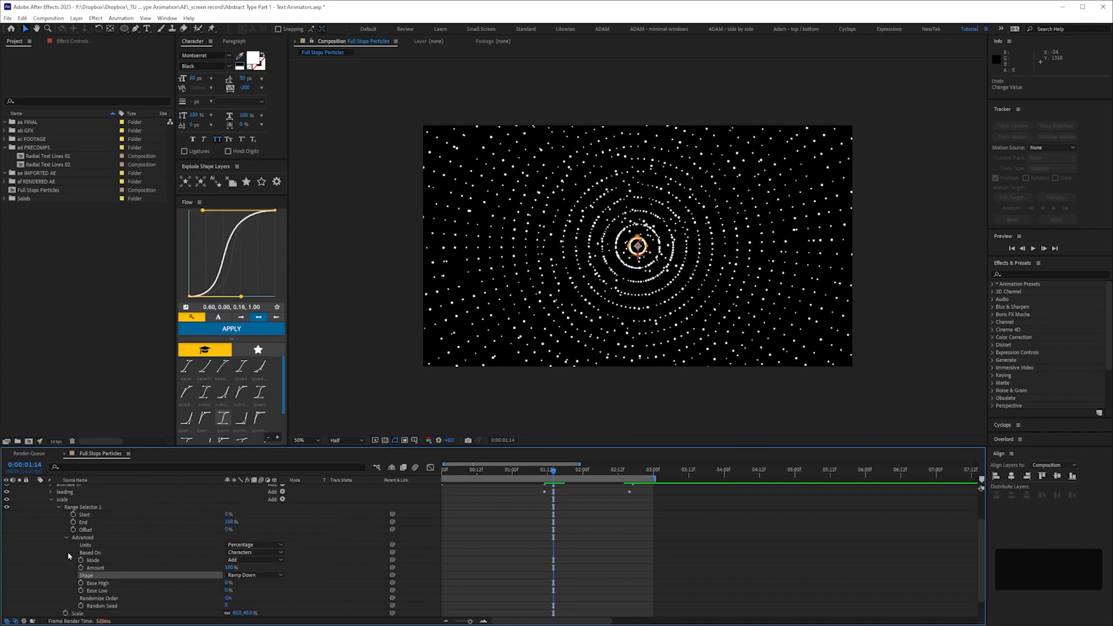
click(87, 560)
click(256, 575)
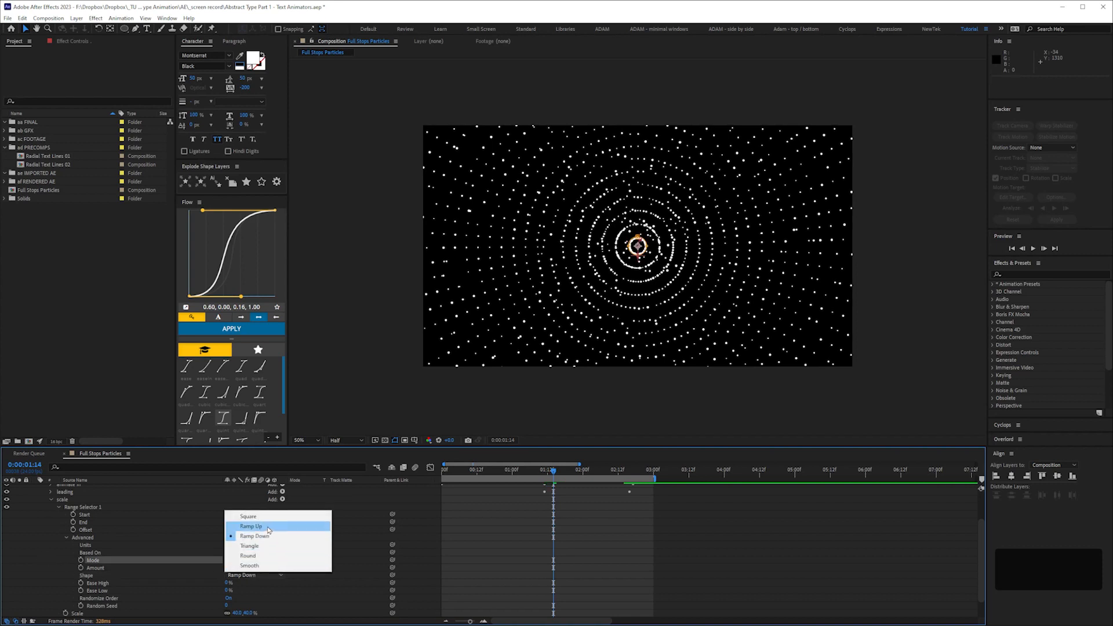
click(268, 527)
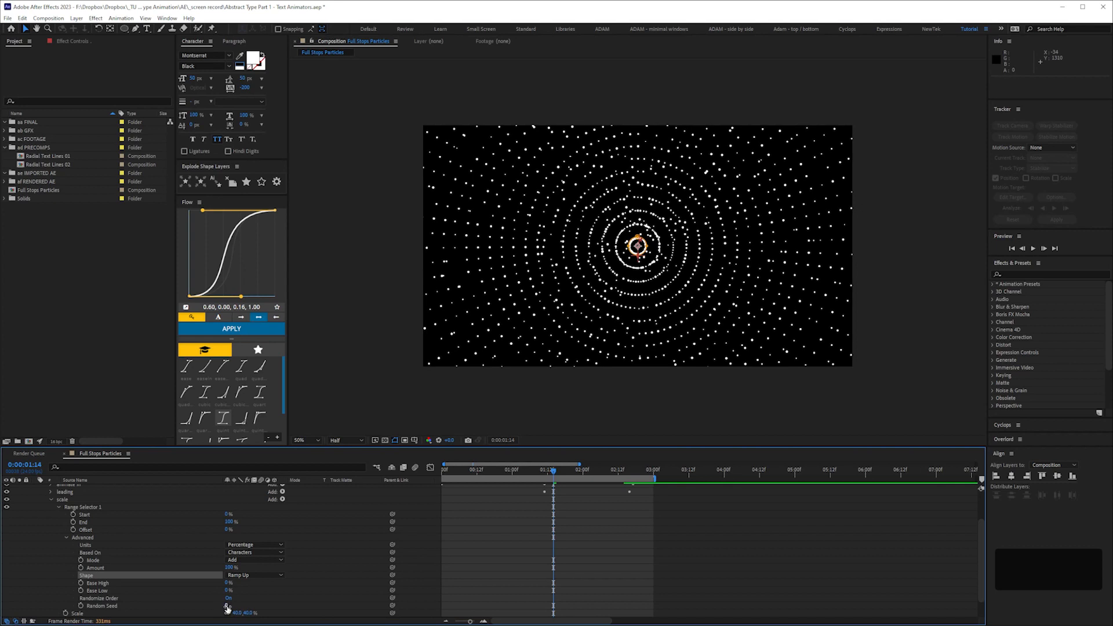
Increase the scale range selector's Random Seed, collapse the scale animator and hide it.
drag(227, 606, 240, 605)
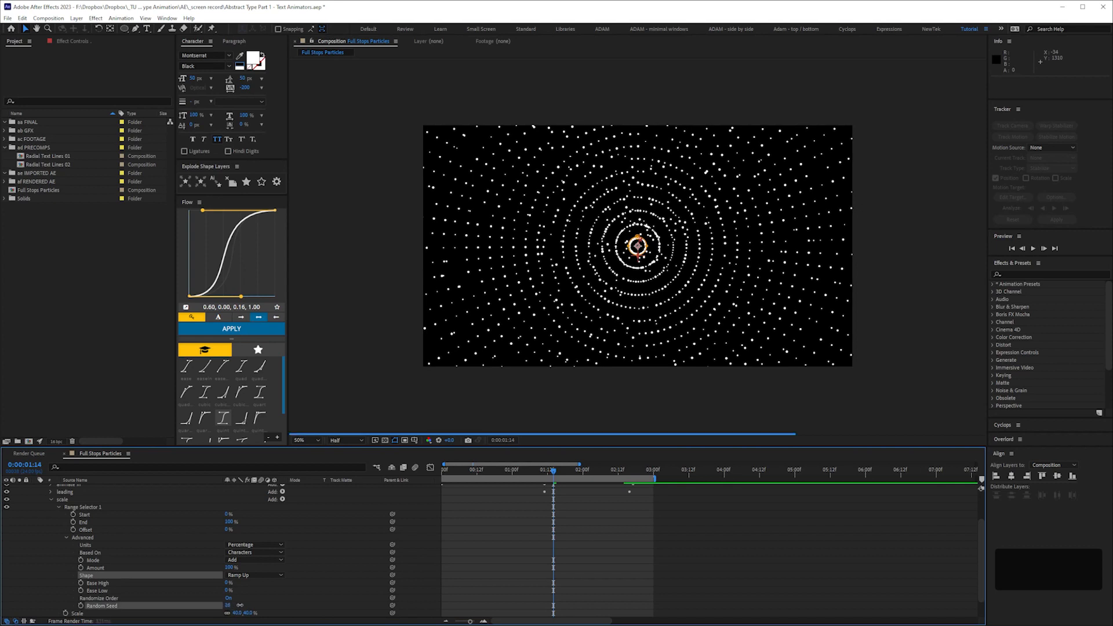
click(26, 549)
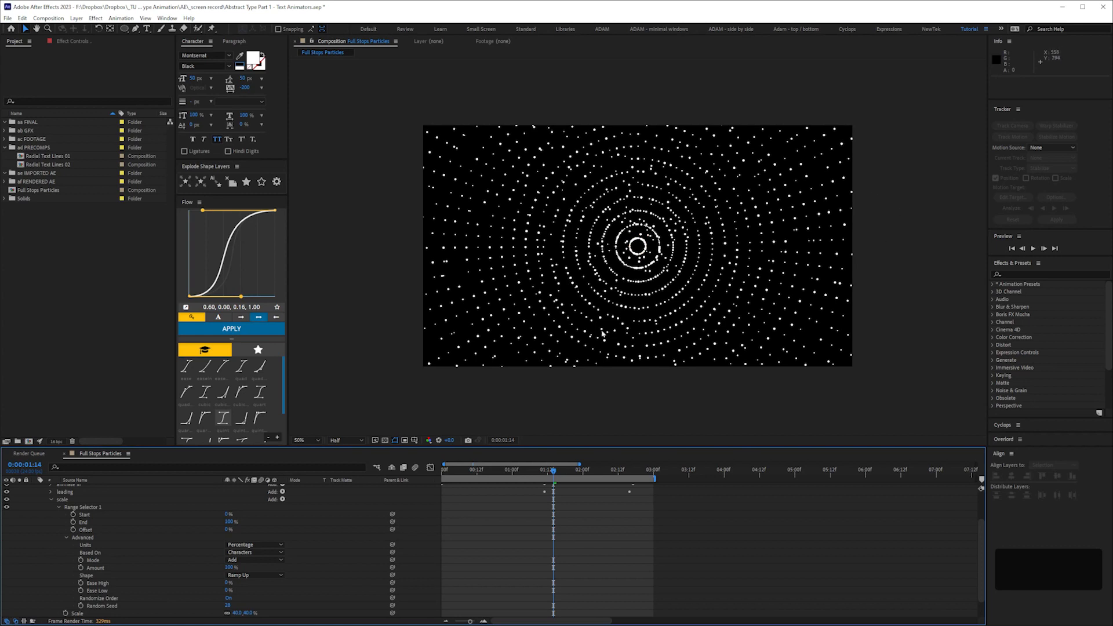
click(51, 499)
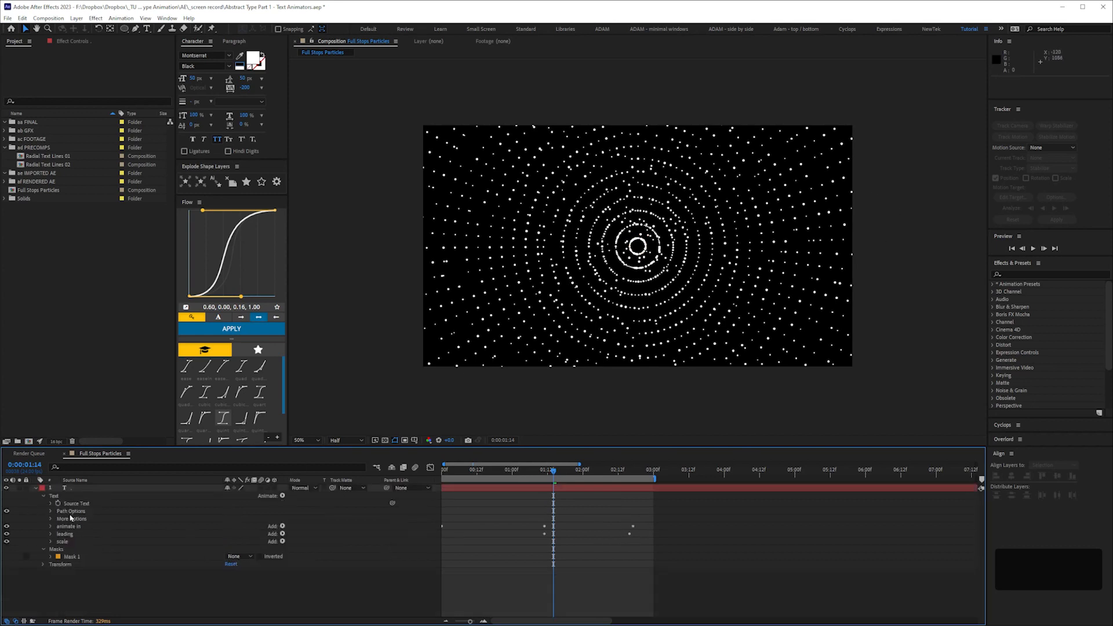
click(6, 542)
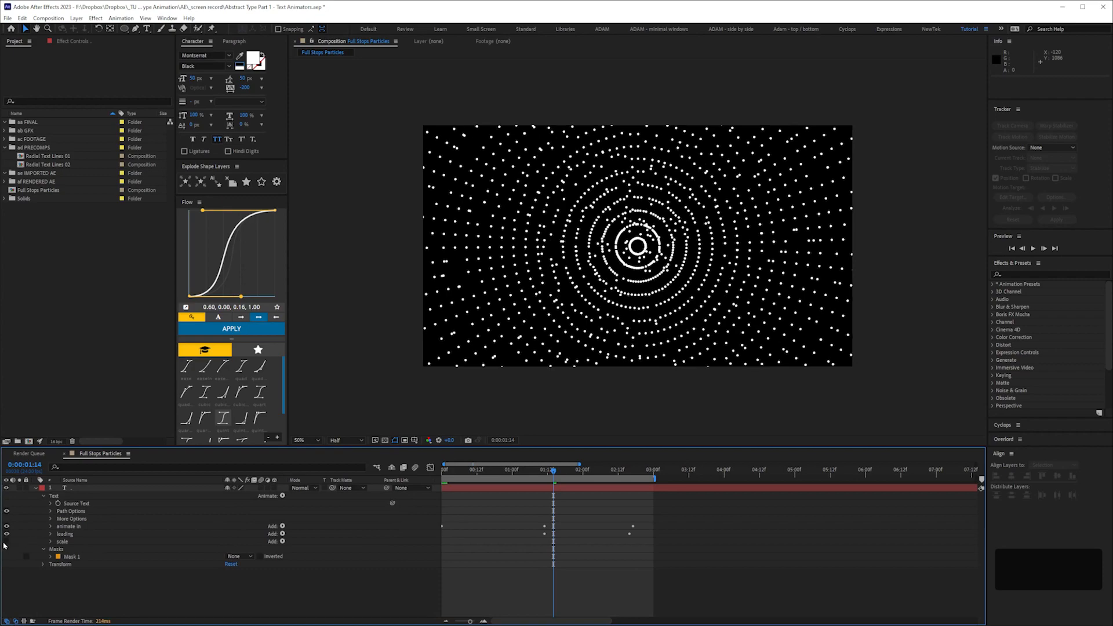